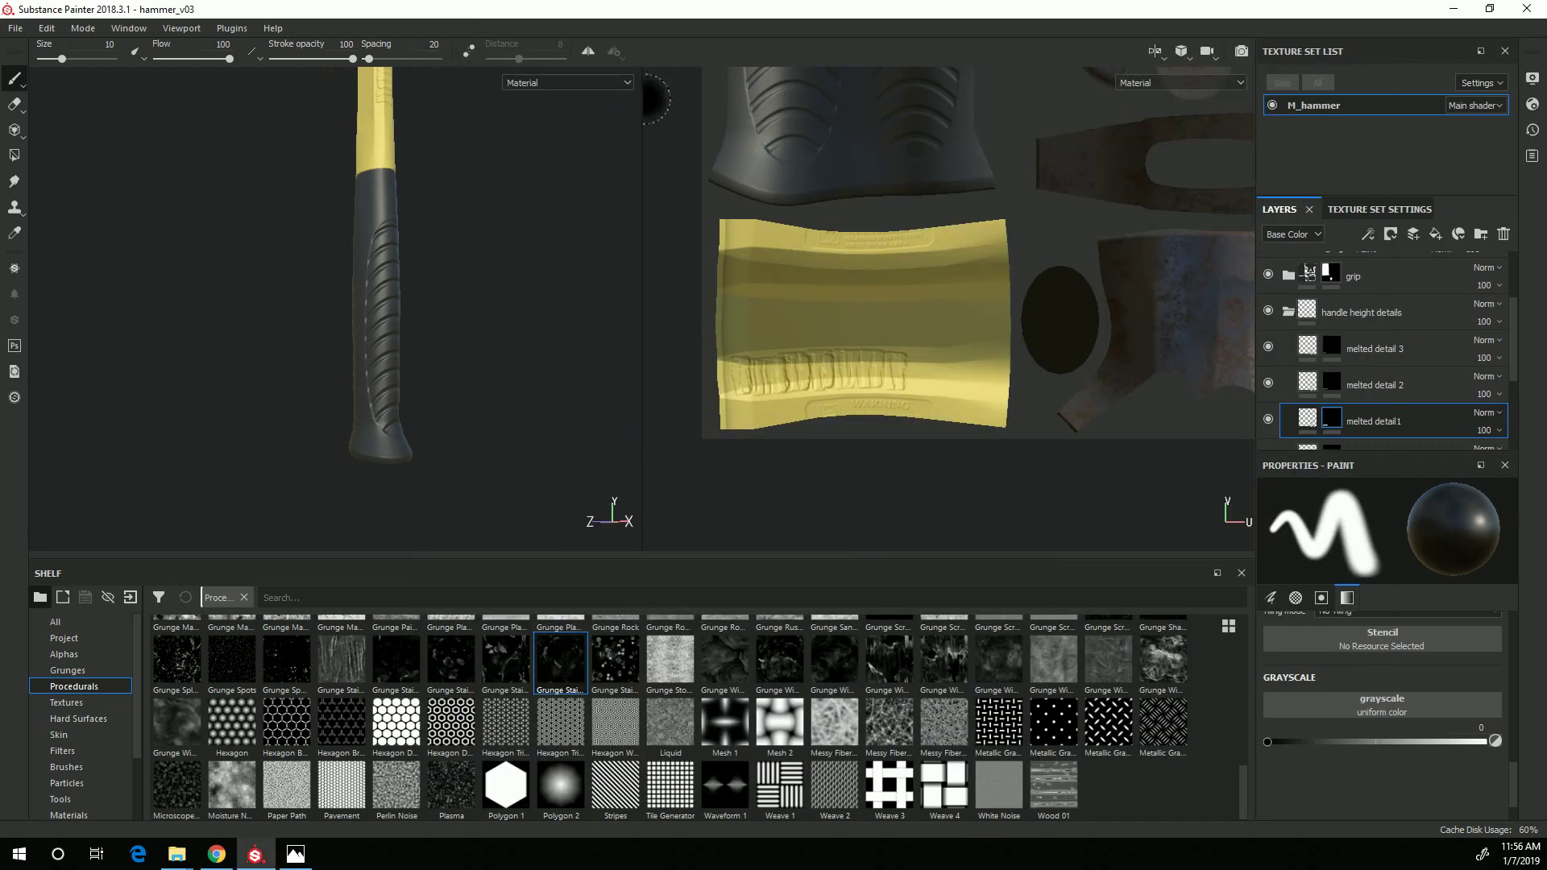
Raise the roughness of the Plastic Grainy layer in the grip folder to 0.47.
left_click(475, 11)
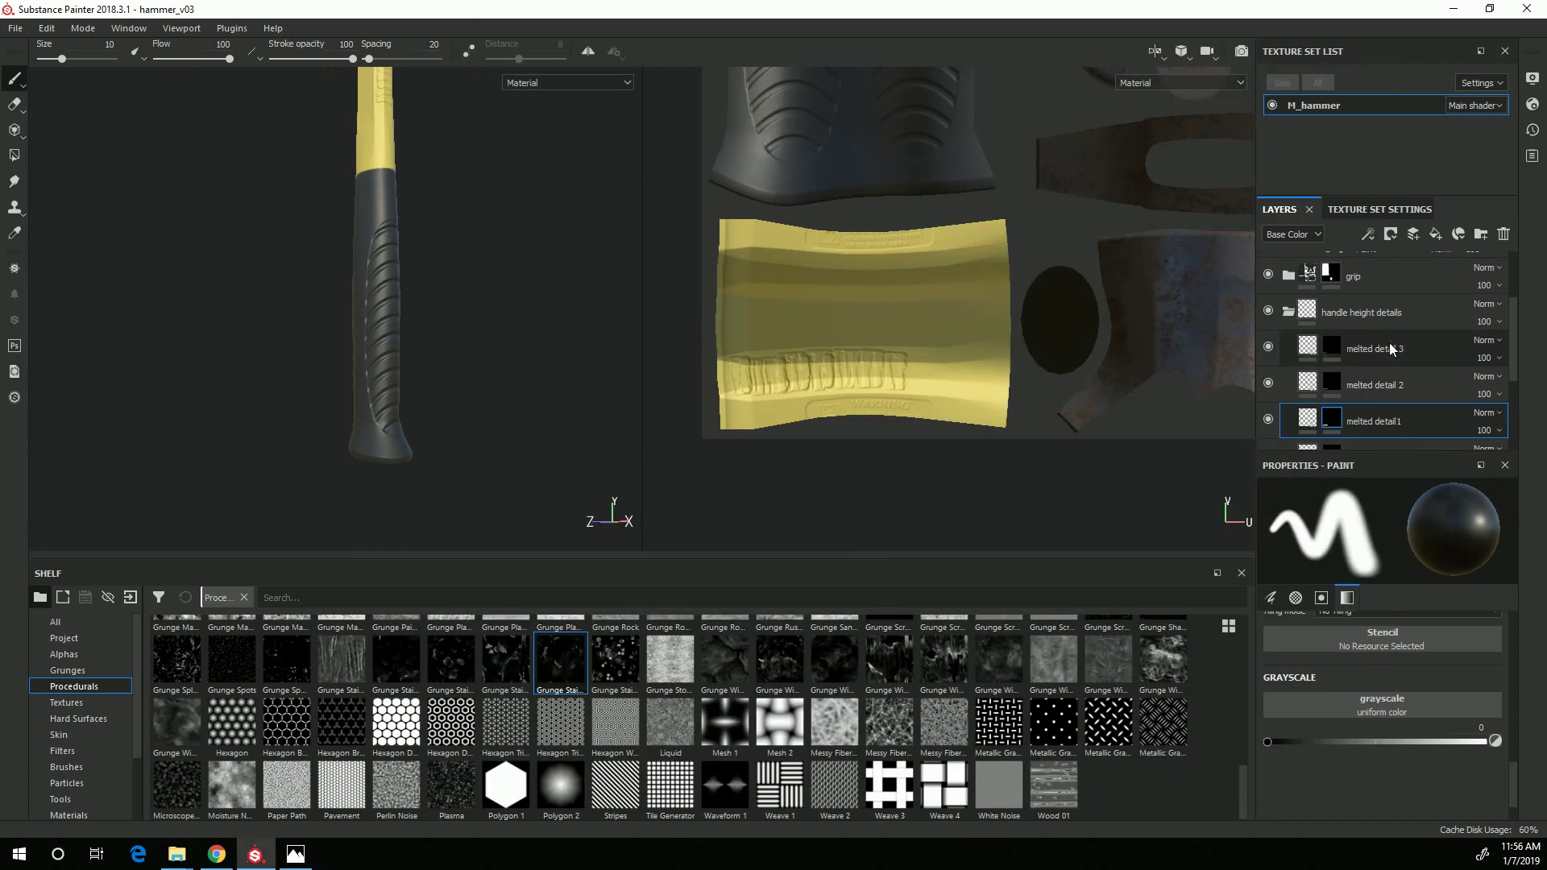
scroll(1291, 346, "up", 3)
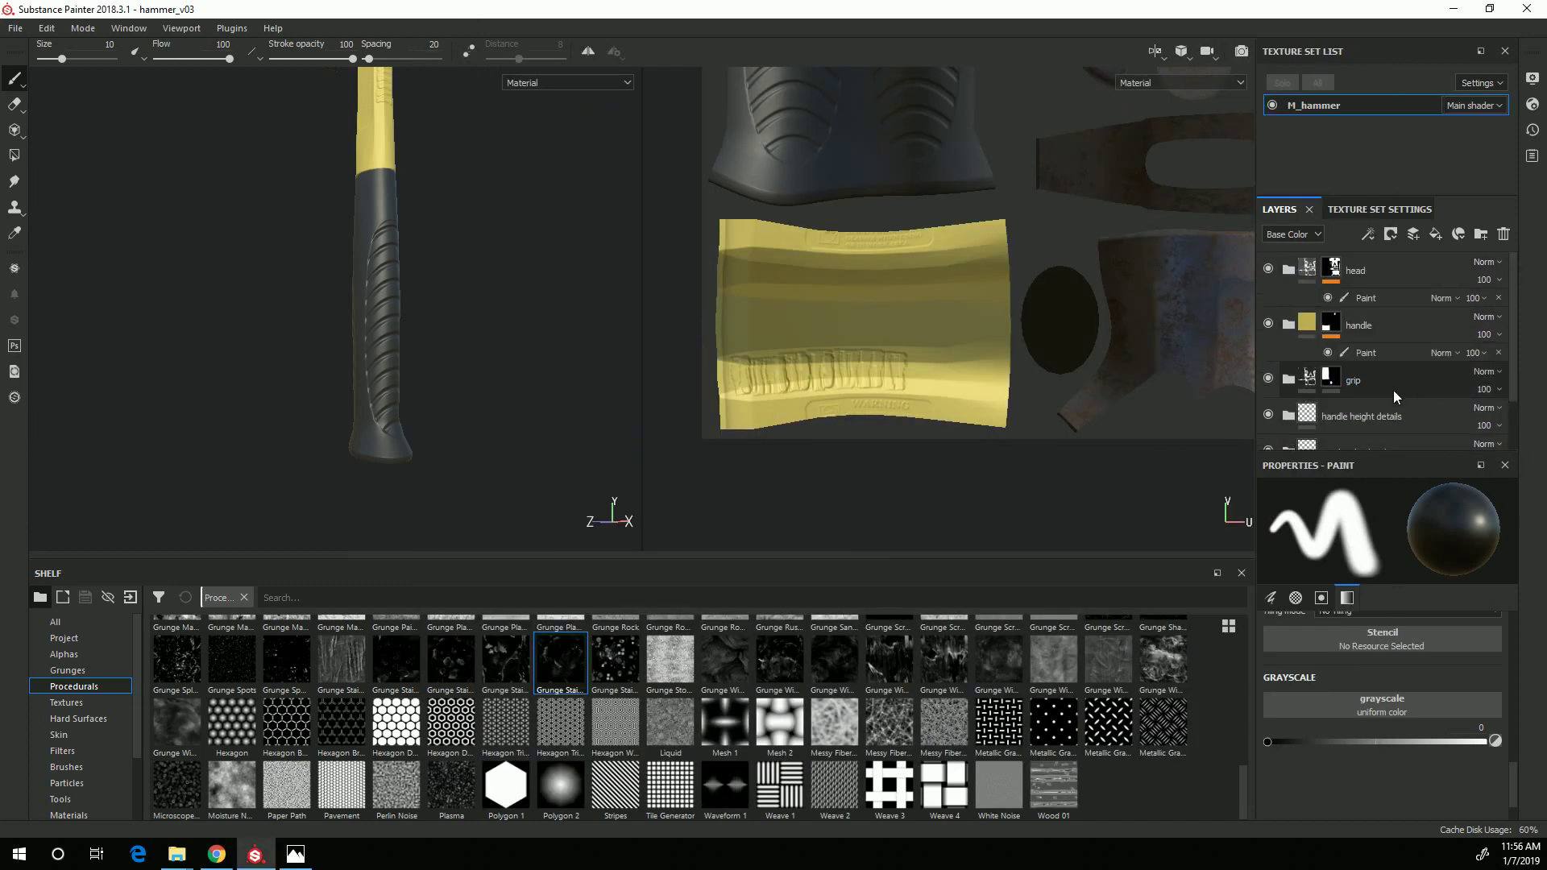
left_click(1287, 380)
scroll(1362, 367, "down", 1)
left_click(1376, 370)
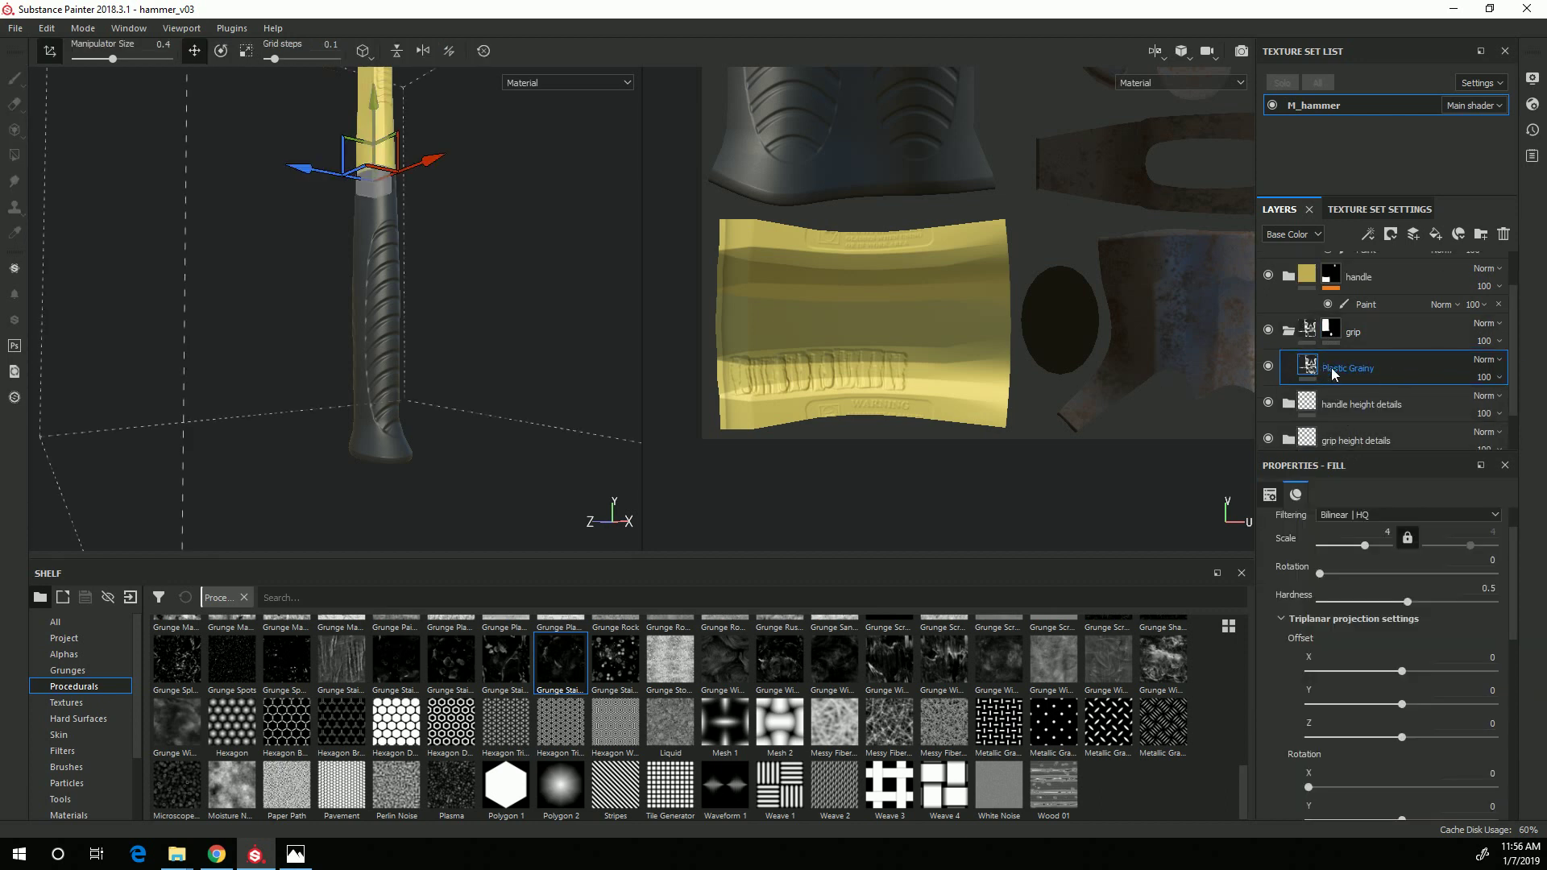
scroll(520, 346, "up", 5)
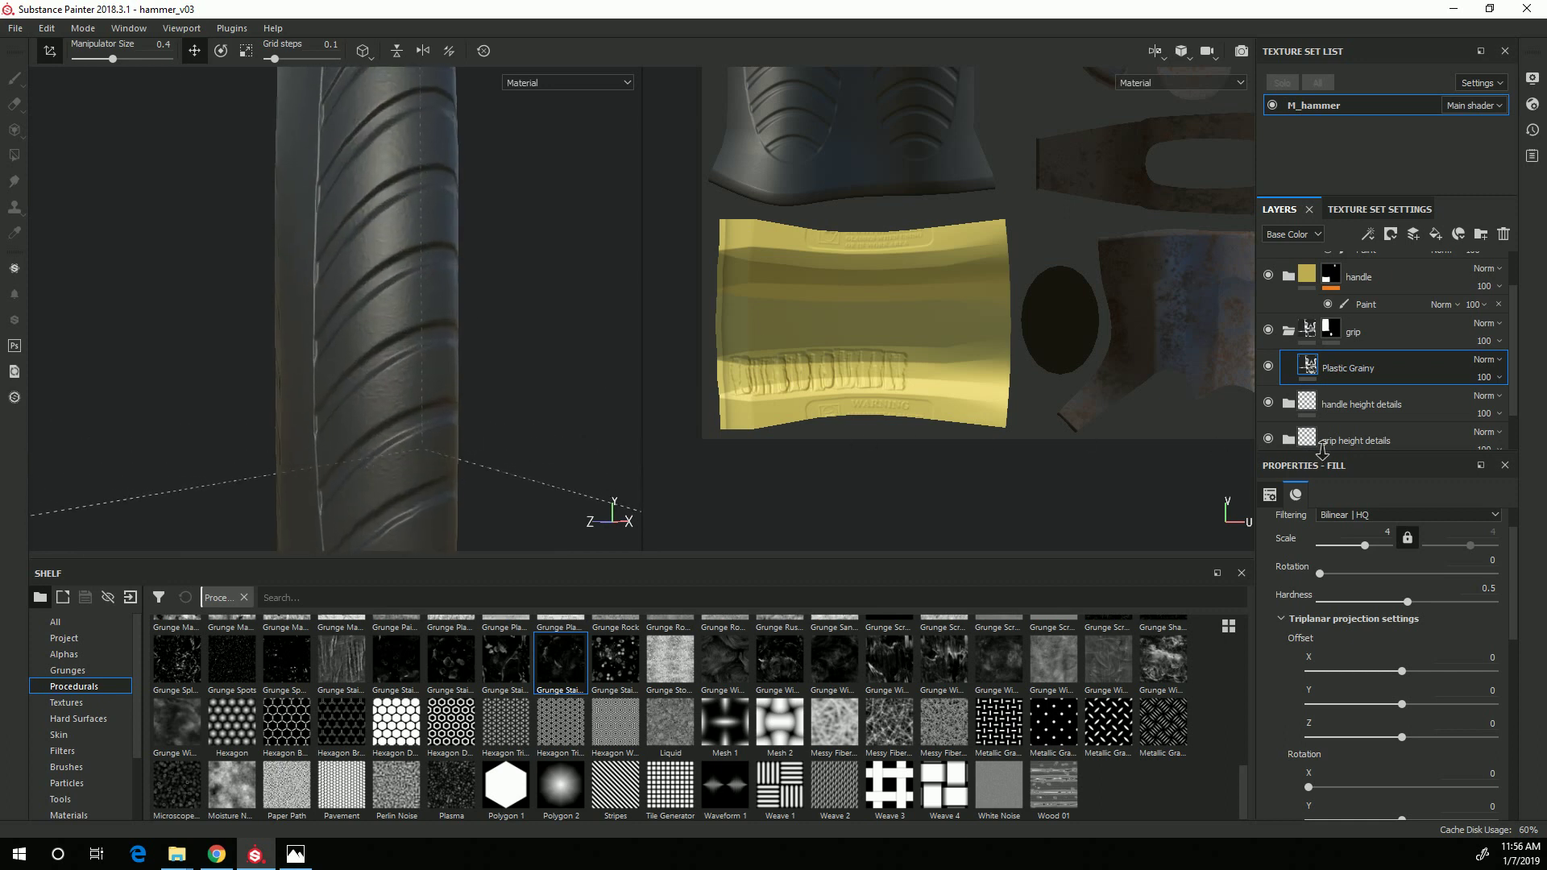
left_click_drag(241, 317, 423, 330, "alt")
scroll(1428, 709, "down", 2)
scroll(1428, 709, "down", 6)
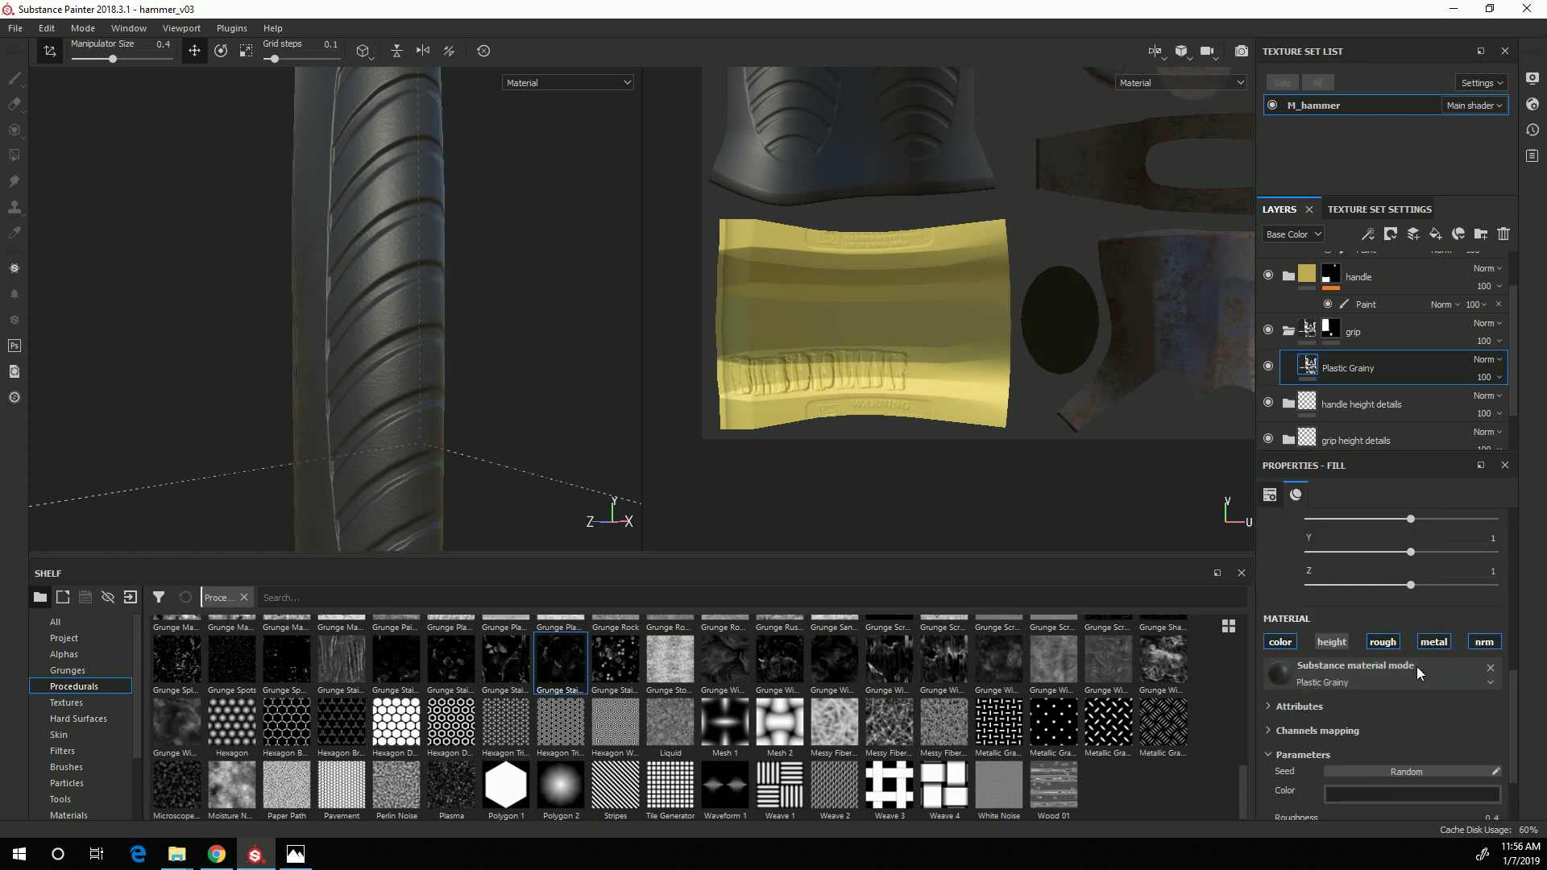
scroll(1417, 670, "down", 2)
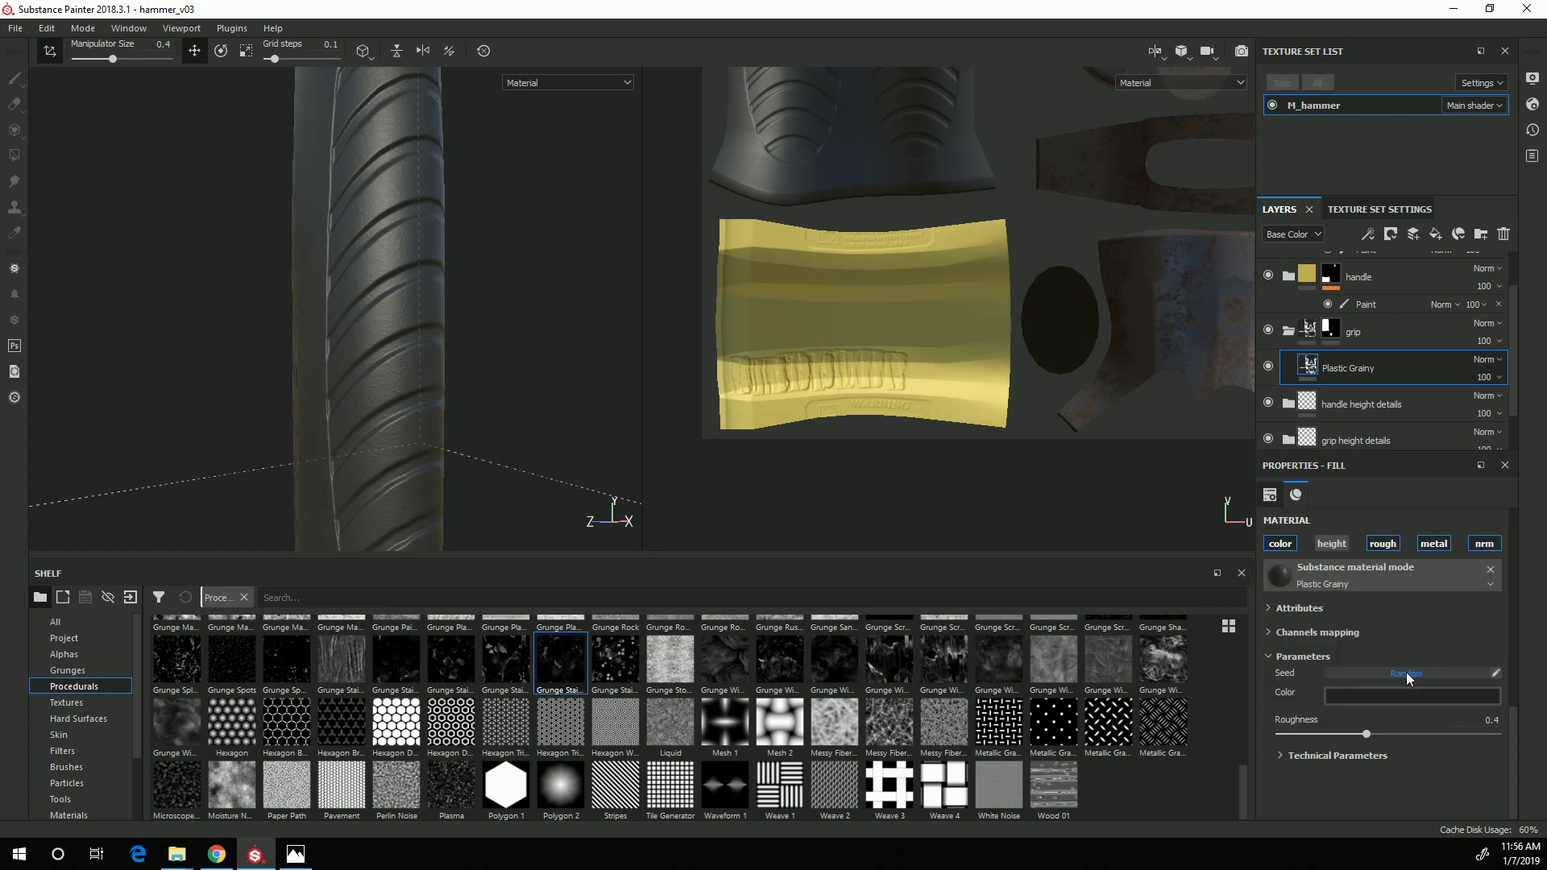
left_click_drag(1368, 737, 1381, 736)
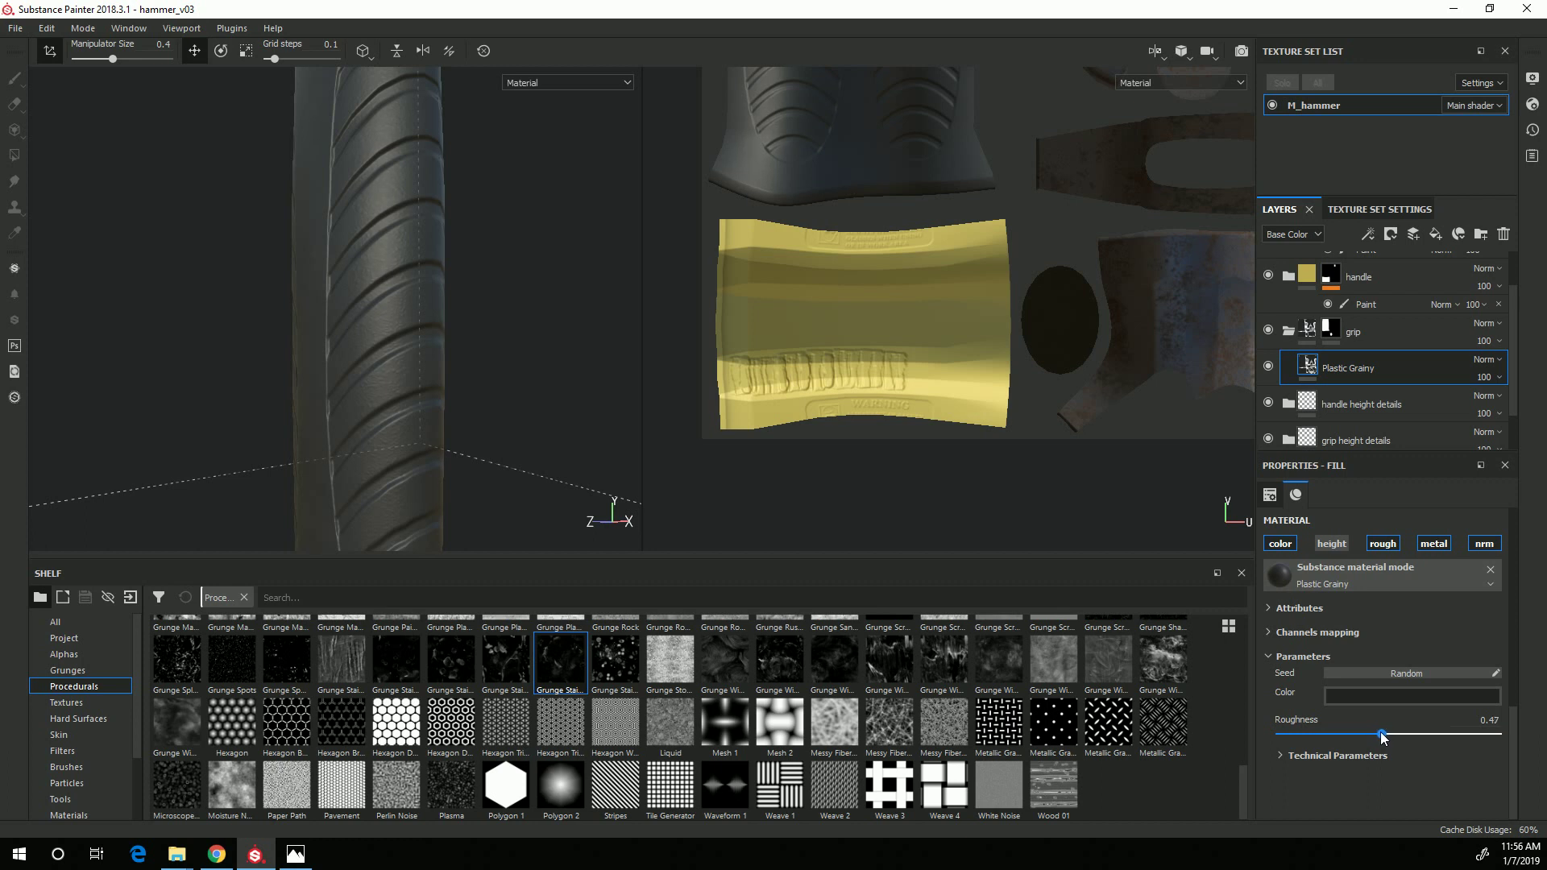
Add a fill layer above Plastic Grainy in the grip folder and turn off its metal and normal channels.
scroll(1446, 266, "up", 1)
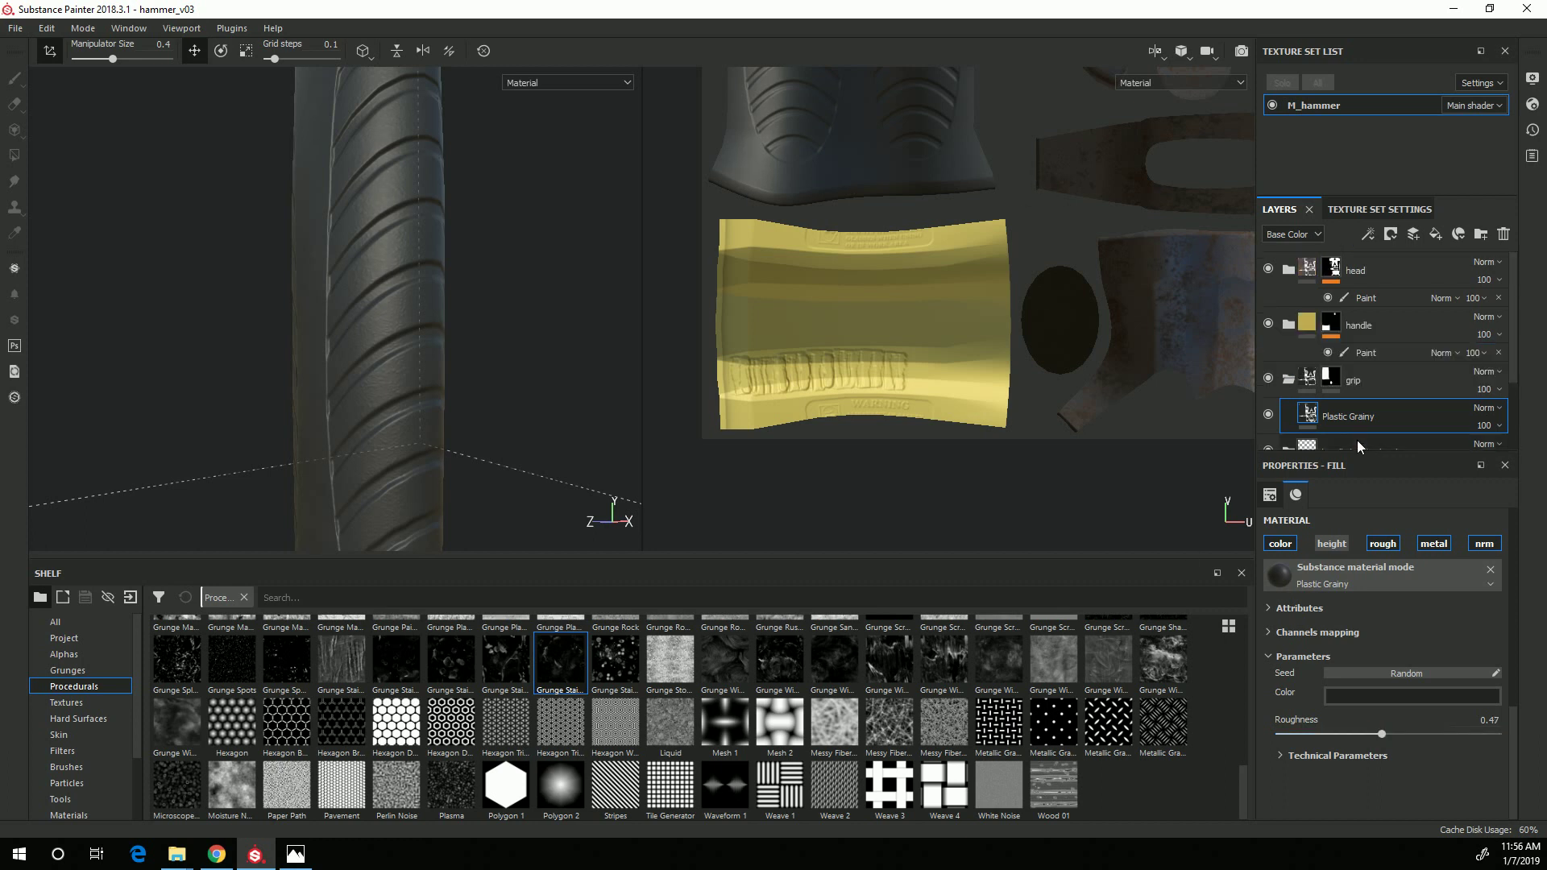
left_click(1435, 235)
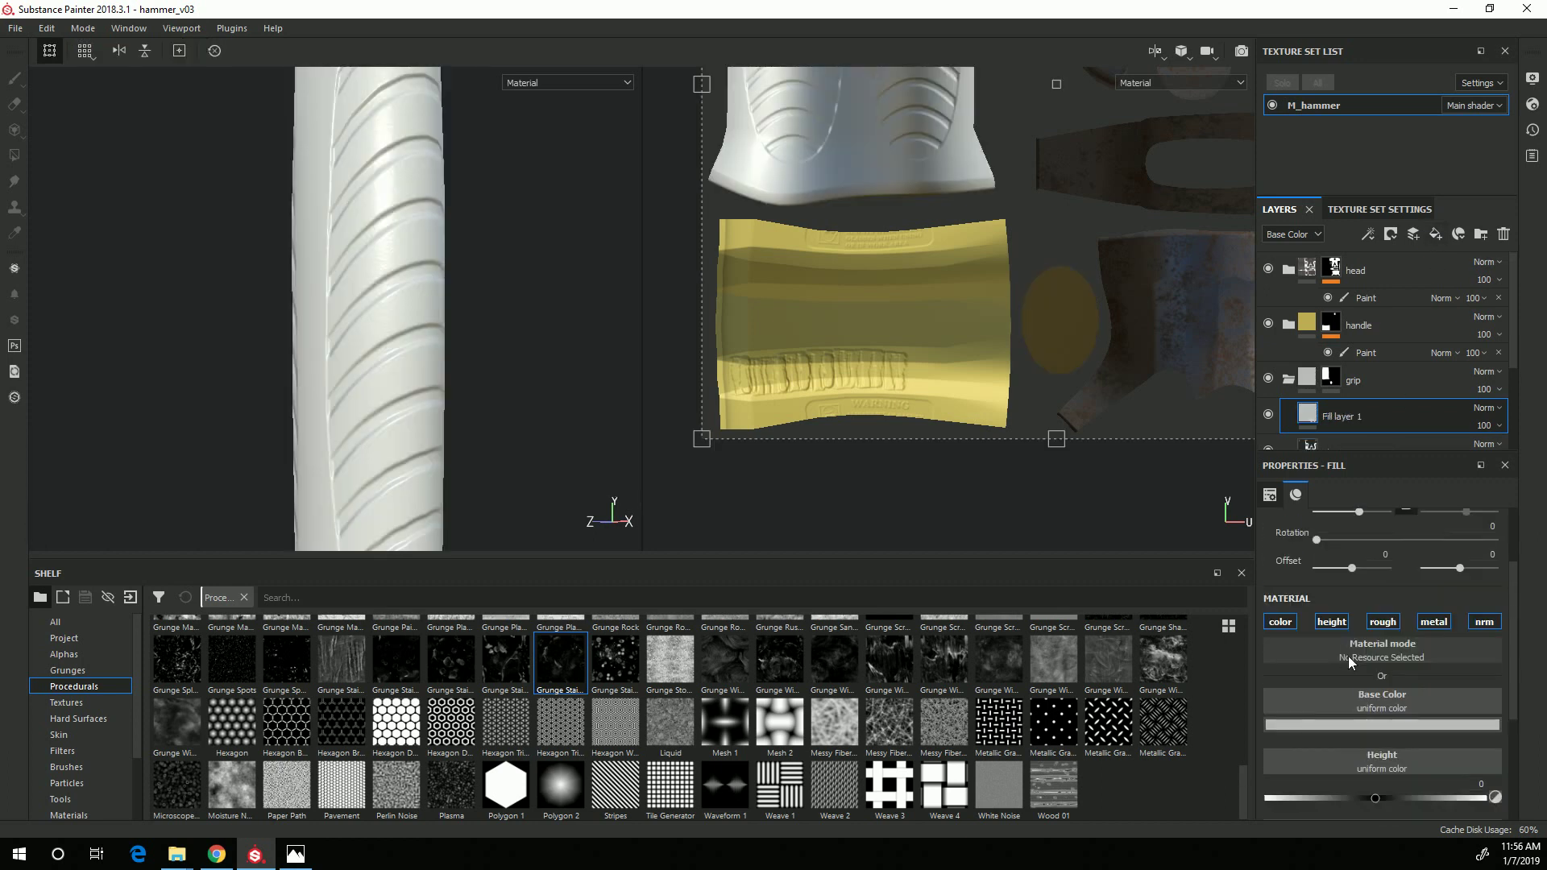
scroll(1347, 656, "up", 1)
left_click(1433, 669)
left_click(1483, 672)
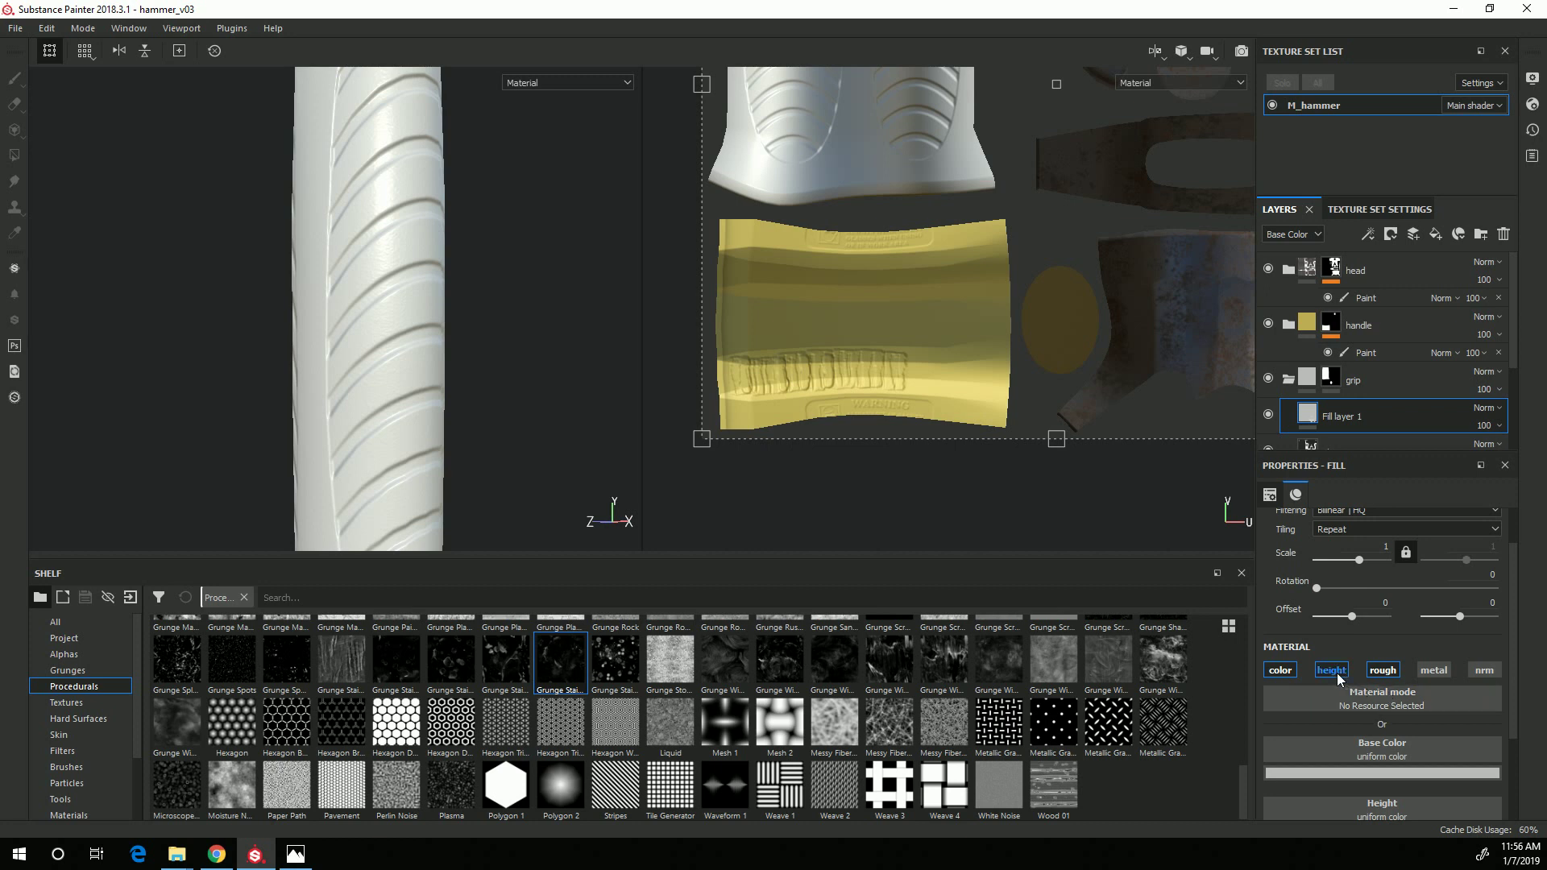
Set the new fill layer's base color to a uniform light grey.
scroll(1321, 627, "down", 1)
scroll(1355, 651, "down", 1)
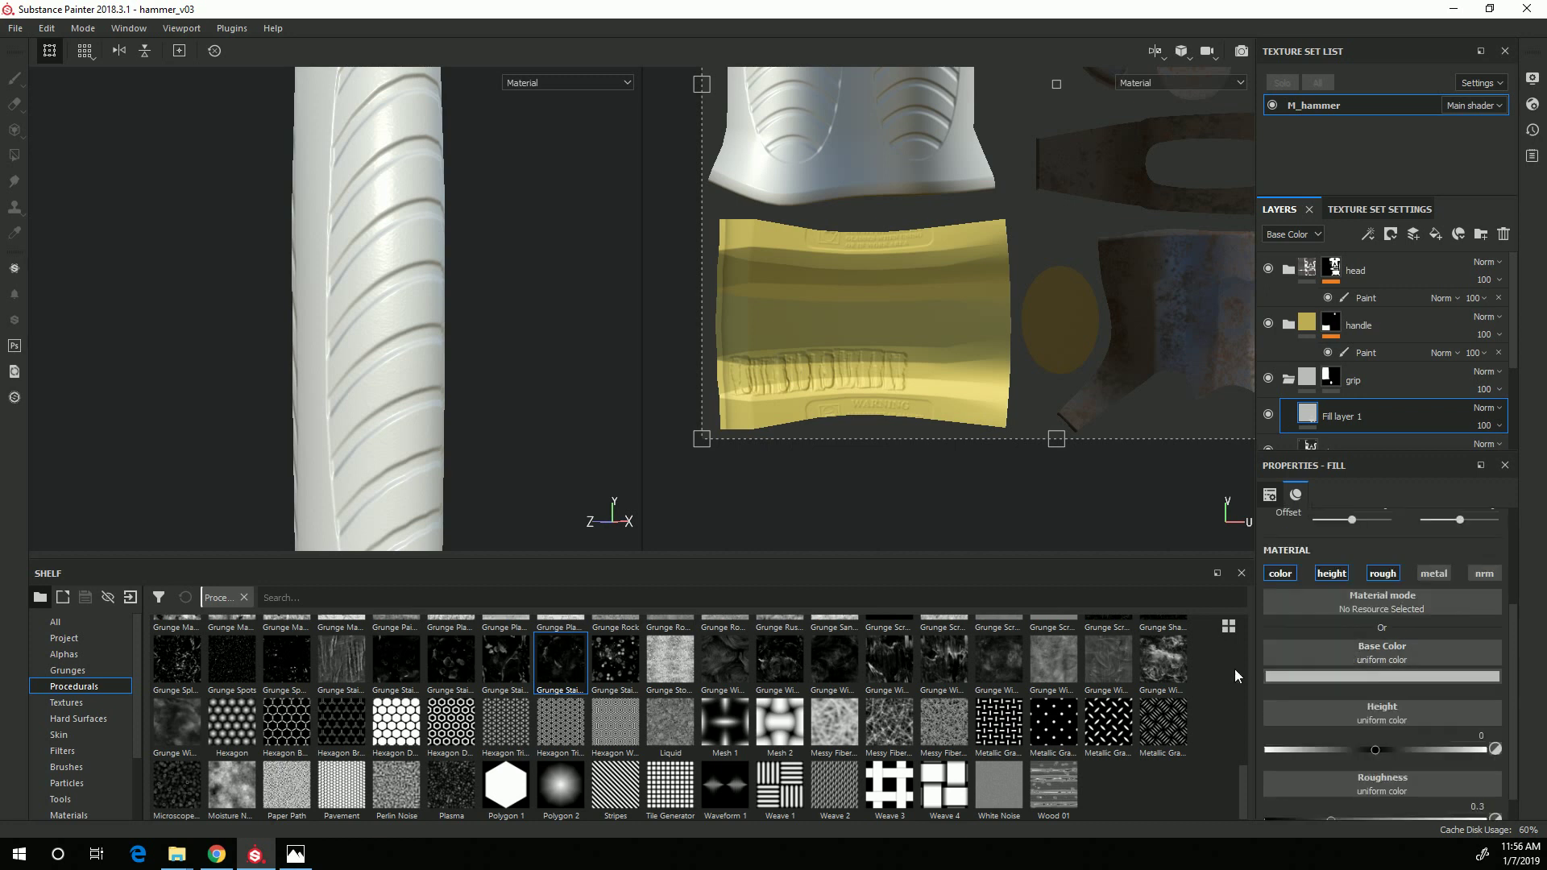
left_click(1323, 679)
left_click(1329, 547)
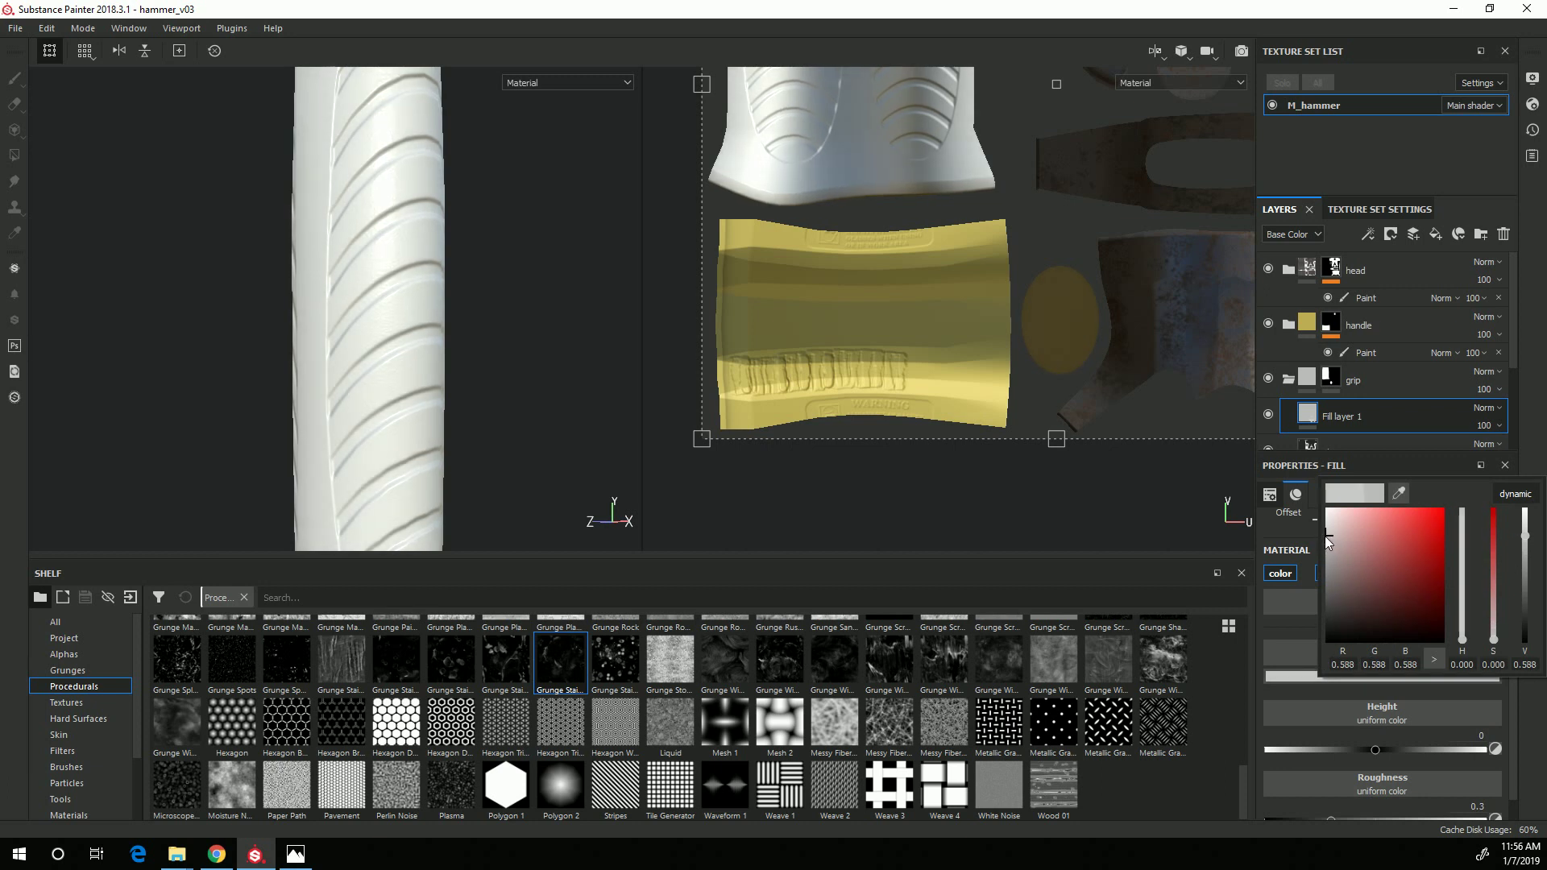
left_click_drag(1327, 540, 1327, 544)
Turn off the fill layer's height channel and set its roughness to 0.7055.
left_click(1375, 749)
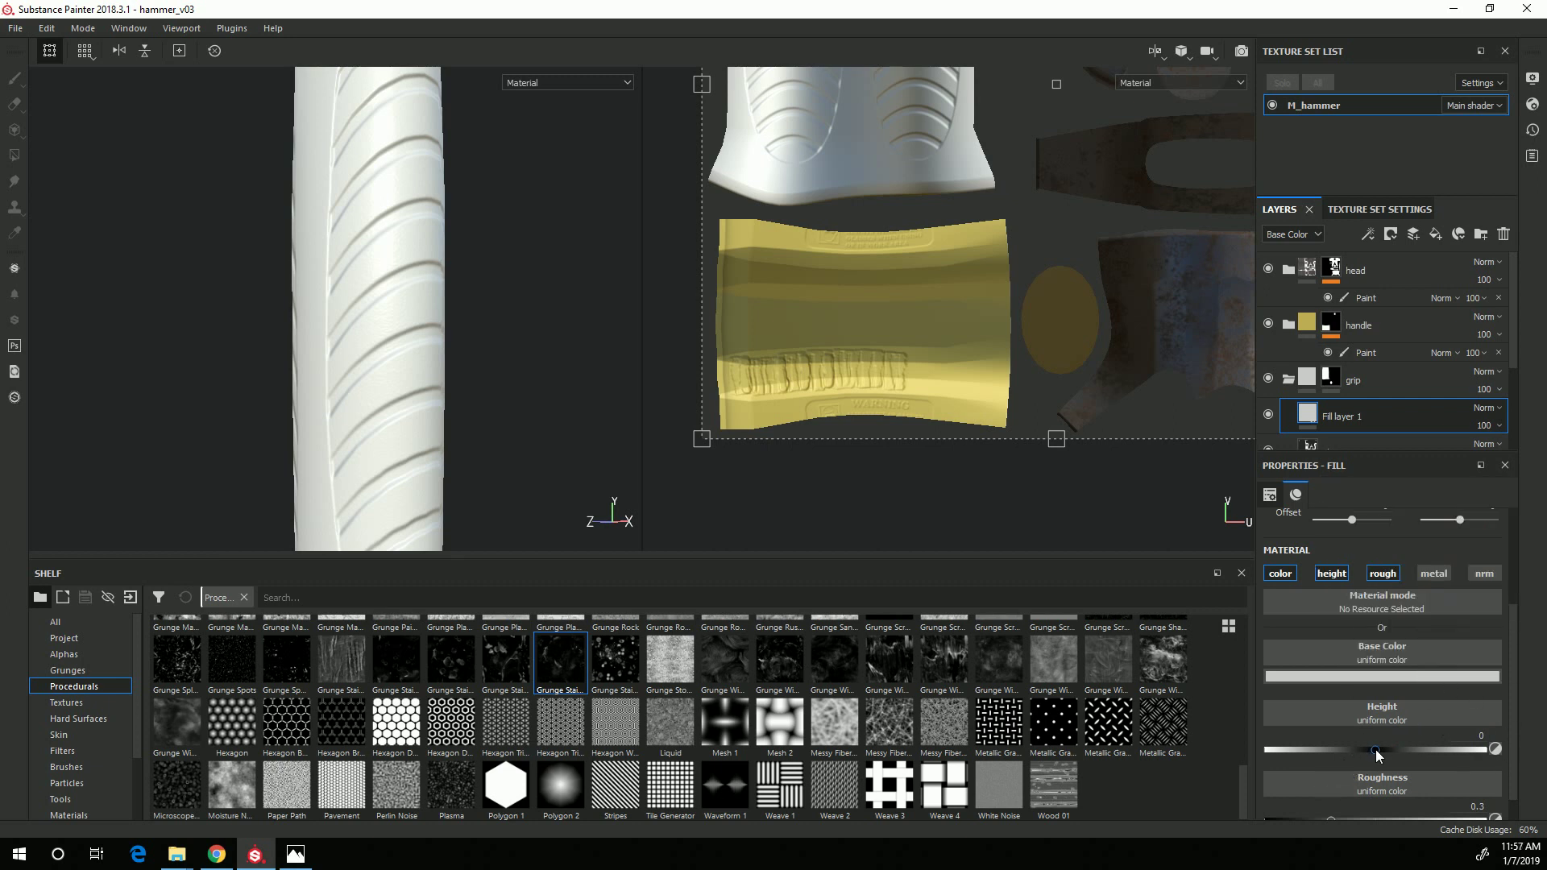
left_click(1333, 573)
left_click_drag(1336, 793, 1423, 793)
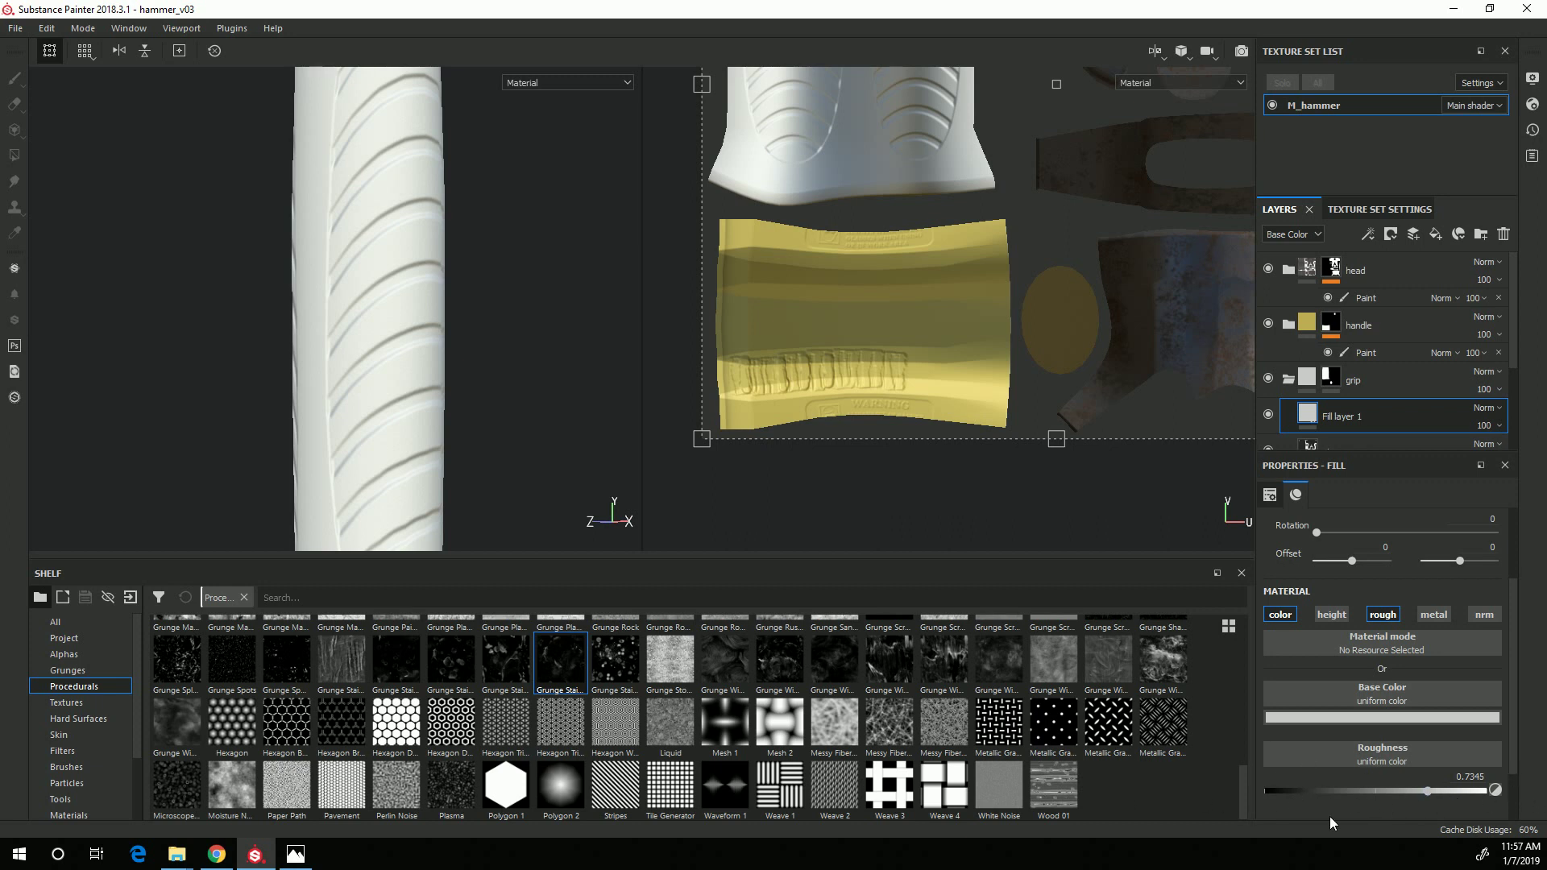
left_click_drag(1427, 791, 1422, 796)
Add a black mask to the fill layer and apply a Mask Editor generator to that mask.
right_click(1340, 414)
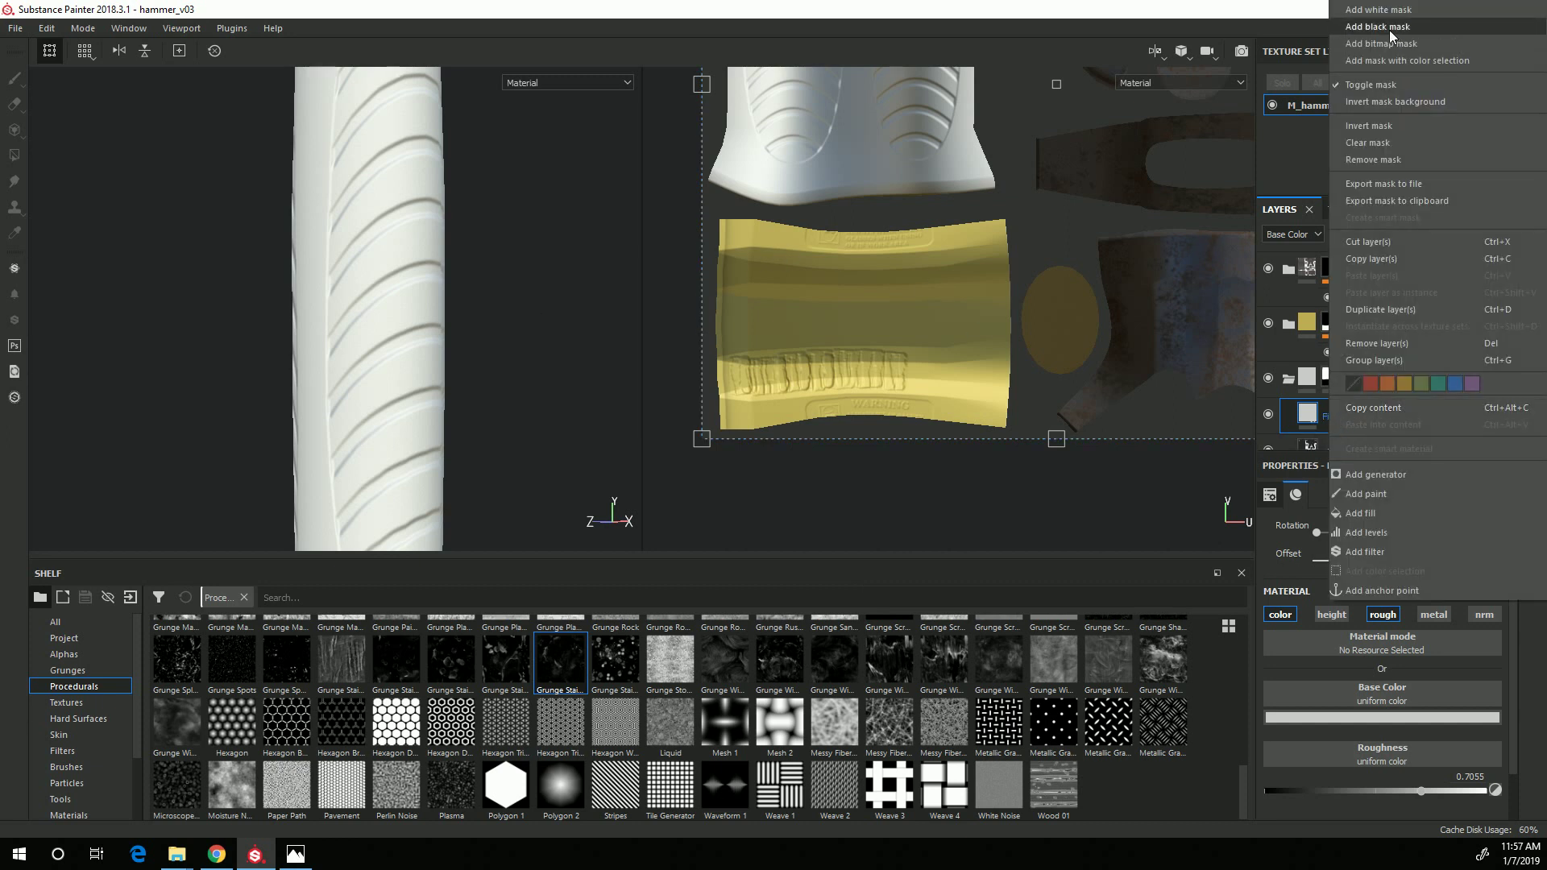
left_click(1378, 9)
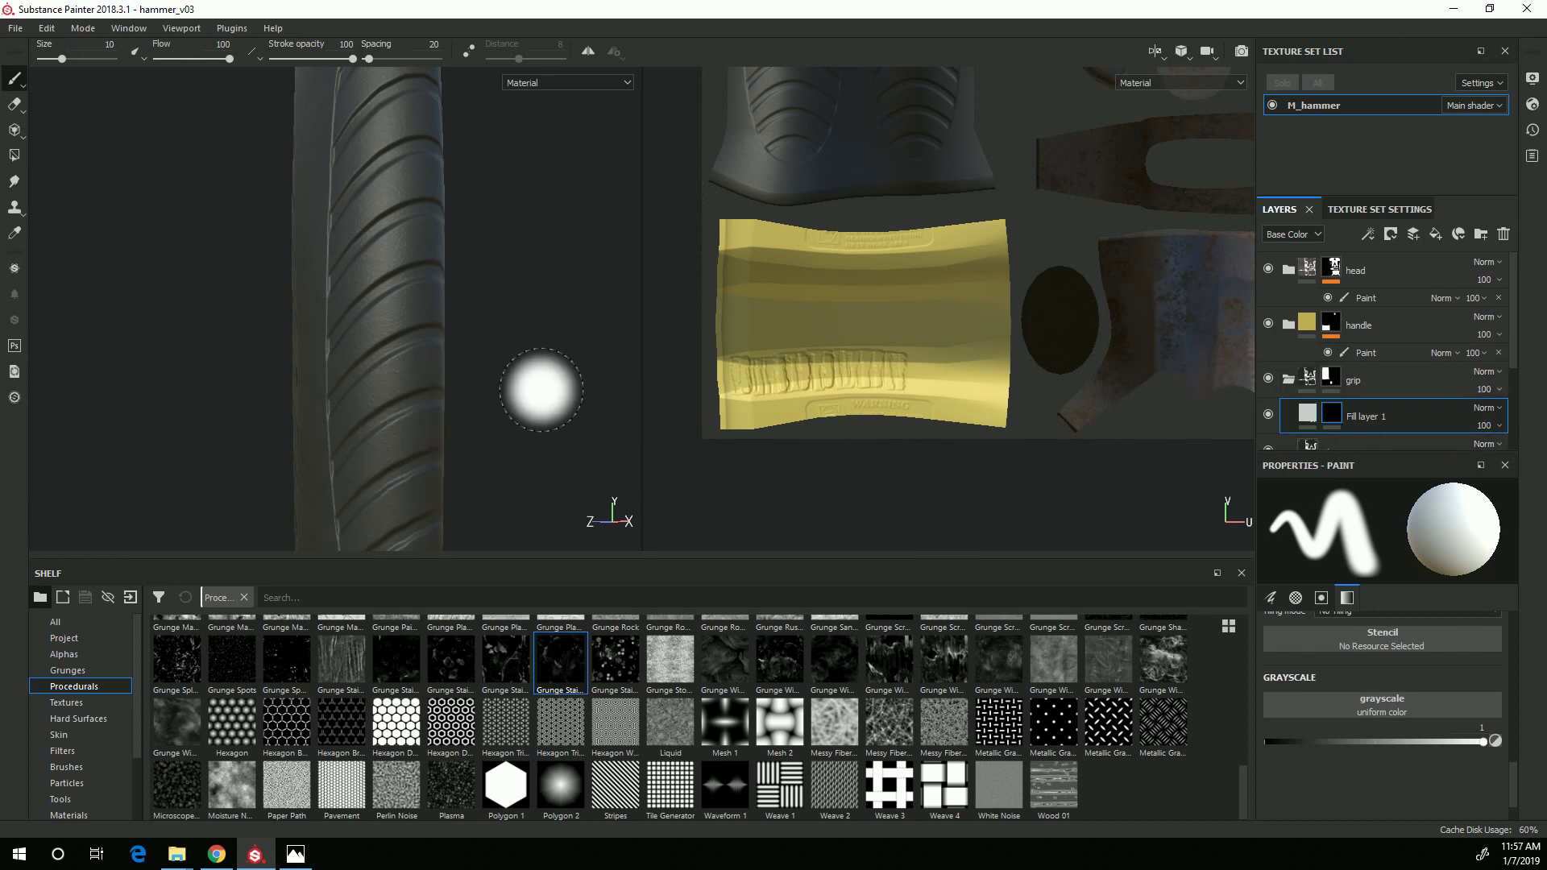
right_click(1333, 413)
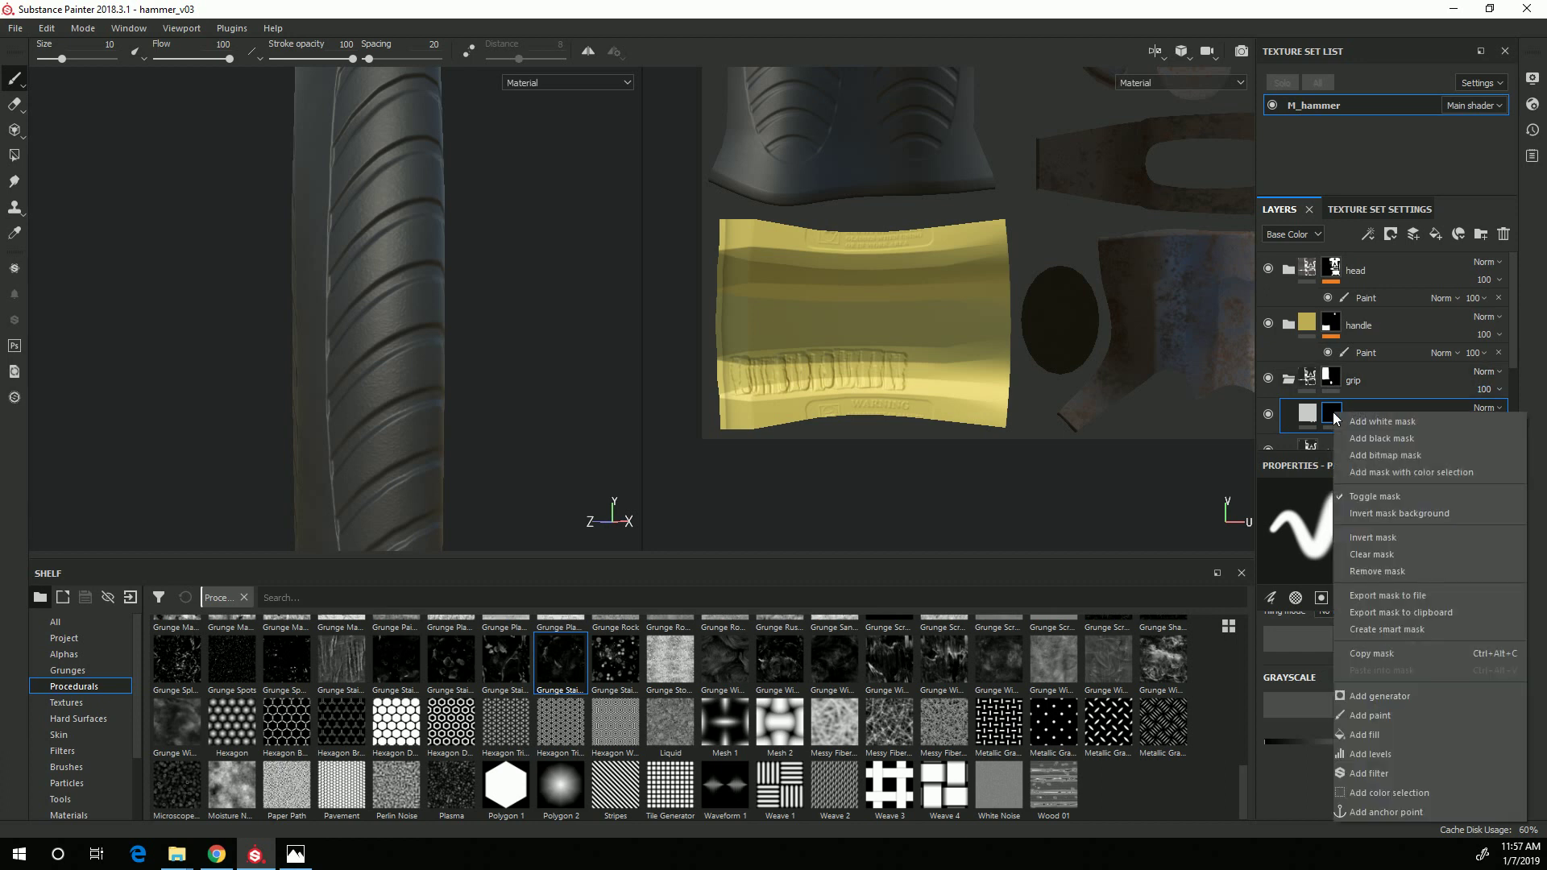
left_click(1420, 698)
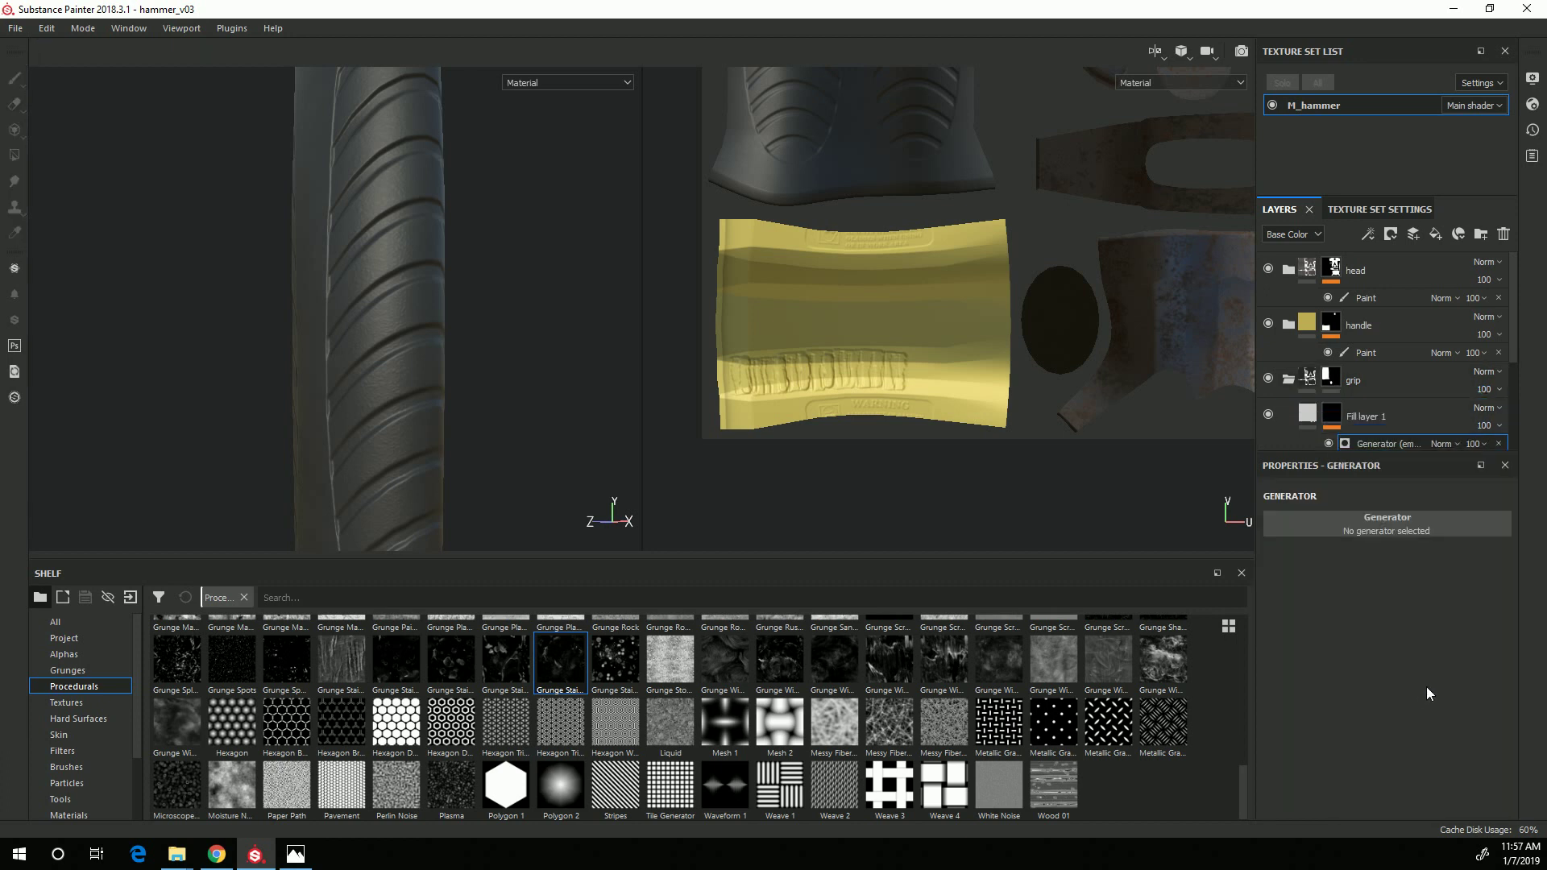
left_click(1393, 521)
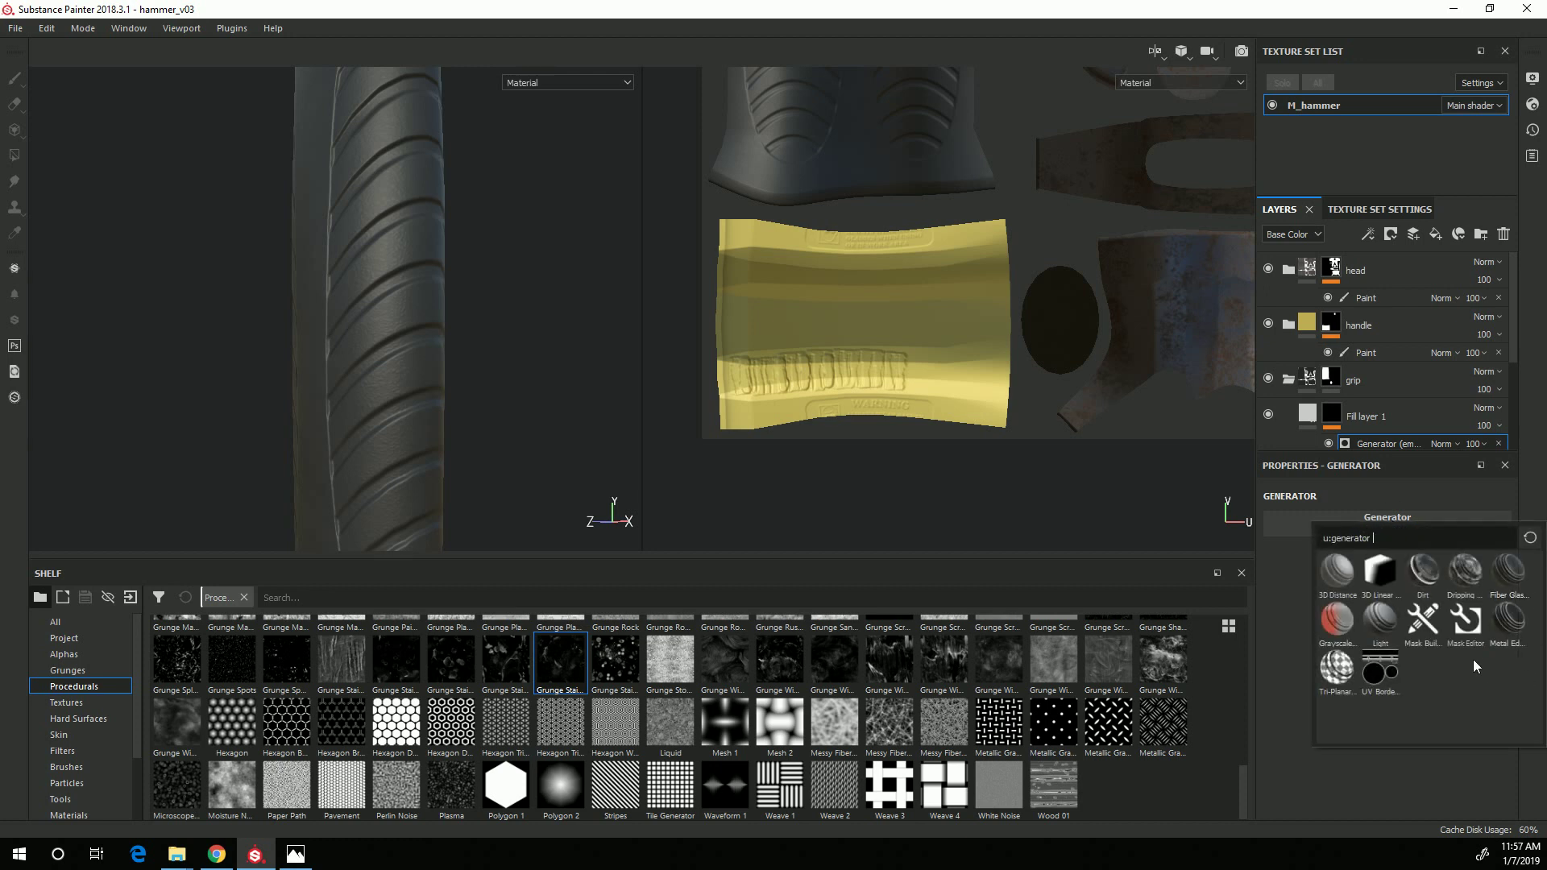
left_click(1466, 624)
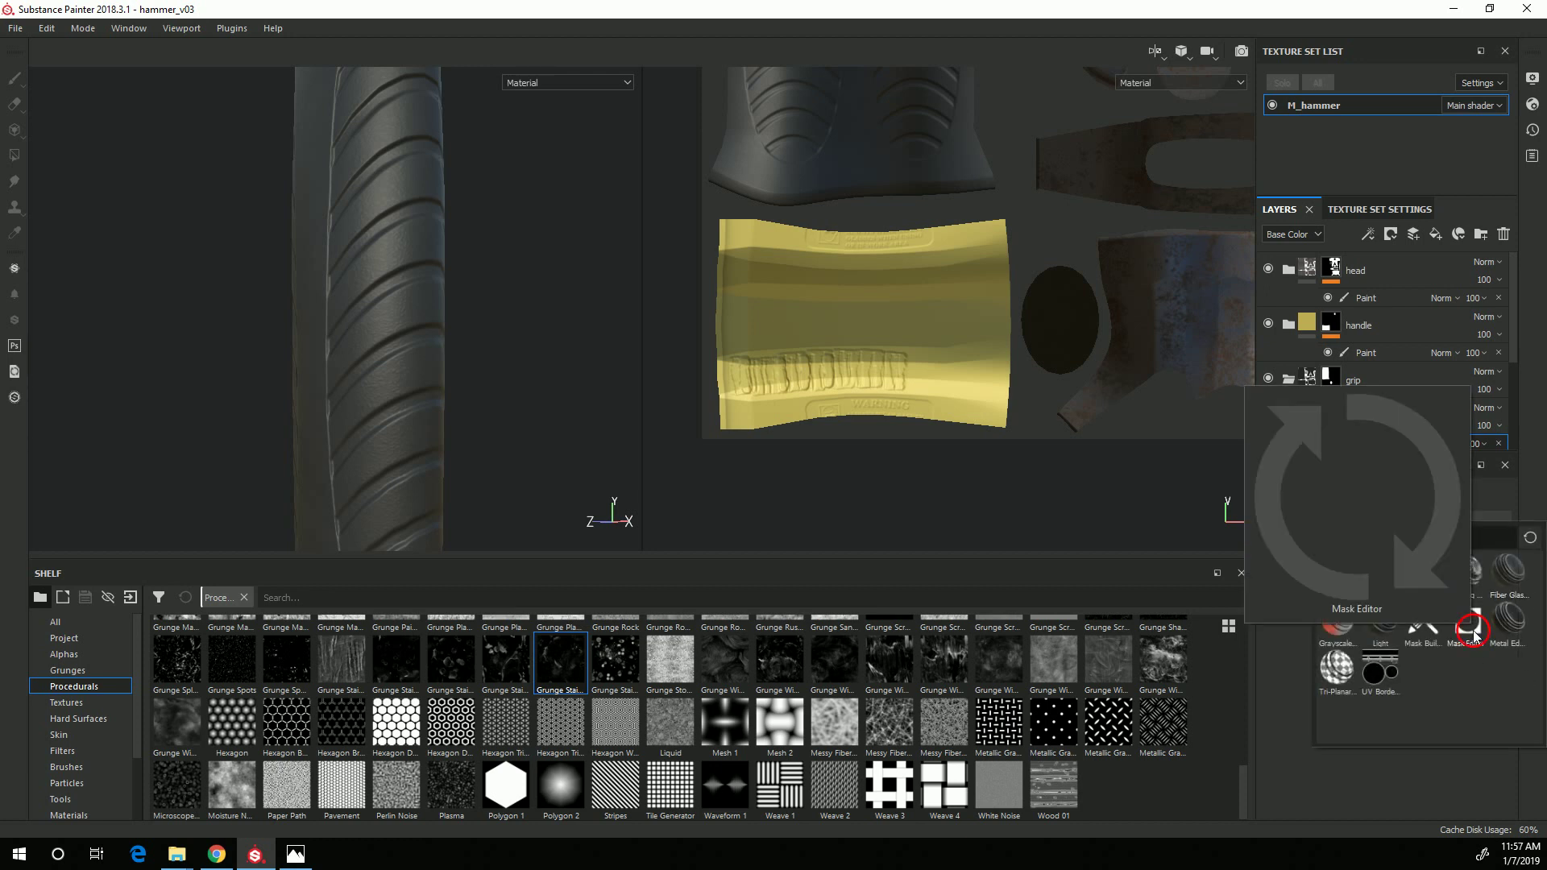
Set the Mask Editor's curvature opacity to 1.
middle_click_drag(359, 355, 356, 225, "alt")
right_click_drag(284, 333, 457, 396, "alt")
middle_click_drag(458, 396, 409, 322, "alt")
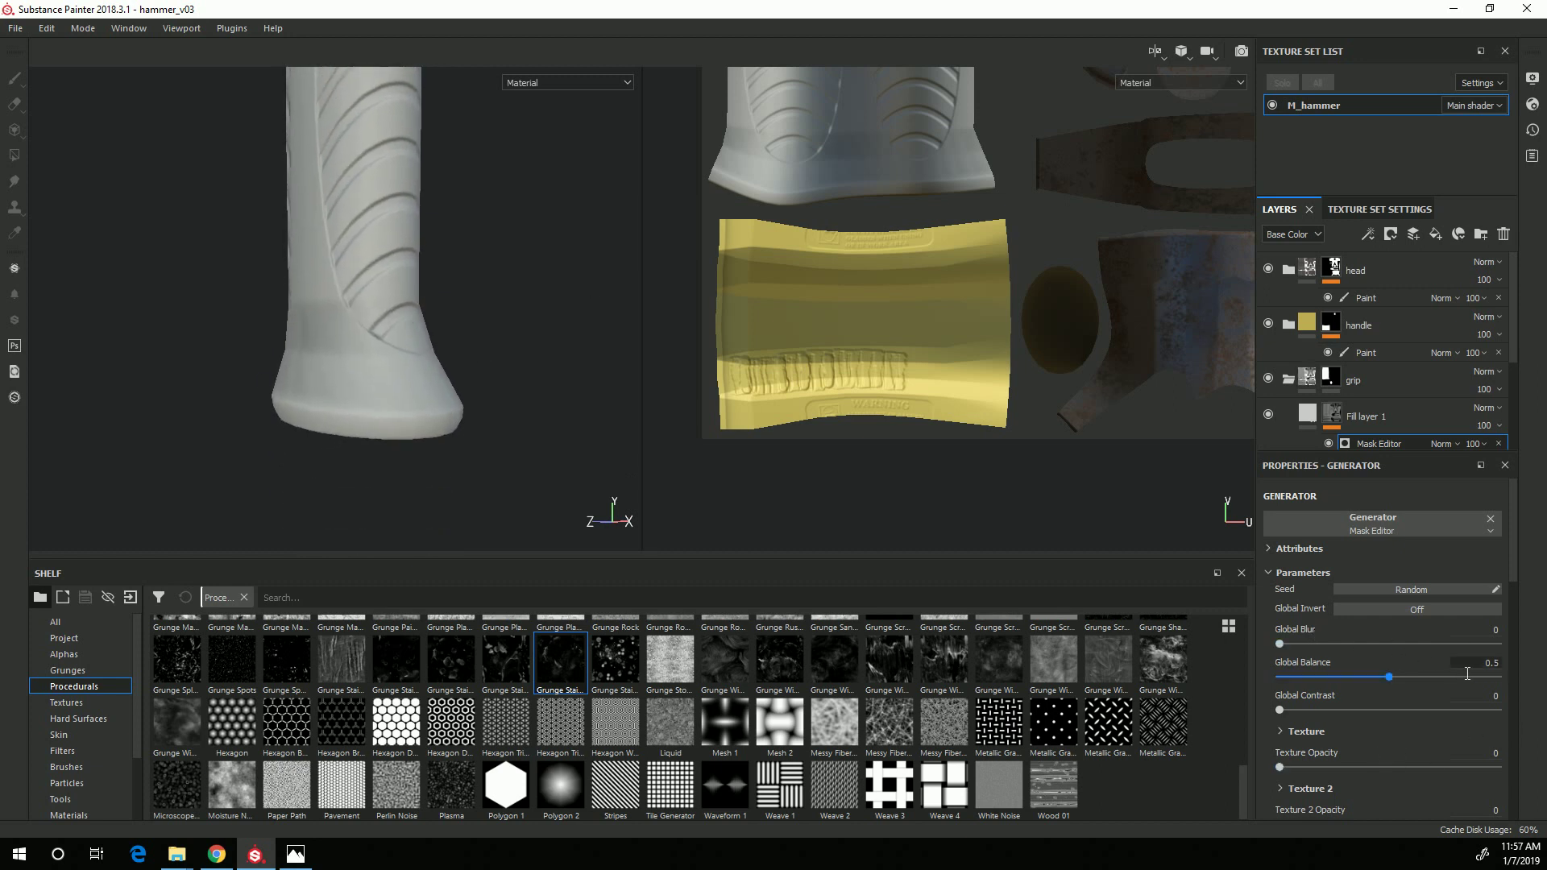
scroll(1441, 665, "down", 1)
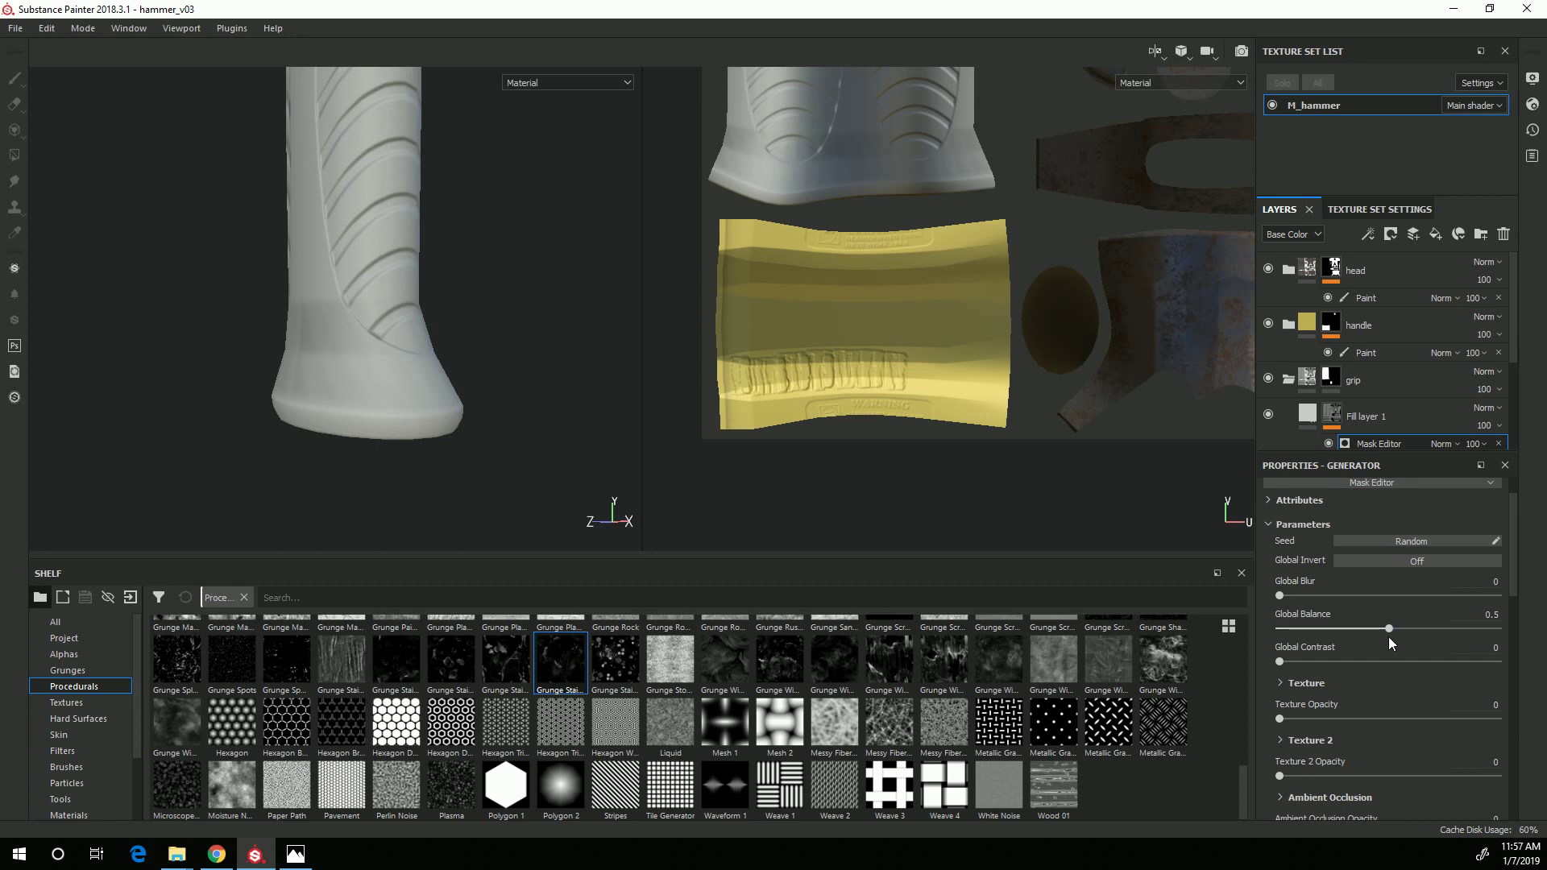
scroll(1402, 722, "down", 3)
left_click(1389, 746)
scroll(1434, 733, "down", 1)
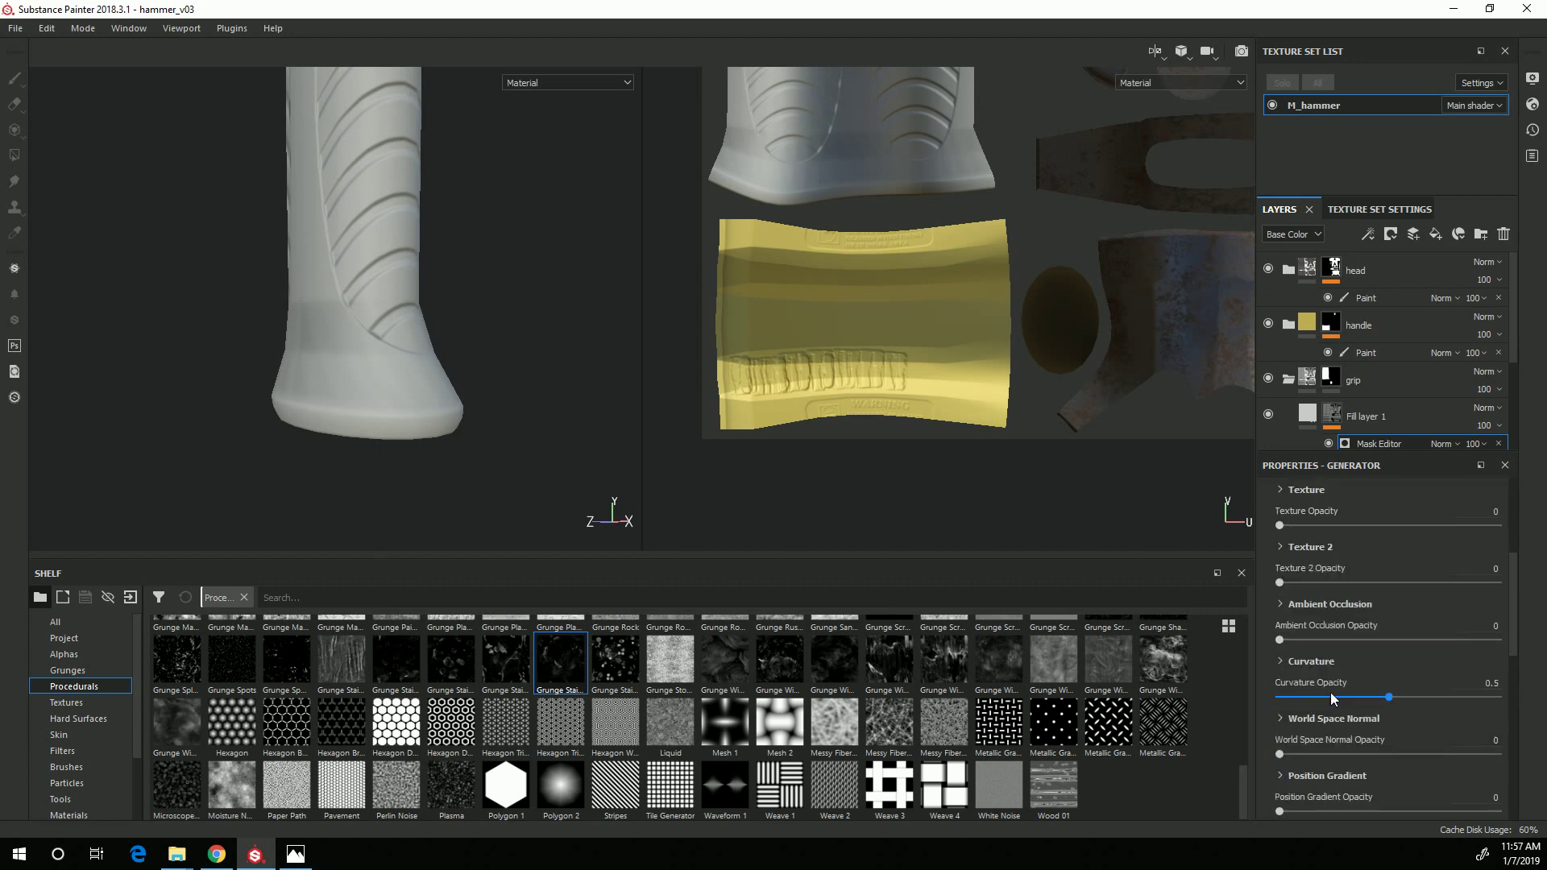
left_click_drag(1389, 698, 1501, 698)
Lower the Mask Editor's global balance to 0.01 to restrict the light fill to the grip's edges.
scroll(1430, 665, "up", 3)
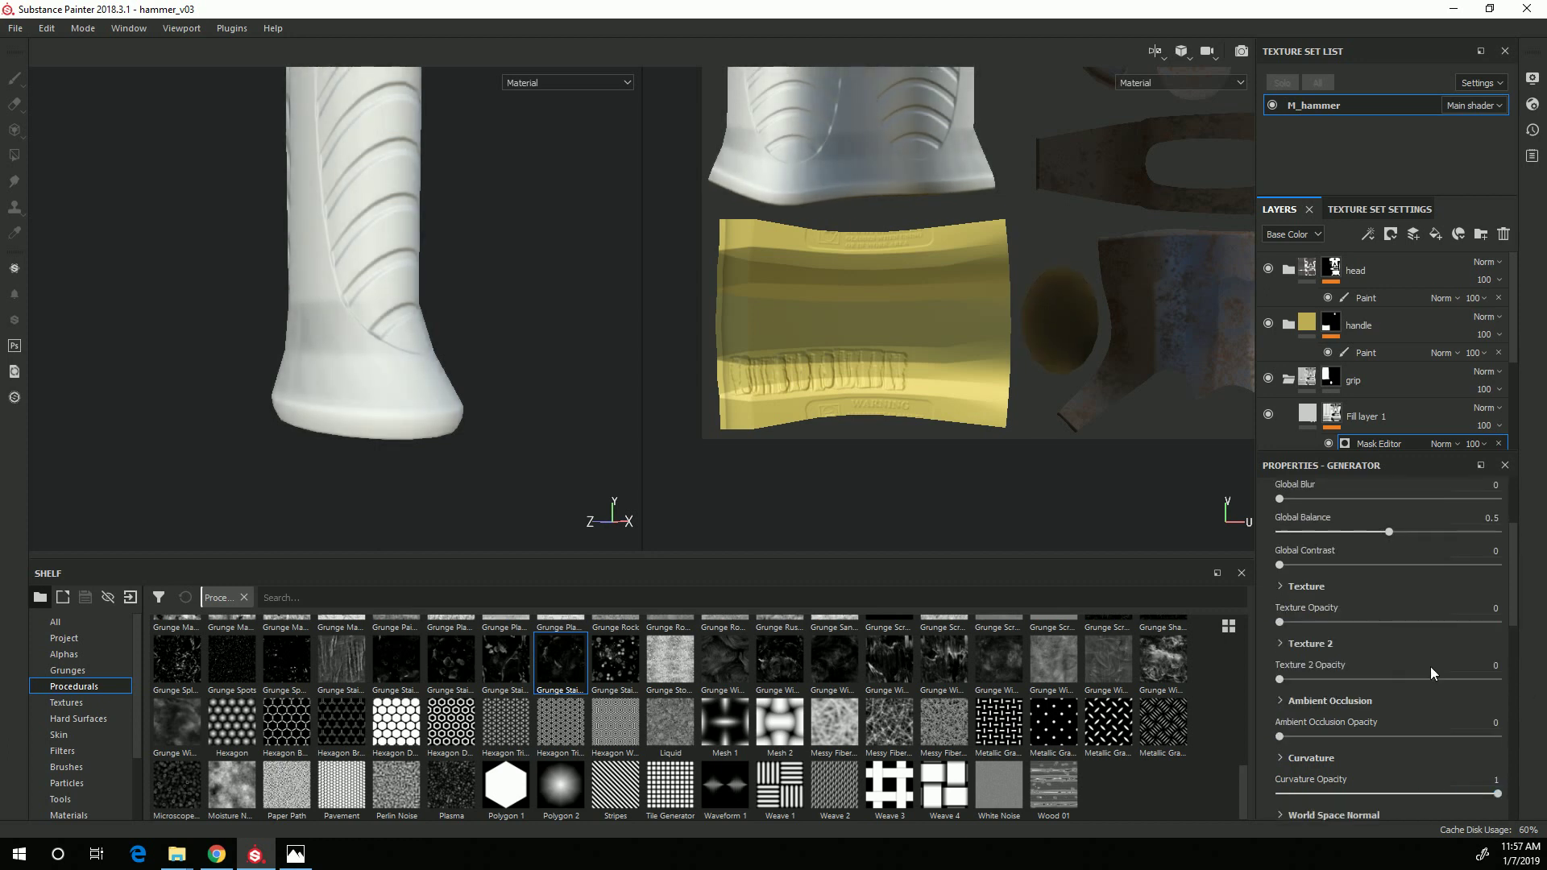
left_click_drag(1389, 586, 1283, 588)
left_click_drag(327, 490, 294, 318, "alt")
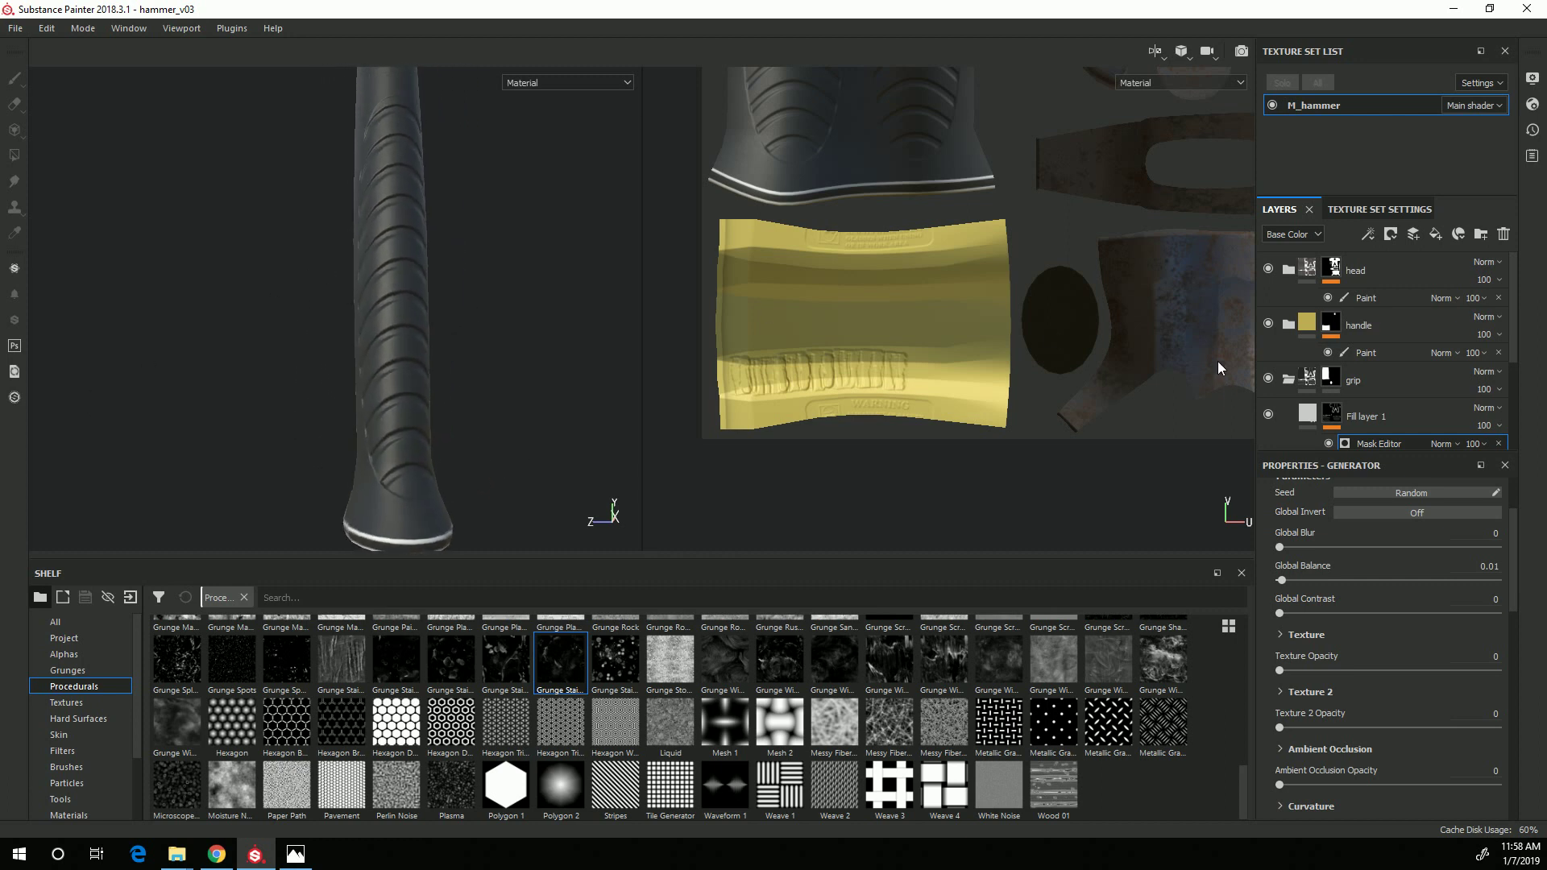
Check the baked curvature map among the texture set's mesh maps and examine the edge effect around the grip's base and grooves.
left_click(1374, 207)
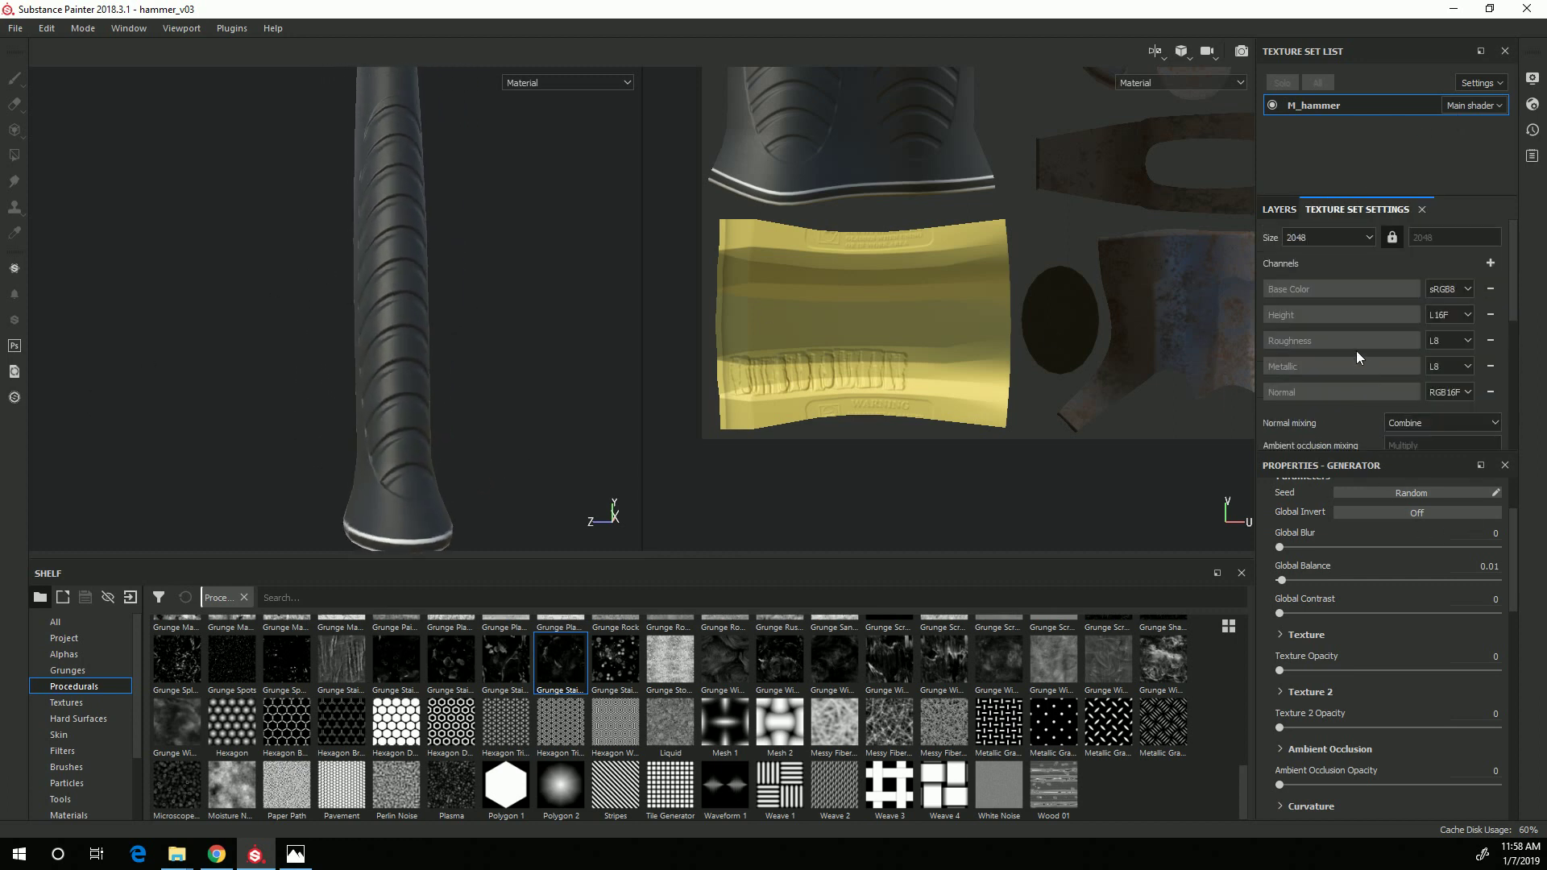
scroll(1360, 358, "down", 5)
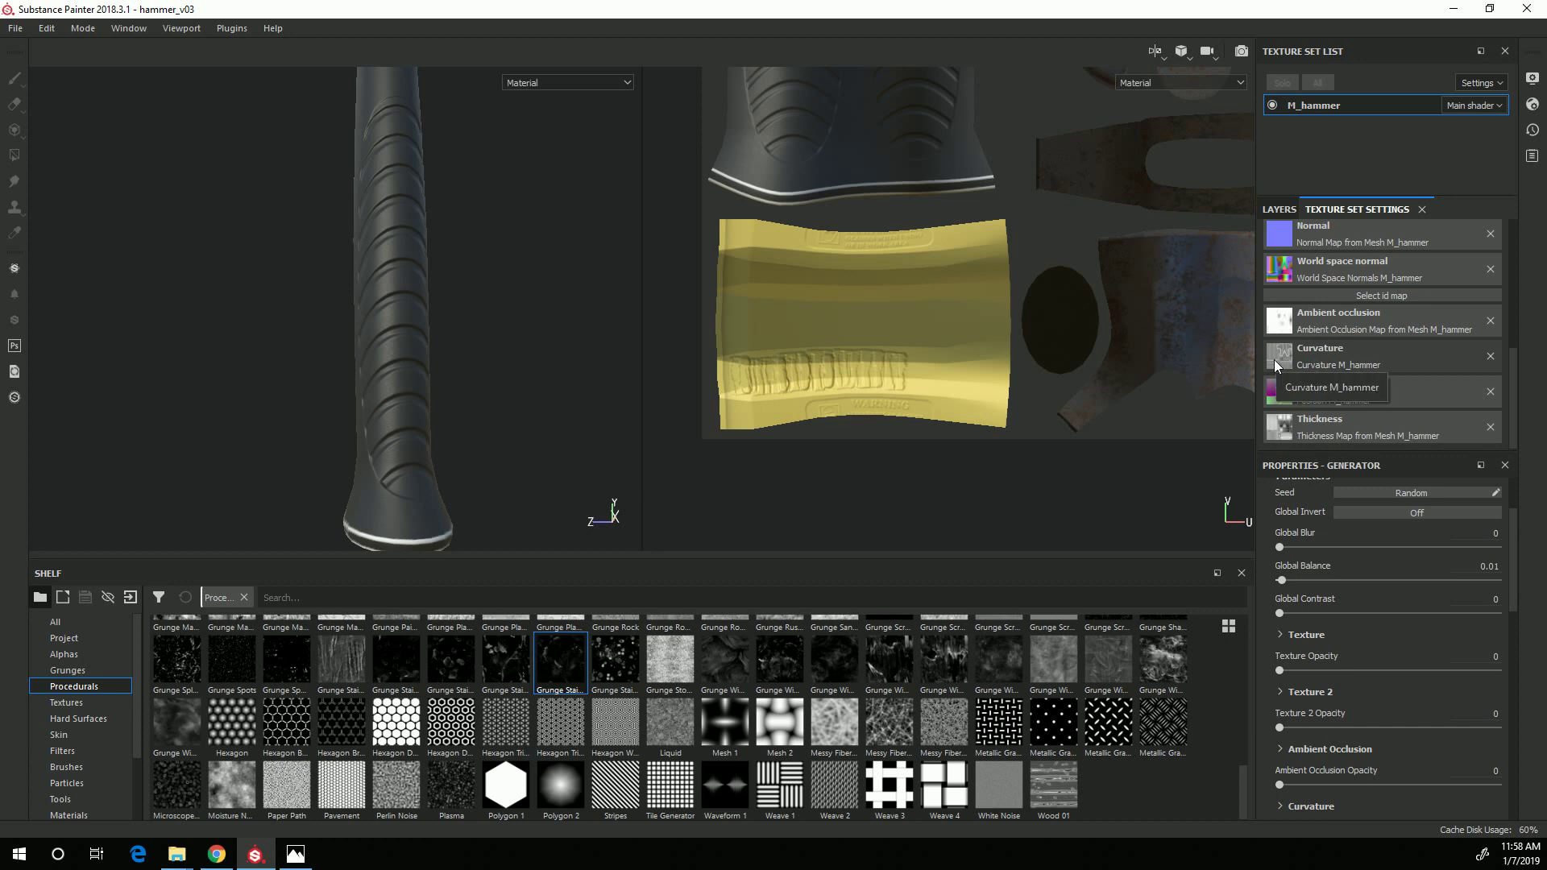
left_click(1277, 210)
left_click_drag(441, 482, 352, 390, "alt")
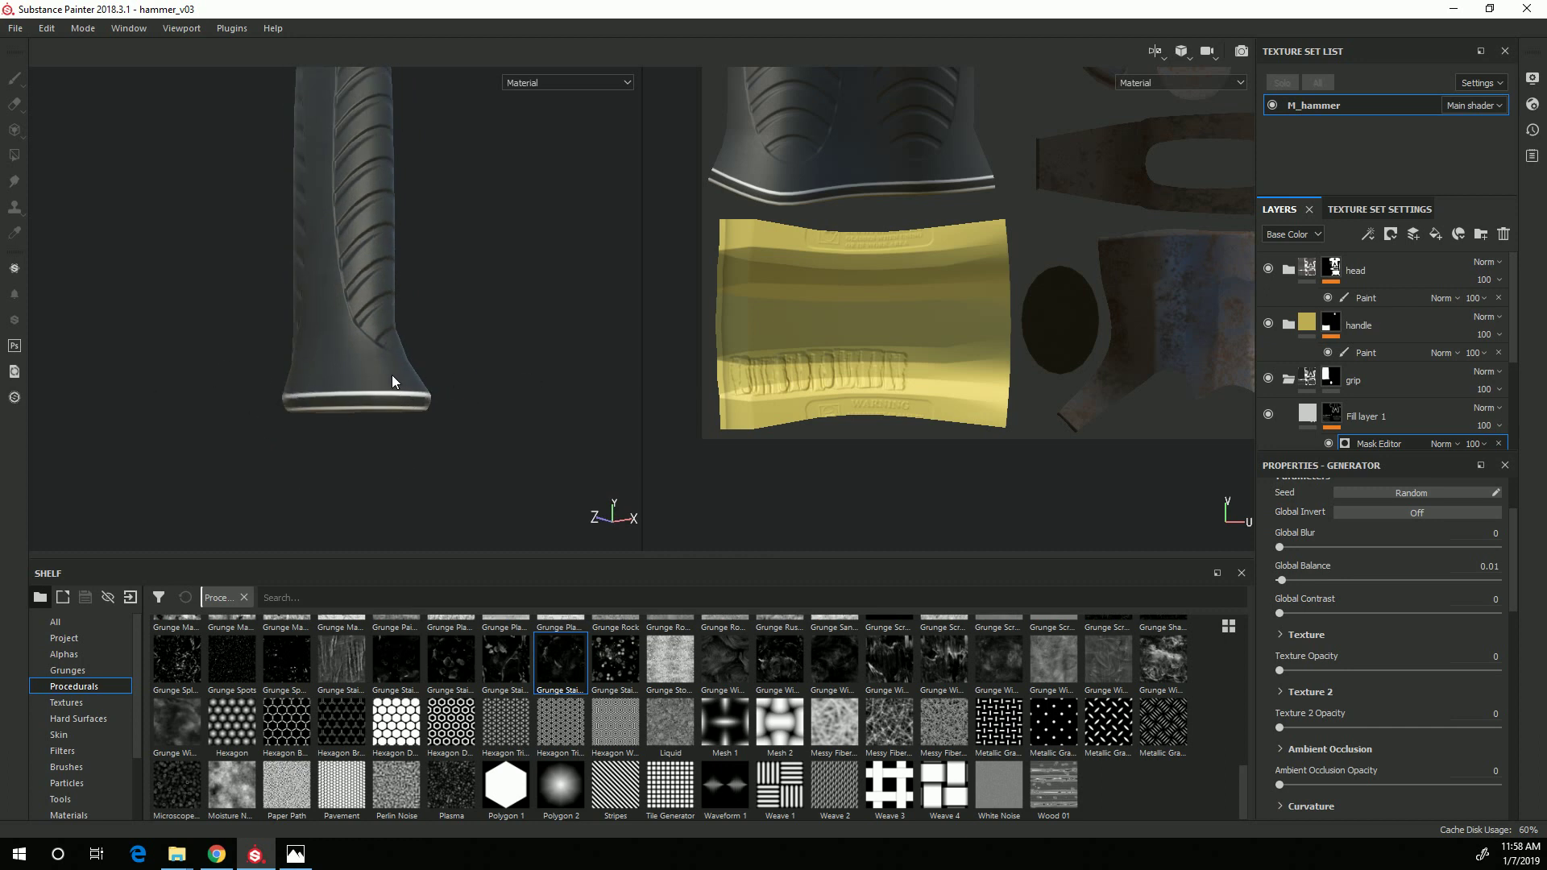
scroll(410, 395, "up", 2)
left_click_drag(378, 307, 400, 357, "alt")
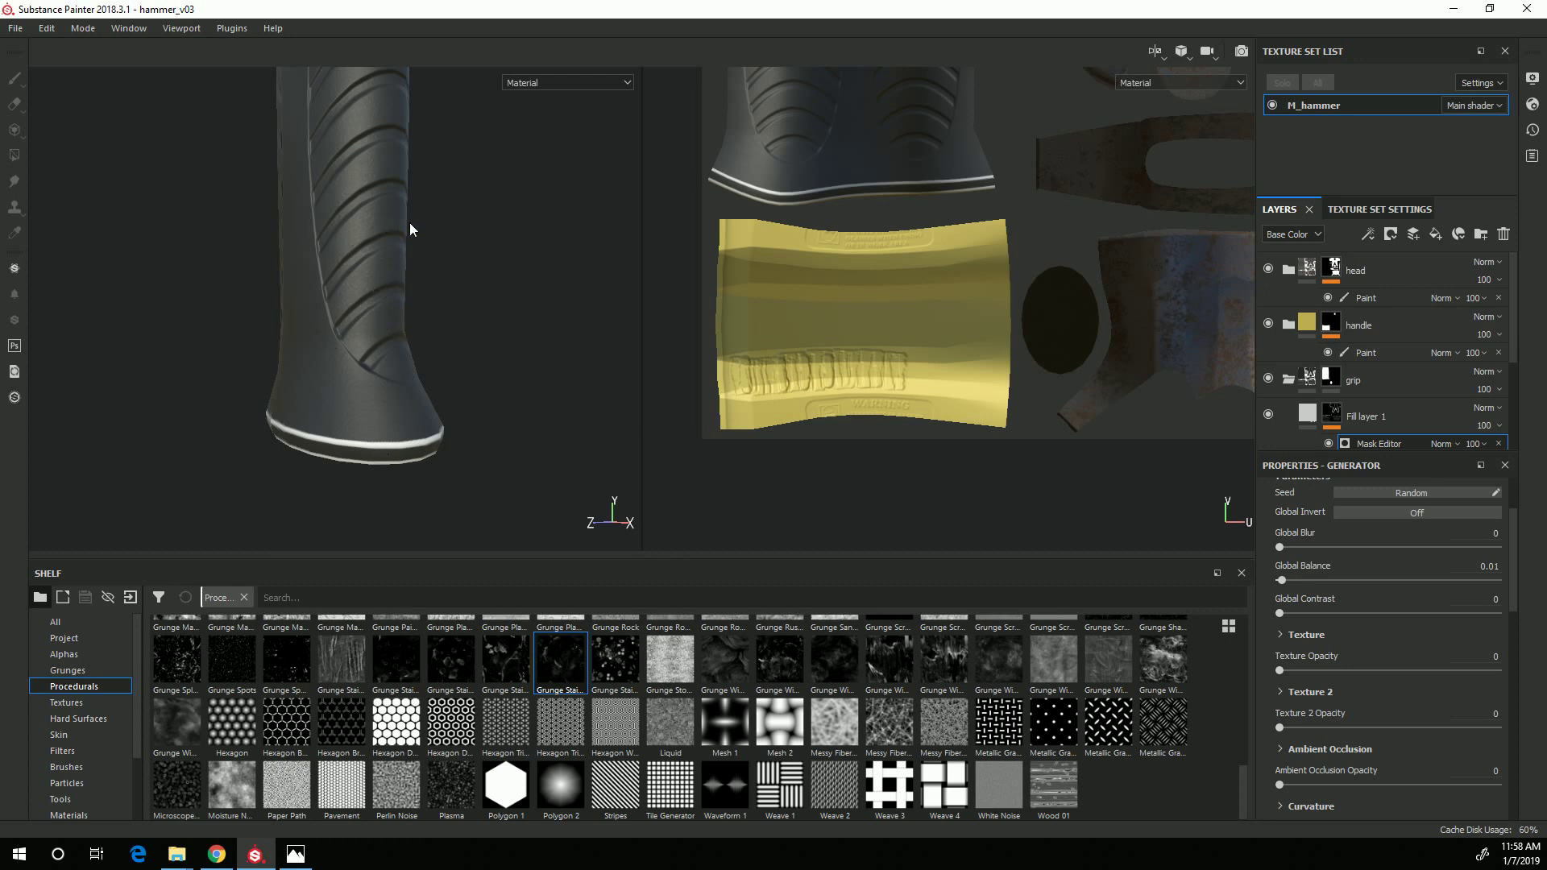
left_click_drag(426, 398, 389, 364, "alt")
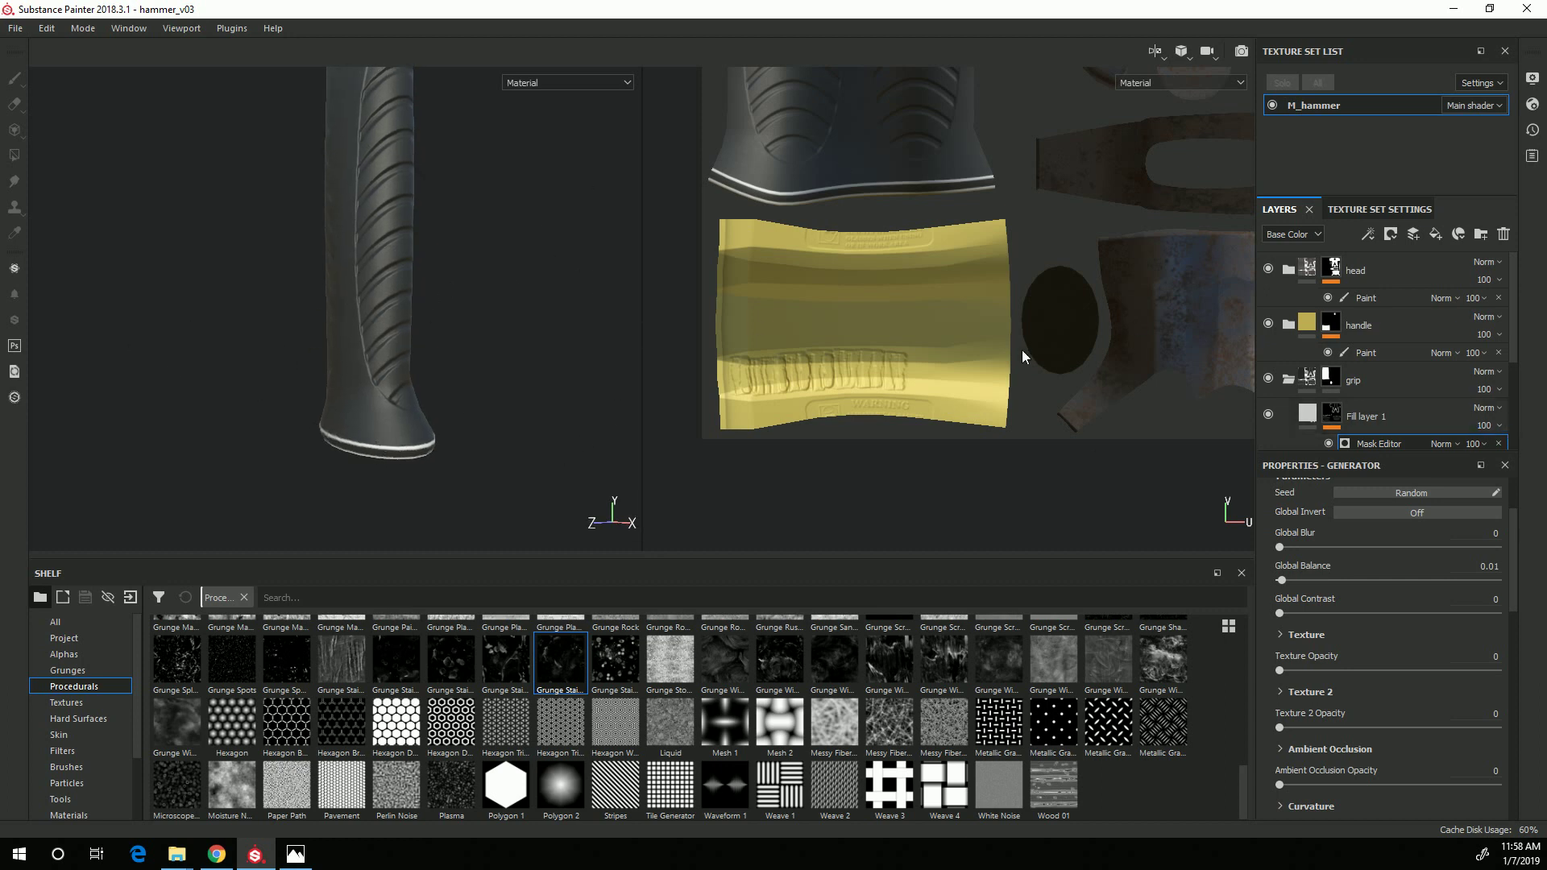
Add a fill layer above the logo layer in the grip height details folder, with only the height channel enabled.
scroll(1427, 363, "down", 4)
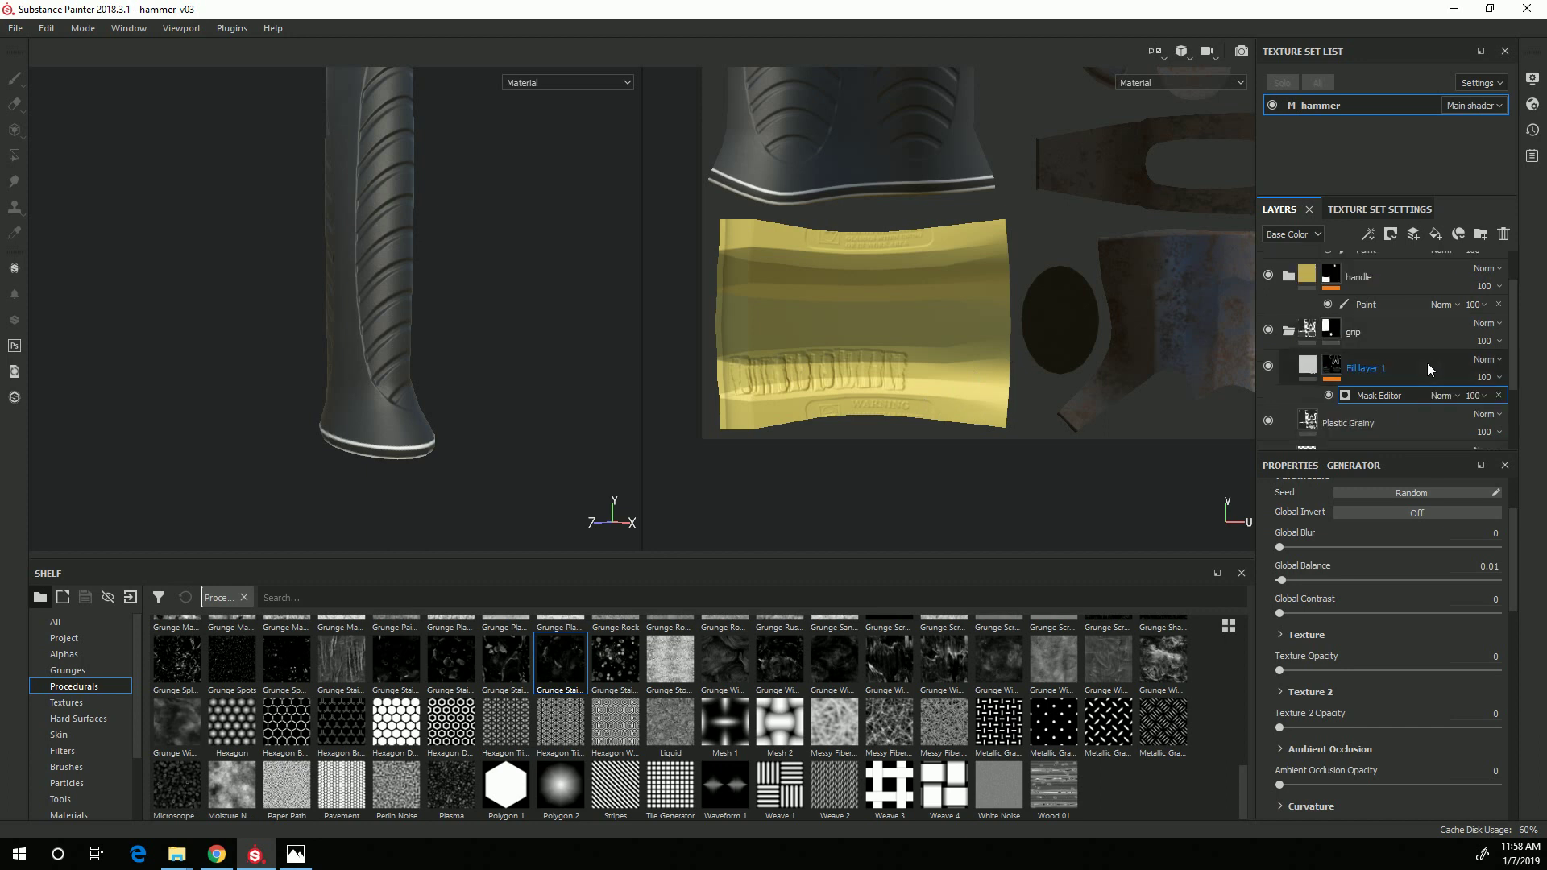
scroll(1417, 359, "down", 1)
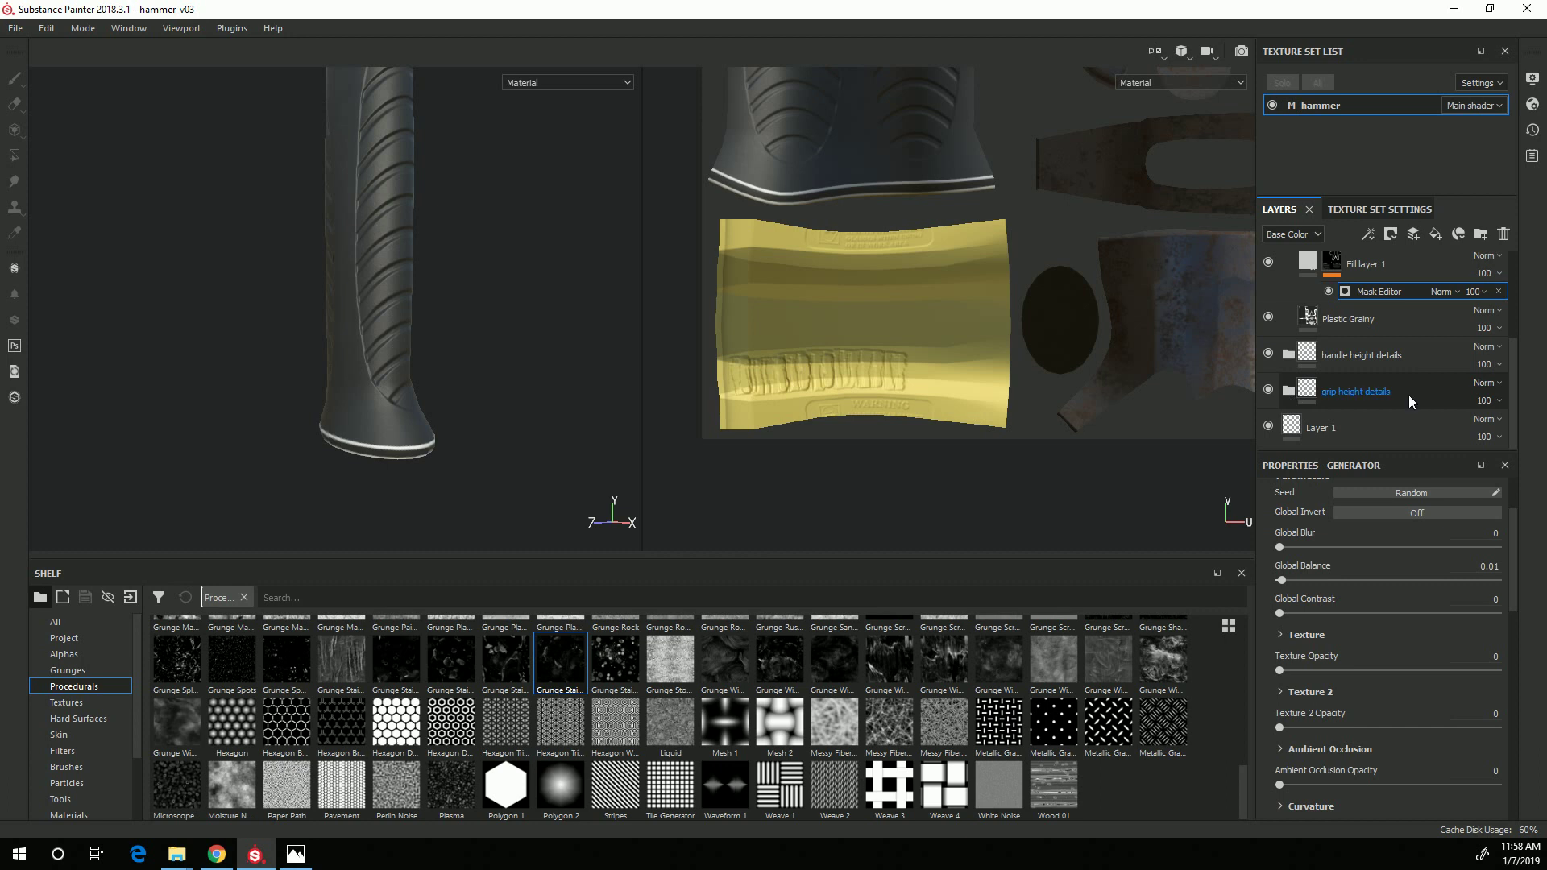
left_click(1287, 392)
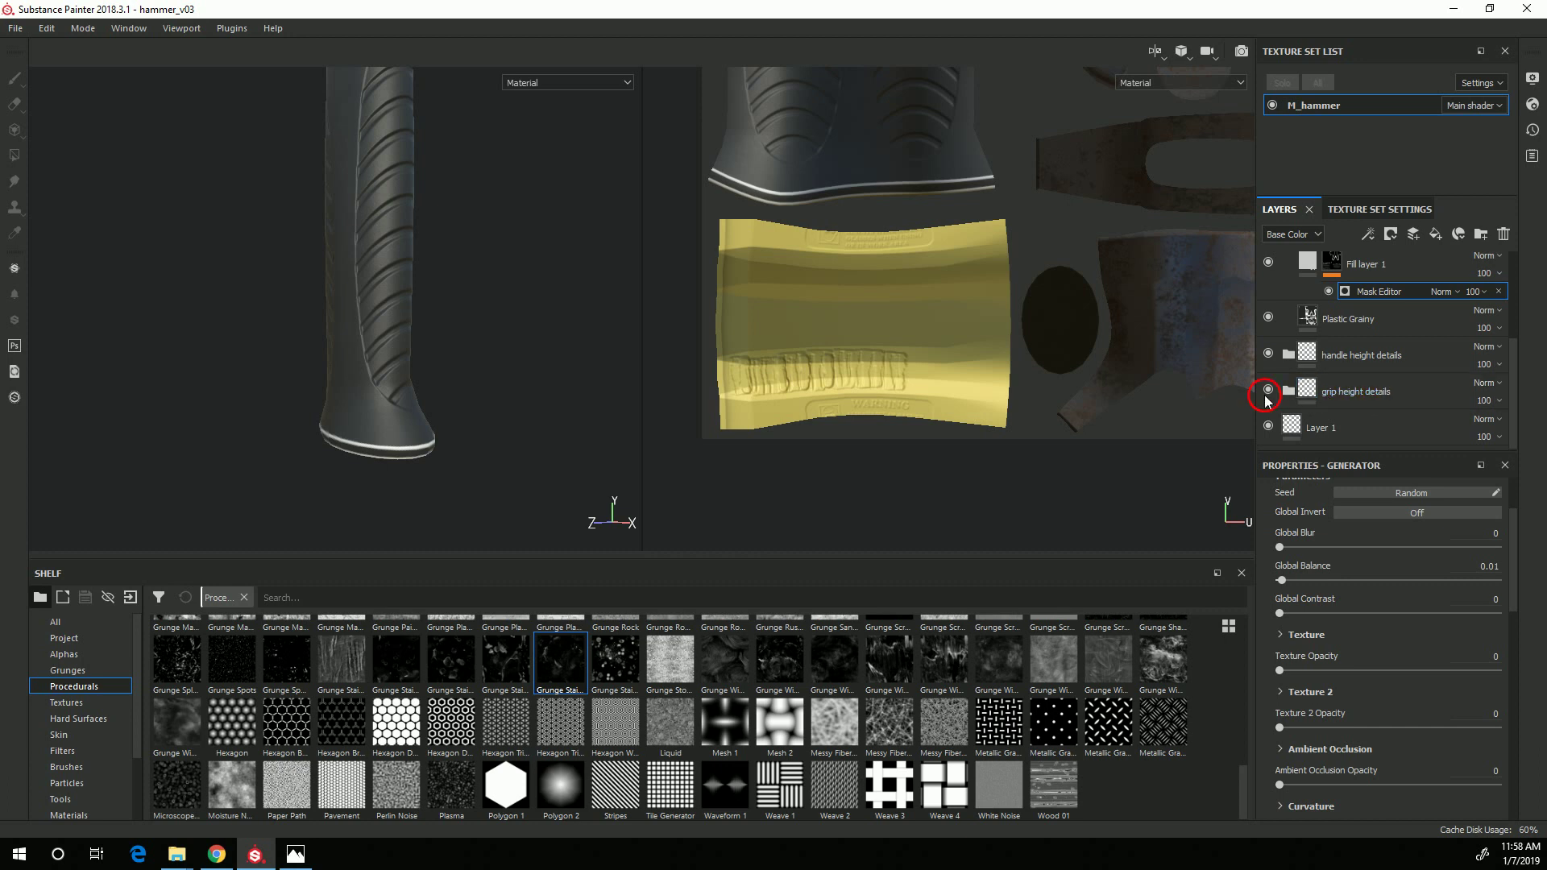
scroll(1406, 390, "down", 2)
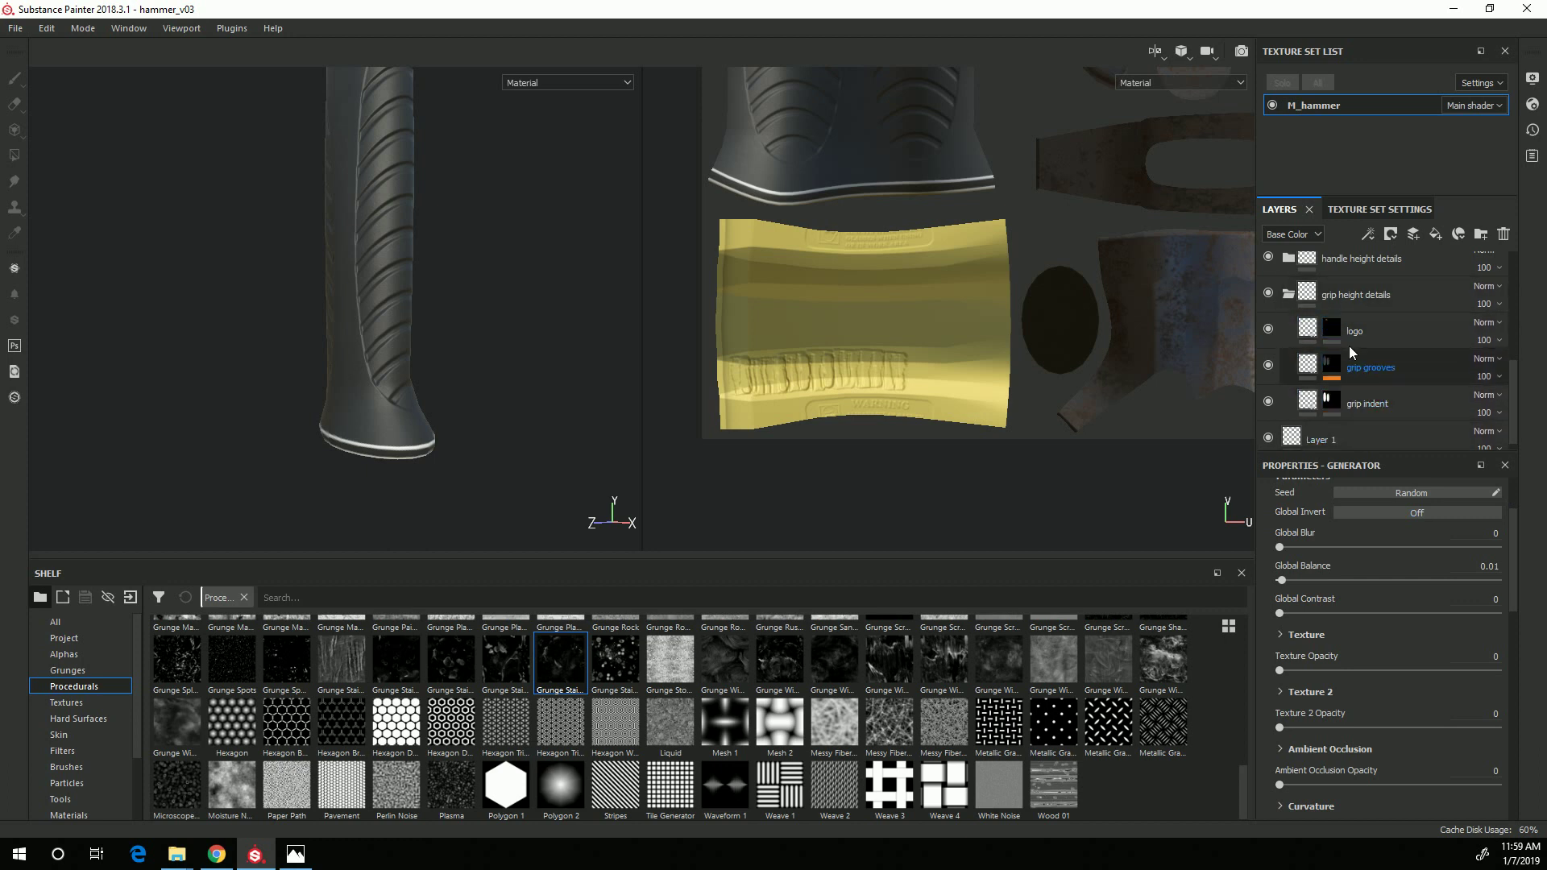
left_click(1308, 331)
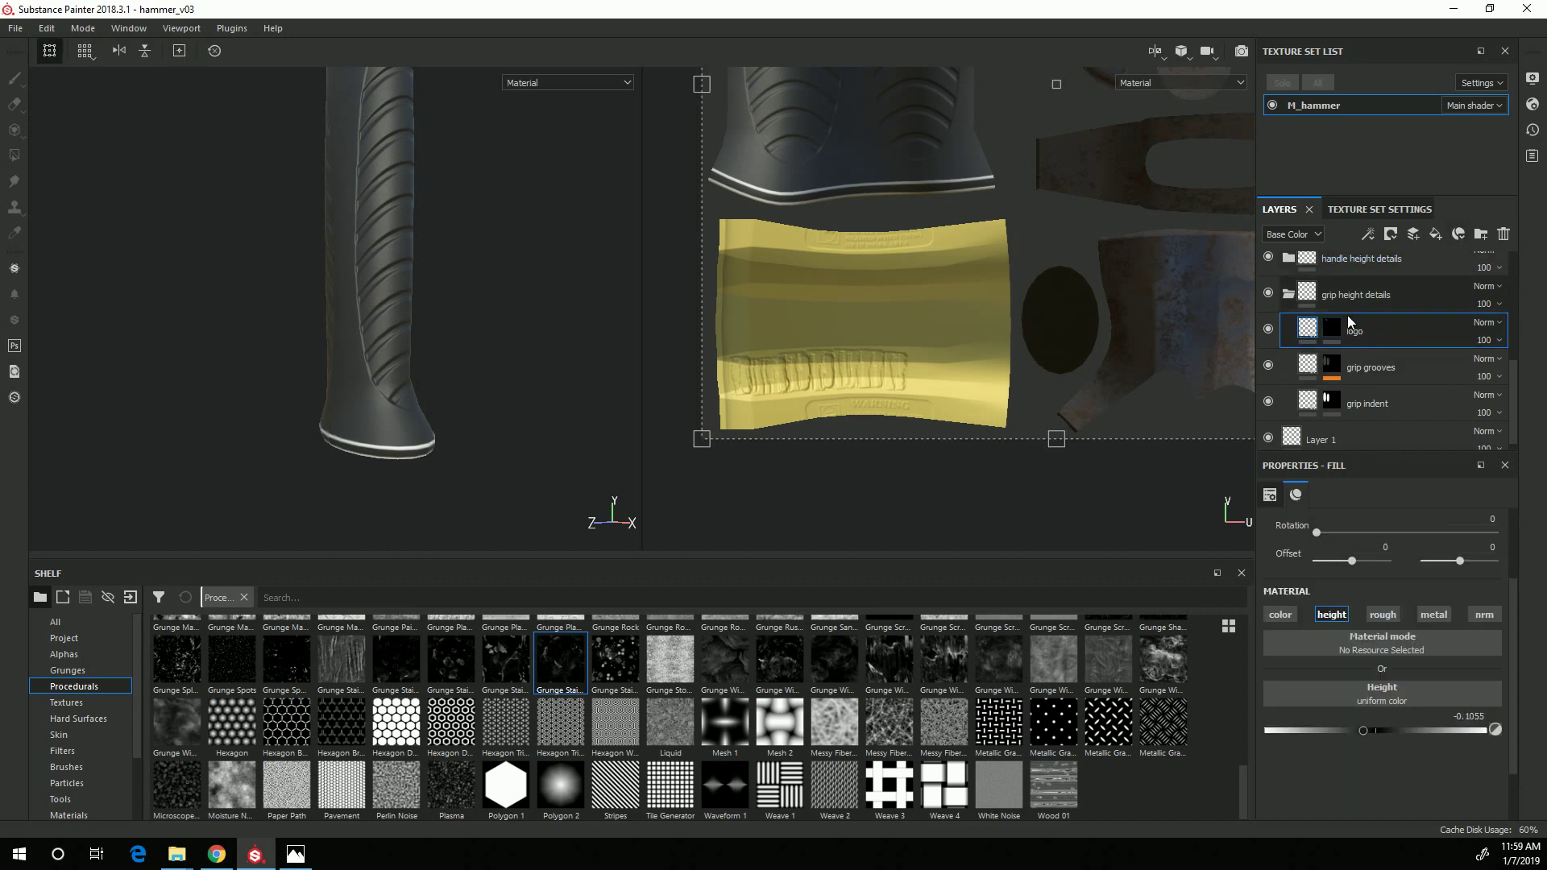
left_click(1437, 237)
left_click(1280, 615)
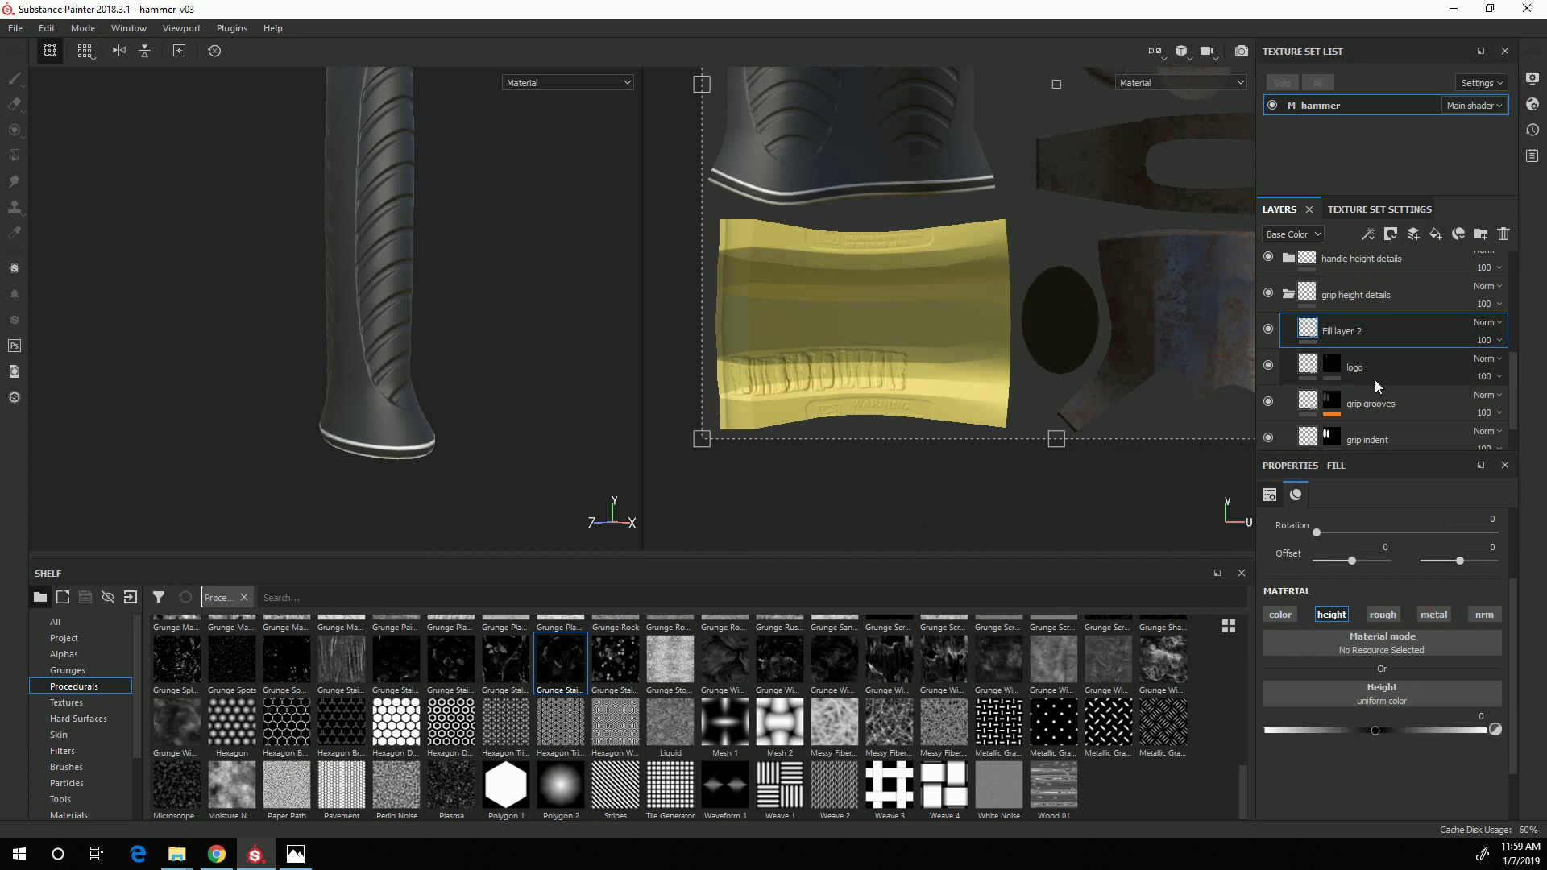
Show the layer stack's Height channel blending and set the new fill layer's blend mode to Passthrough.
left_click(1315, 235)
left_click(1276, 267)
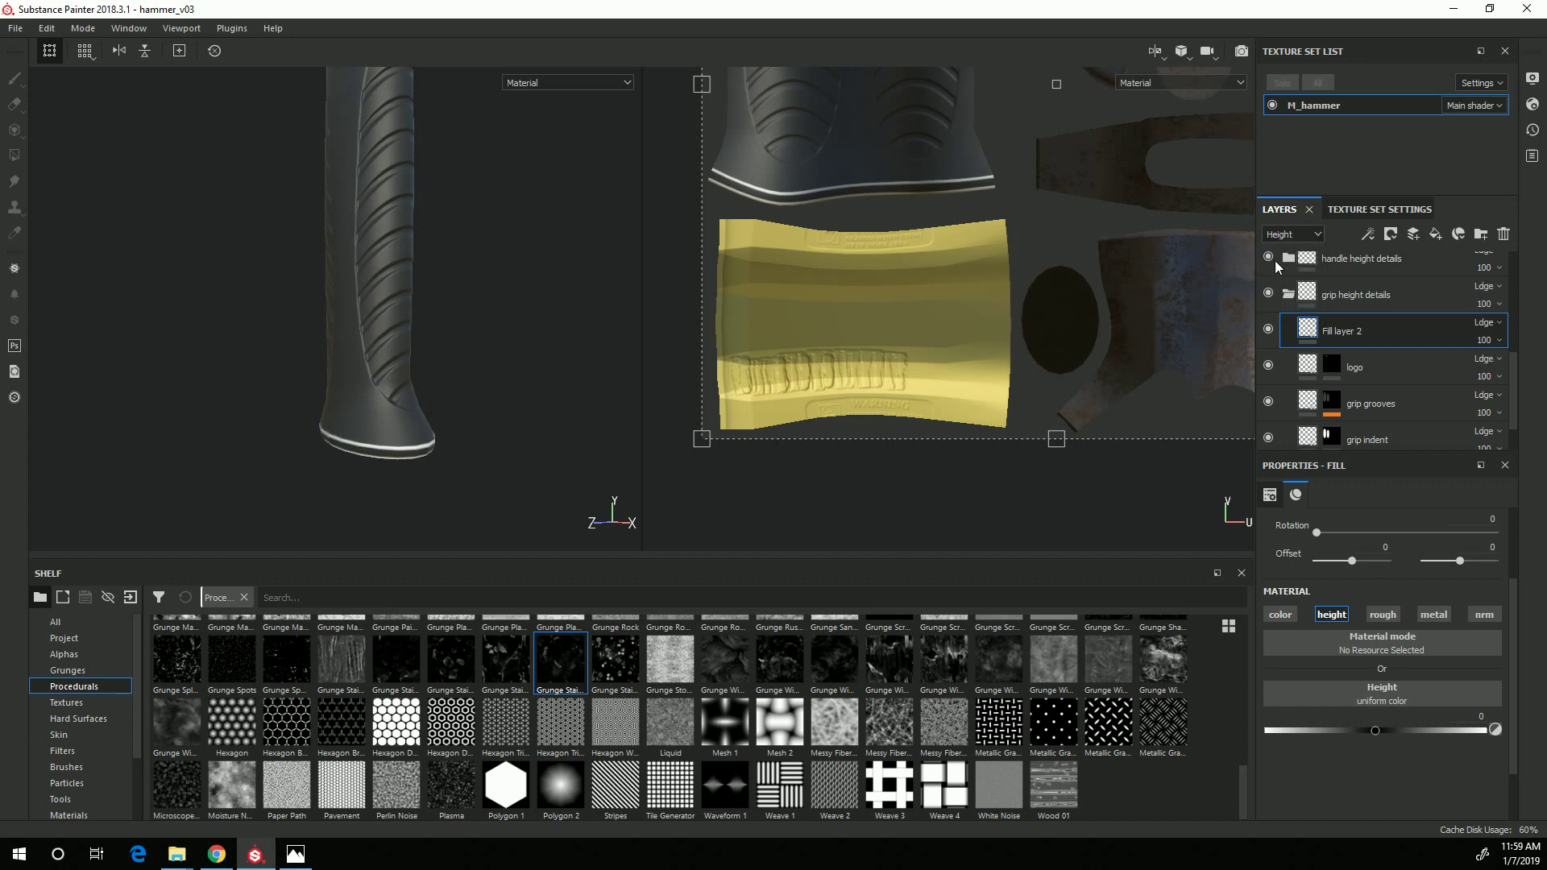
left_click(1495, 323)
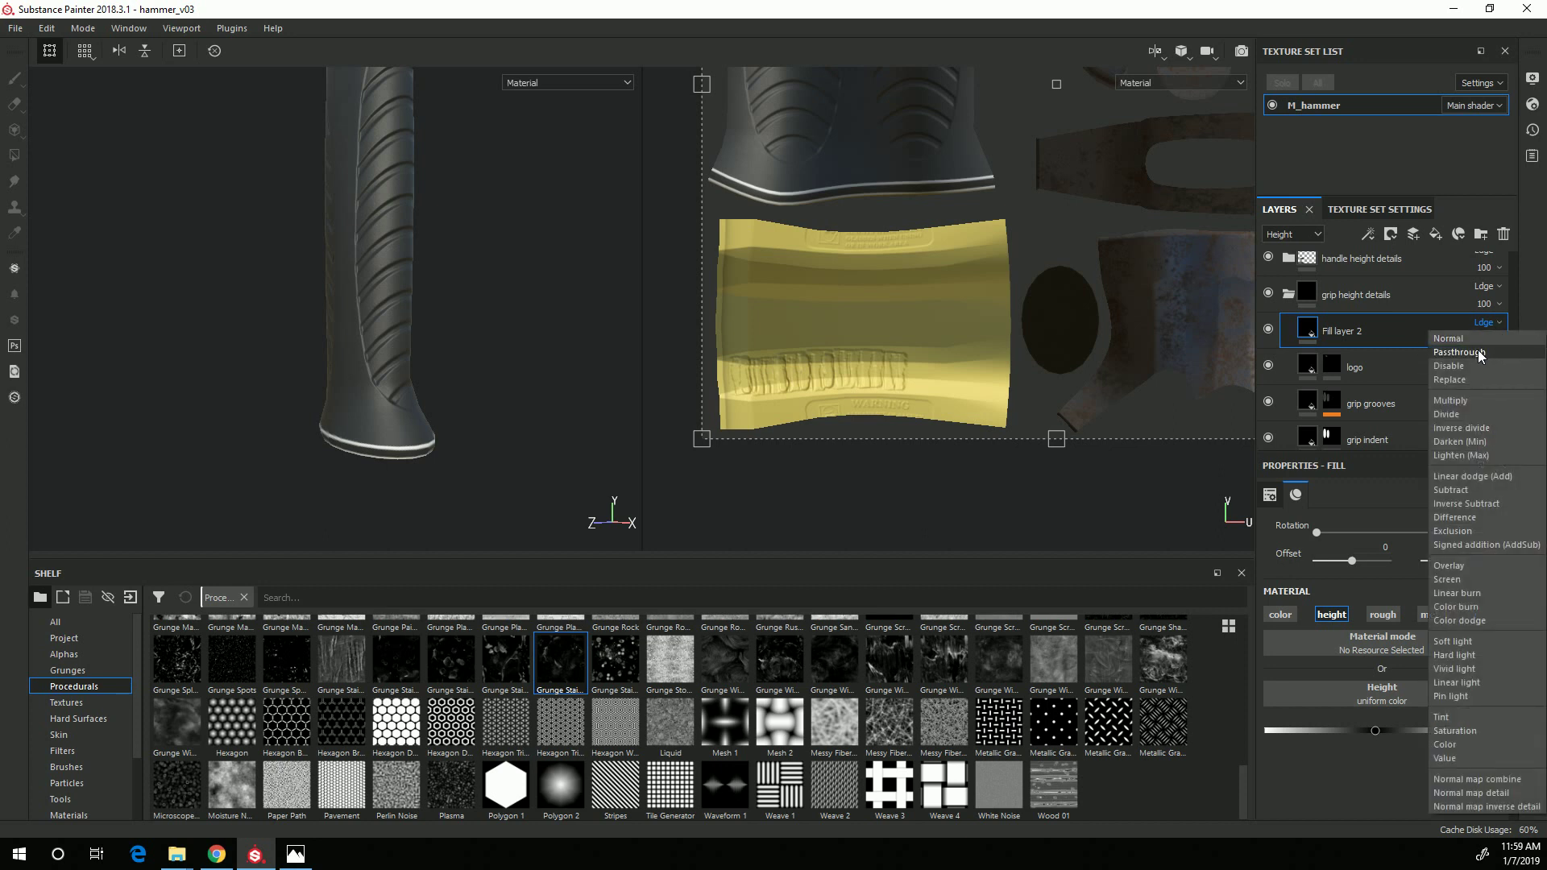
left_click(1481, 353)
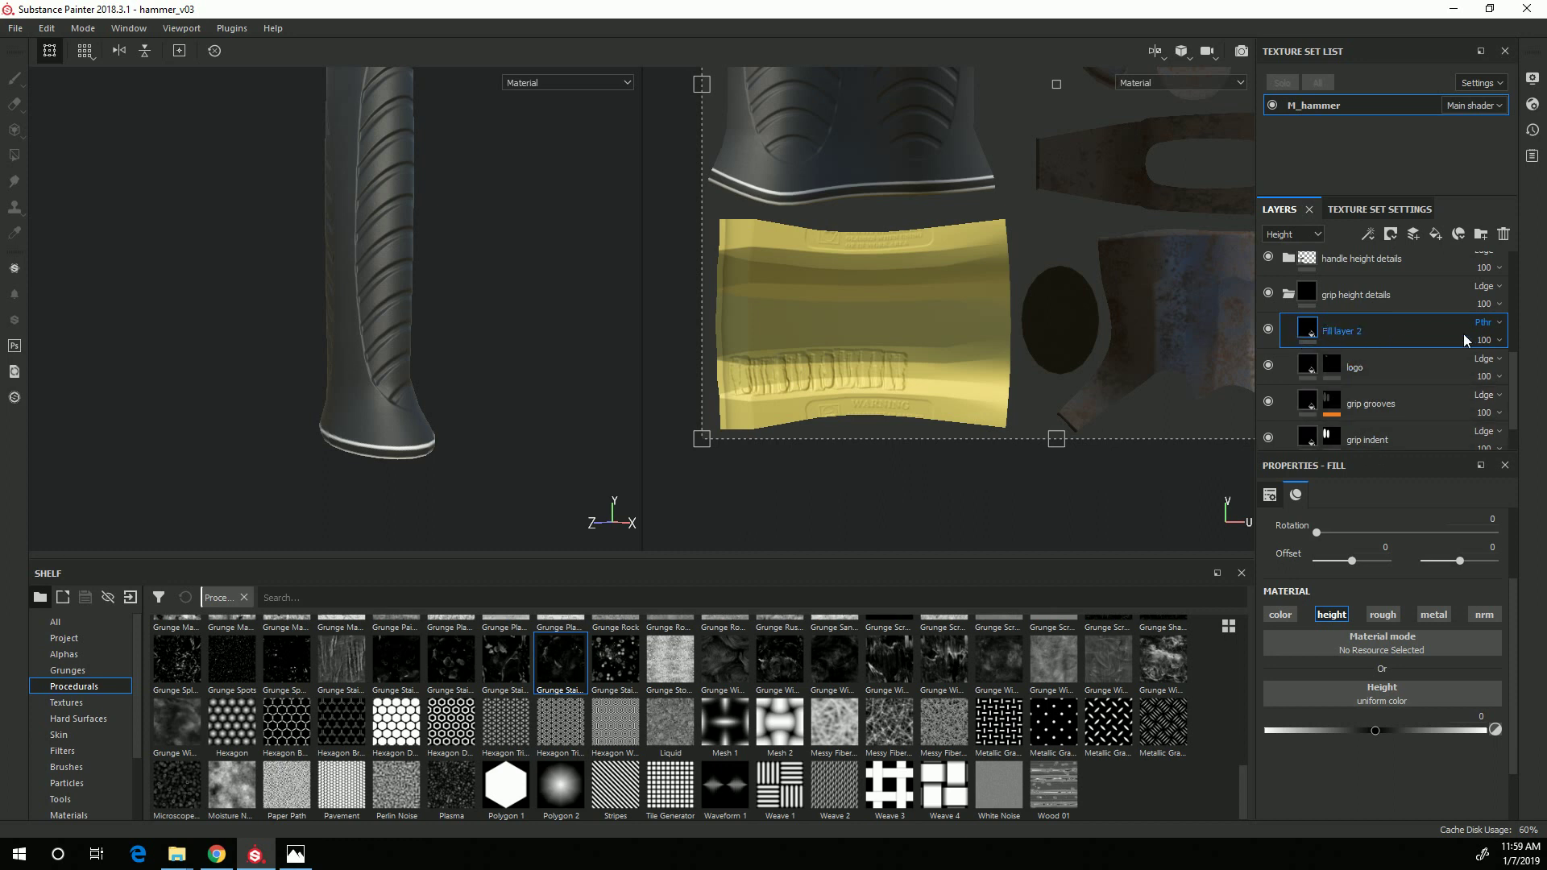
Rename the passthrough fill layer as "grip height details" and add an anchor point to it.
double_click(1358, 334)
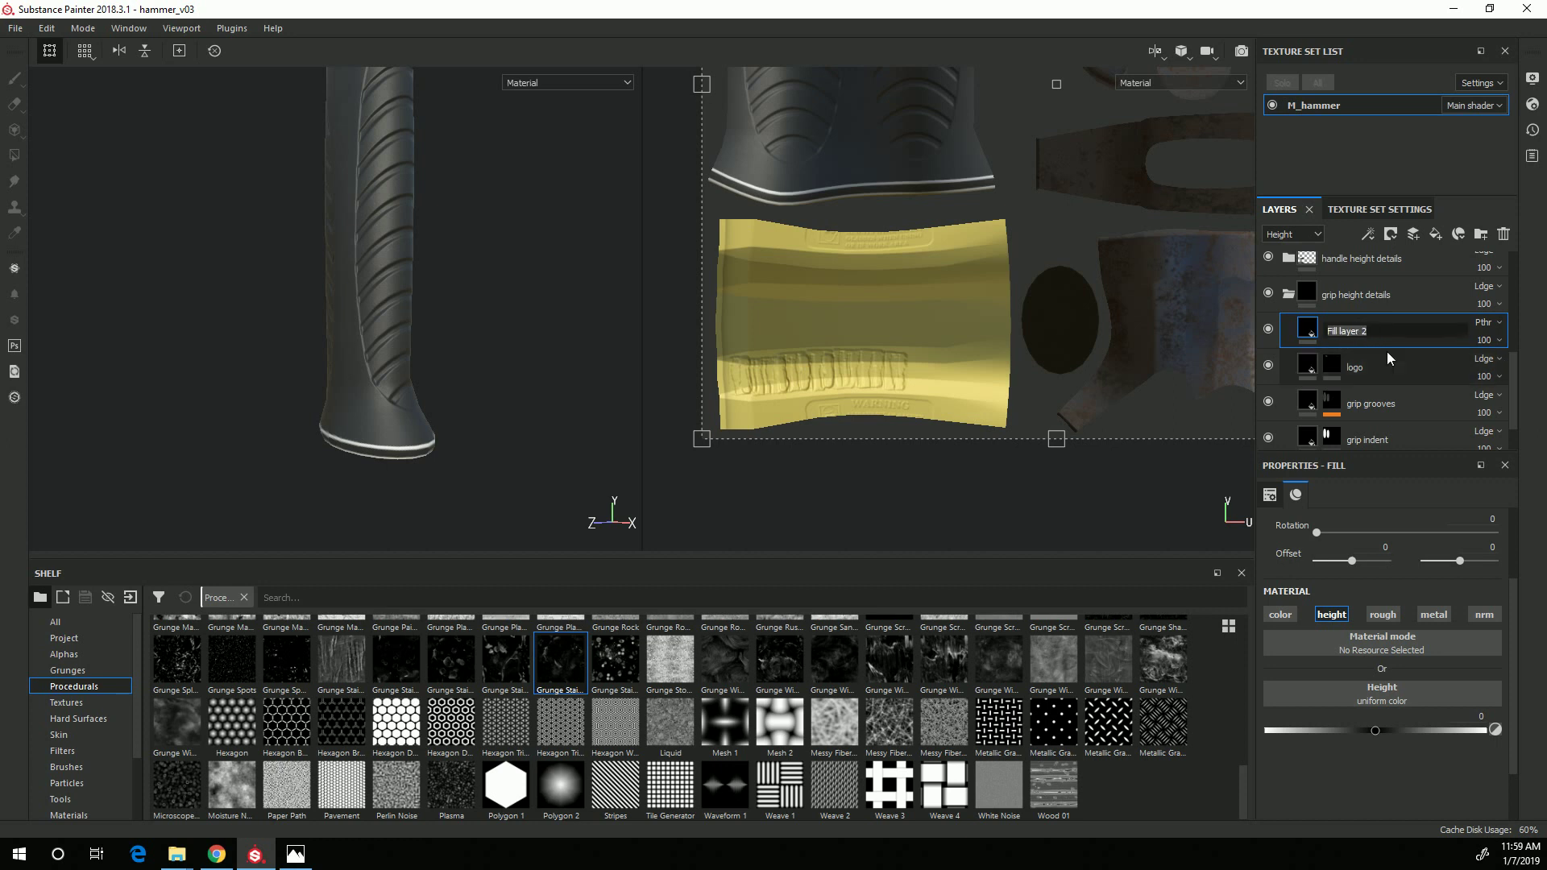
type("grip height details")
key("Return")
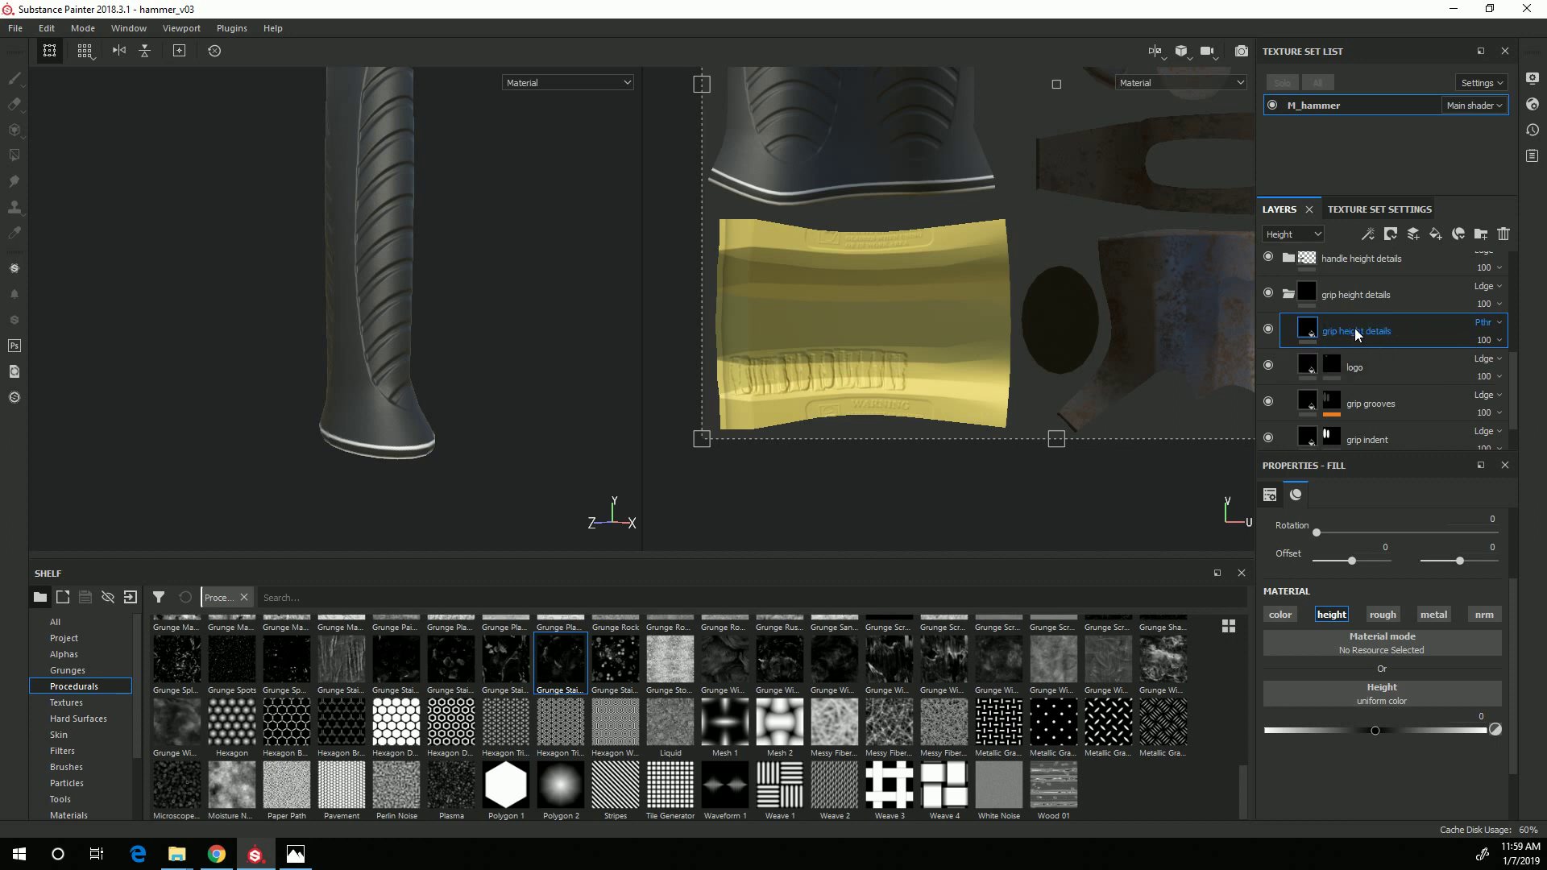
right_click(1357, 333)
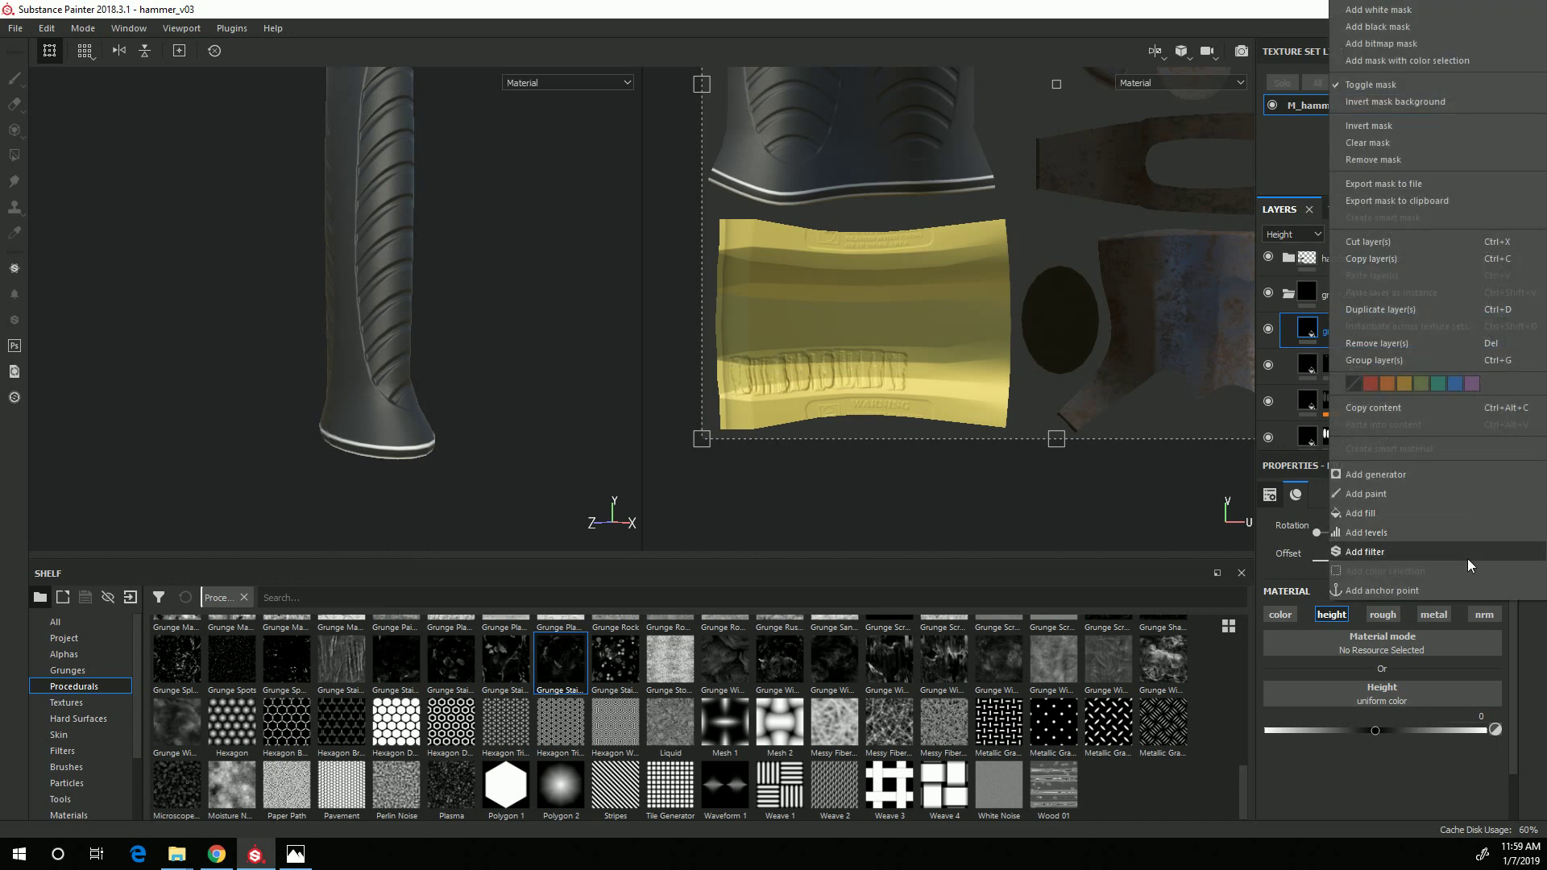
left_click(1422, 592)
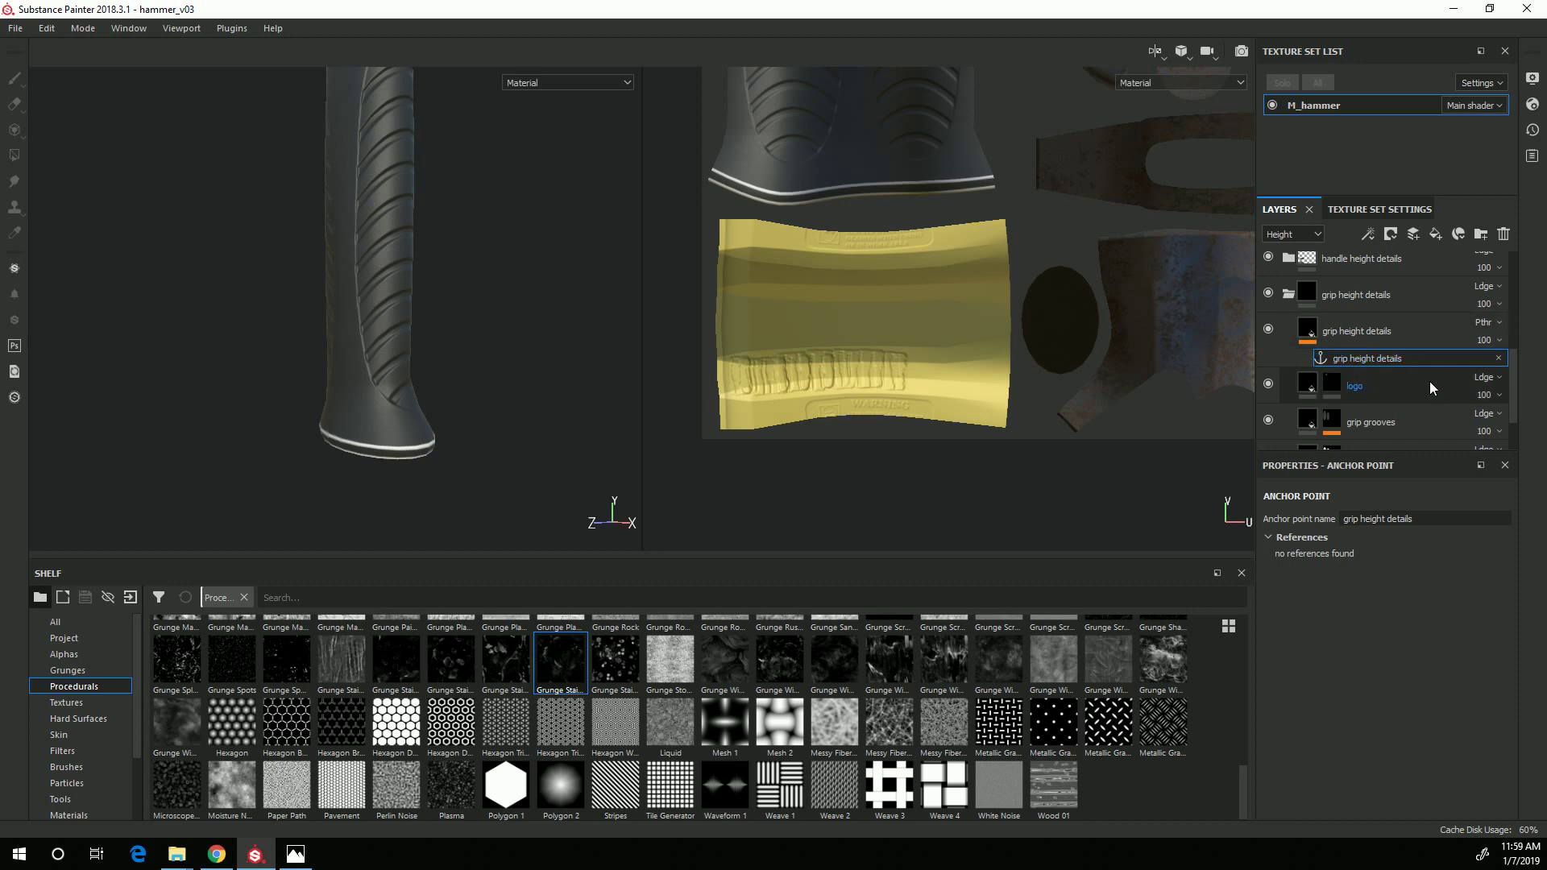
Turn on Micro Height in the micro details of the Mask Editor on Fill layer 1's mask.
scroll(1424, 380, "down", 1)
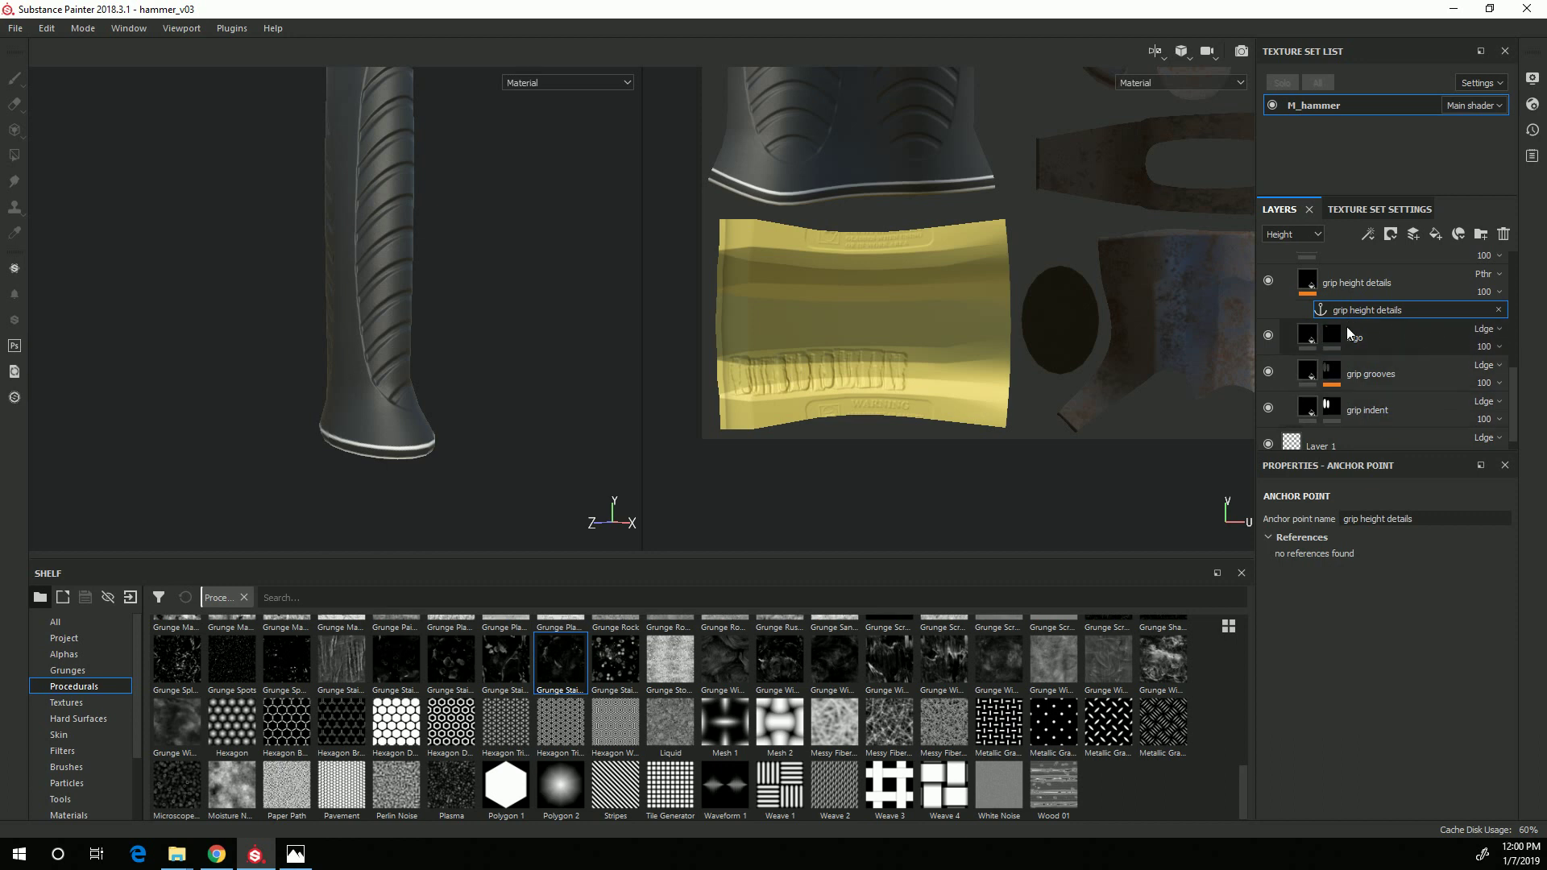
scroll(1405, 413, "up", 3)
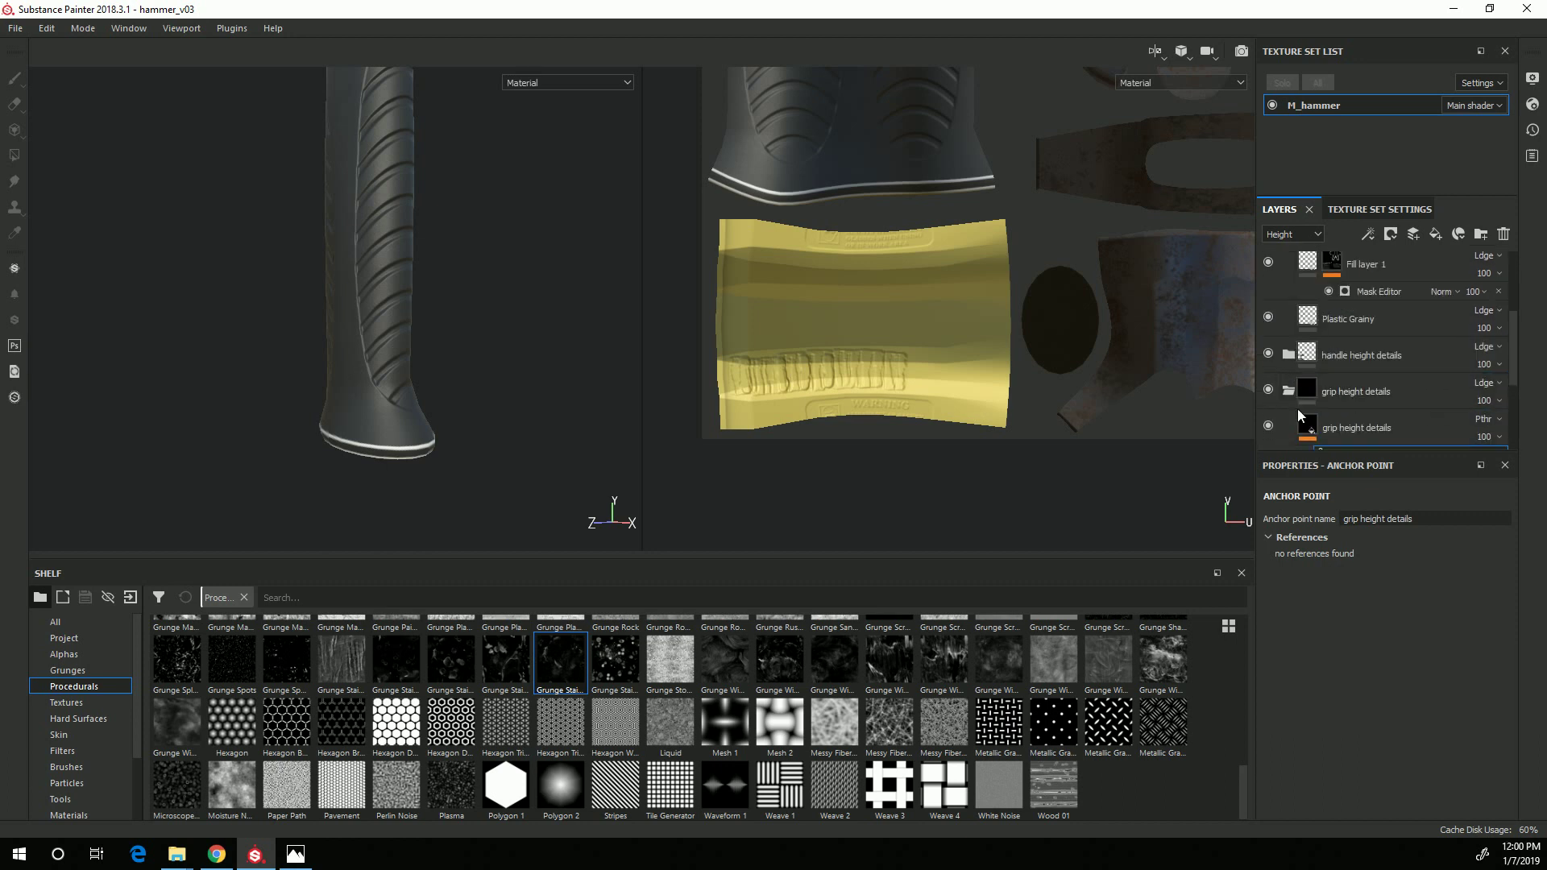
scroll(1400, 418, "up", 1)
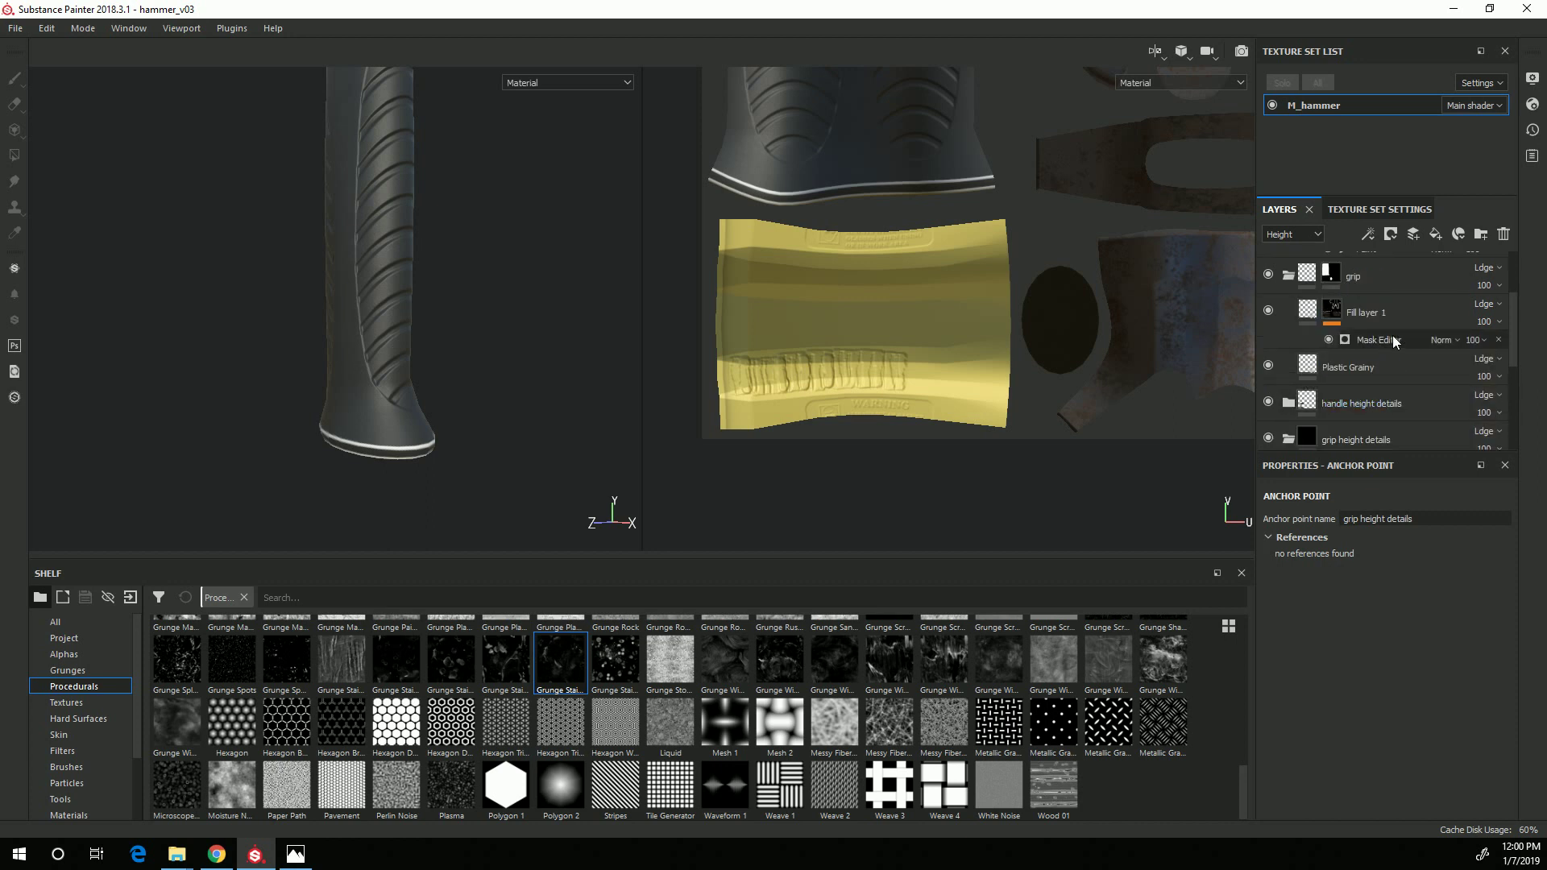
left_click(1395, 342)
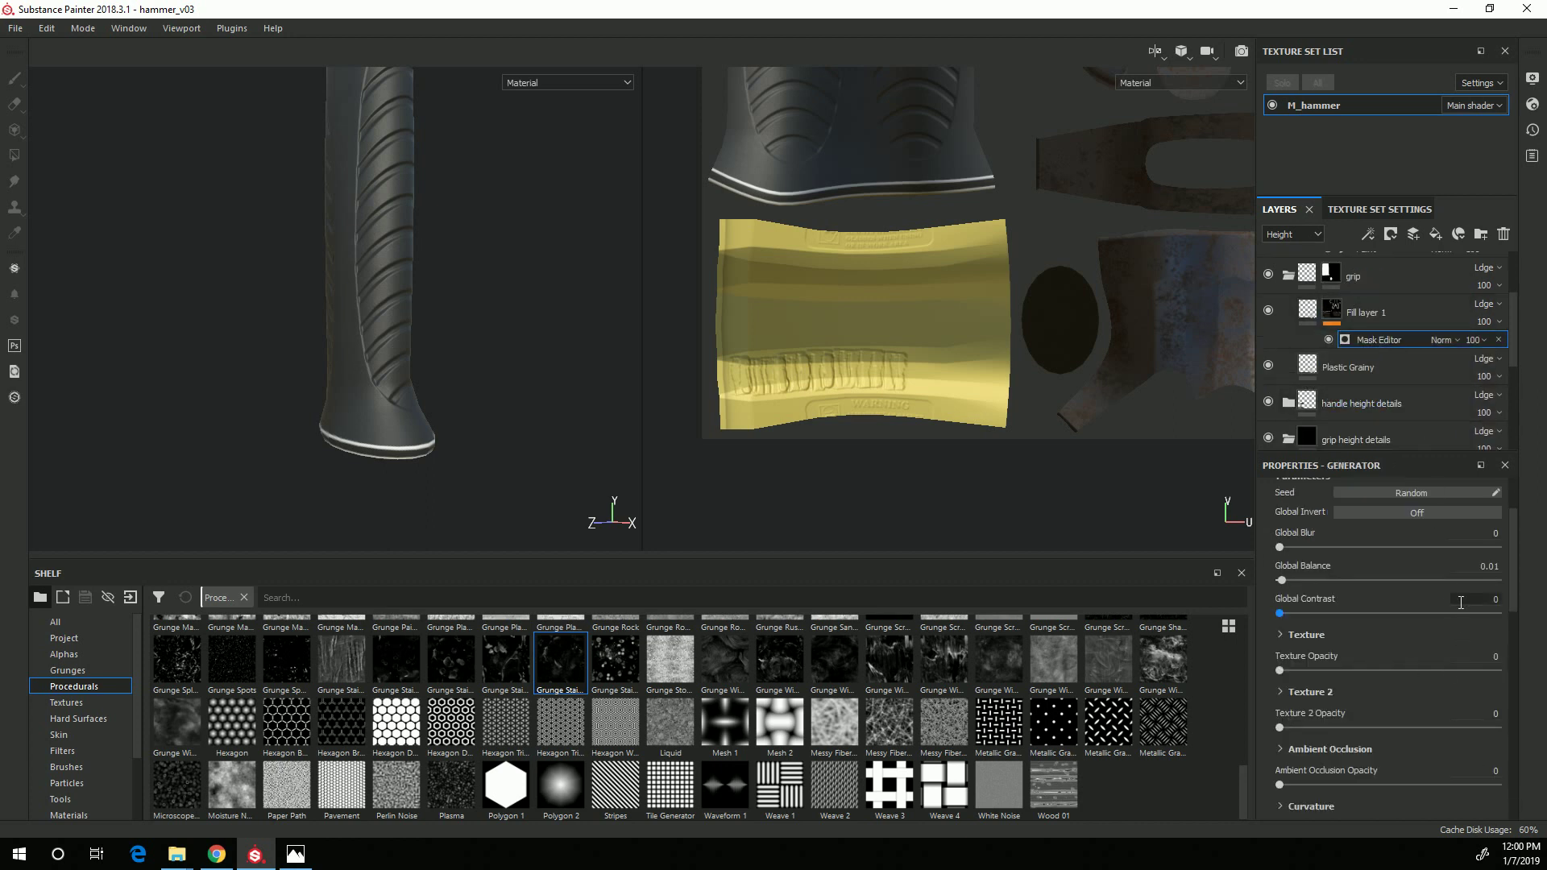
scroll(1438, 619, "down", 4)
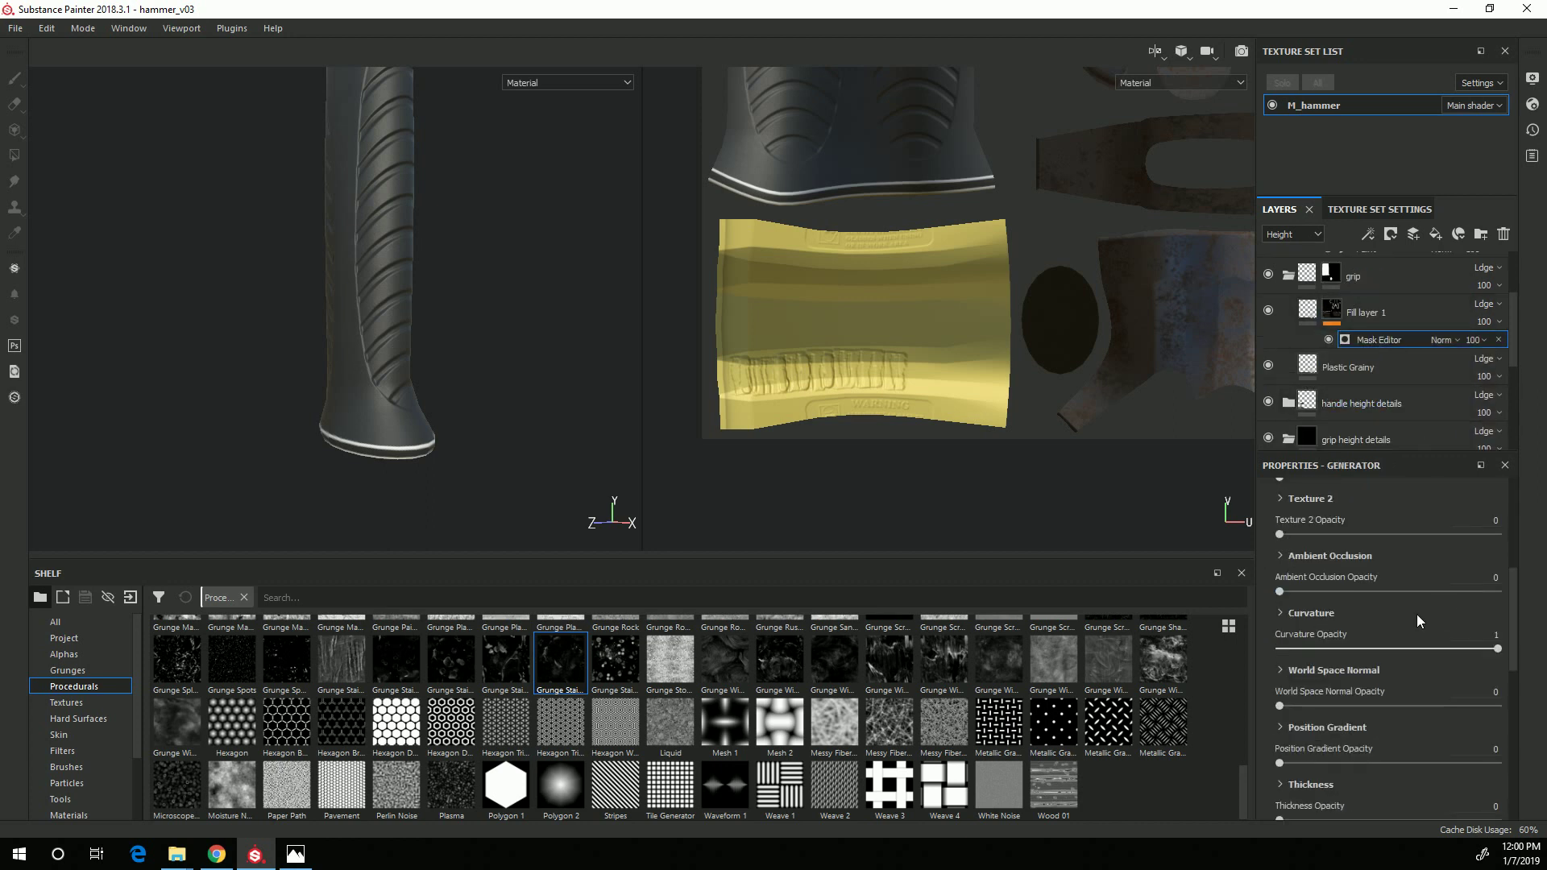
scroll(1399, 592, "down", 3)
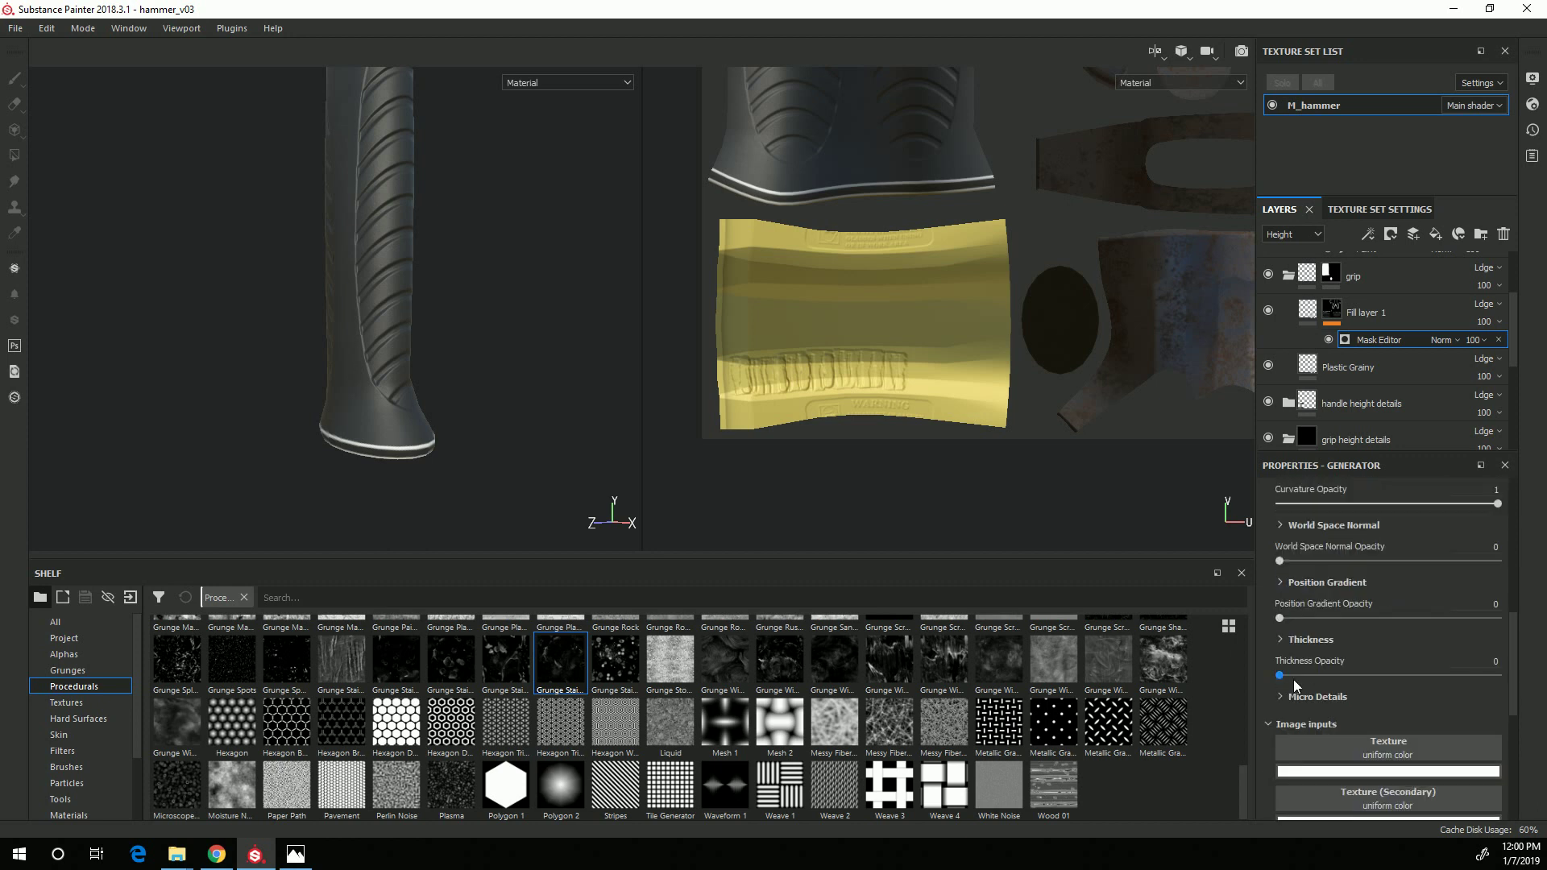
left_click(1296, 697)
scroll(1275, 646, "down", 1)
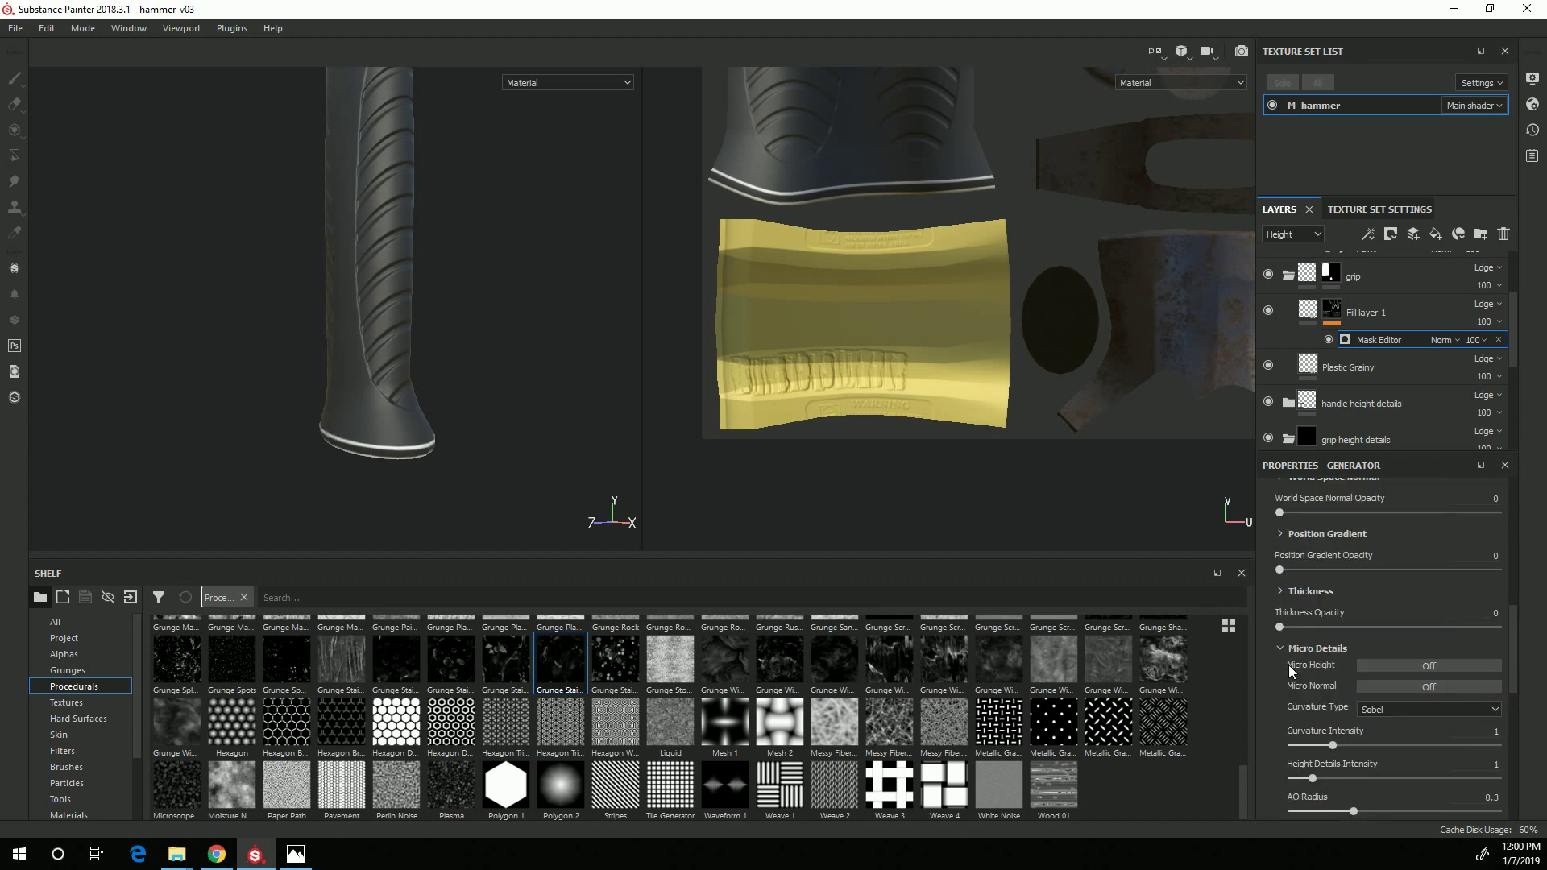
left_click(1408, 665)
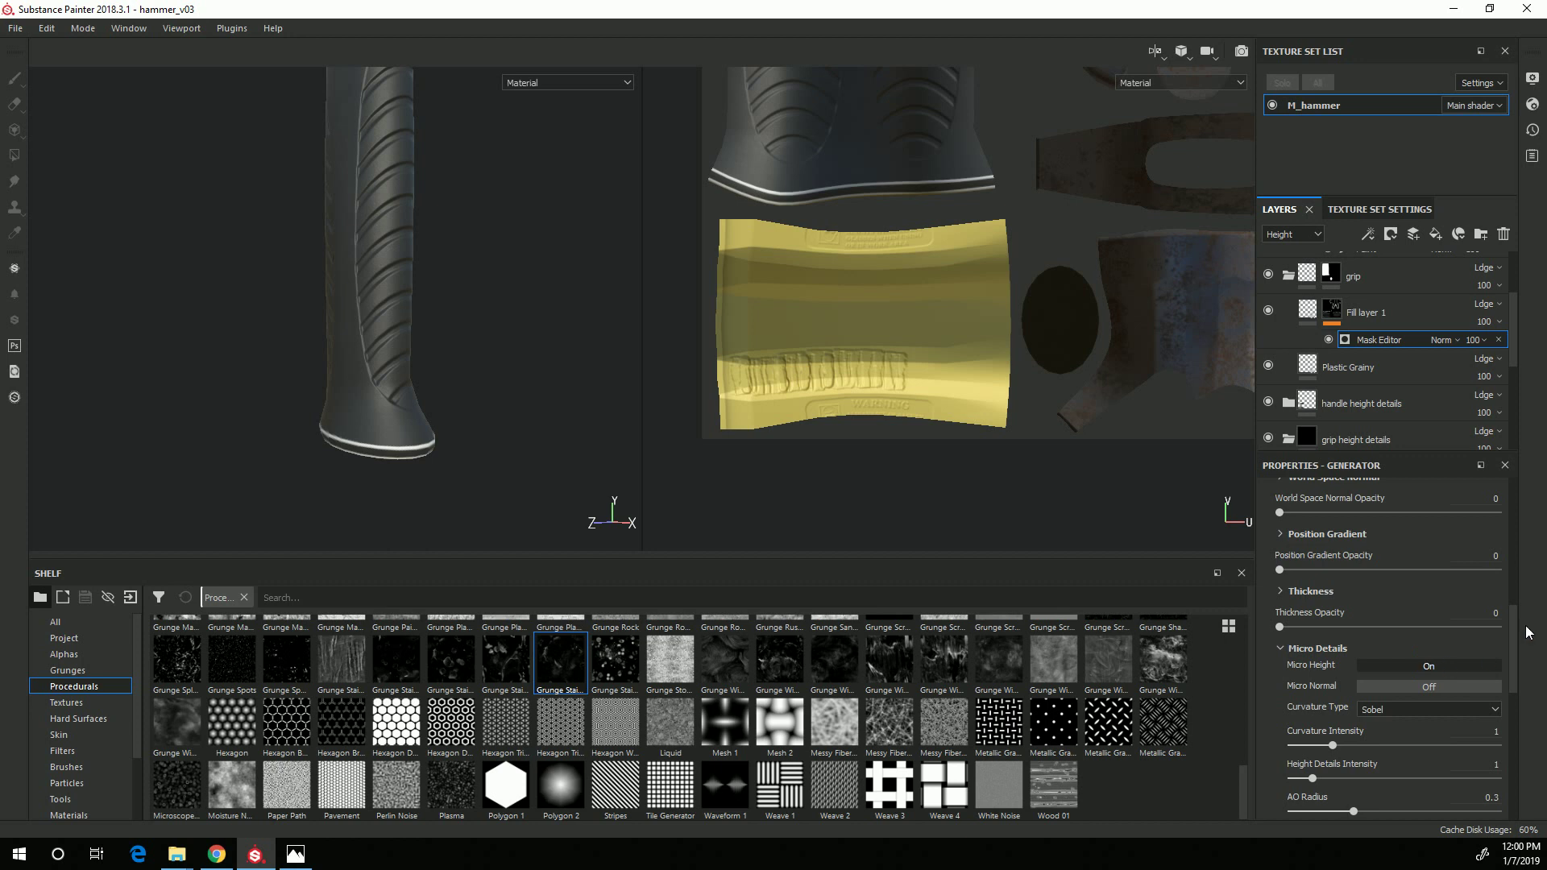
Assign the grip height details anchor point to the Mask Editor's Micro Height input and set its referenced channel to Height.
scroll(1429, 587, "down", 4)
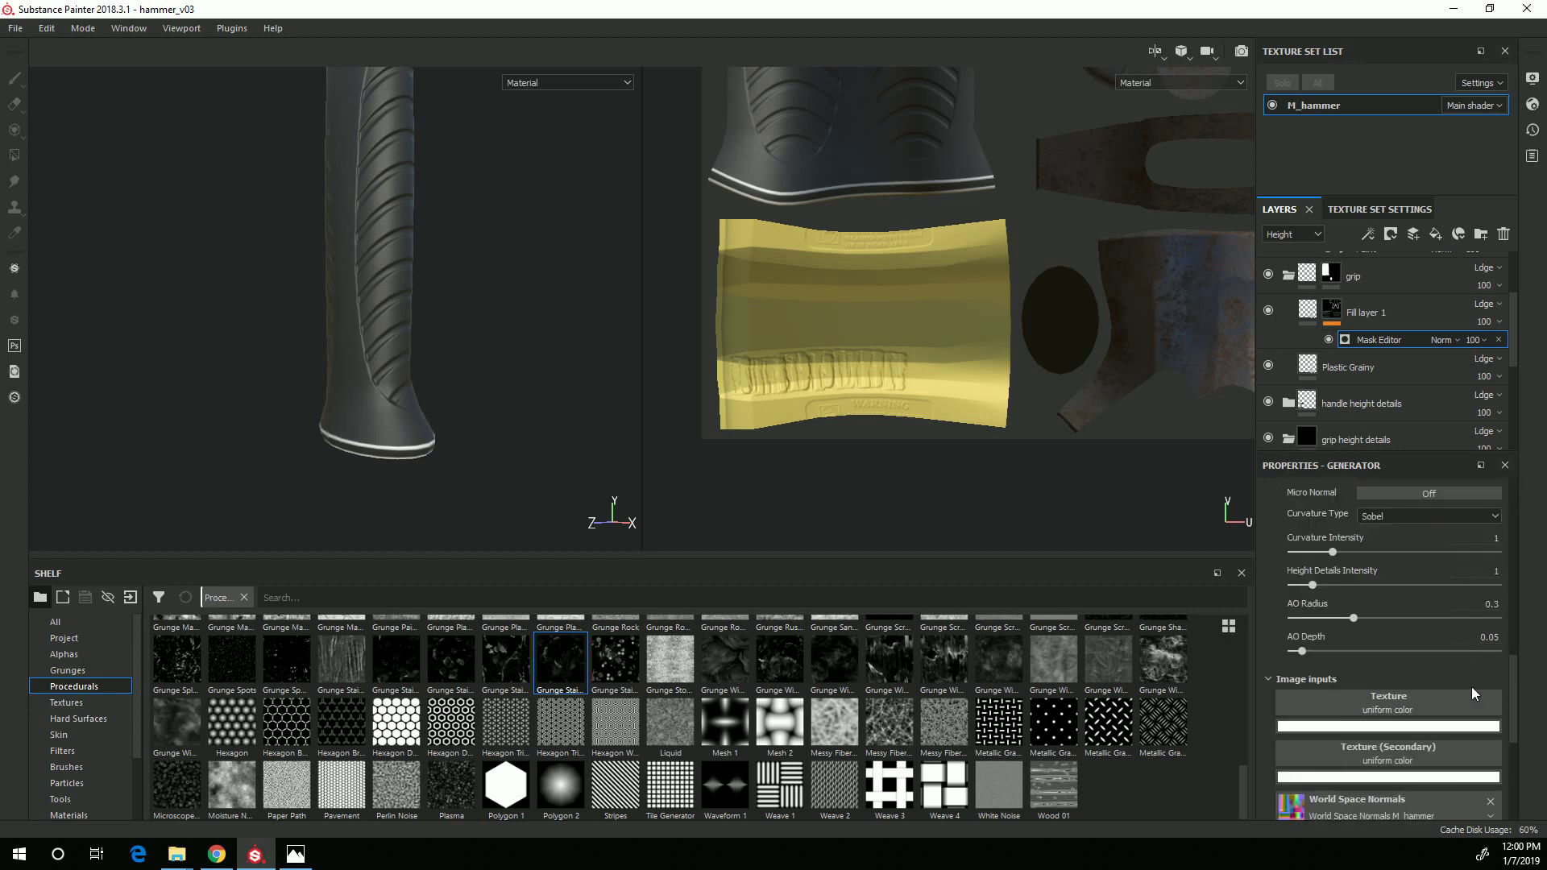
scroll(1471, 686, "down", 6)
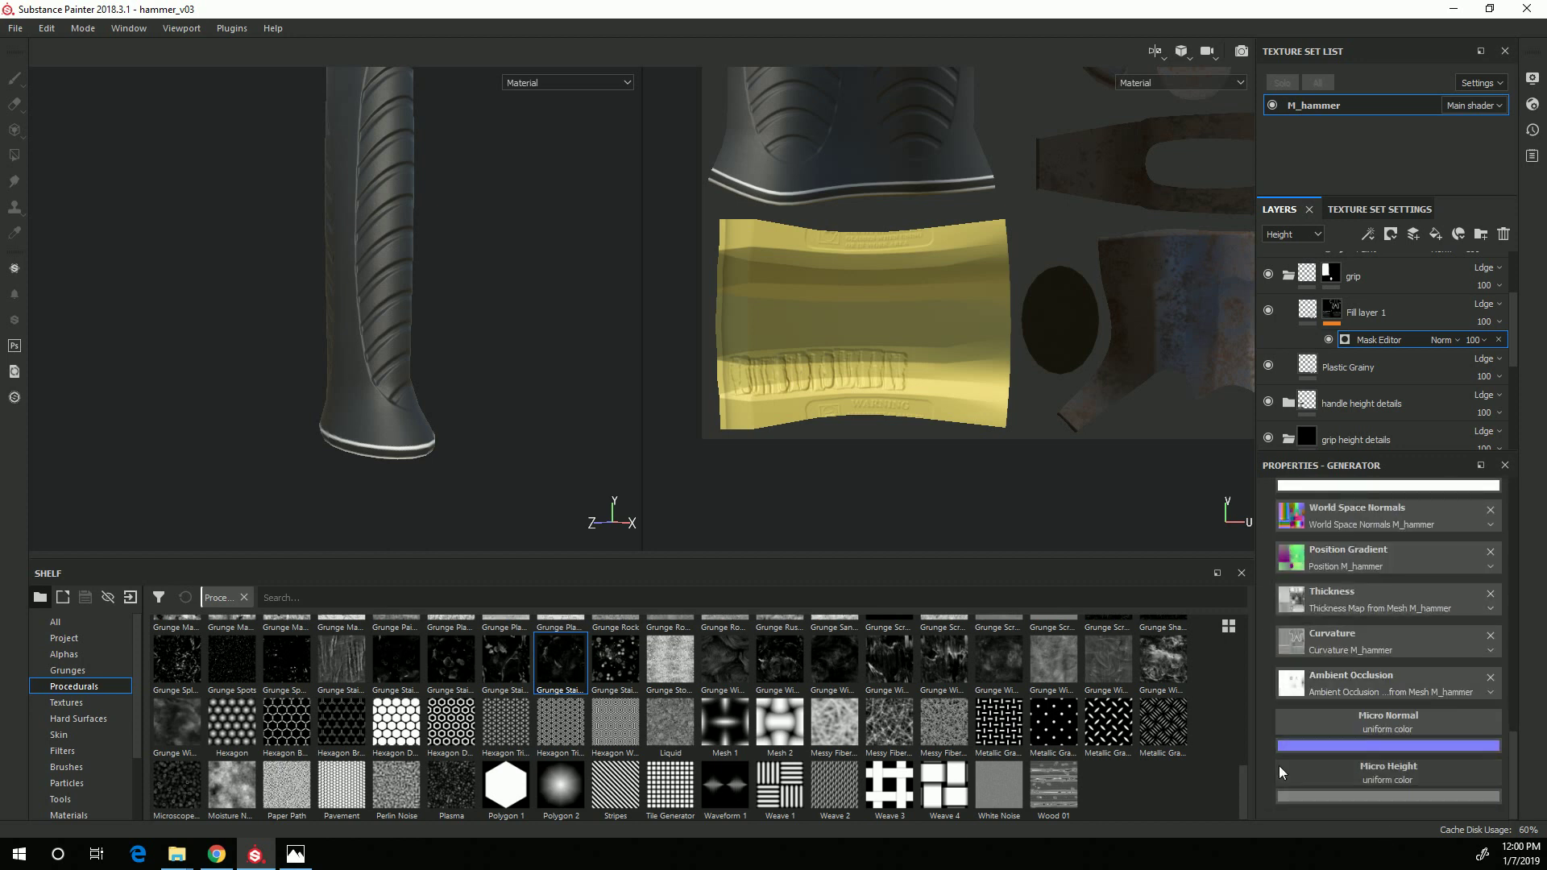
left_click(1399, 771)
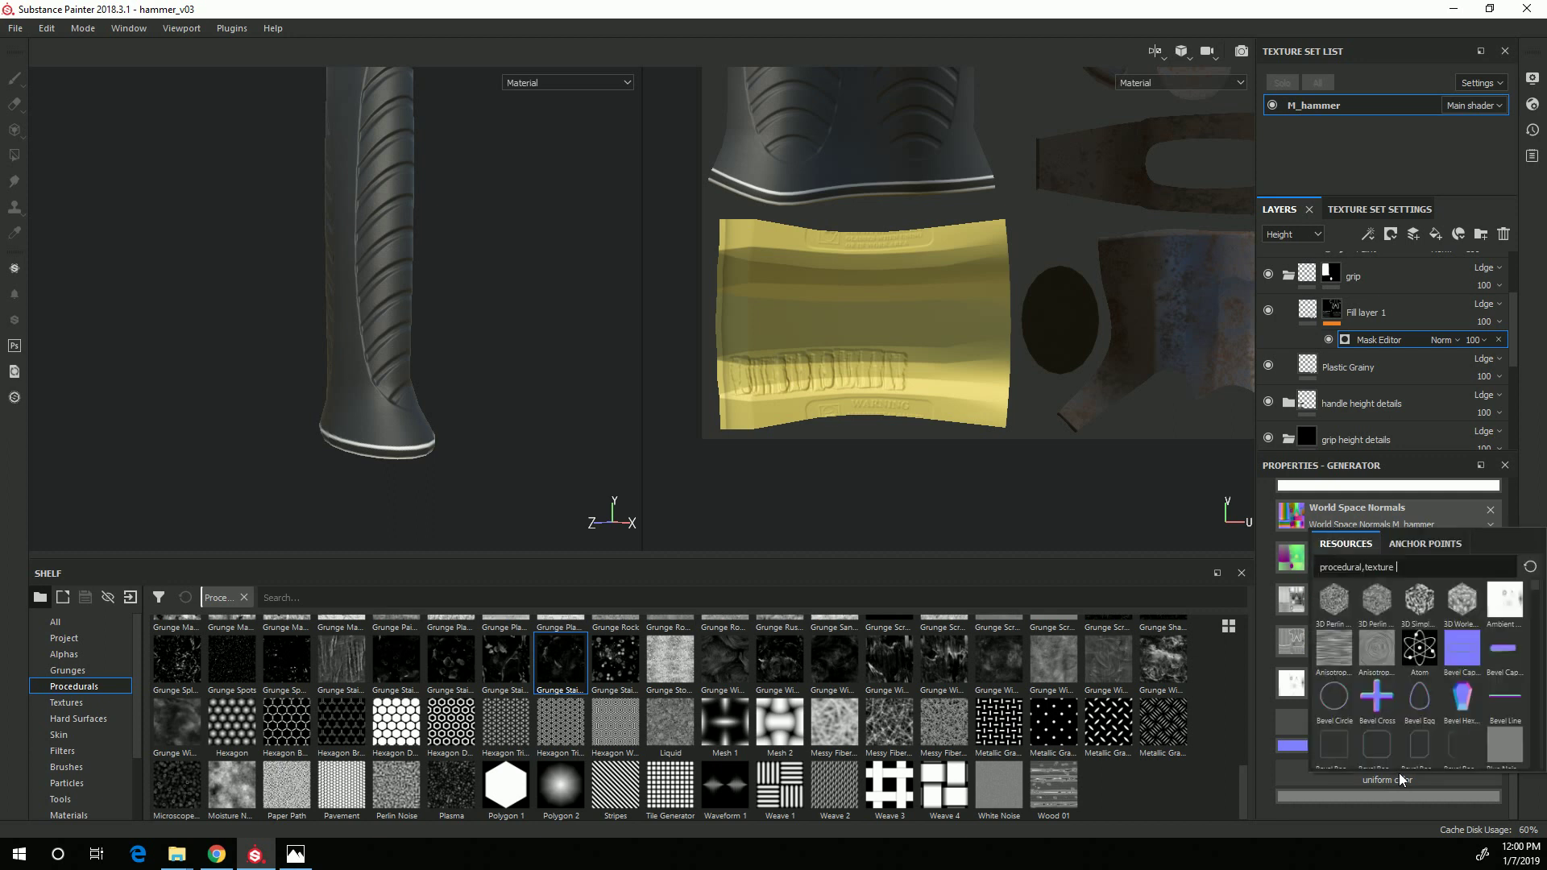
left_click(1428, 543)
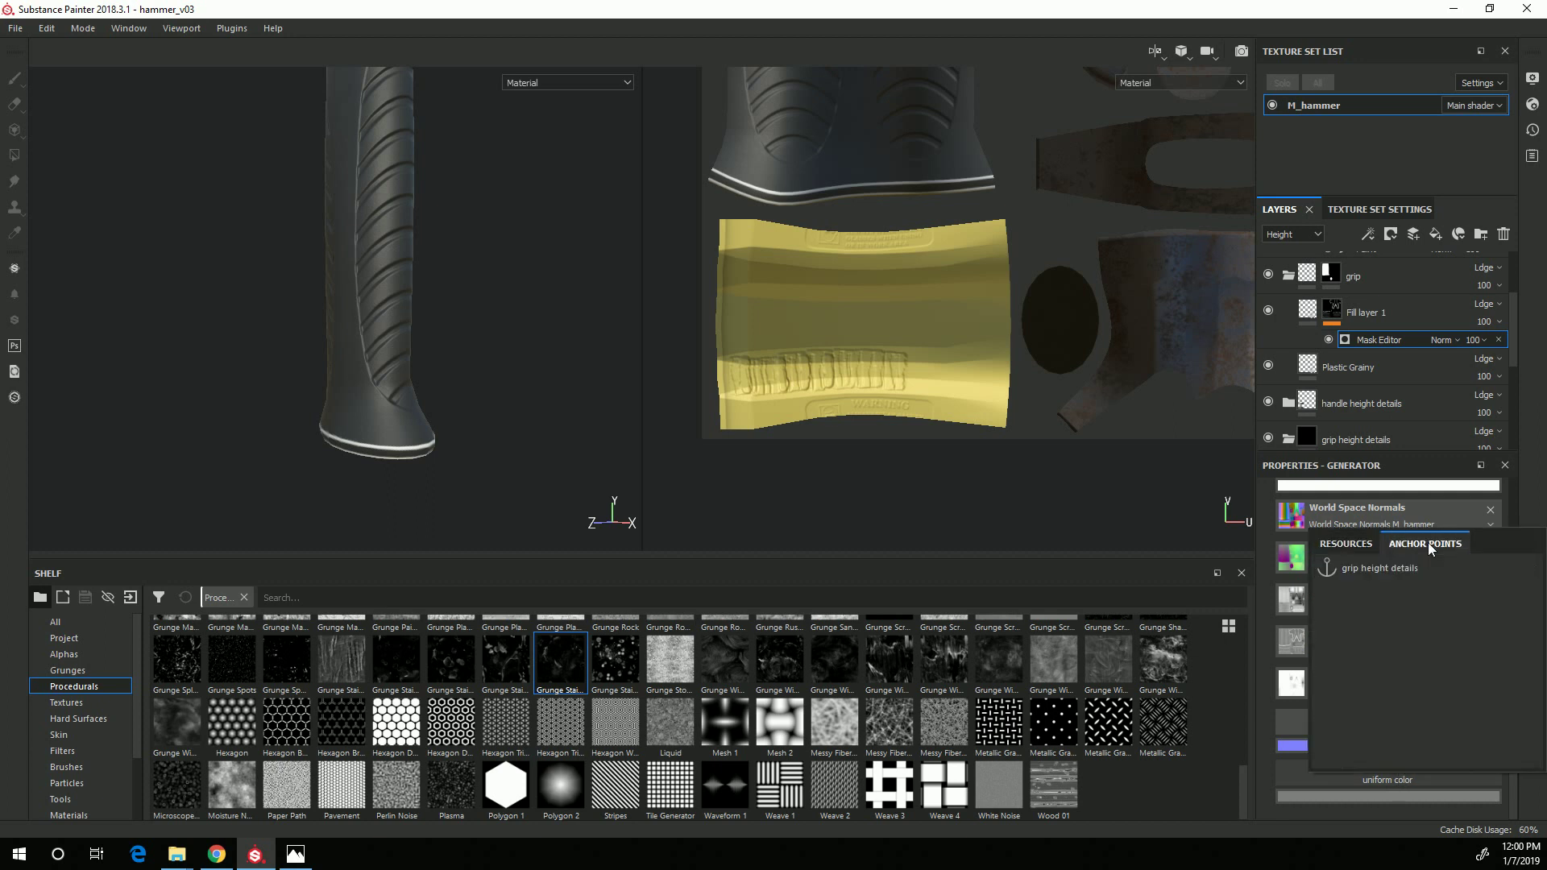
left_click(1374, 568)
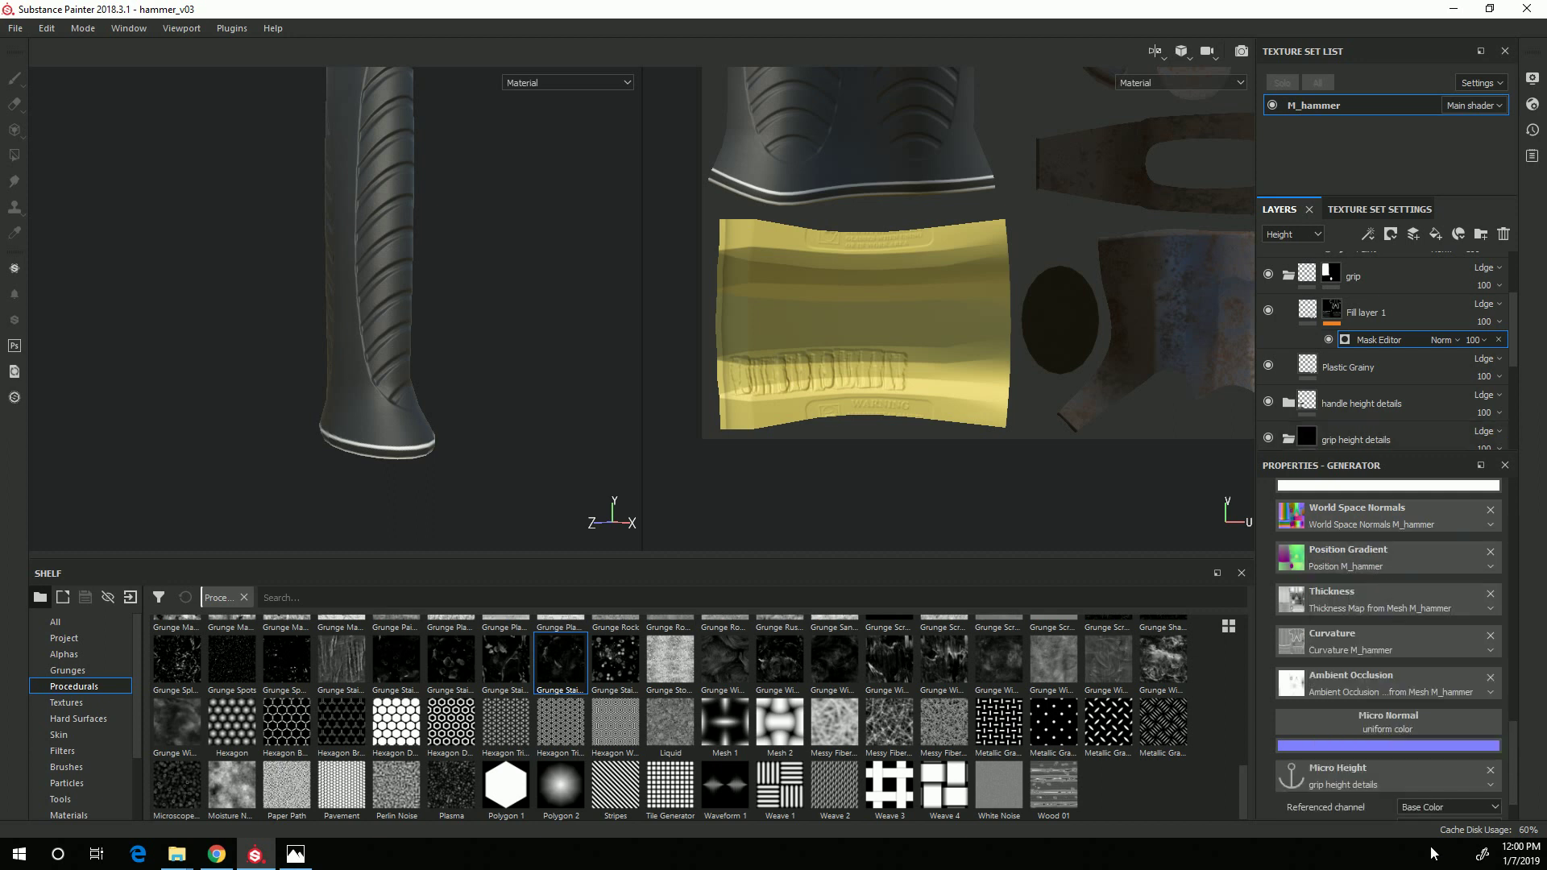
scroll(1330, 797, "down", 2)
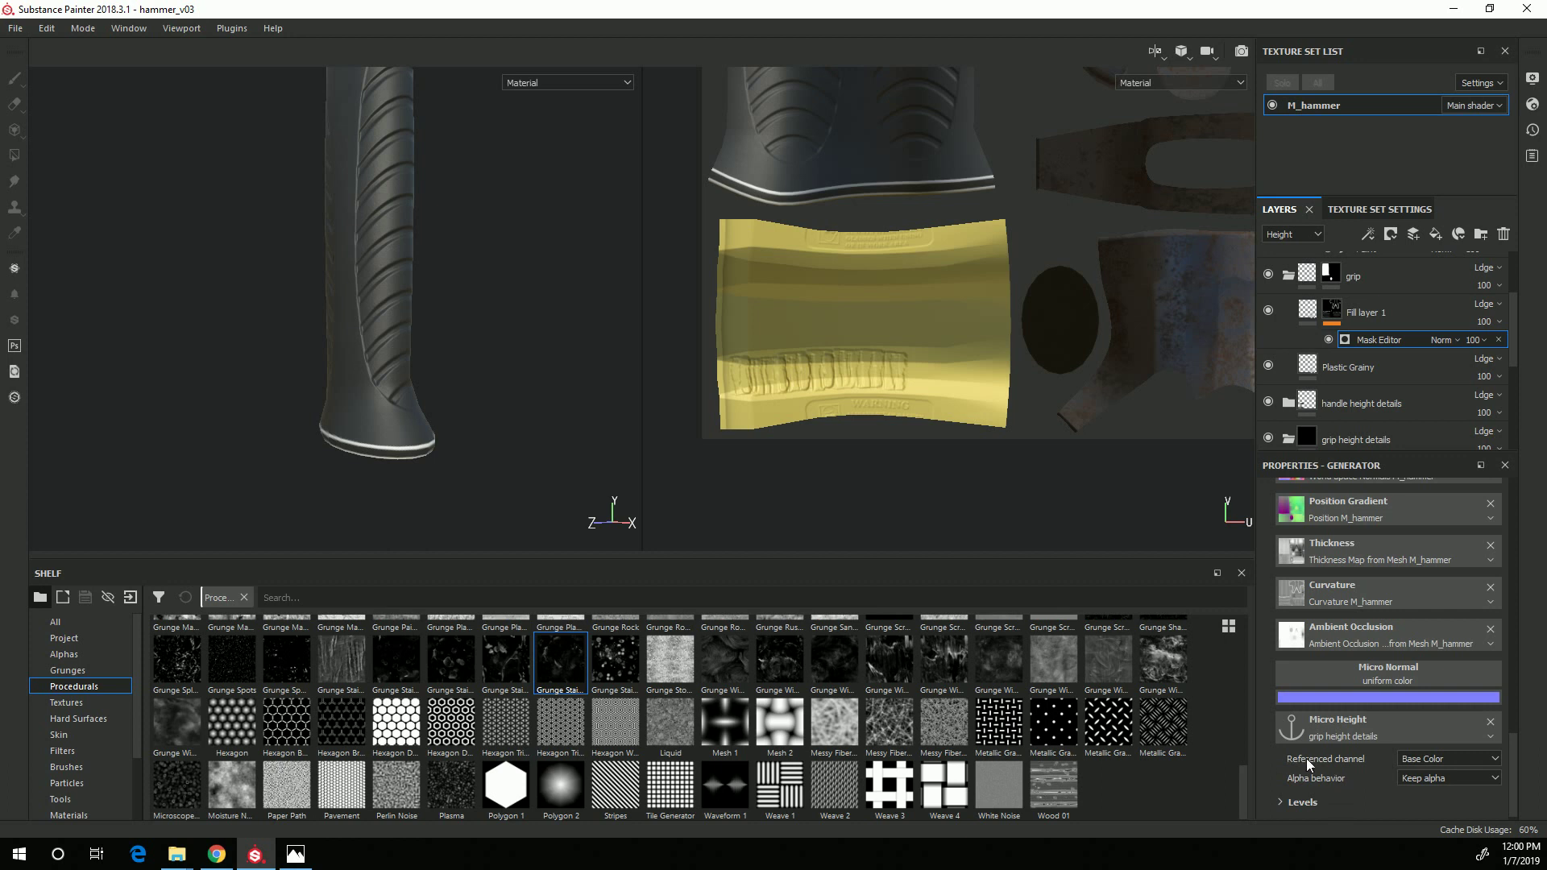
left_click(1438, 758)
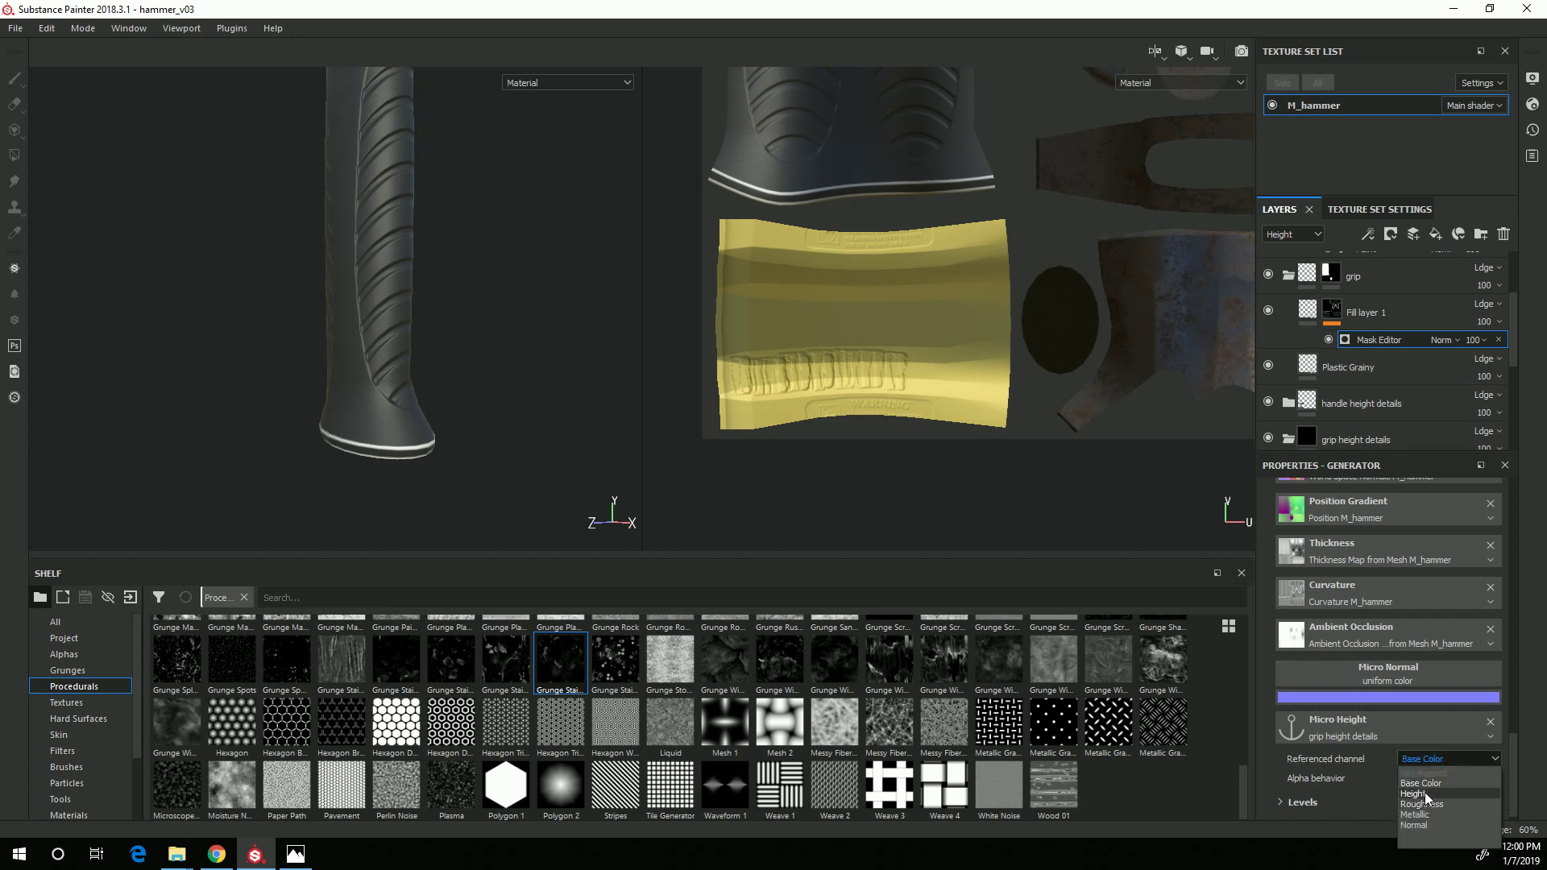
left_click(1425, 792)
Examine the edge wear along the grip's grooves and base from several angles and review the Mask Editor's parameters.
right_click_drag(319, 345, 508, 371, "alt")
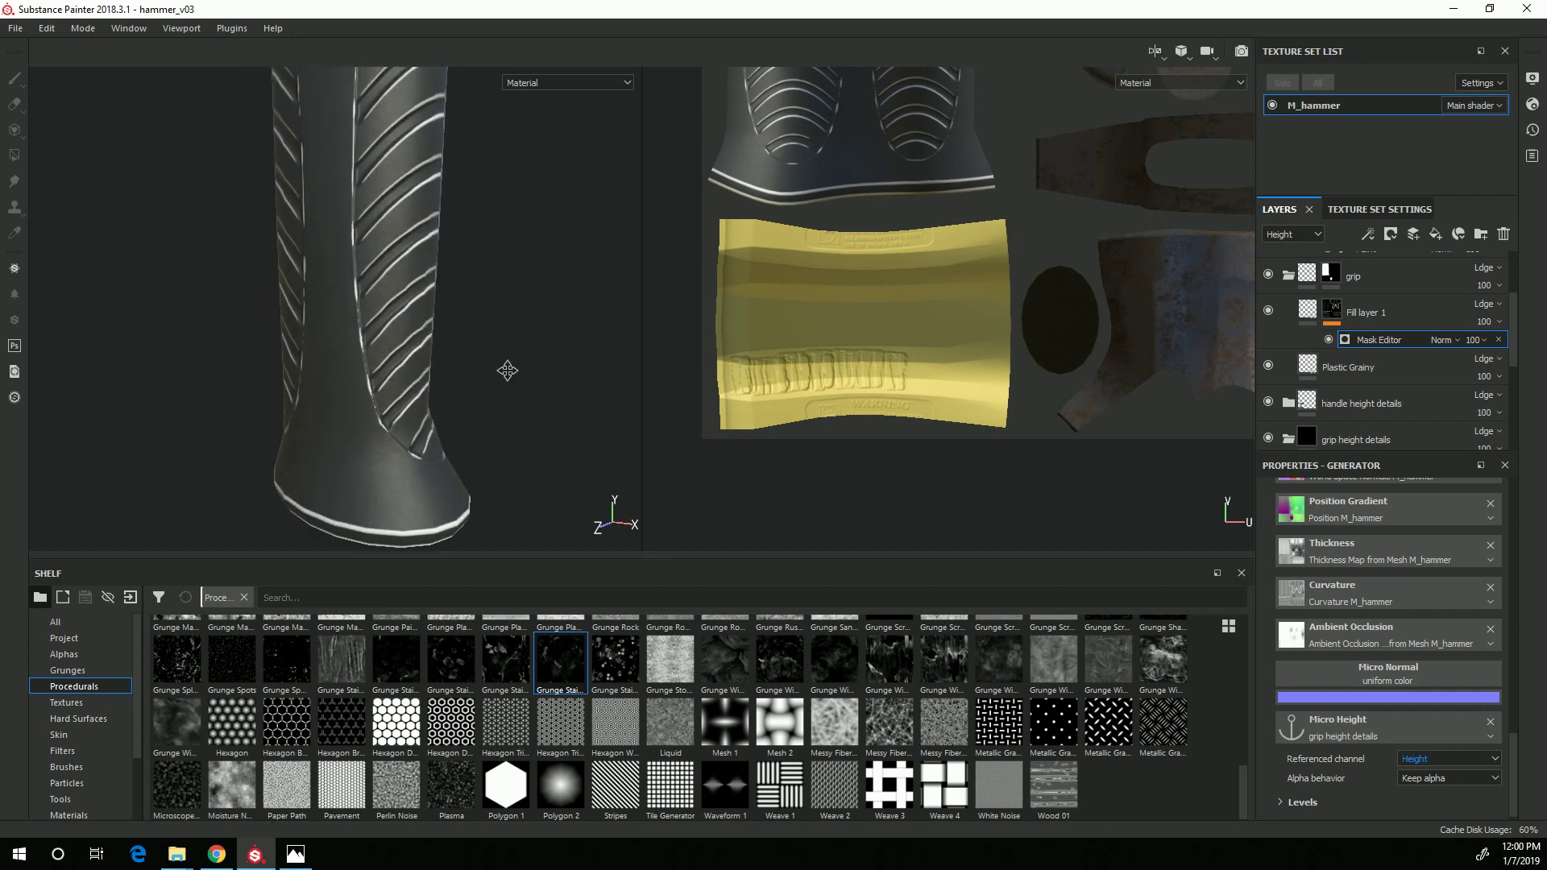
left_click_drag(507, 371, 630, 330, "alt")
left_click_drag(568, 465, 530, 340, "alt")
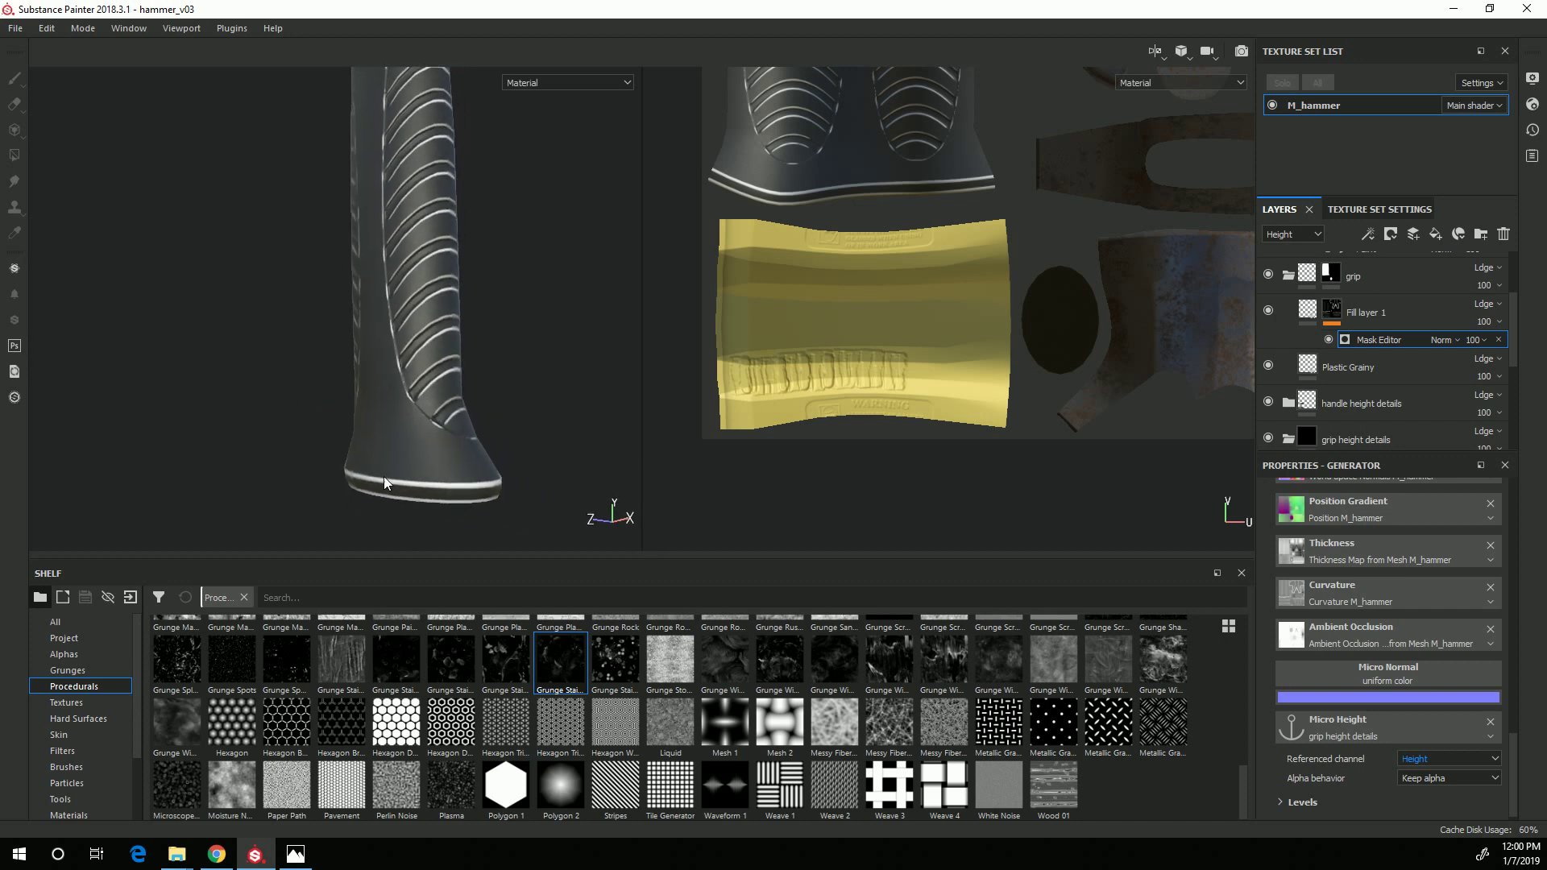
right_click_drag(454, 385, 524, 344, "alt")
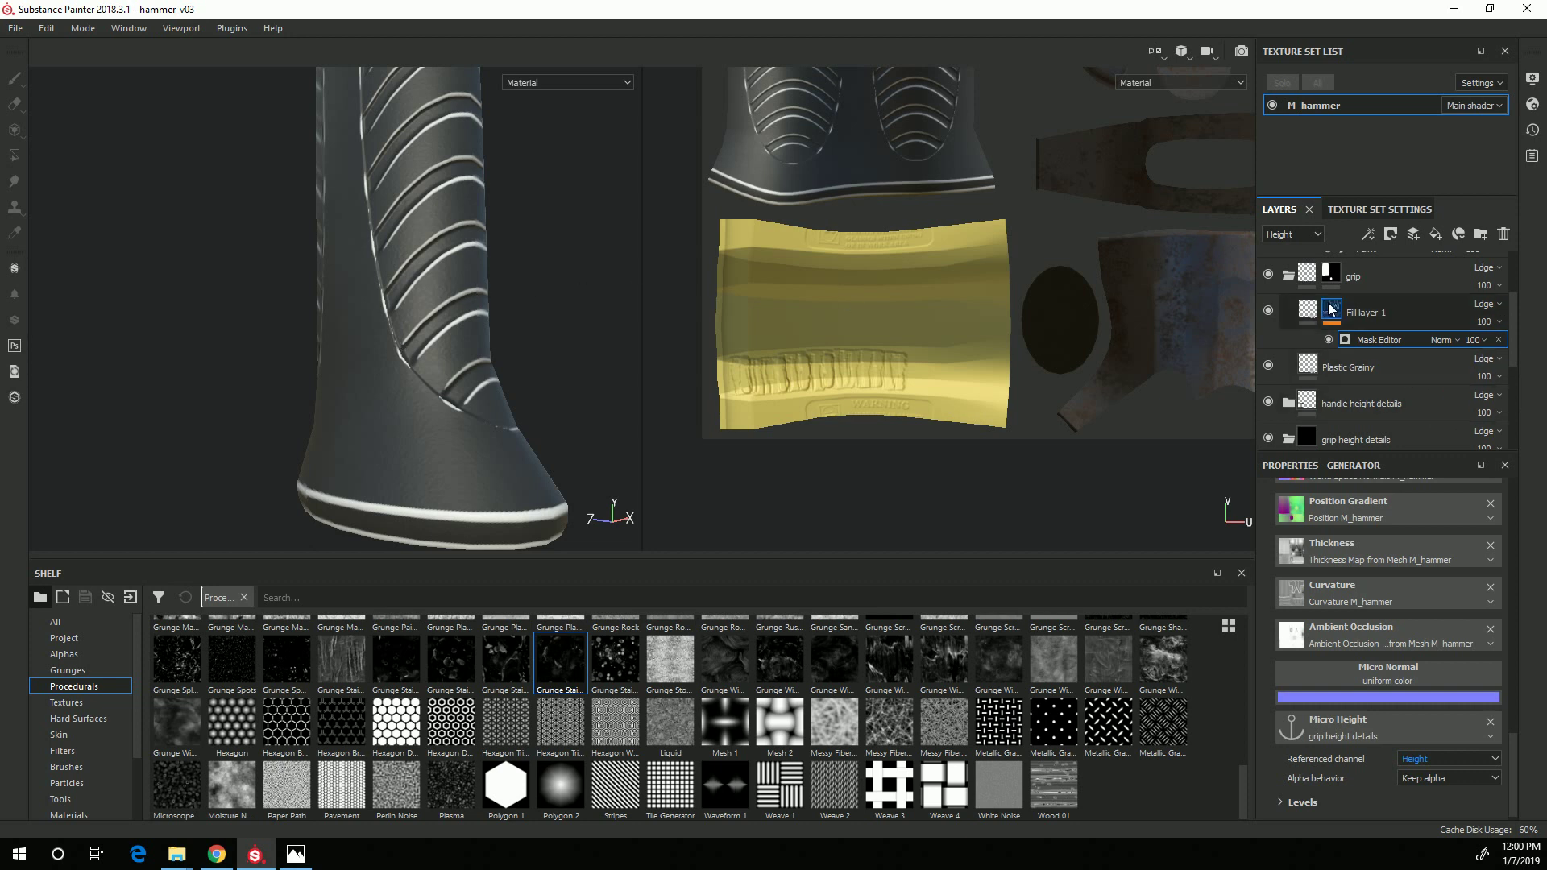
scroll(1420, 704, "up", 2)
scroll(1419, 704, "up", 6)
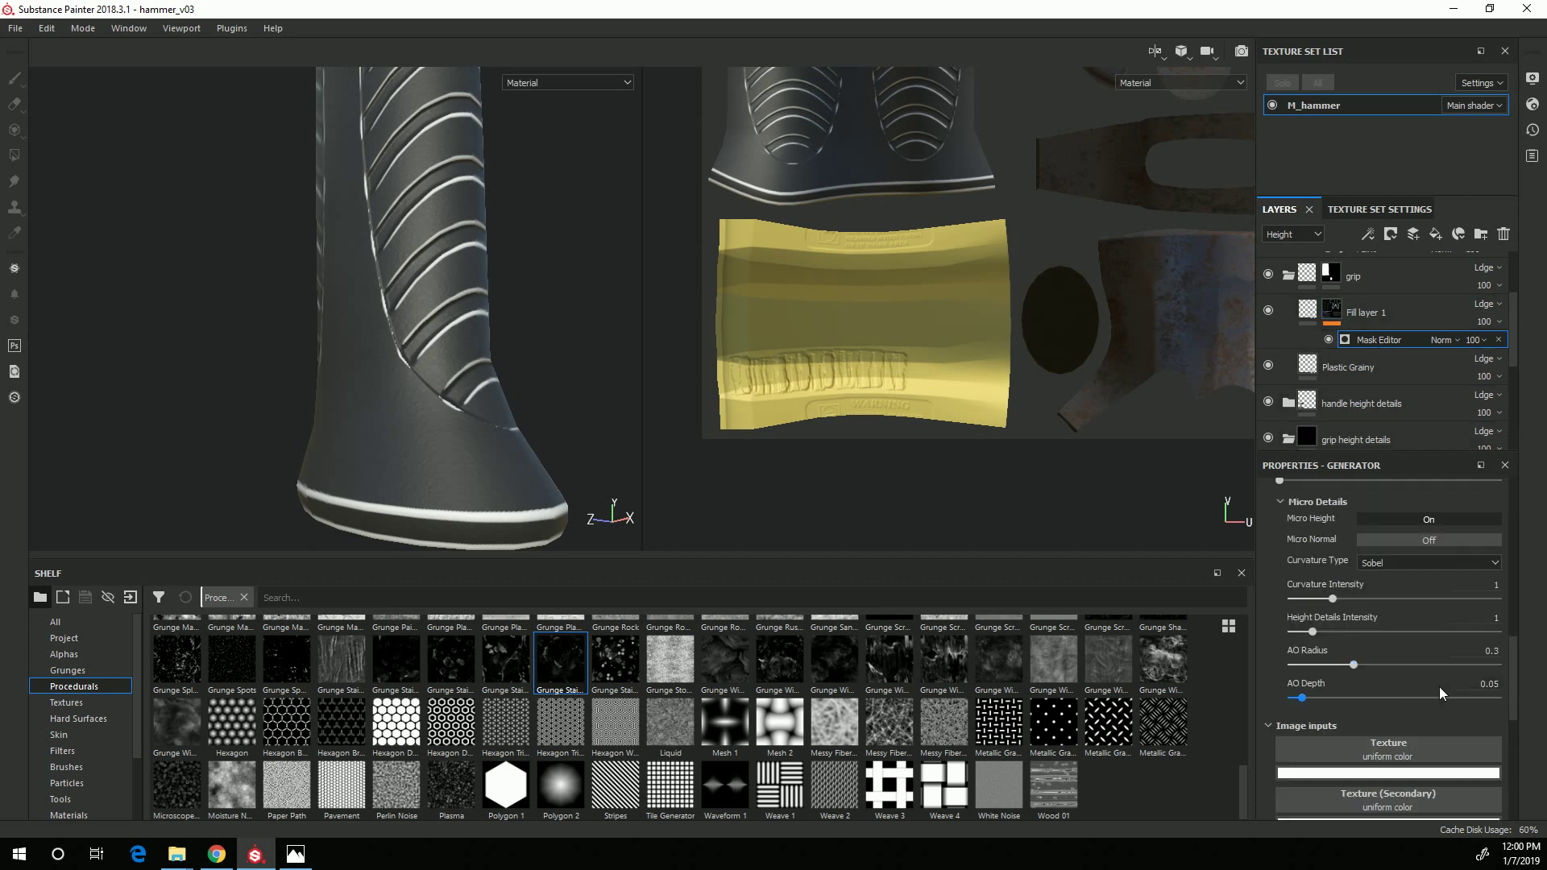
scroll(1438, 681, "up", 1)
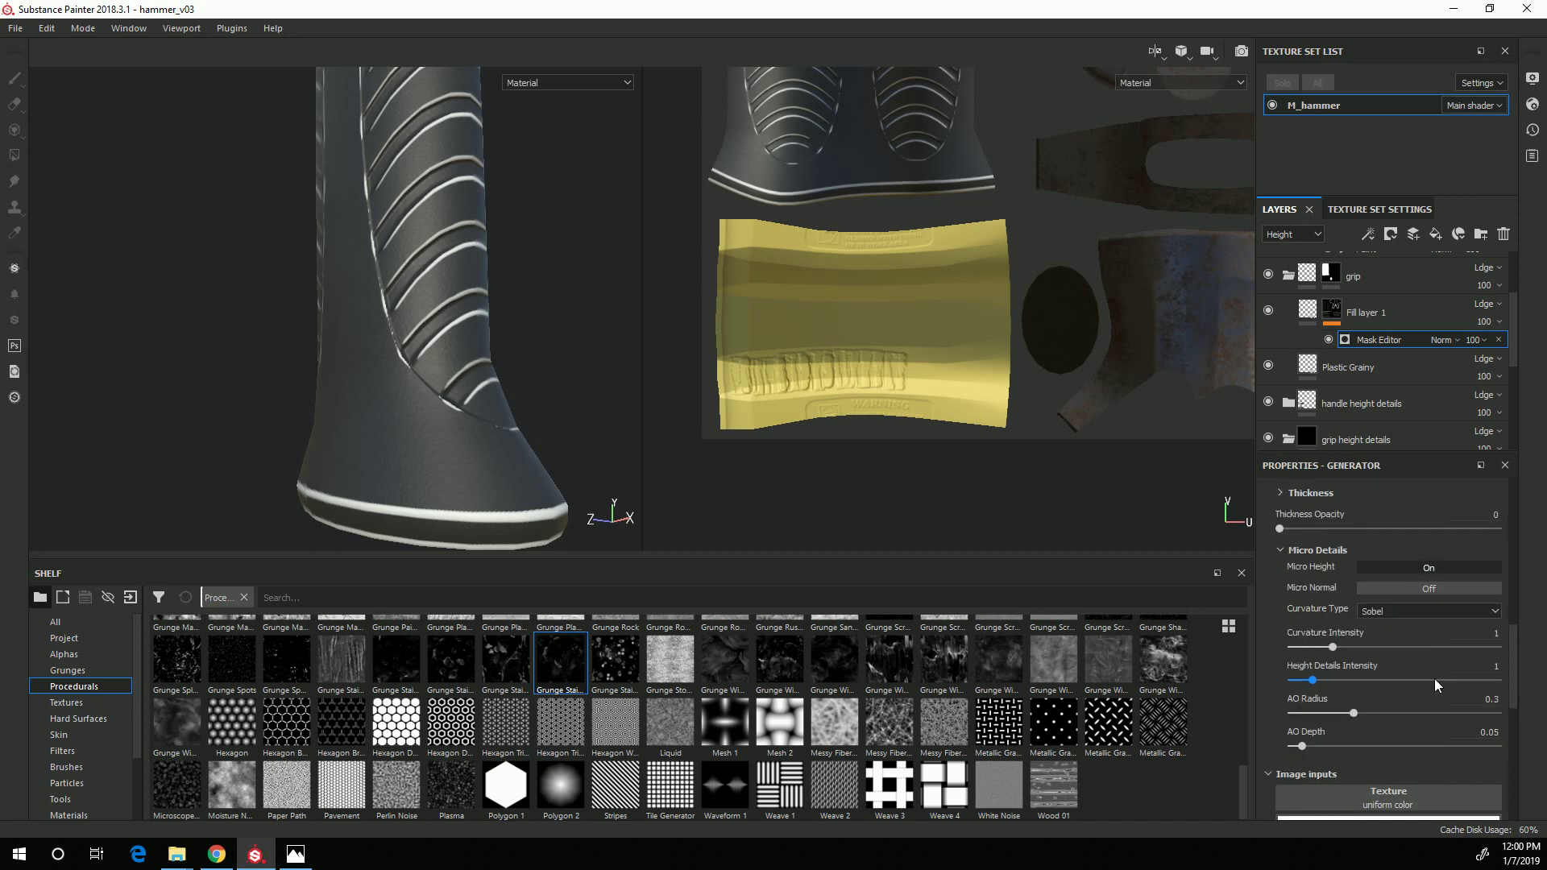
scroll(1433, 675, "up", 7)
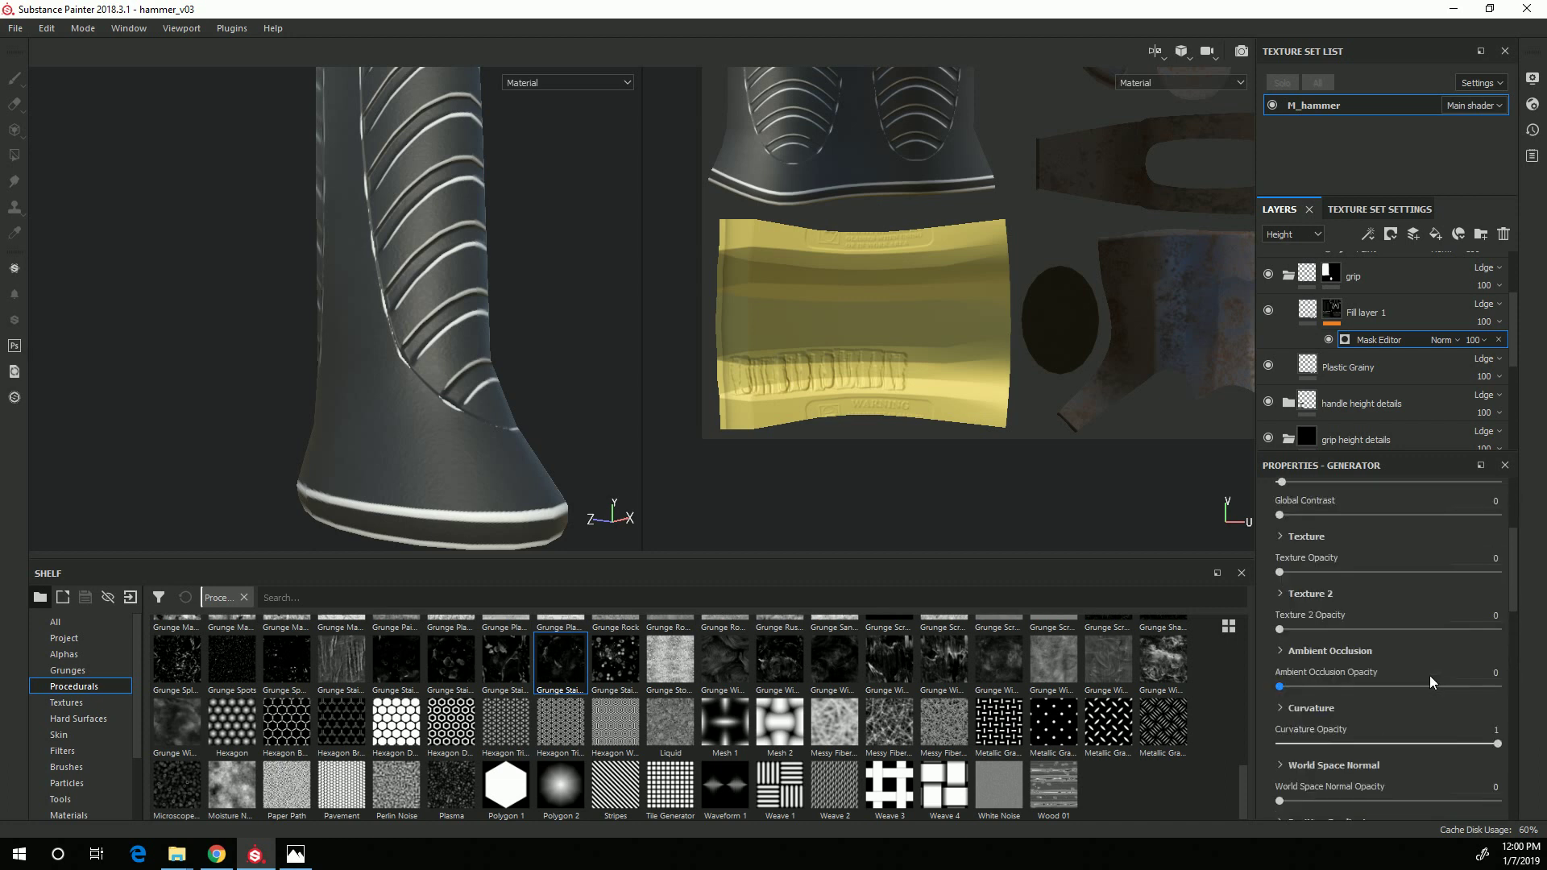
scroll(1427, 679, "up", 1)
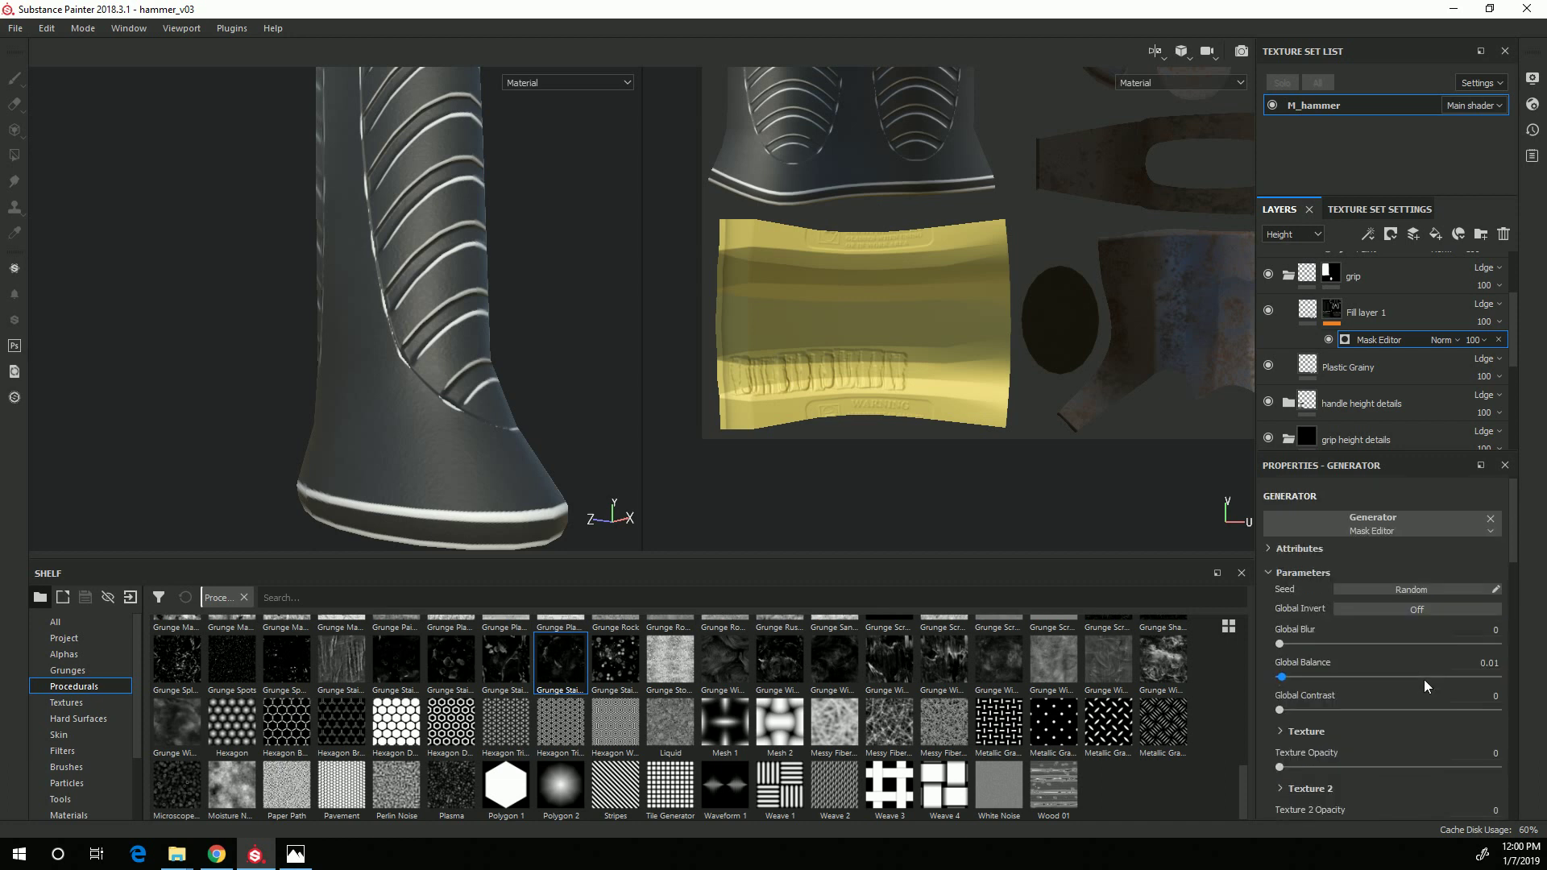
Turn on Global Invert in the Mask Editor on Fill layer 1's mask and try out the Curvature and Ambient Occlusion opacities.
left_click(1415, 612)
scroll(1378, 725, "down", 2)
scroll(1378, 732, "down", 3)
mouse_move(1478, 697)
left_mouse_down()
mouse_move(1461, 698)
mouse_move(1497, 697)
left_mouse_up()
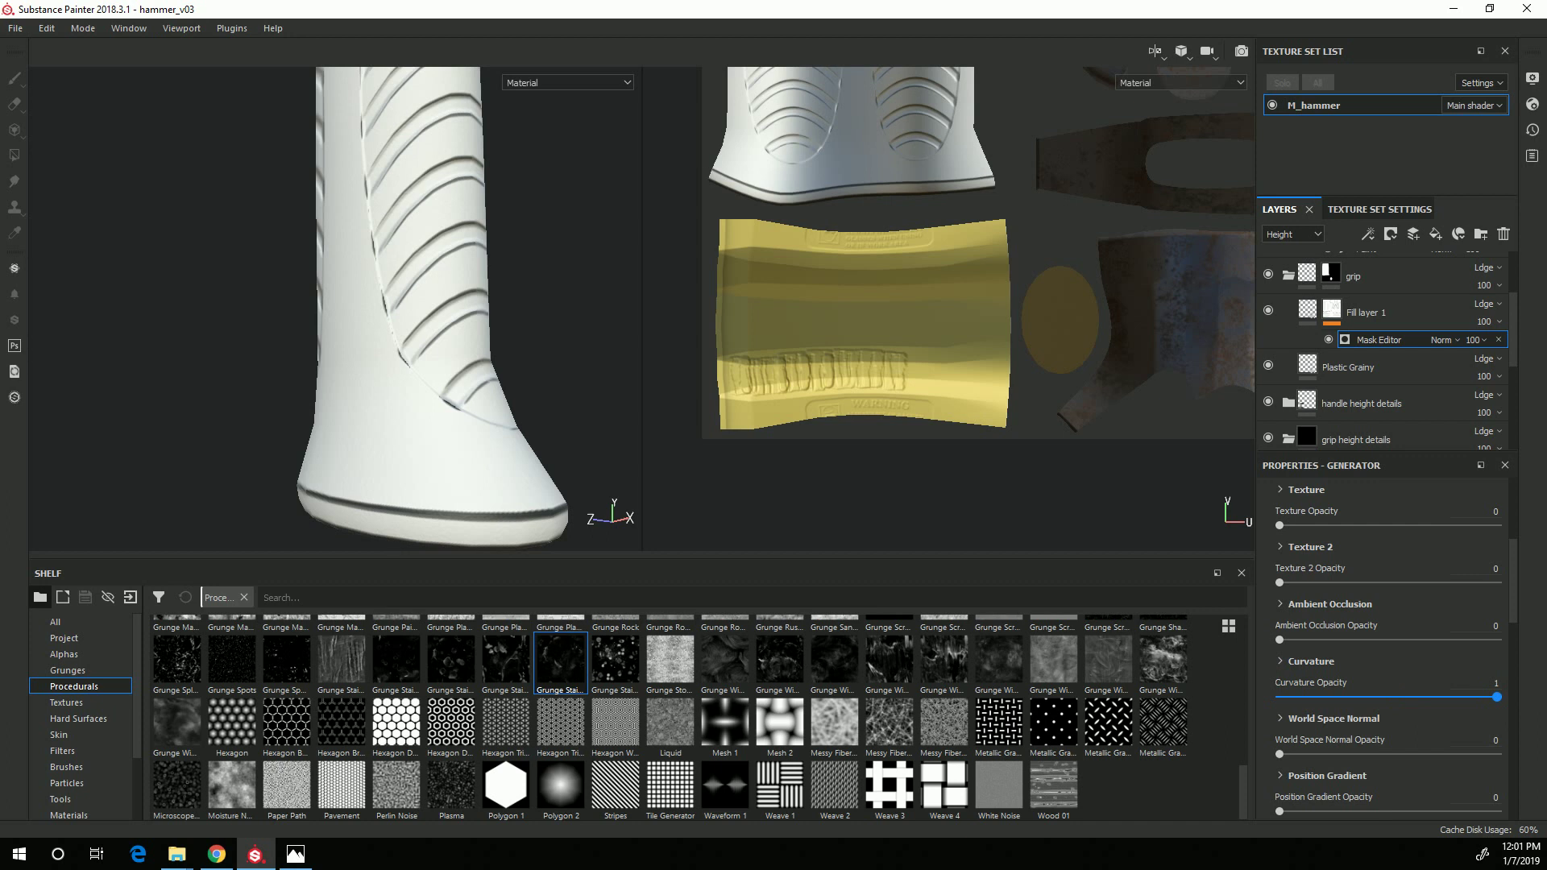
left_click_drag(1288, 640, 1210, 635)
scroll(1452, 702, "down", 2)
scroll(1318, 724, "up", 10)
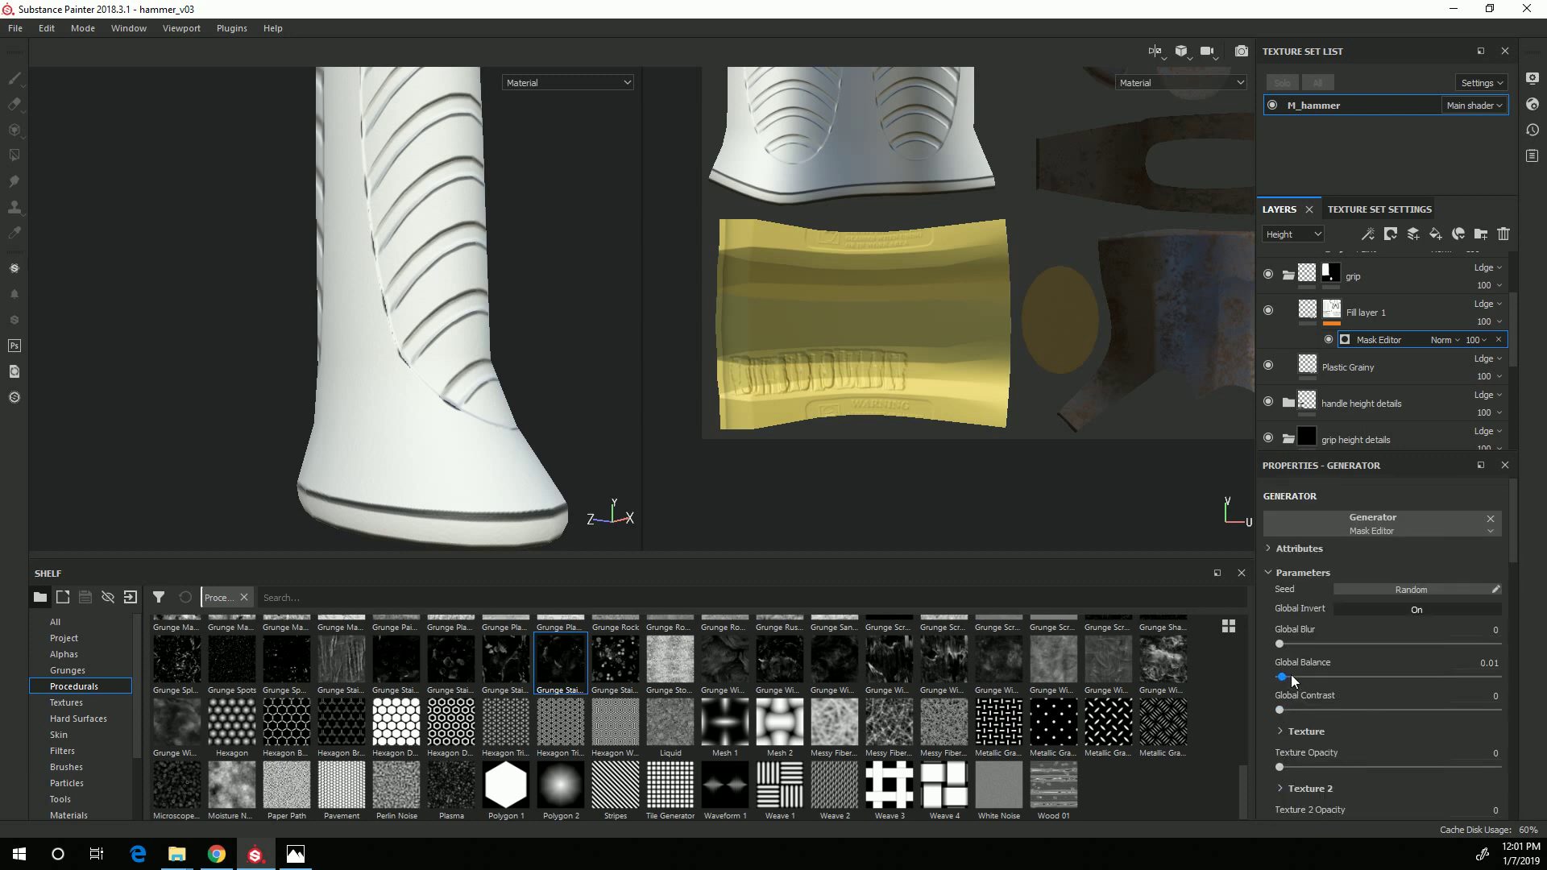
Set the Mask Editor's Global Balance to 0.58 and check the wear around the grip's grooves and base.
left_click_drag(1279, 675, 1405, 685)
left_click_drag(426, 323, 447, 425, "alt")
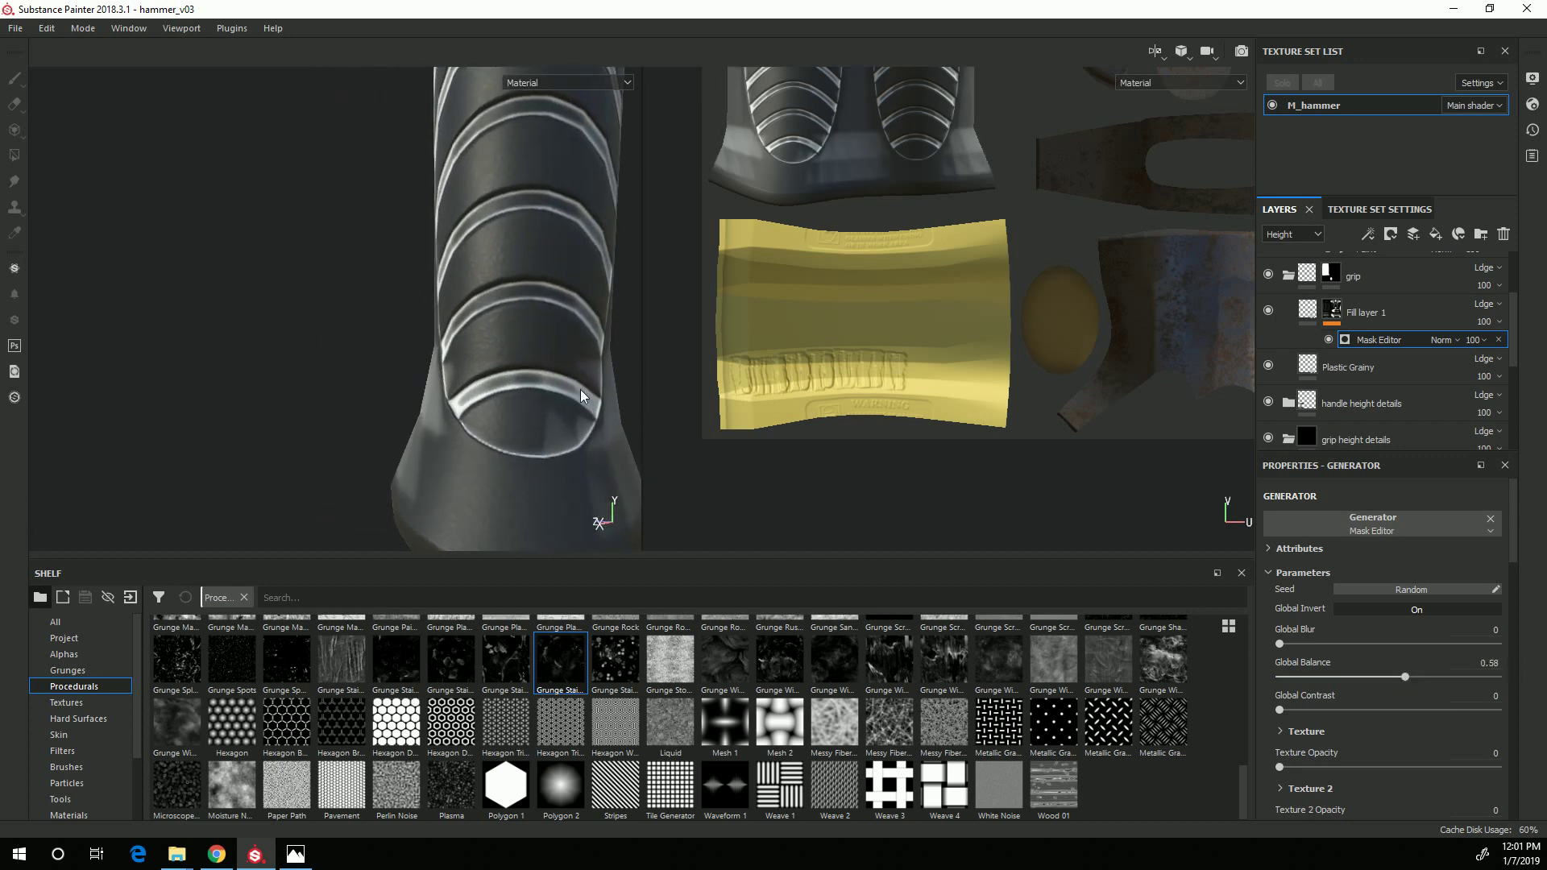
left_click_drag(259, 345, 403, 469, "alt")
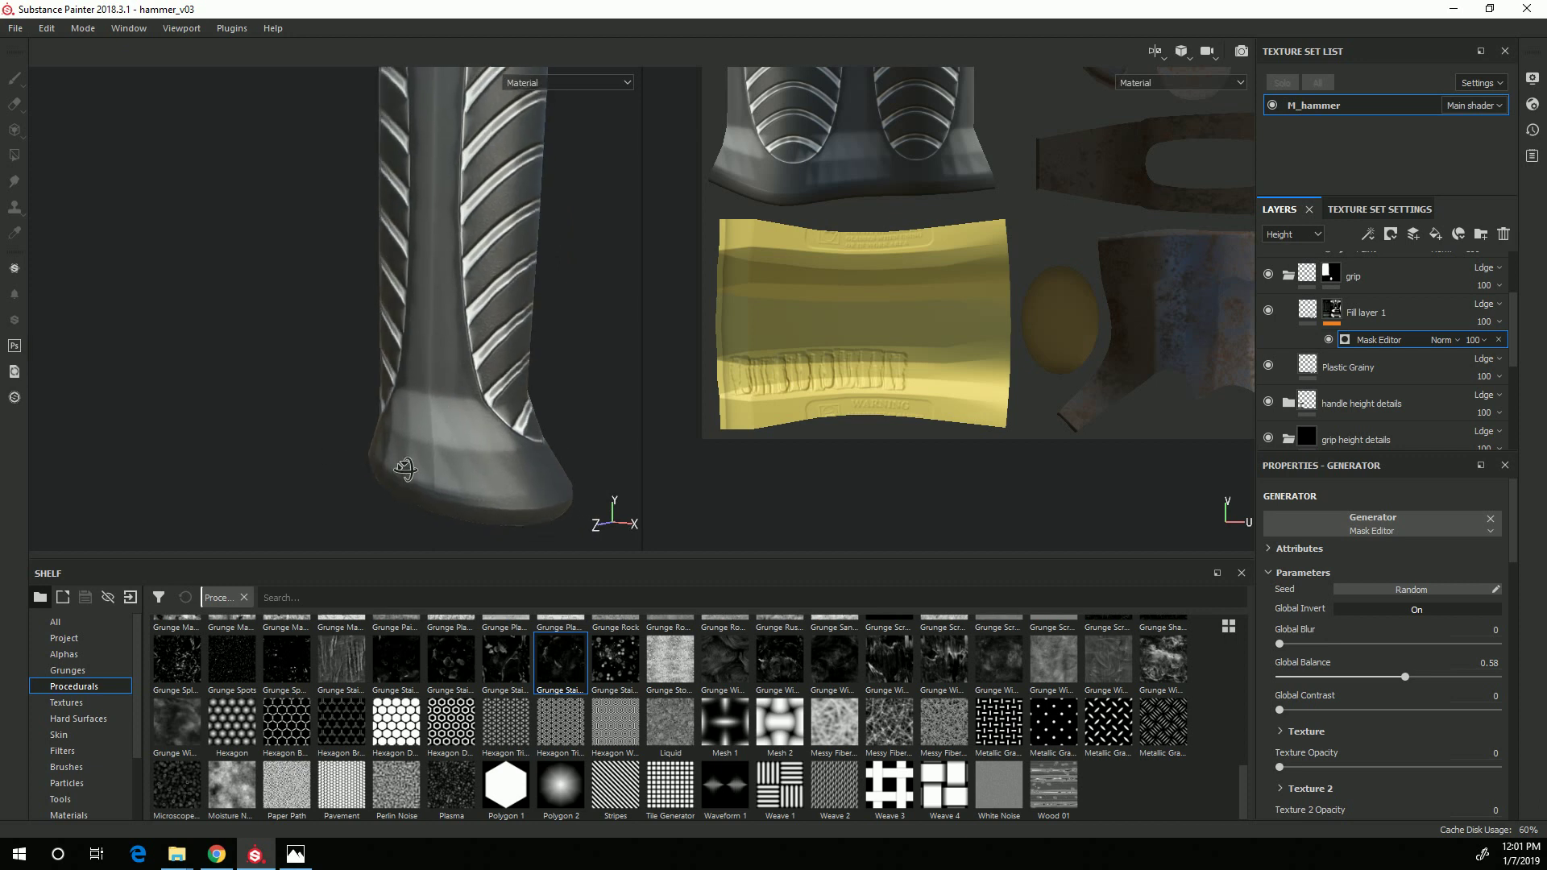
scroll(650, 394, "down", 2)
middle_click_drag(432, 359, 363, 346, "alt")
left_click_drag(363, 347, 355, 393, "alt")
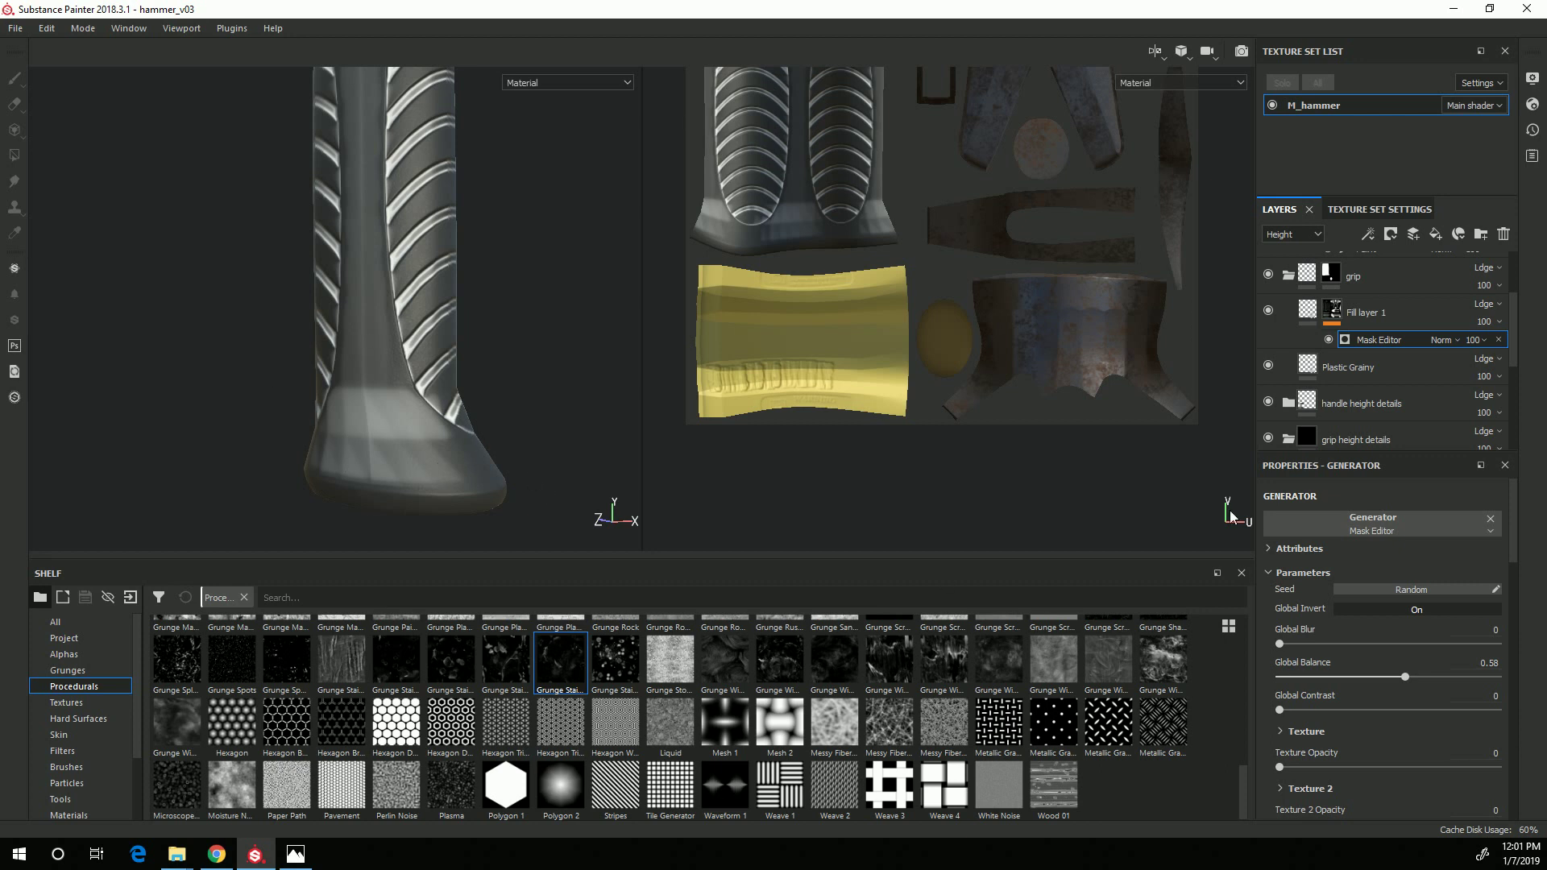
Try changing the Mask Editor's Texture Opacity and Texture 2 Opacity.
scroll(1394, 656, "down", 3)
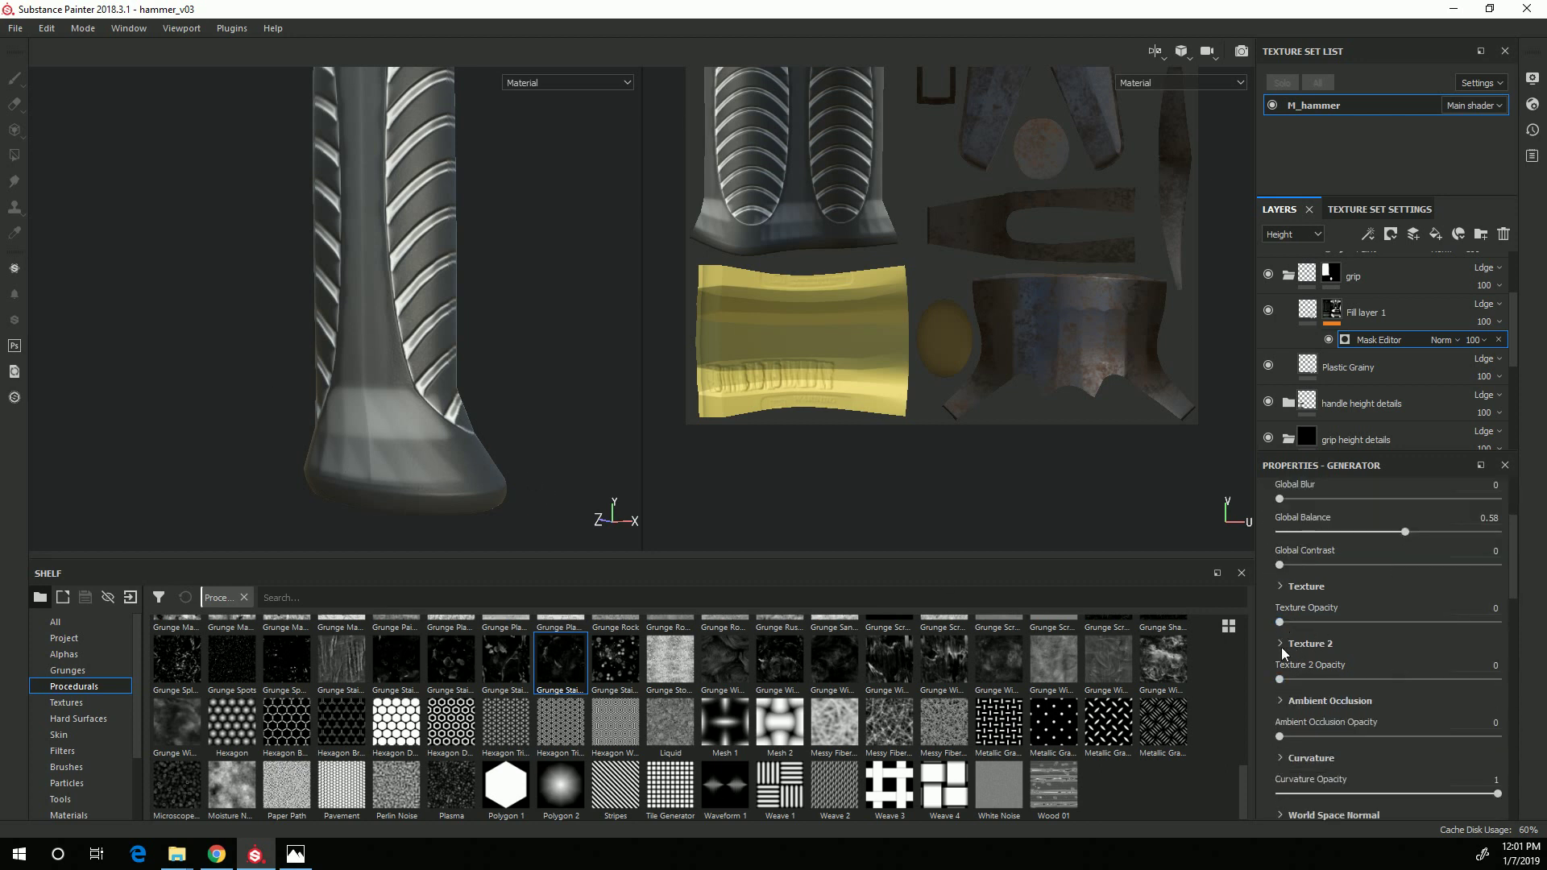
mouse_move(1281, 622)
left_mouse_down()
mouse_move(1495, 623)
mouse_move(1280, 623)
left_mouse_up()
left_click_drag(1281, 681, 1119, 682)
scroll(1394, 725, "down", 2)
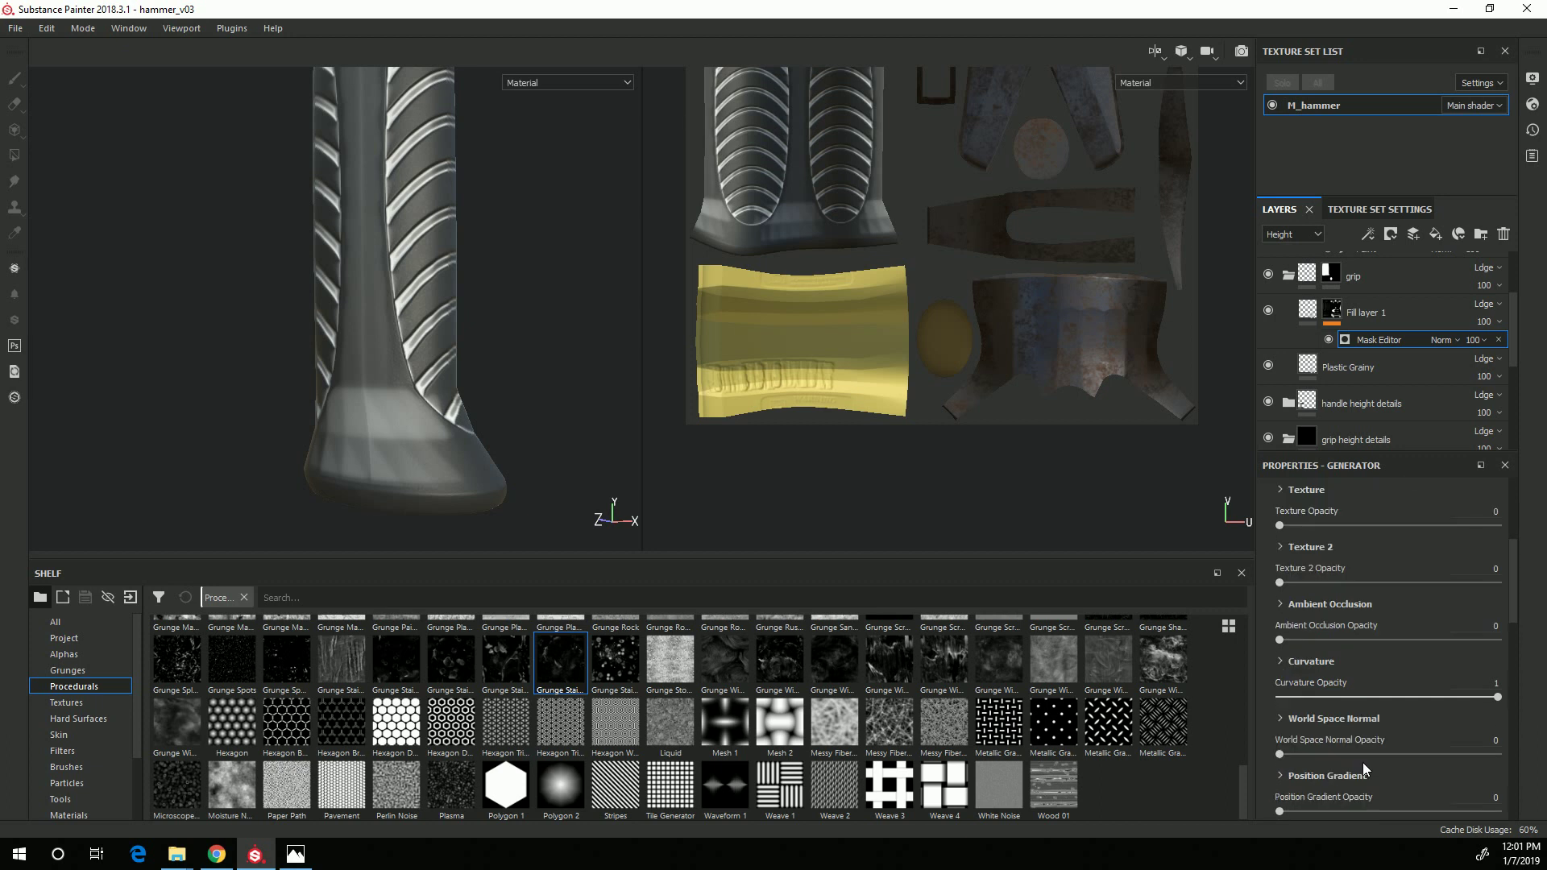
Assign Grunge Wipe Smudgy Heavy to the Mask Editor's Texture input and set Texture Opacity to 1.
scroll(1383, 726, "down", 5)
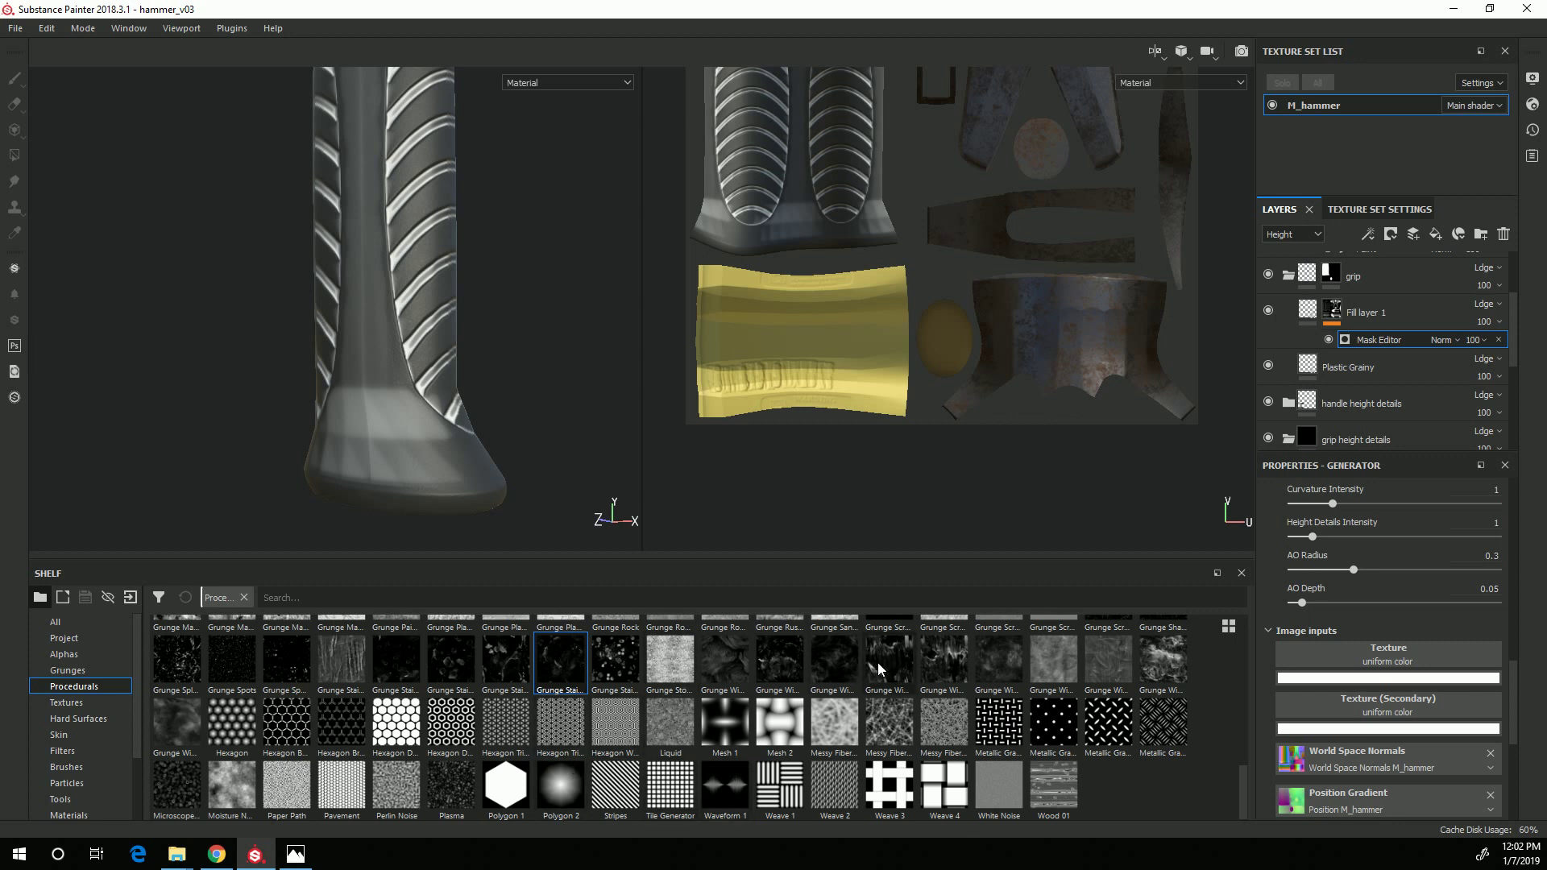
left_click(1172, 671)
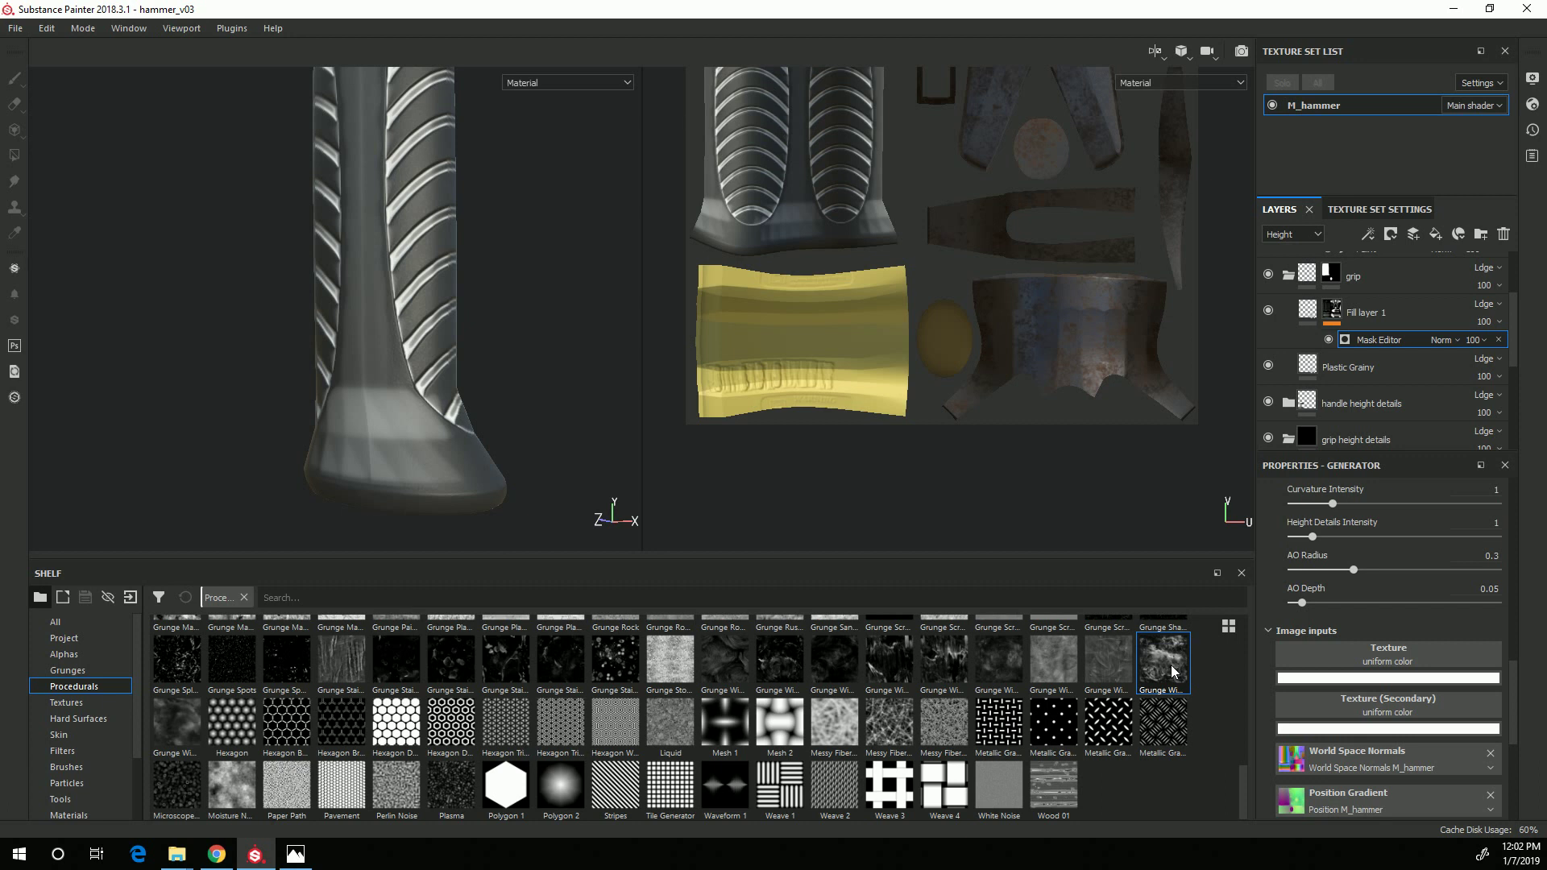
mouse_move(1160, 666)
left_mouse_down()
mouse_move(1370, 673)
mouse_move(1351, 654)
left_mouse_up()
scroll(1357, 641, "up", 5)
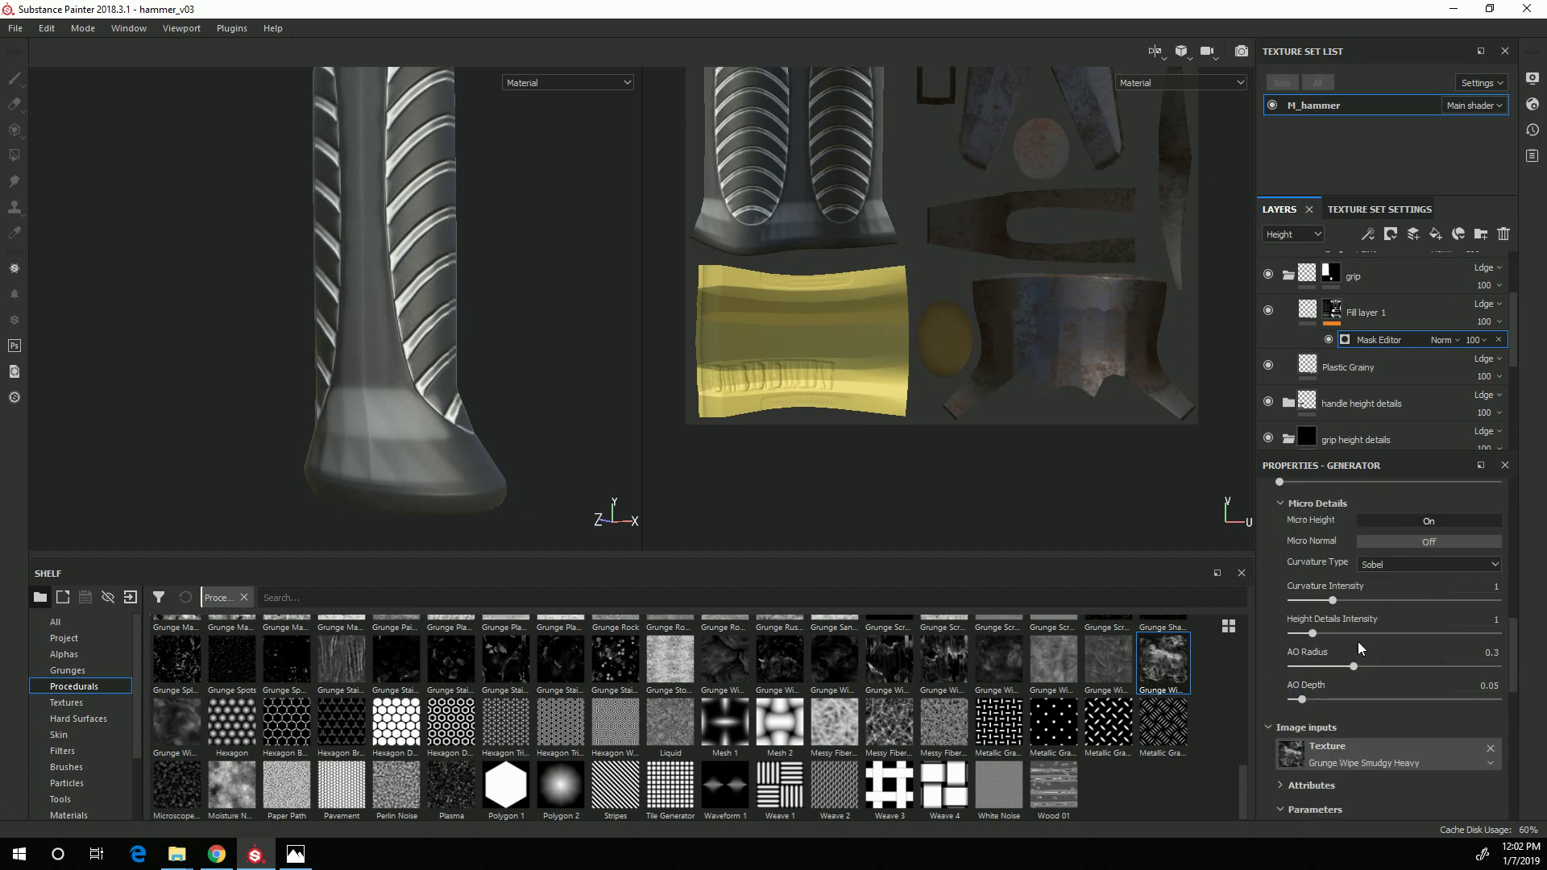
scroll(1385, 657, "up", 5)
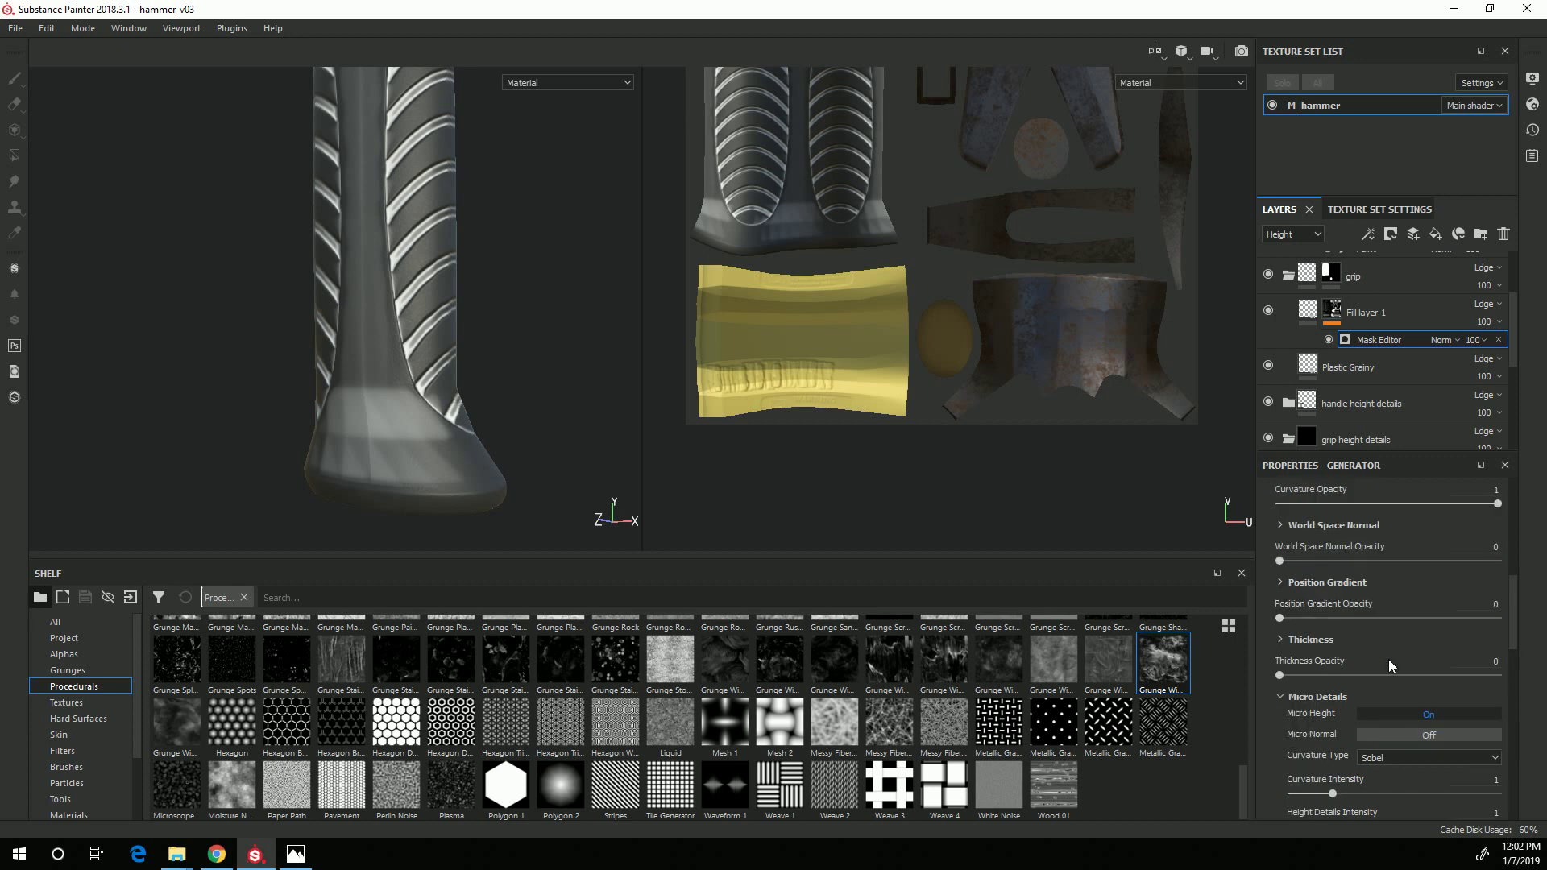
scroll(1385, 661, "up", 2)
left_click_drag(1280, 573, 1380, 578)
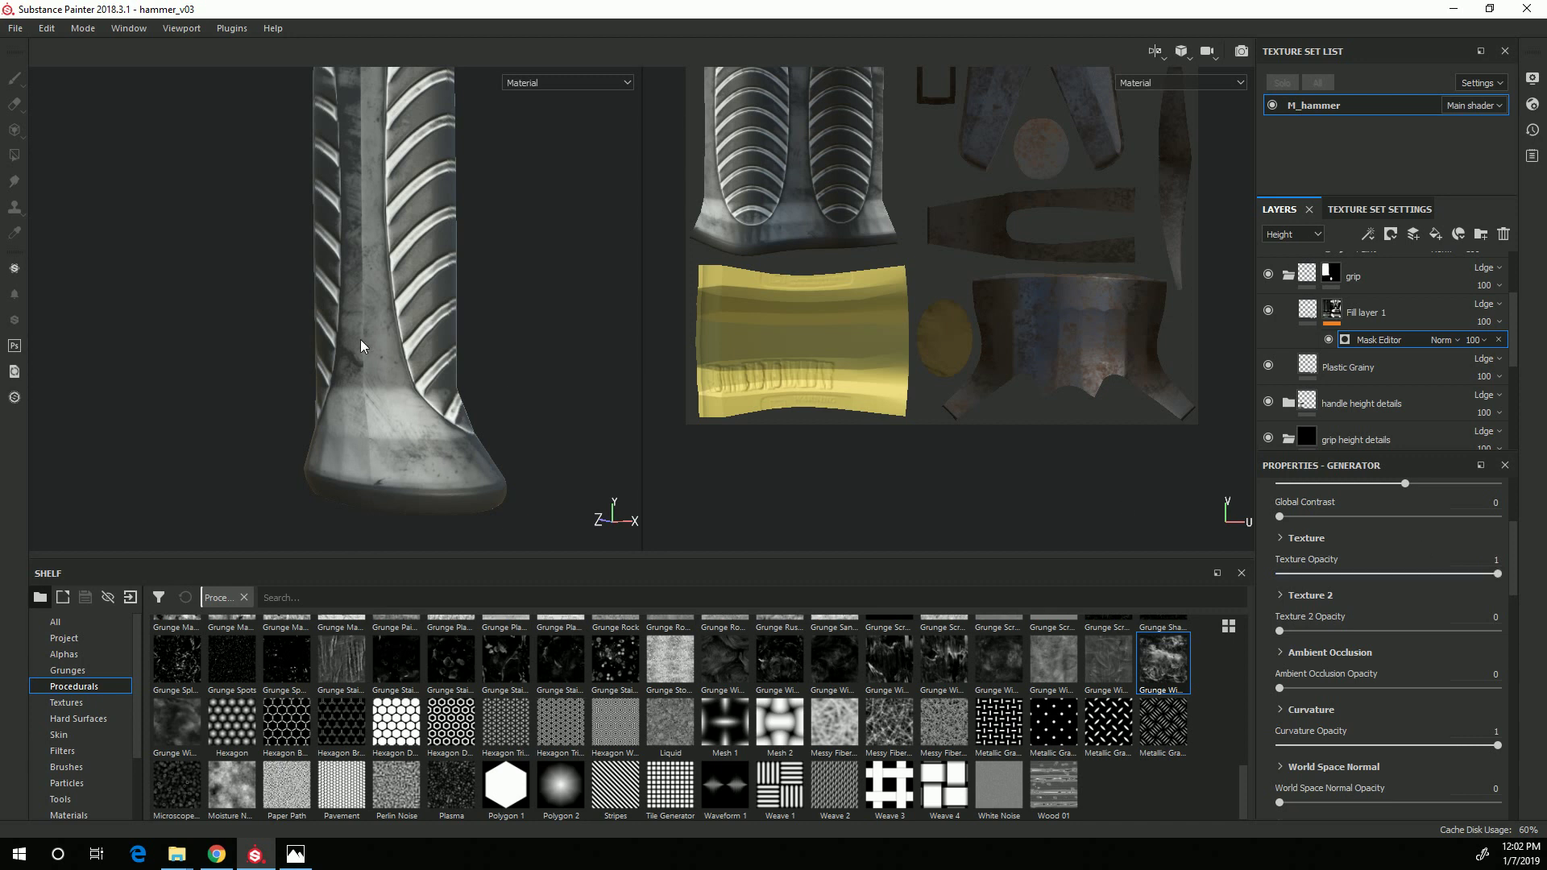
mouse_move(550, 435)
left_mouse_down("alt")
mouse_move(568, 455)
mouse_move(559, 438)
mouse_move(472, 442)
left_mouse_up("alt")
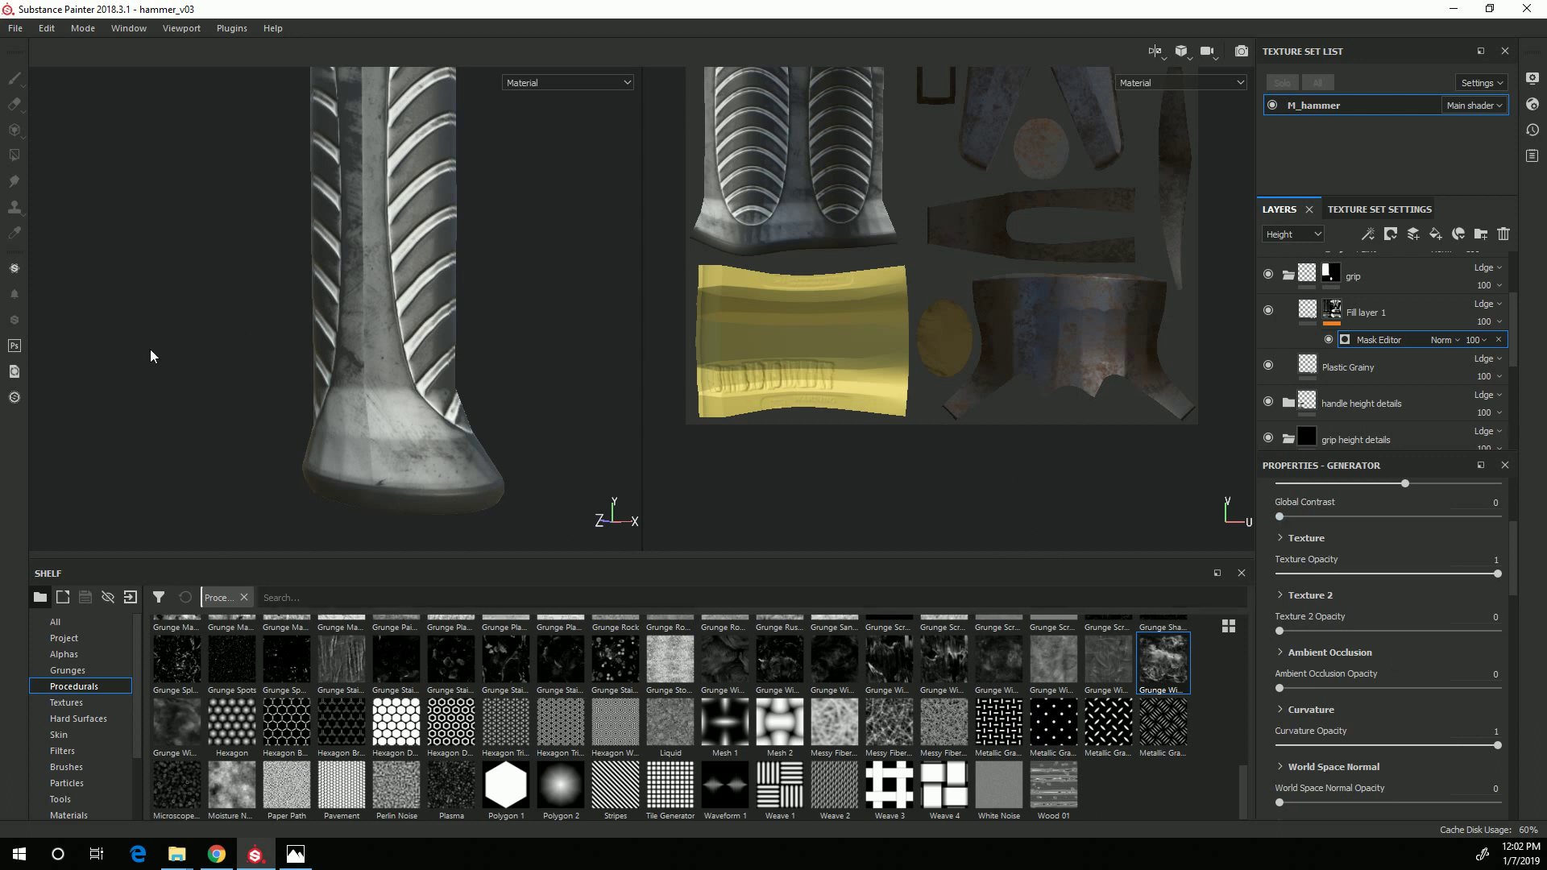
Assign Grunge Stains Small Hollow to the Mask Editor's Texture (Secondary) input and set Texture 2 Opacity to 1.
scroll(1357, 714, "down", 10)
scroll(1455, 708, "down", 5)
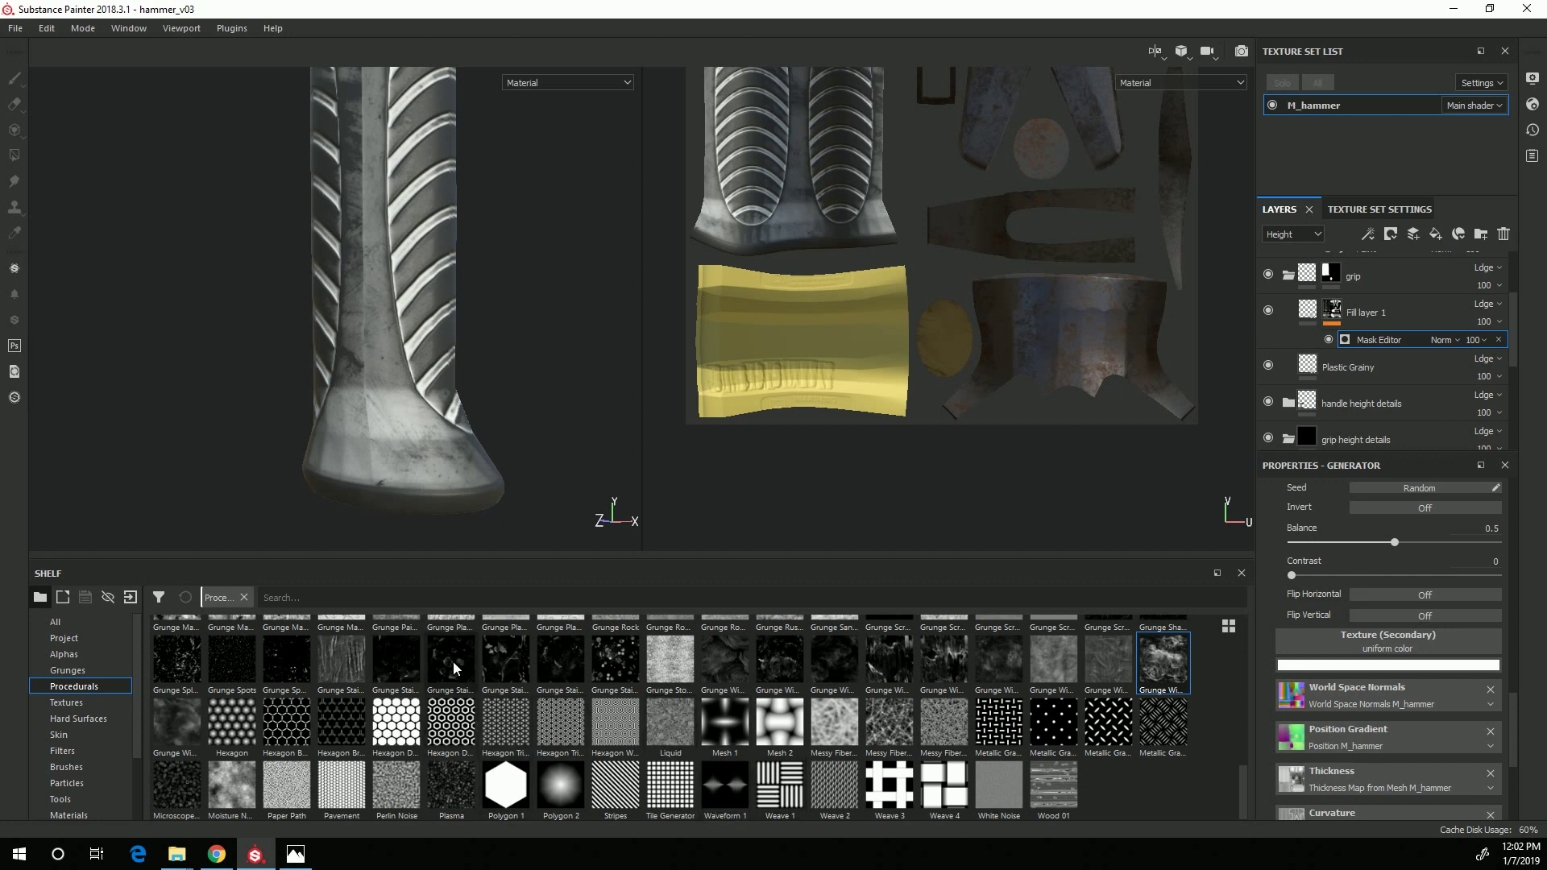
mouse_move(453, 662)
mouse_move(372, 655)
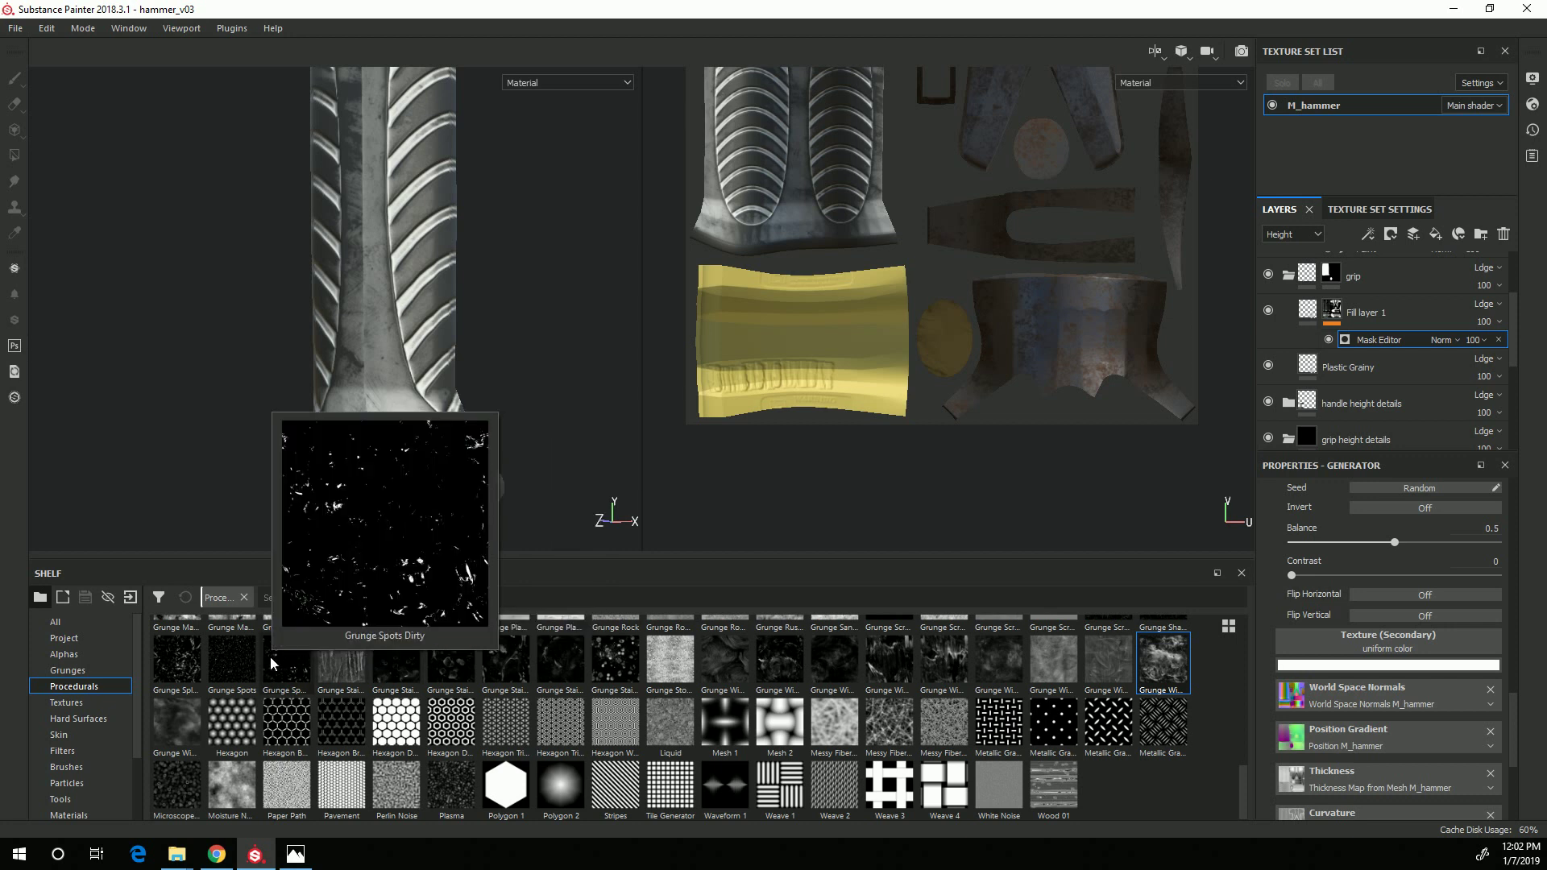
mouse_move(562, 664)
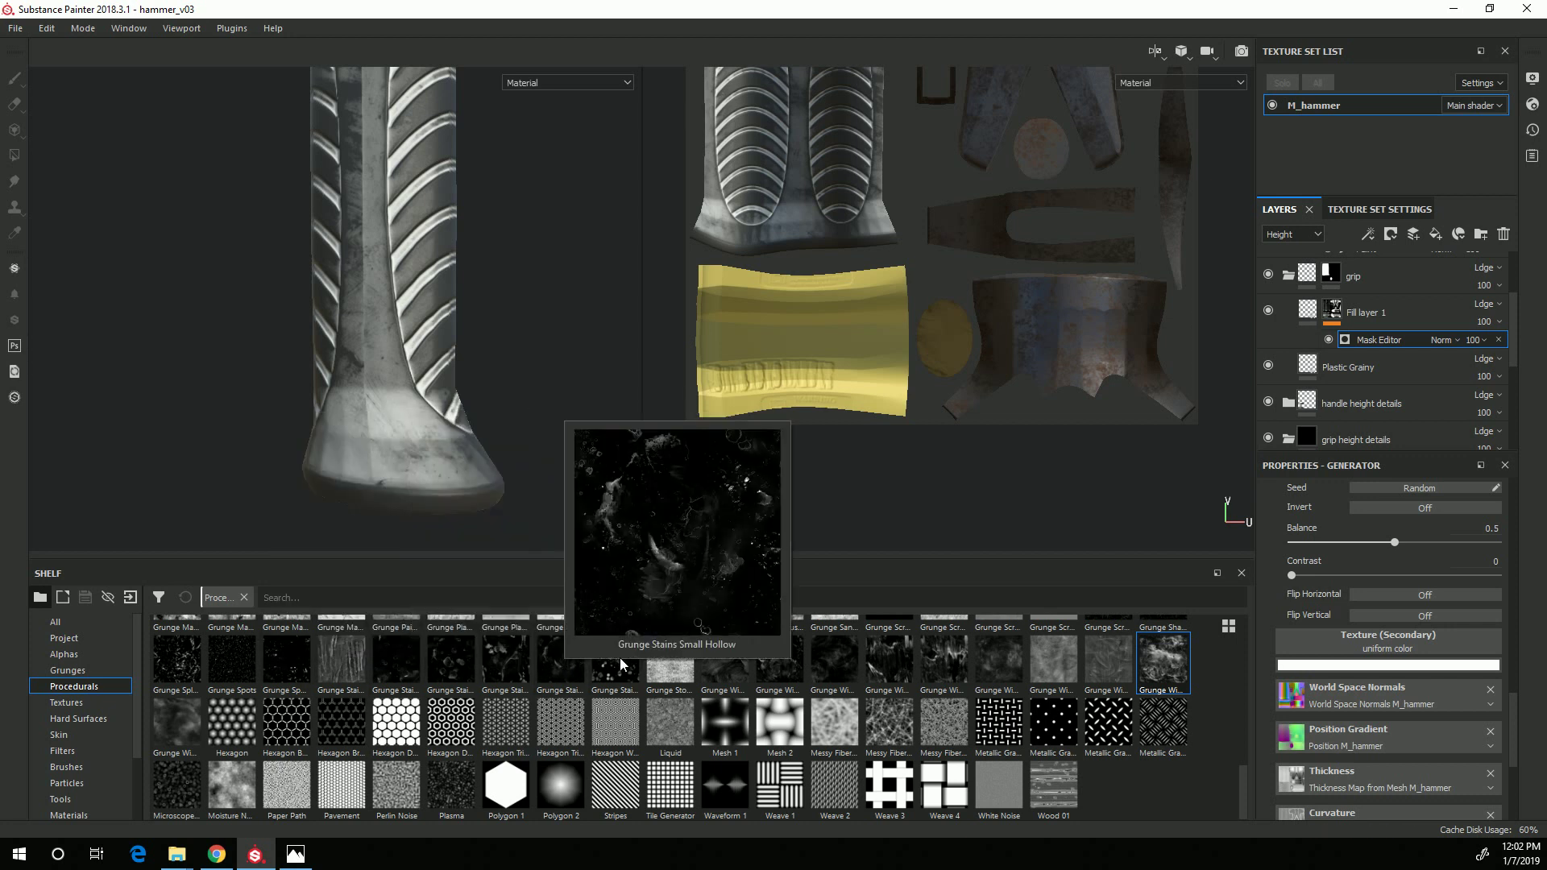
left_click_drag(560, 672, 1381, 683)
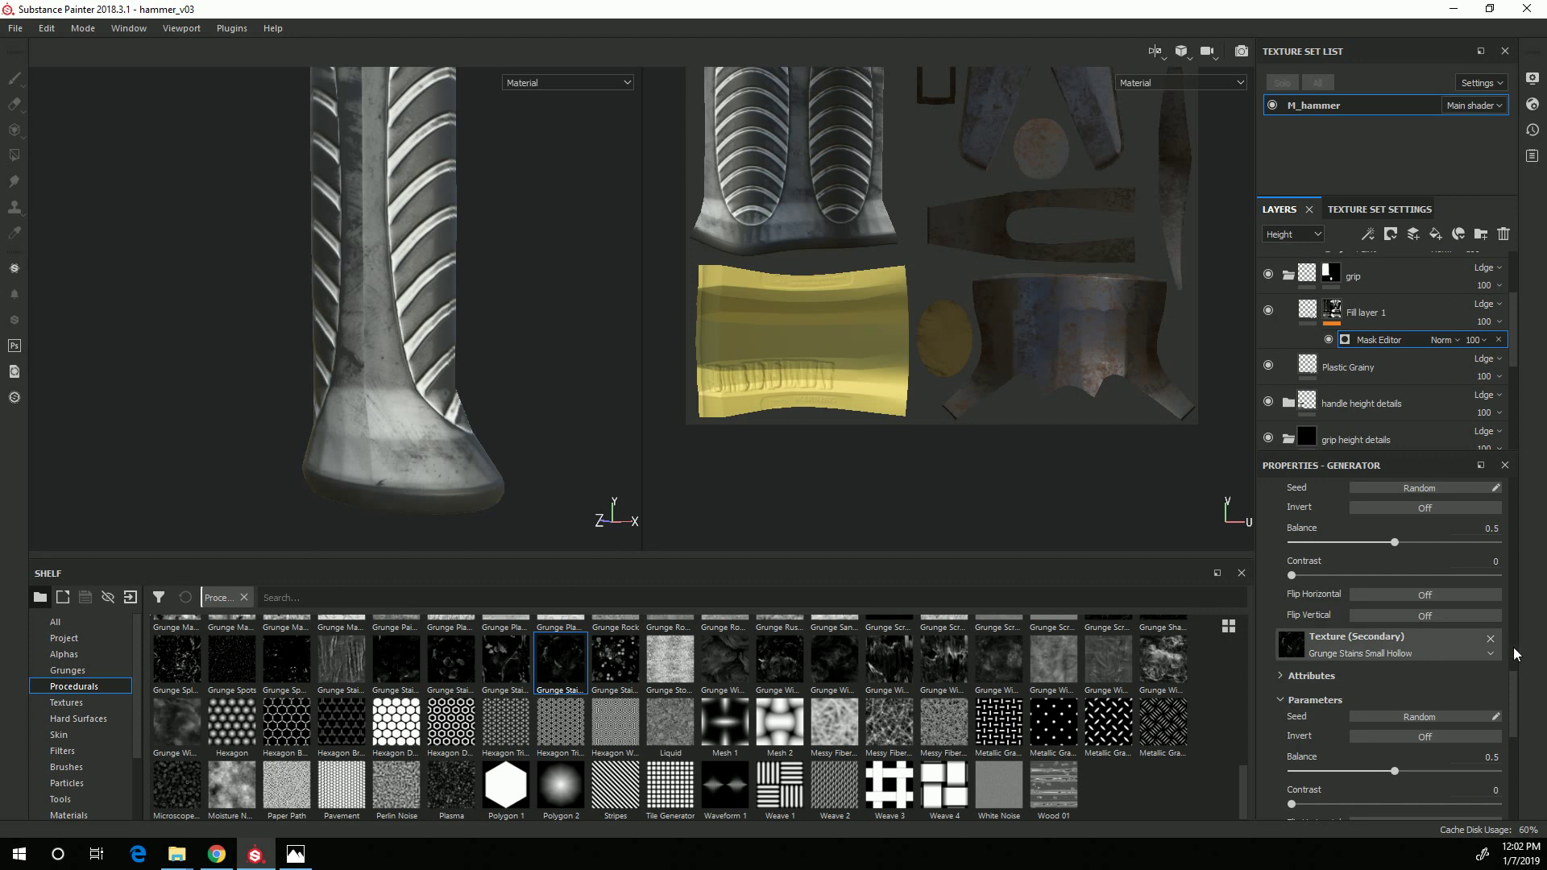
scroll(1350, 644, "down", 10)
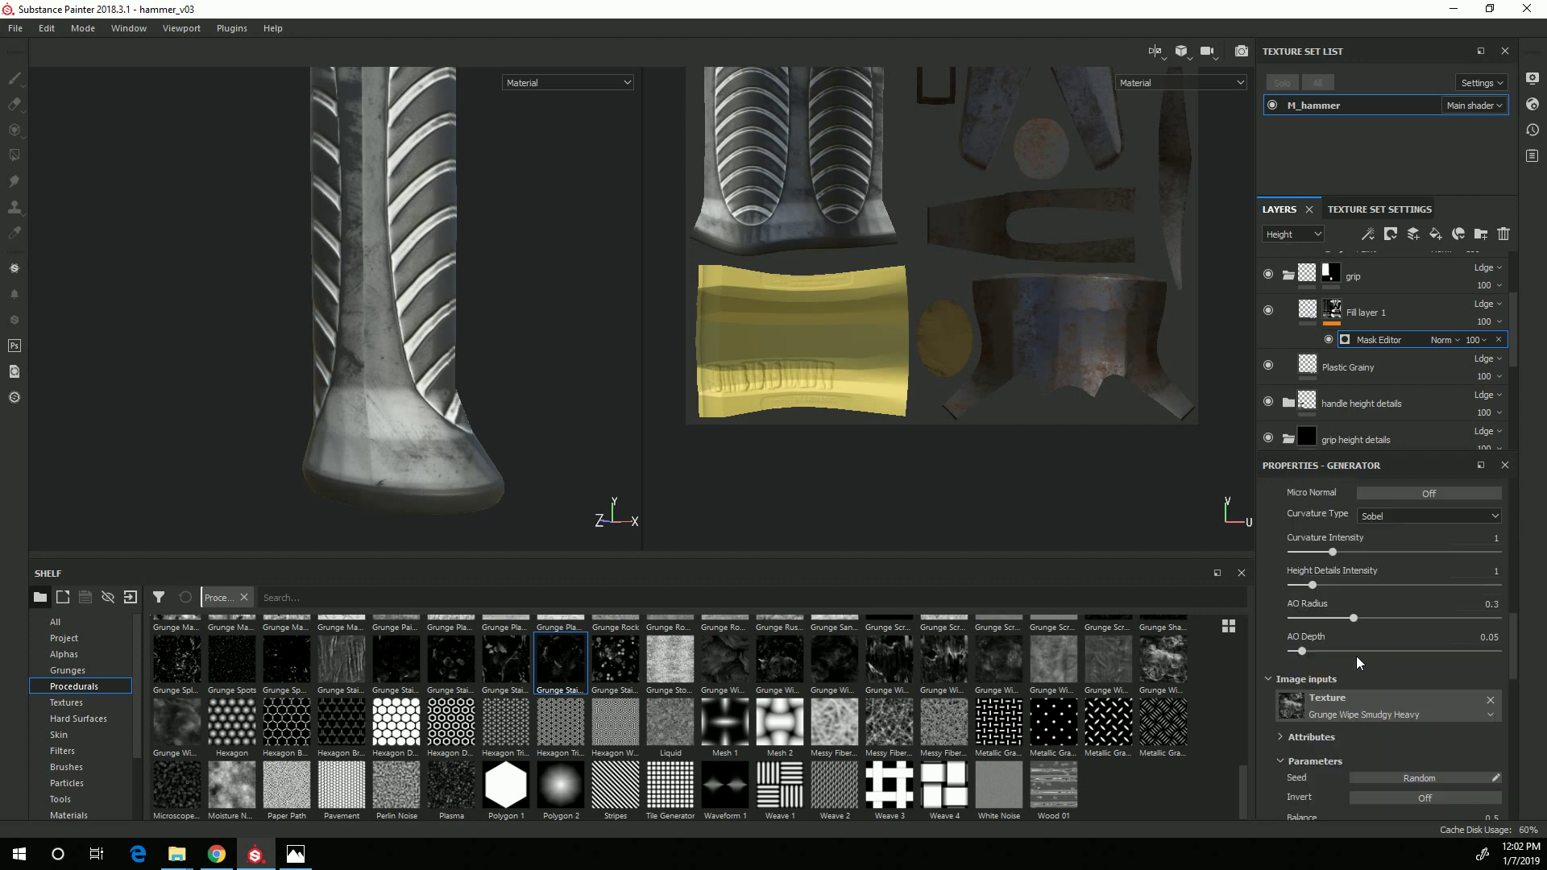
scroll(1337, 660, "up", 5)
left_click_drag(1281, 582, 1510, 595)
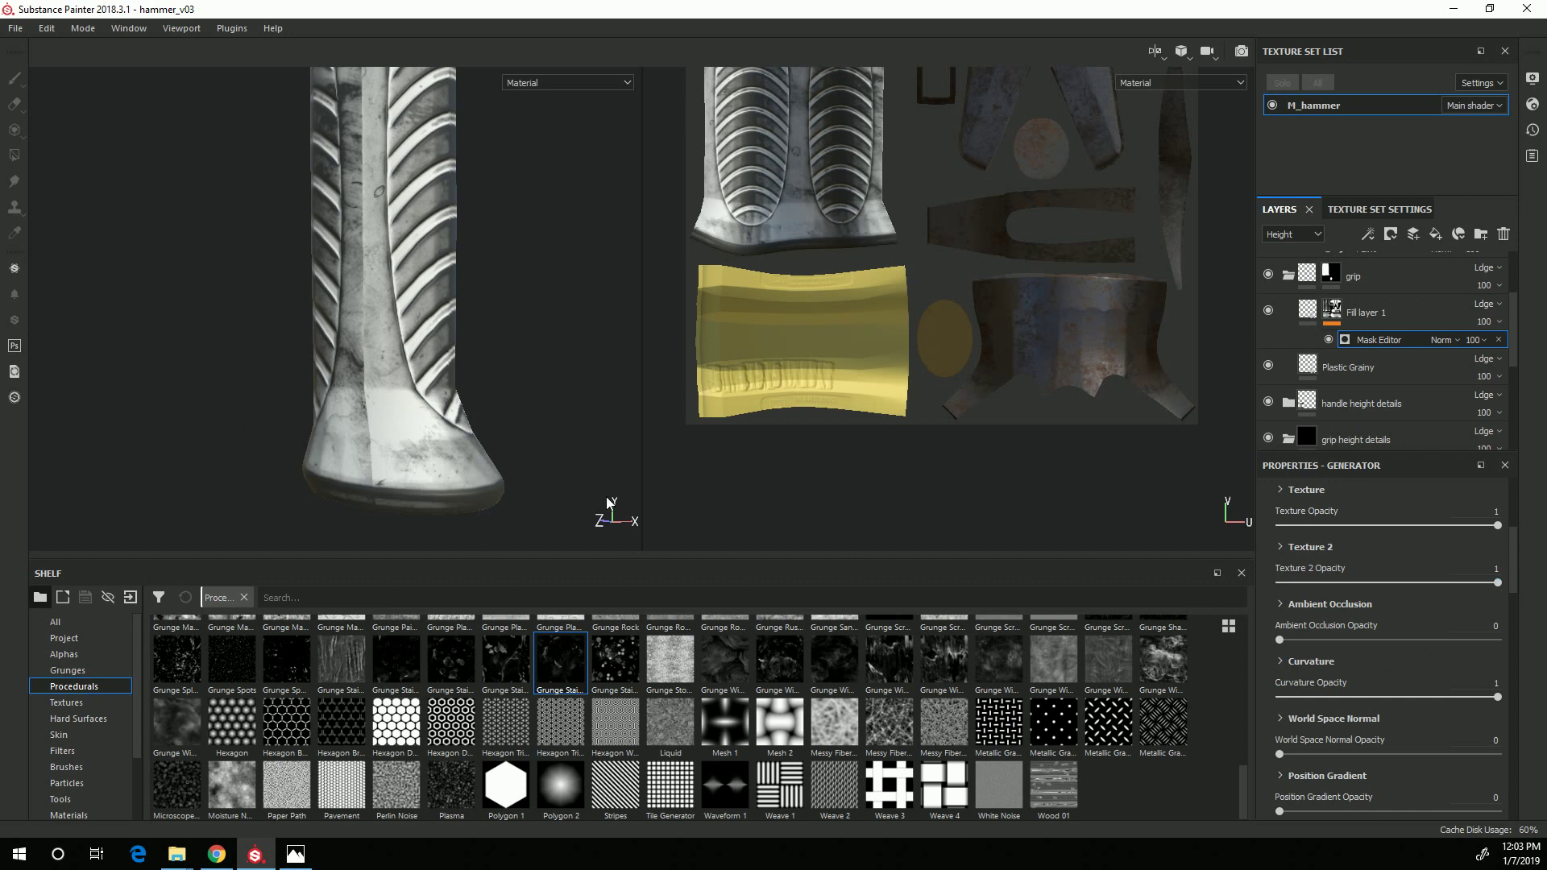
left_click_drag(286, 402, 385, 481, "alt")
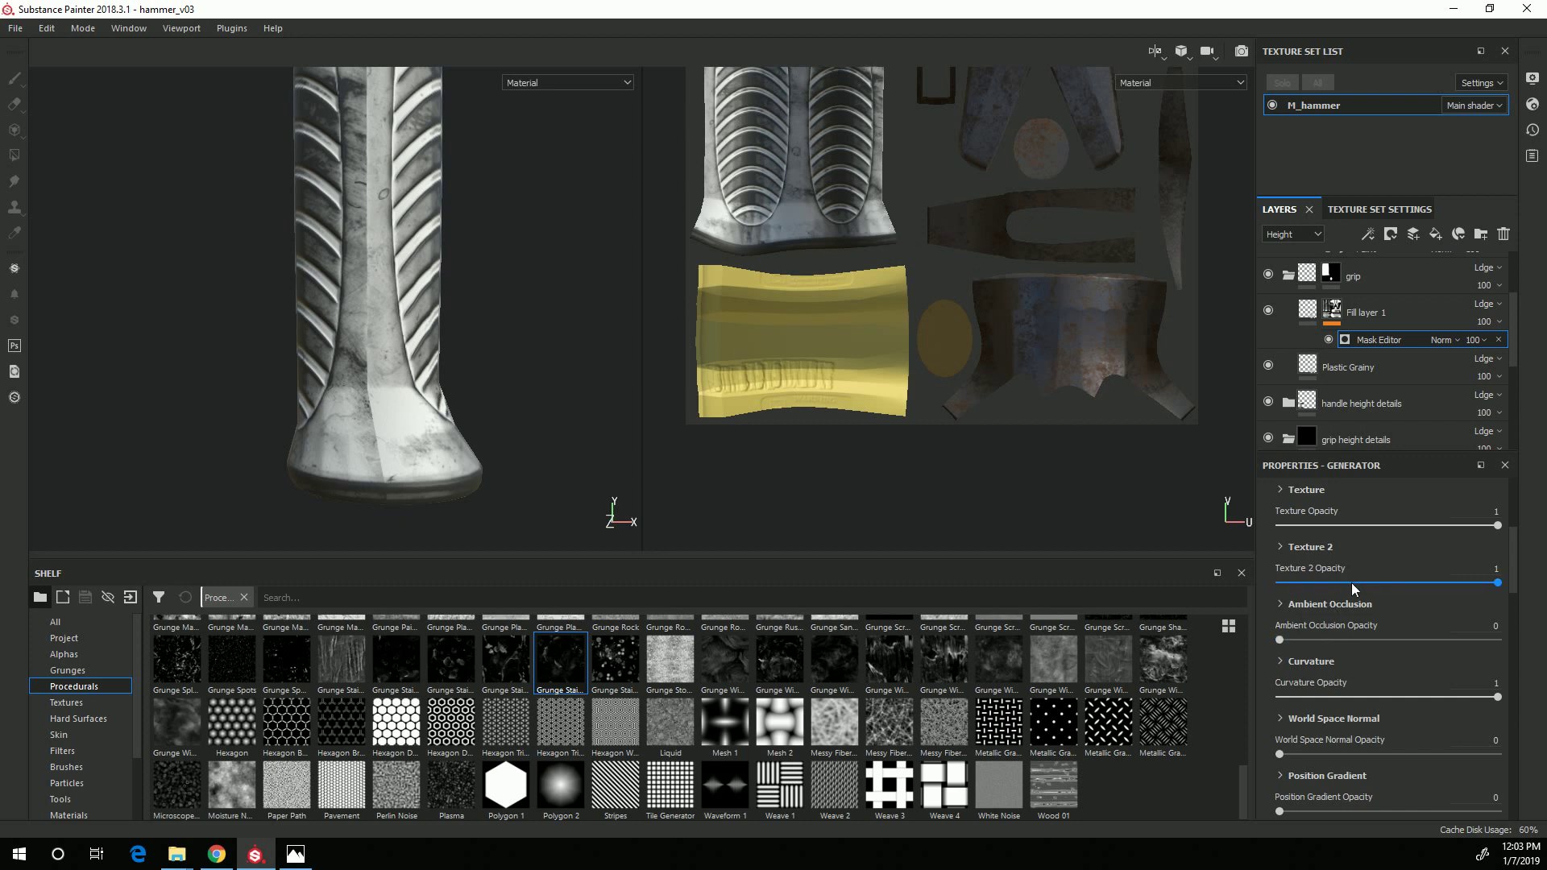
Turn on Triplanar for both Texture and Texture 2 in the Mask Editor and check the grip for seams.
scroll(1318, 550, "up", 1)
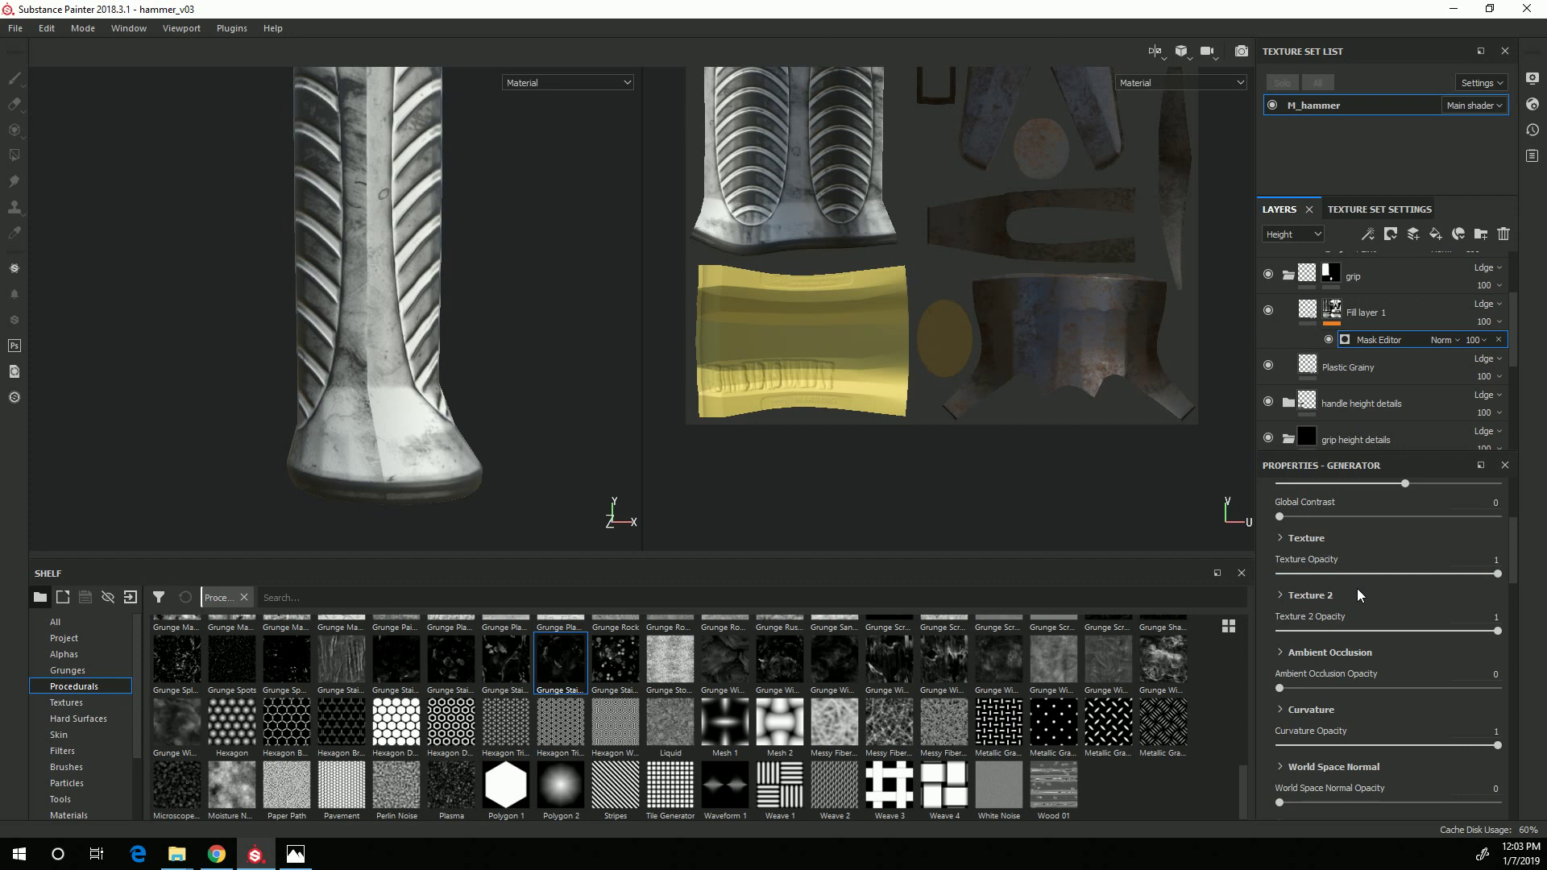
left_click(1280, 538)
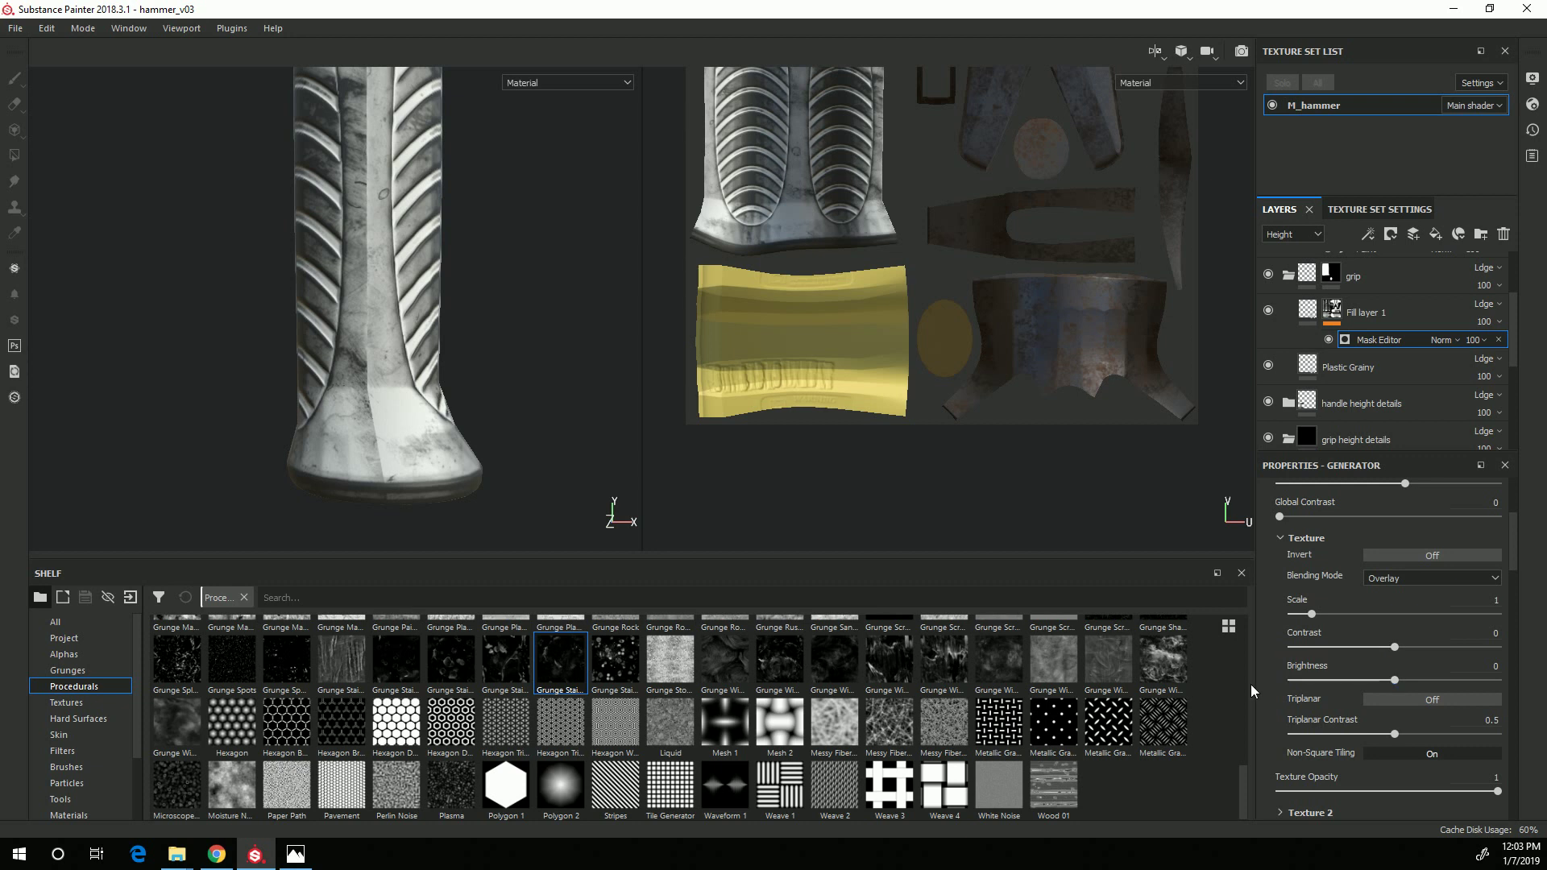
left_click(1434, 701)
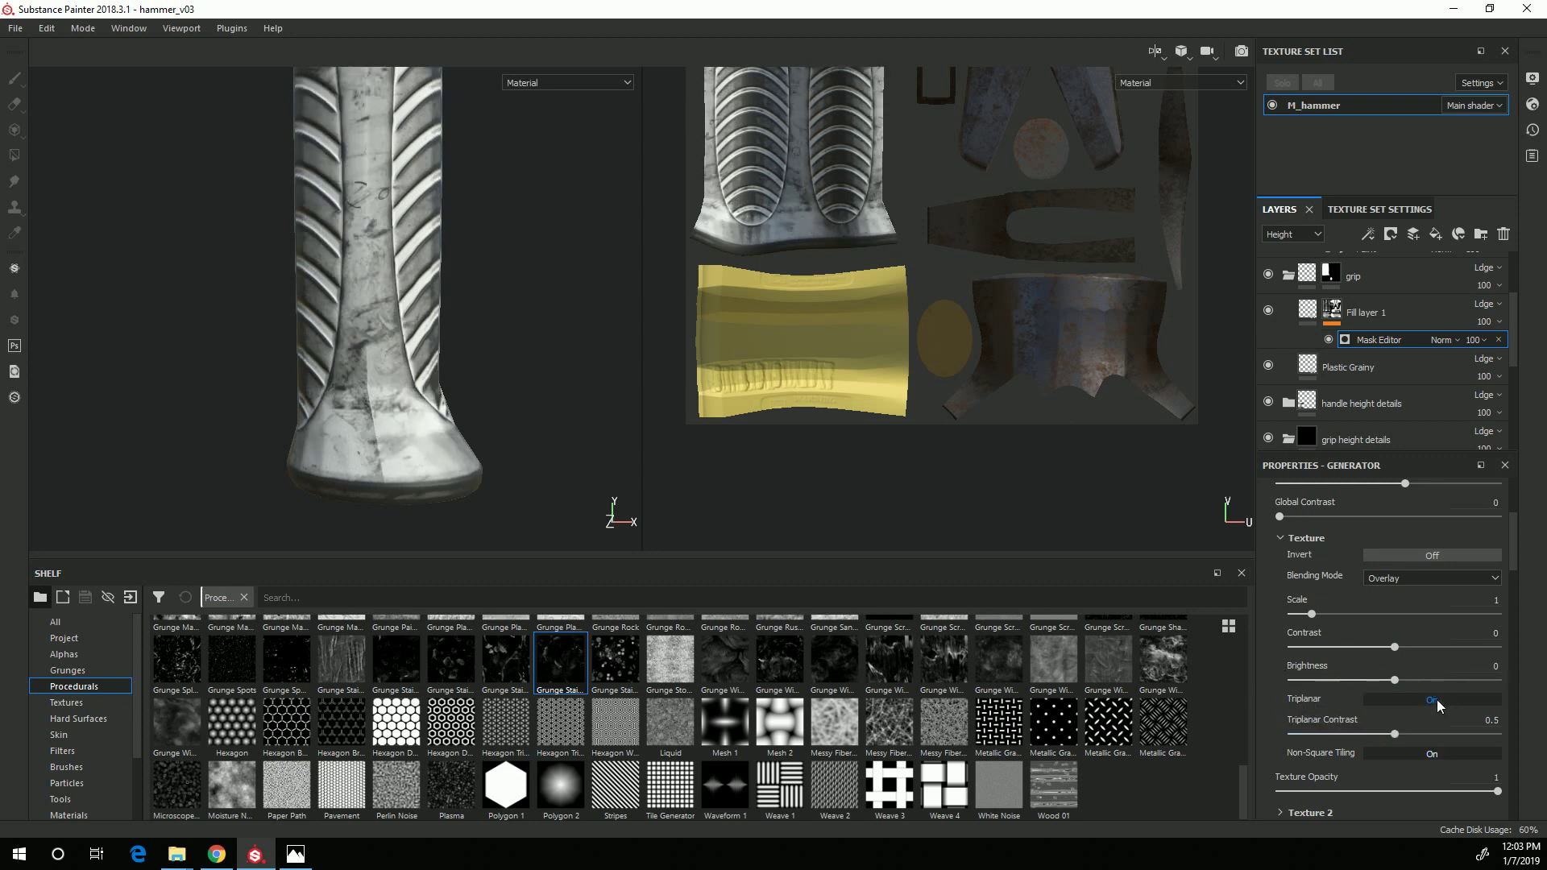
left_click(1280, 539)
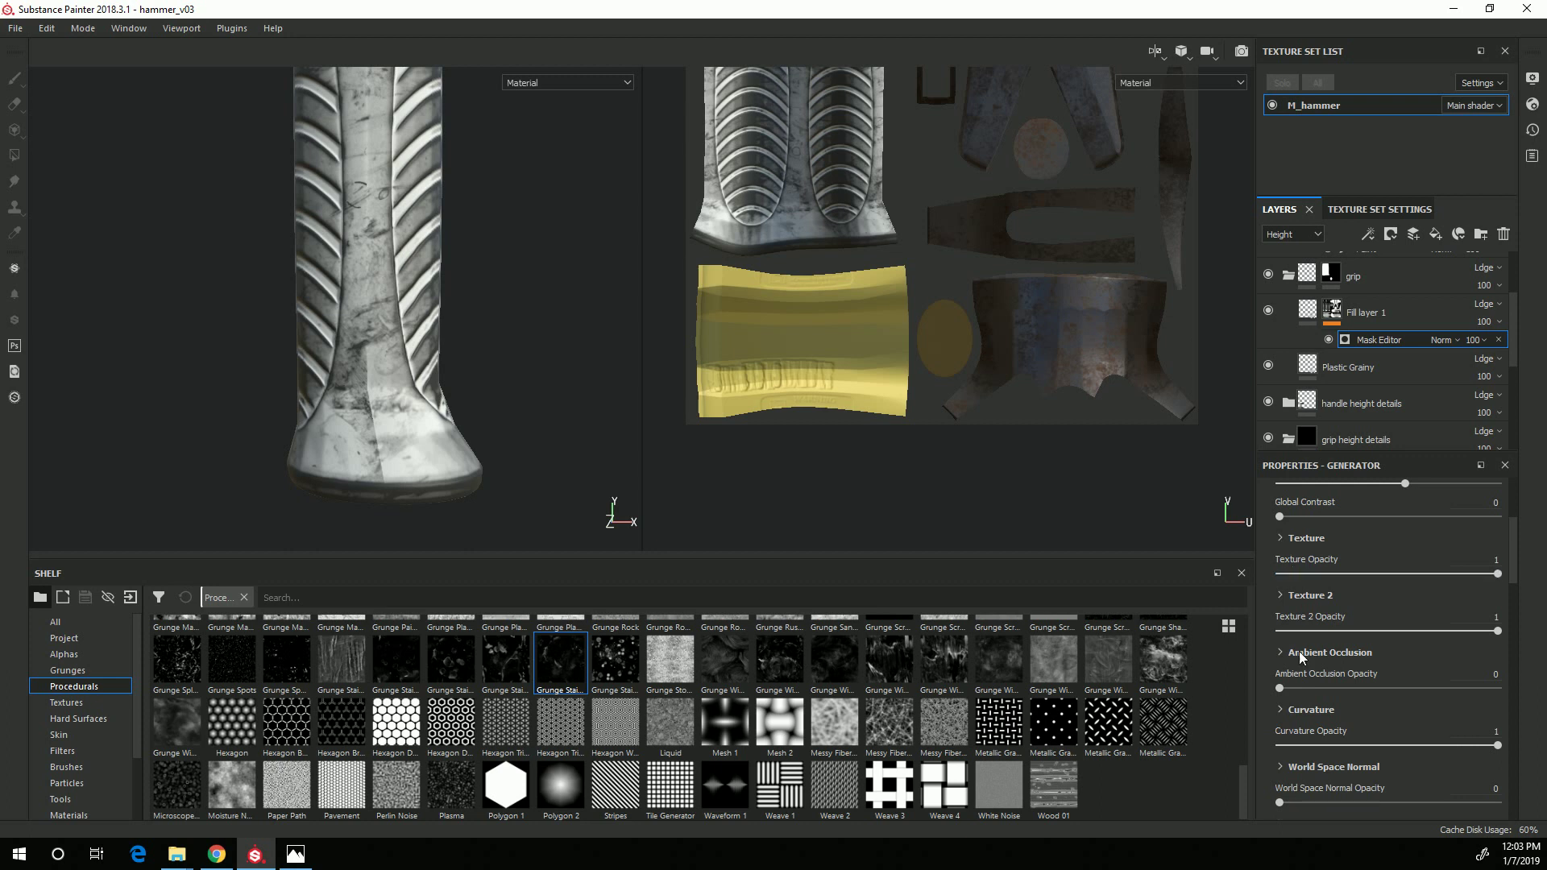
left_click(1281, 596)
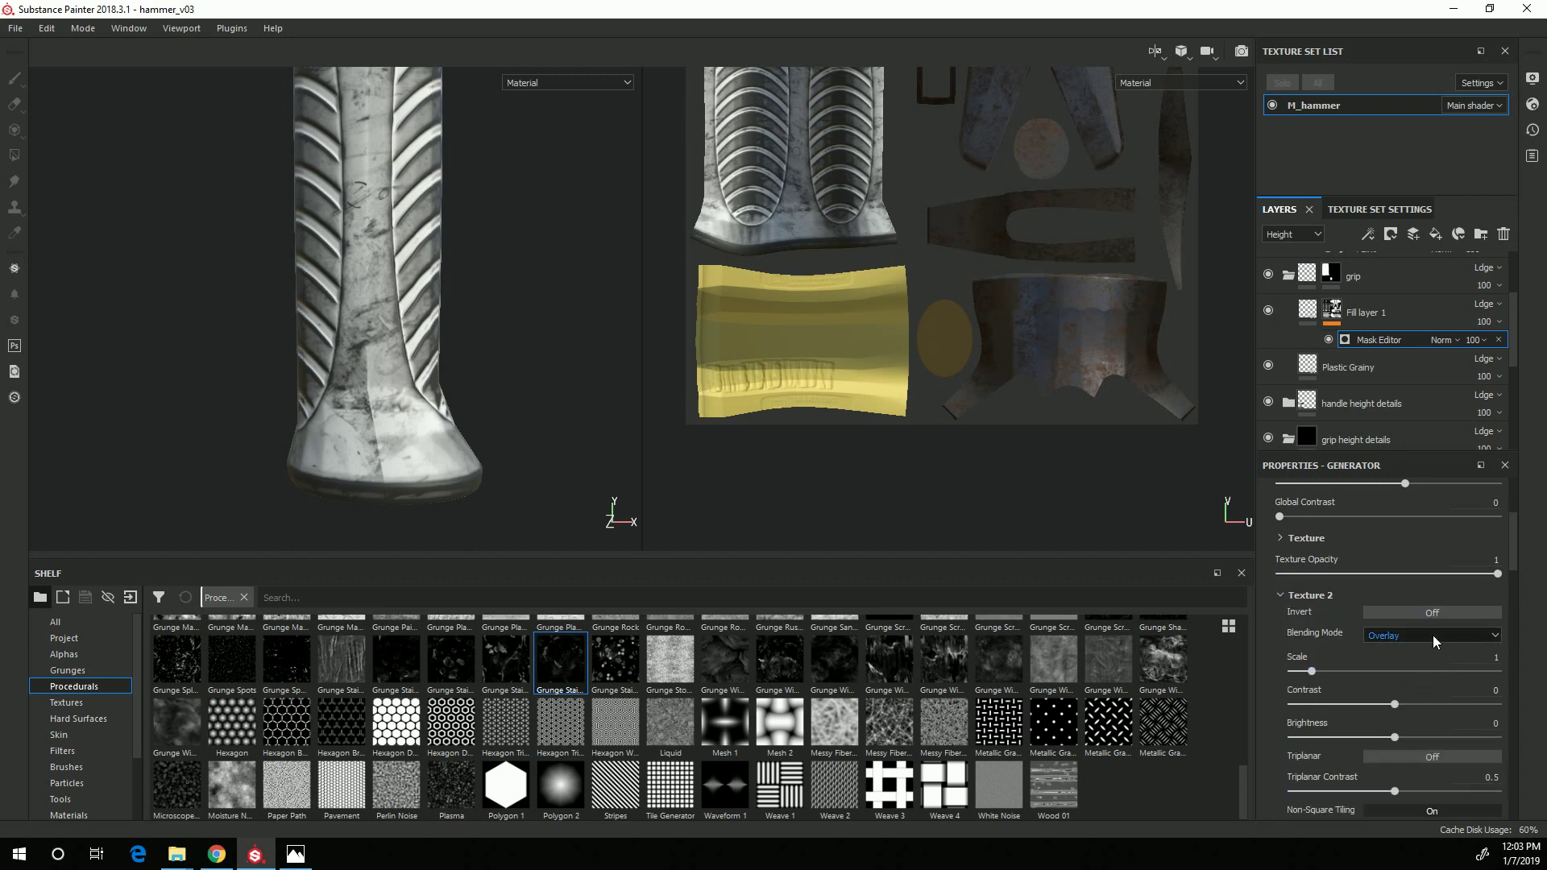
left_click(1410, 757)
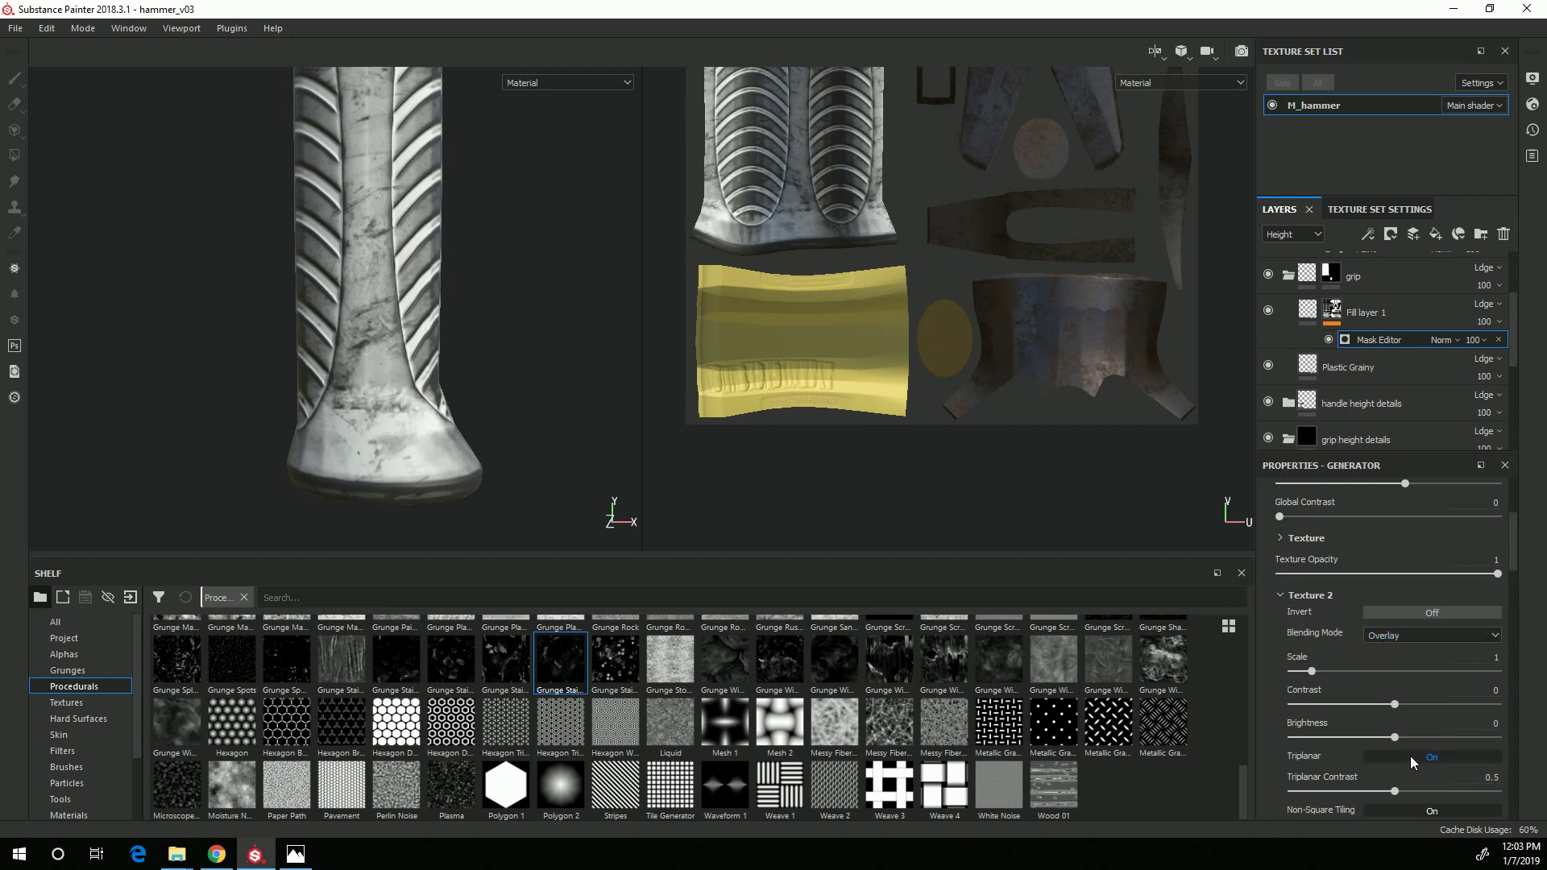
left_click_drag(541, 529, 418, 475, "alt")
right_click_drag(419, 475, 499, 461, "alt")
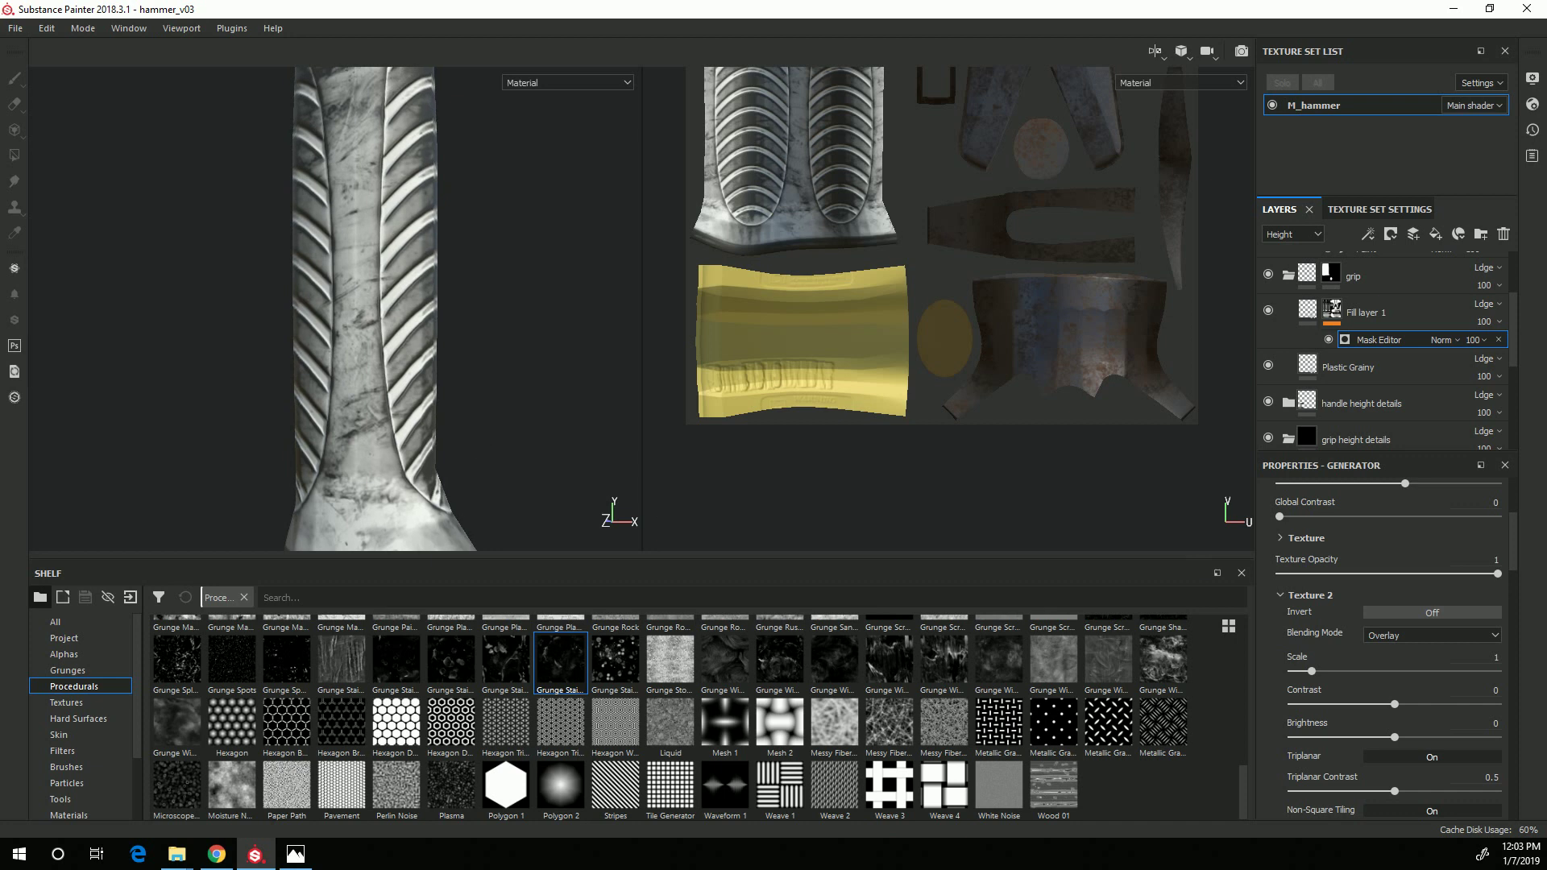
Set the Mask Editor's Global Balance to 0.66 and try out Global Contrast, leaving it at 0.
scroll(1346, 629, "up", 3)
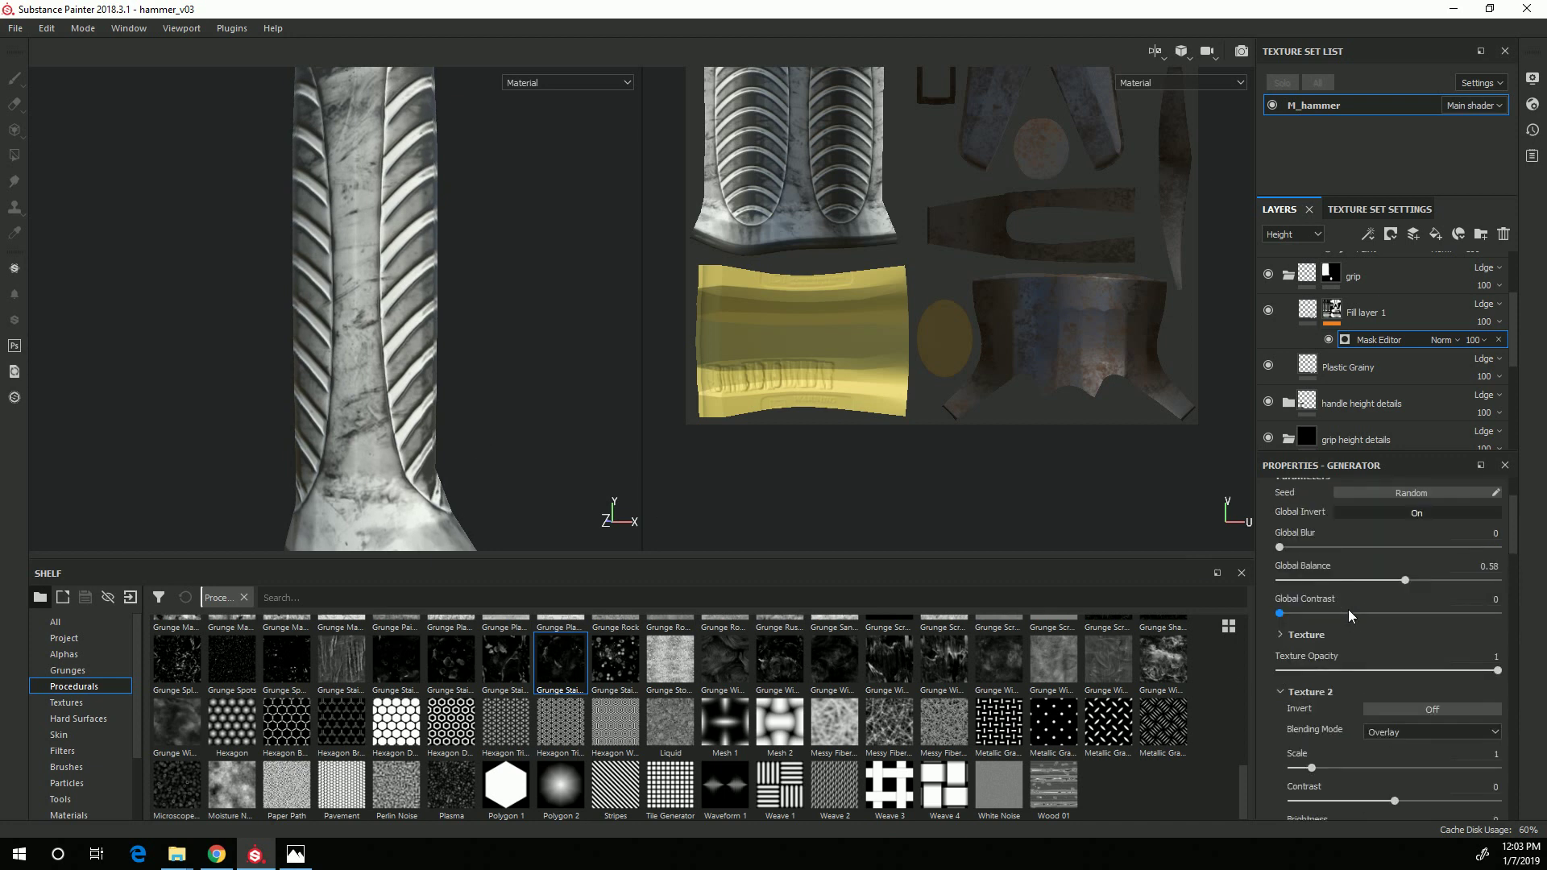
mouse_move(1405, 628)
left_mouse_down()
mouse_move(1361, 626)
mouse_move(1425, 628)
left_mouse_up()
left_click_drag(251, 331, 369, 407, "alt")
mouse_move(1280, 661)
left_mouse_down()
mouse_move(1514, 679)
mouse_move(1260, 677)
left_mouse_up()
left_click_drag(1435, 635, 1424, 638)
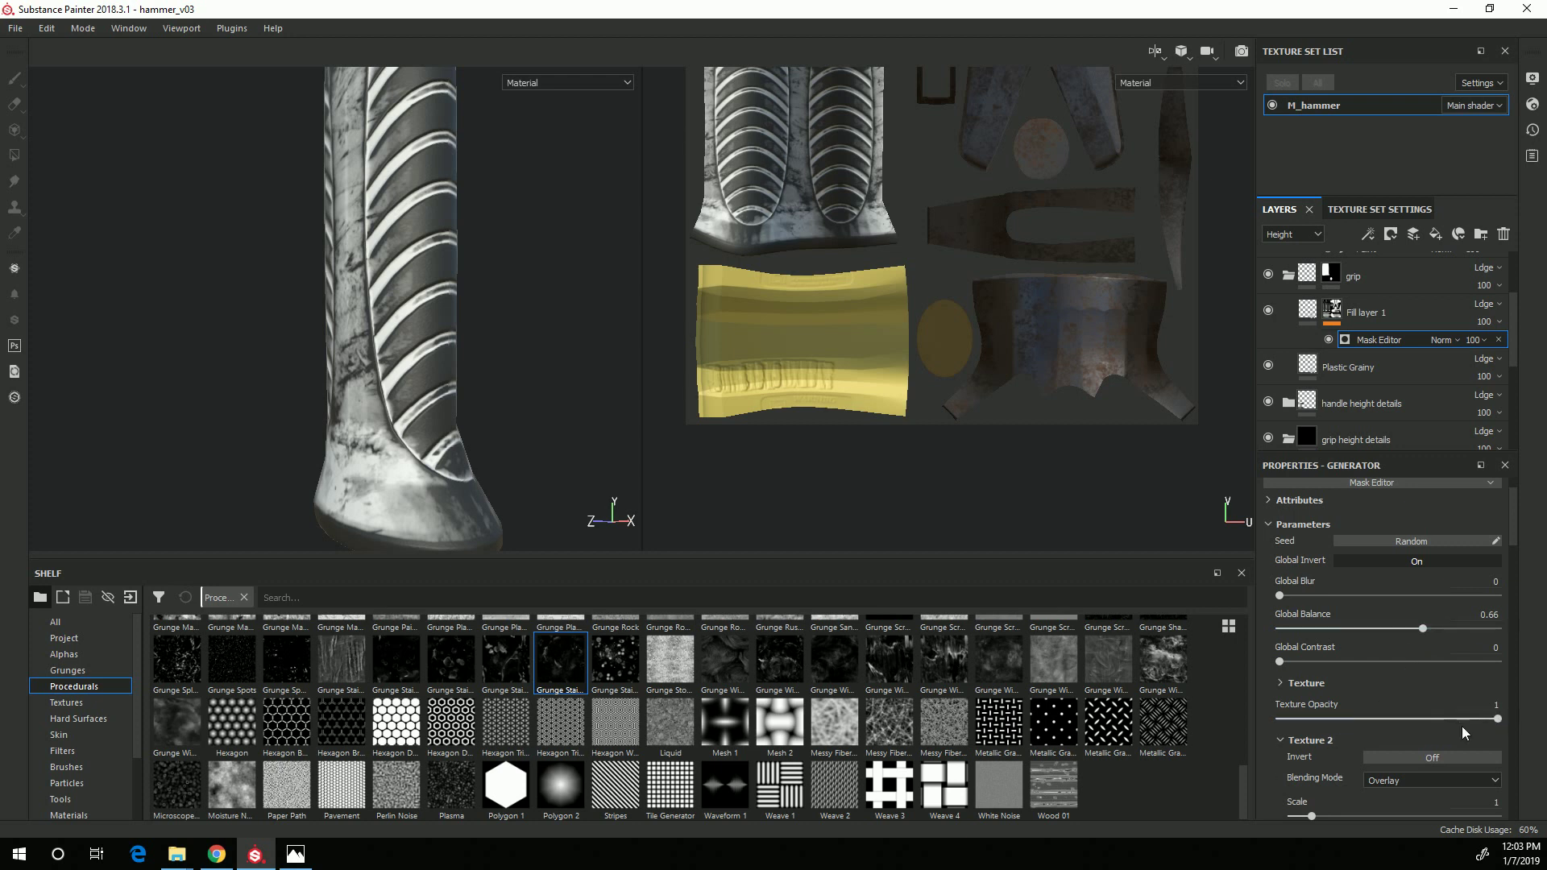
Set Texture 2's Contrast to -0.06 and Brightness to 0.36 in the Mask Editor to break up the wear.
mouse_move(1497, 719)
left_mouse_down()
mouse_move(1267, 723)
mouse_move(1497, 719)
left_mouse_up()
scroll(1398, 766, "down", 3)
mouse_move(1395, 753)
left_mouse_down()
mouse_move(1294, 755)
mouse_move(1454, 759)
mouse_move(1387, 754)
mouse_move(1455, 793)
mouse_move(1441, 795)
left_mouse_up()
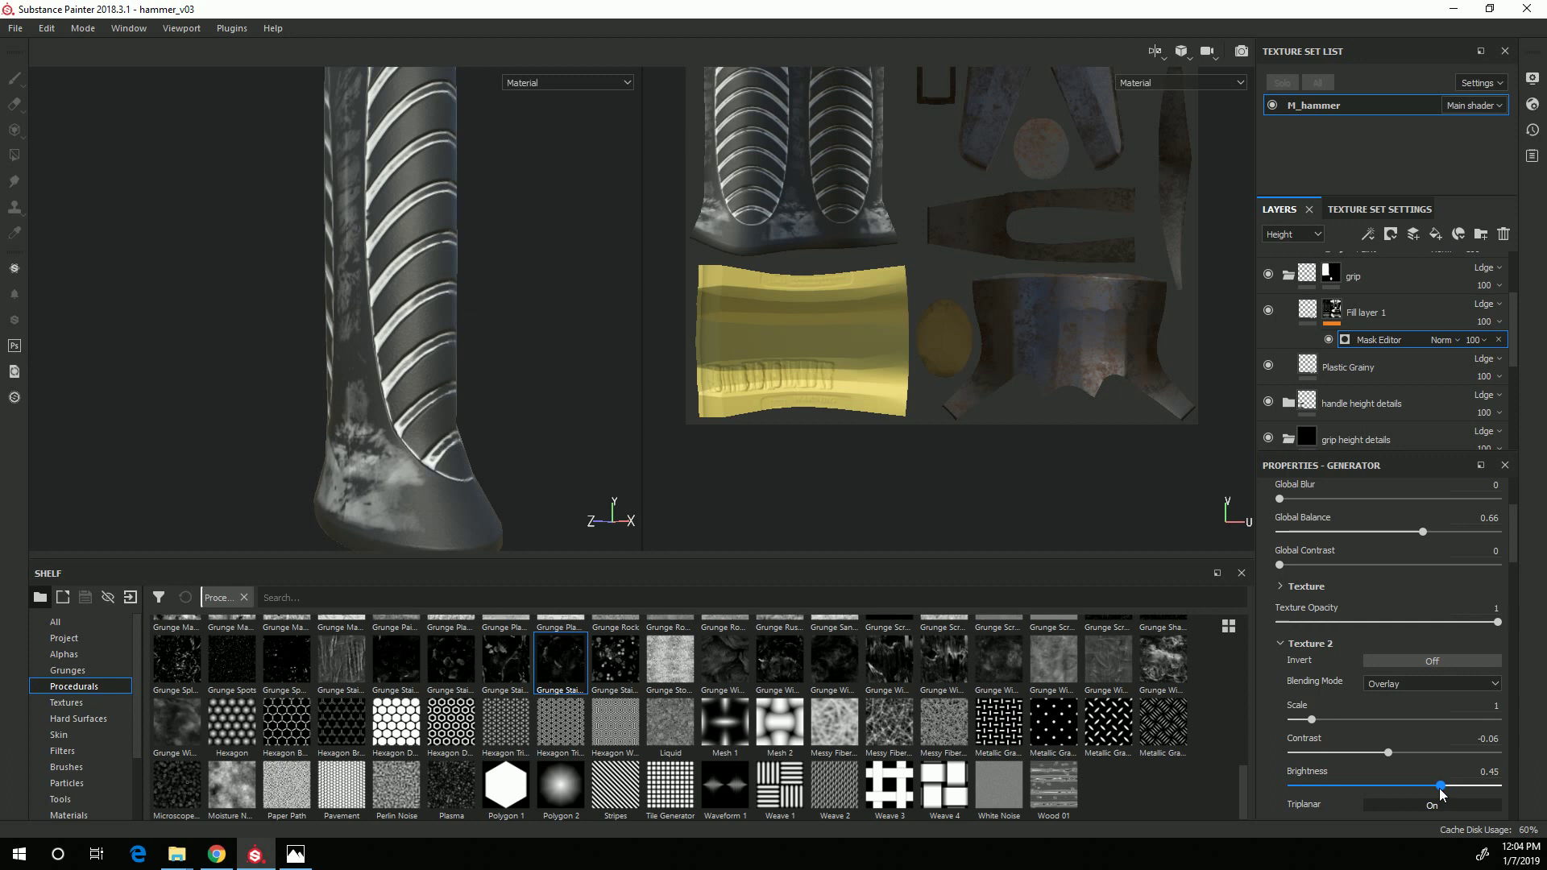
left_click_drag(512, 290, 524, 477, "alt")
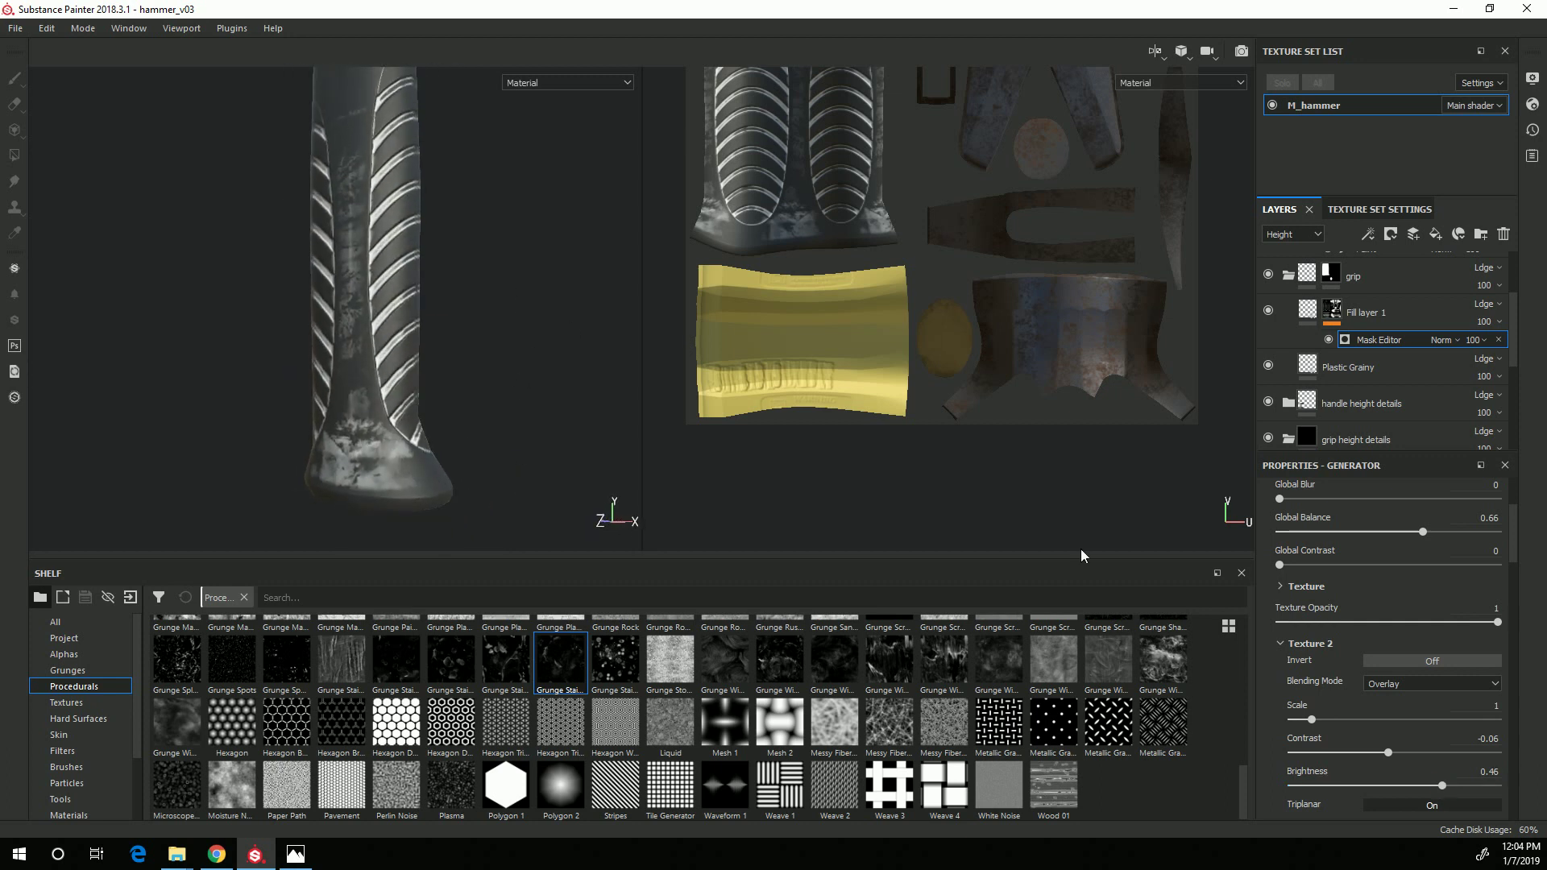
scroll(267, 495, "up", 3)
left_click_drag(1440, 785, 1431, 785)
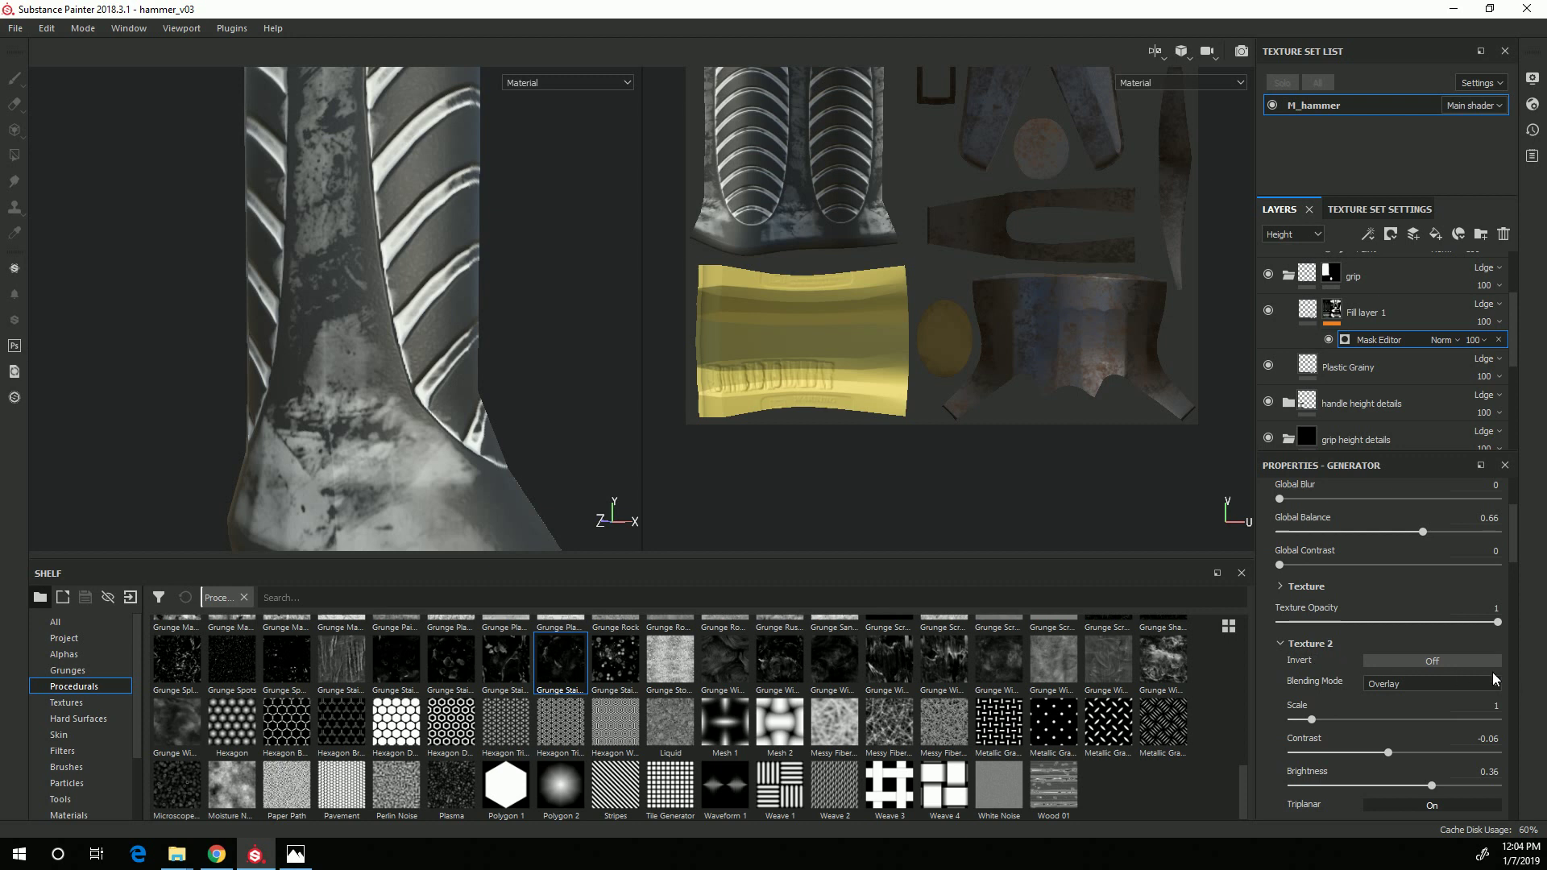
Try Multiply as the blending mode of the Mask Editor's Texture and return it to Overlay.
left_click(1280, 587)
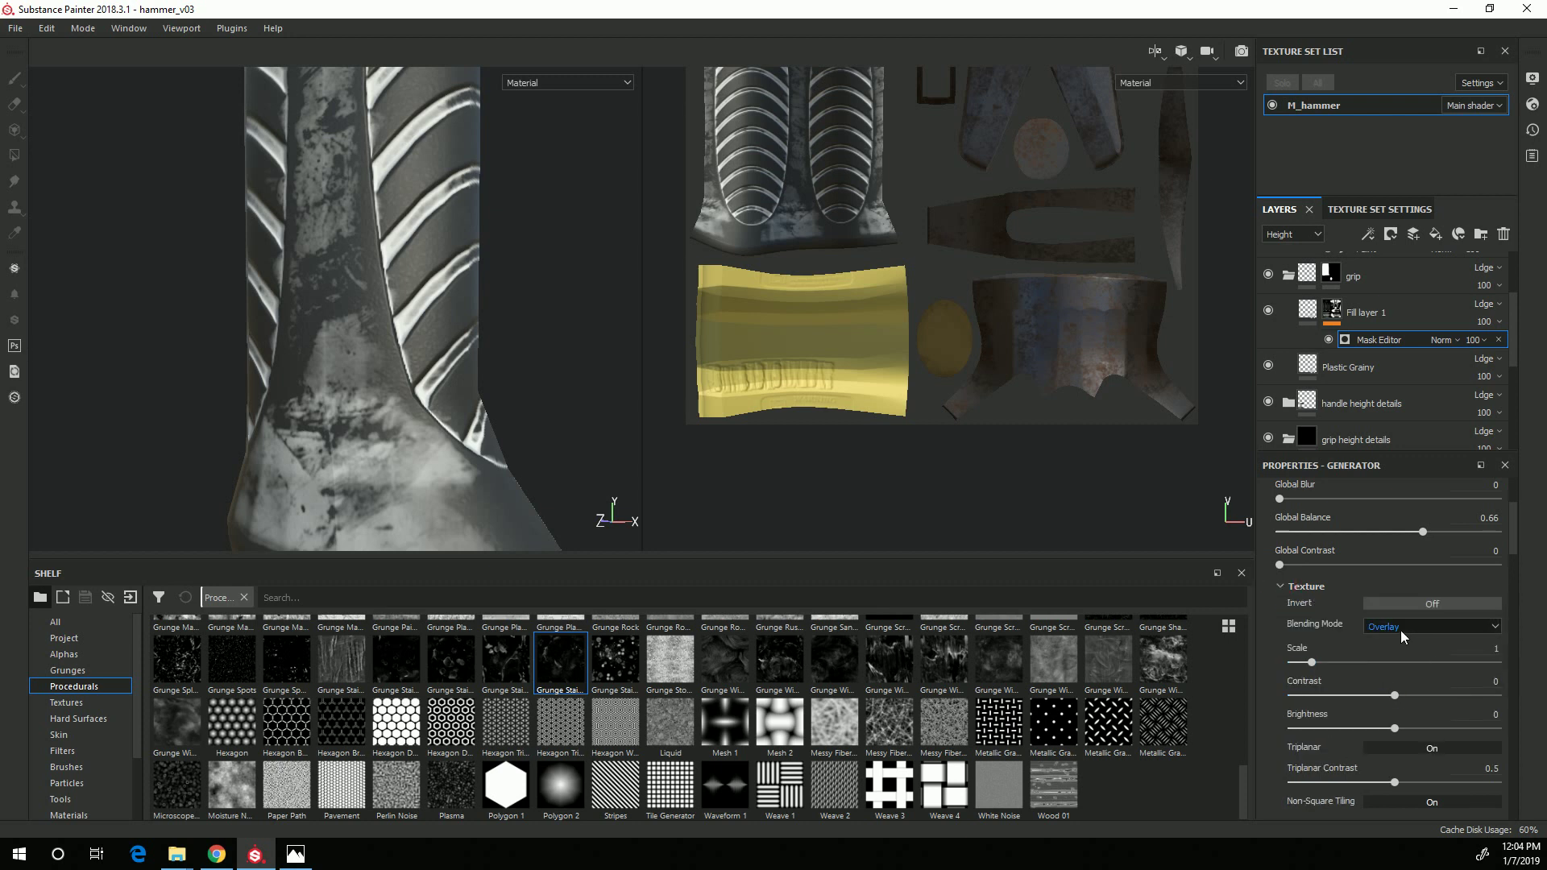
left_click(1492, 629)
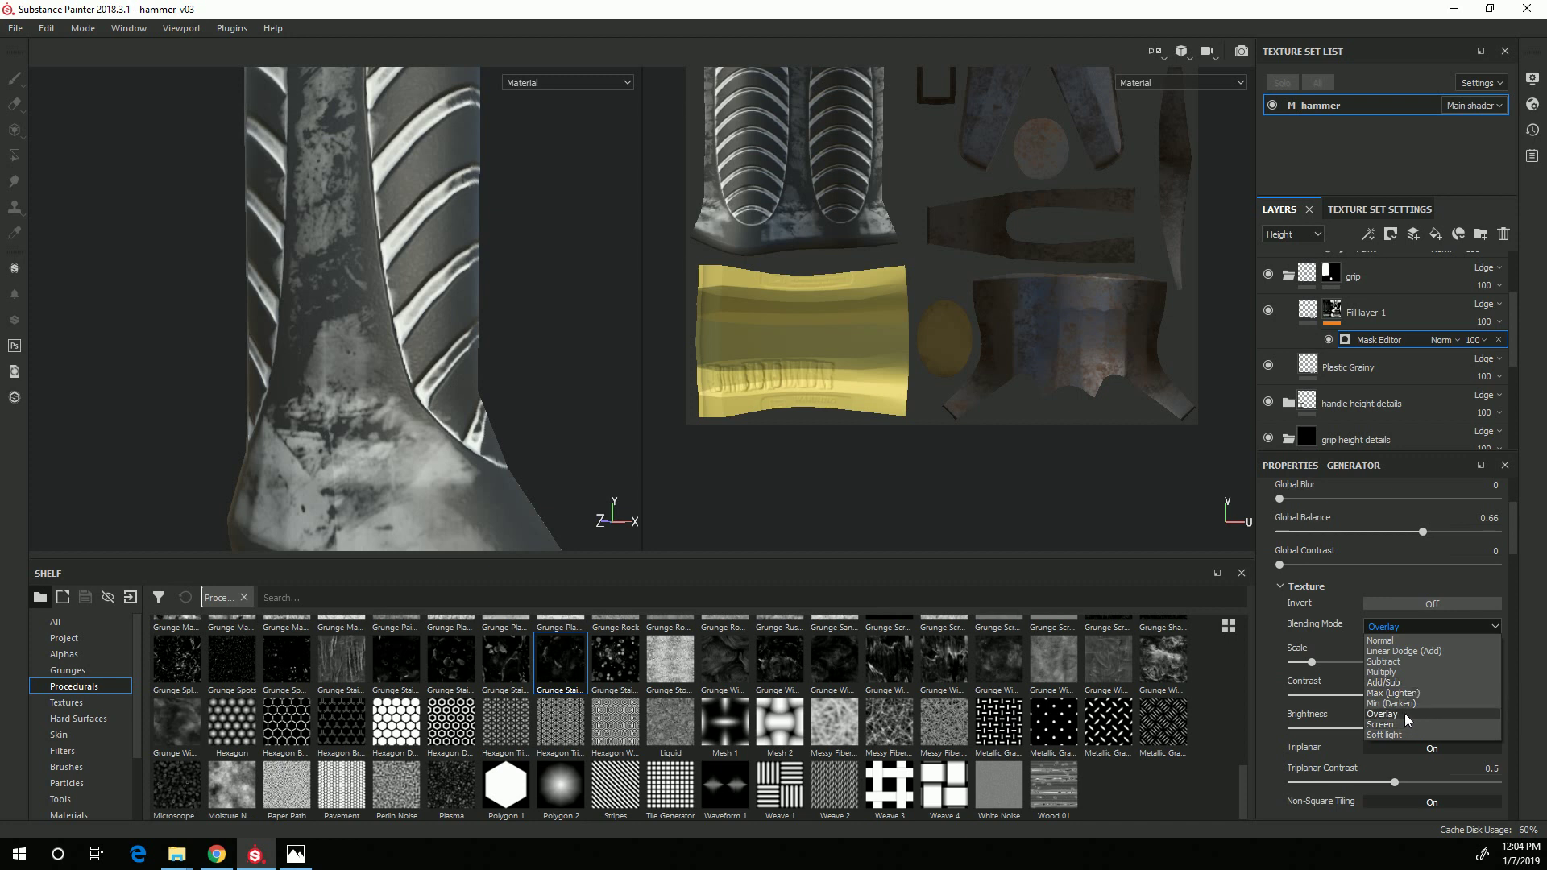
left_click(1398, 672)
left_click(1408, 629)
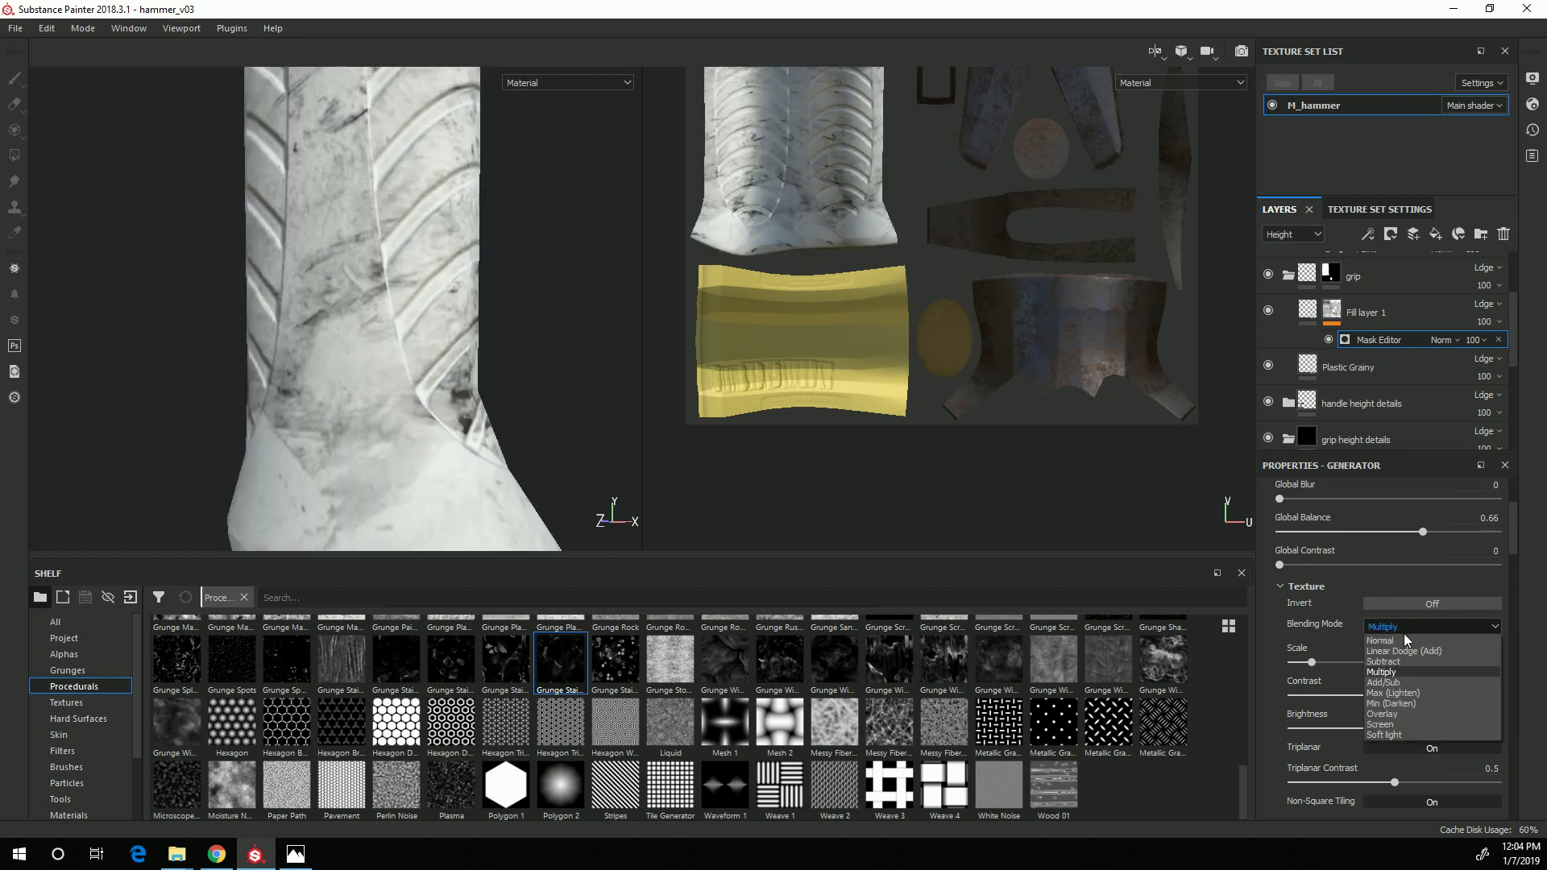
left_click(1409, 712)
Try out a brighter Texture in the Mask Editor, settling its Brightness at 0.04.
left_click_drag(506, 480, 358, 512, "alt")
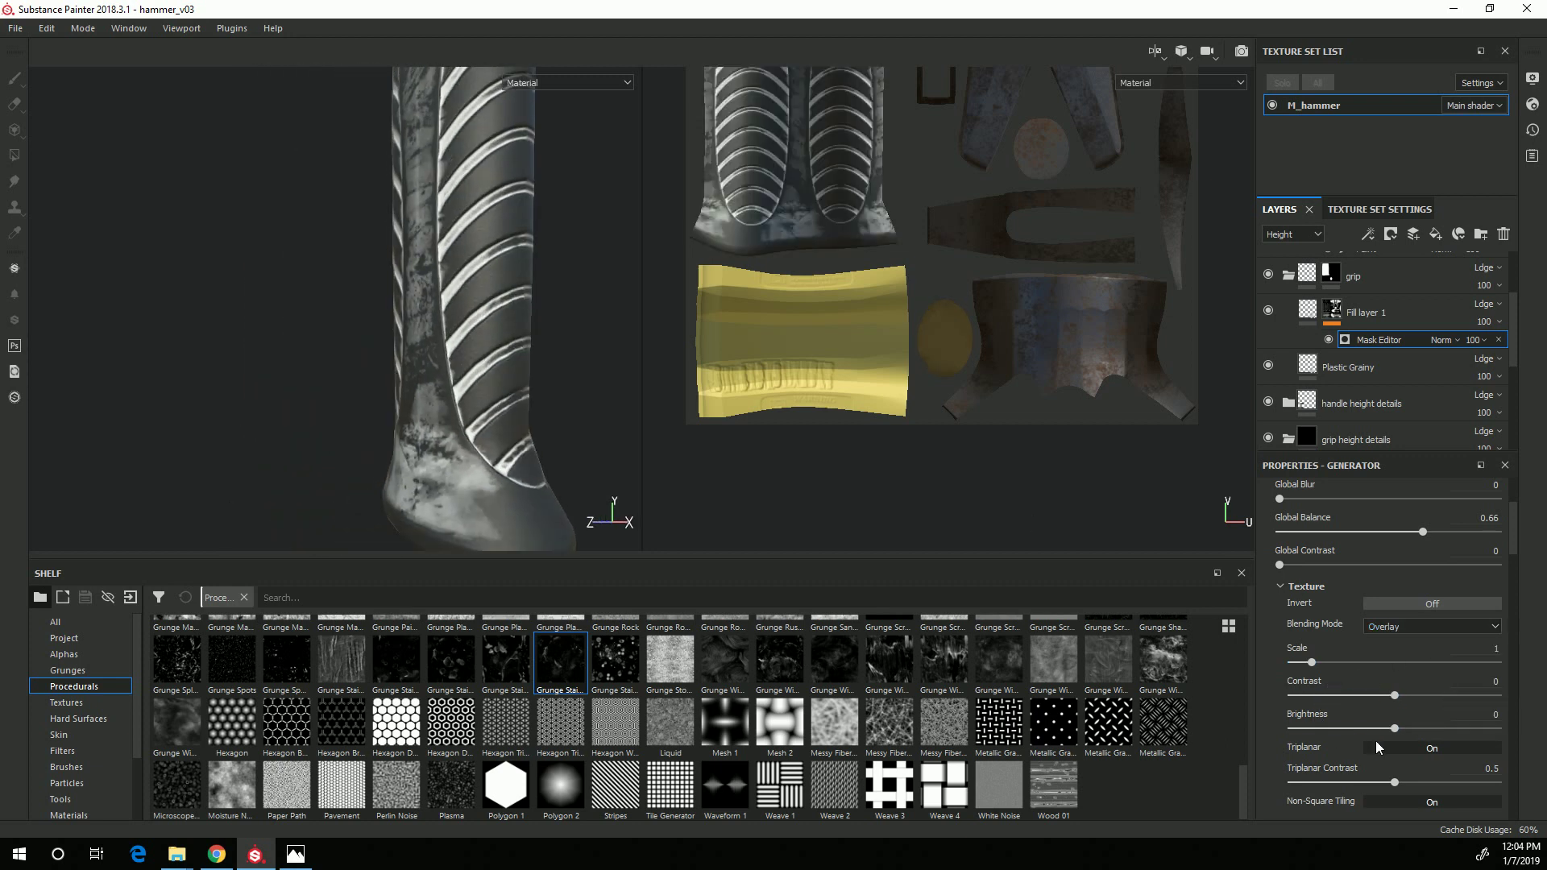
left_click_drag(1393, 733, 1416, 729)
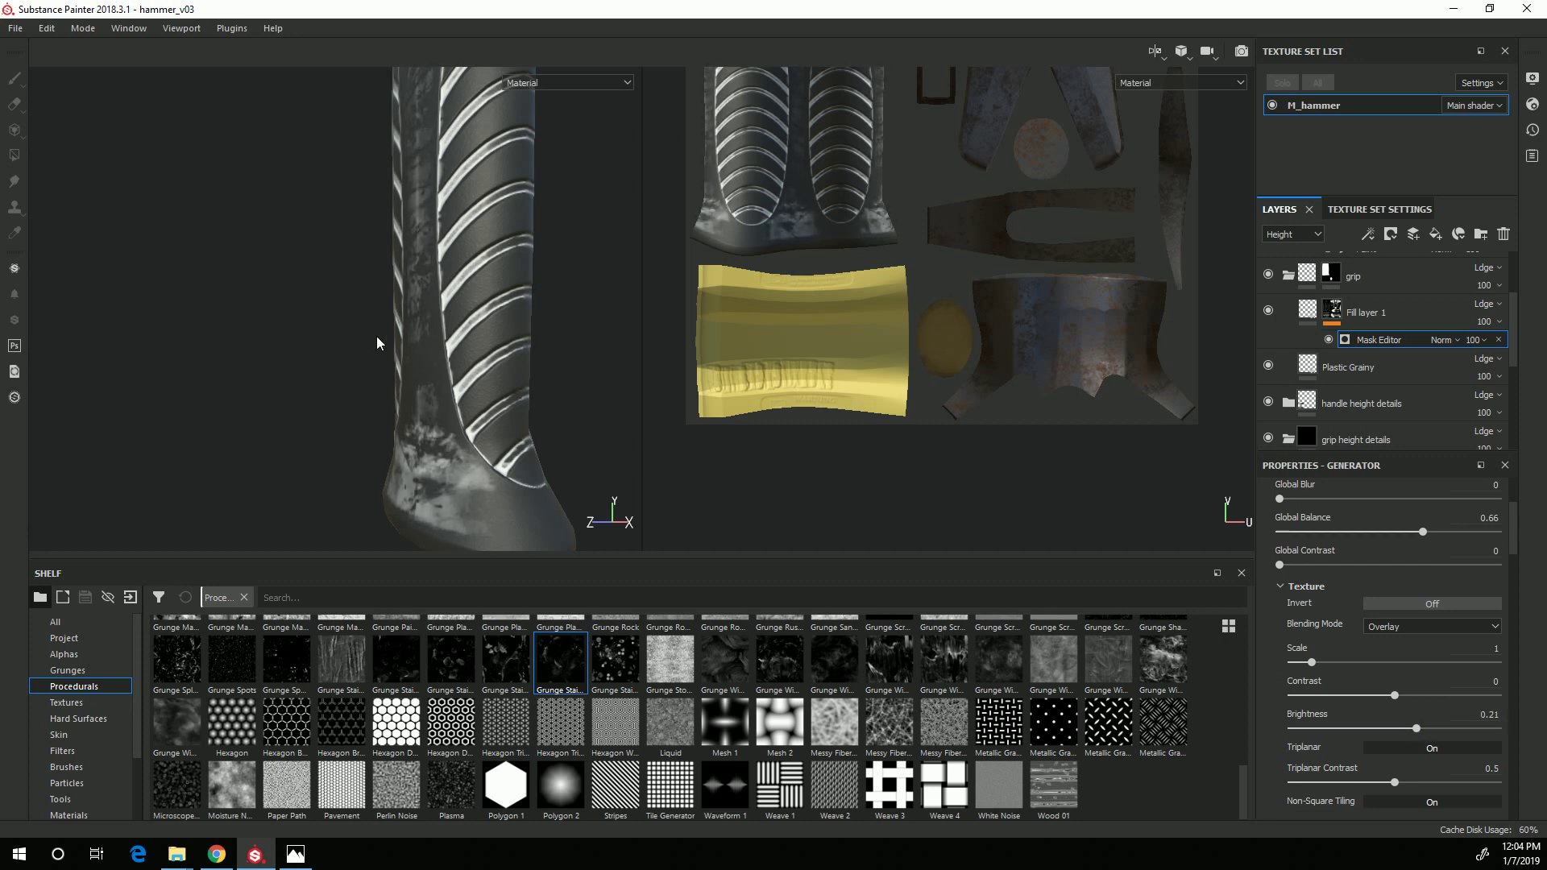
left_click_drag(525, 387, 476, 415, "alt")
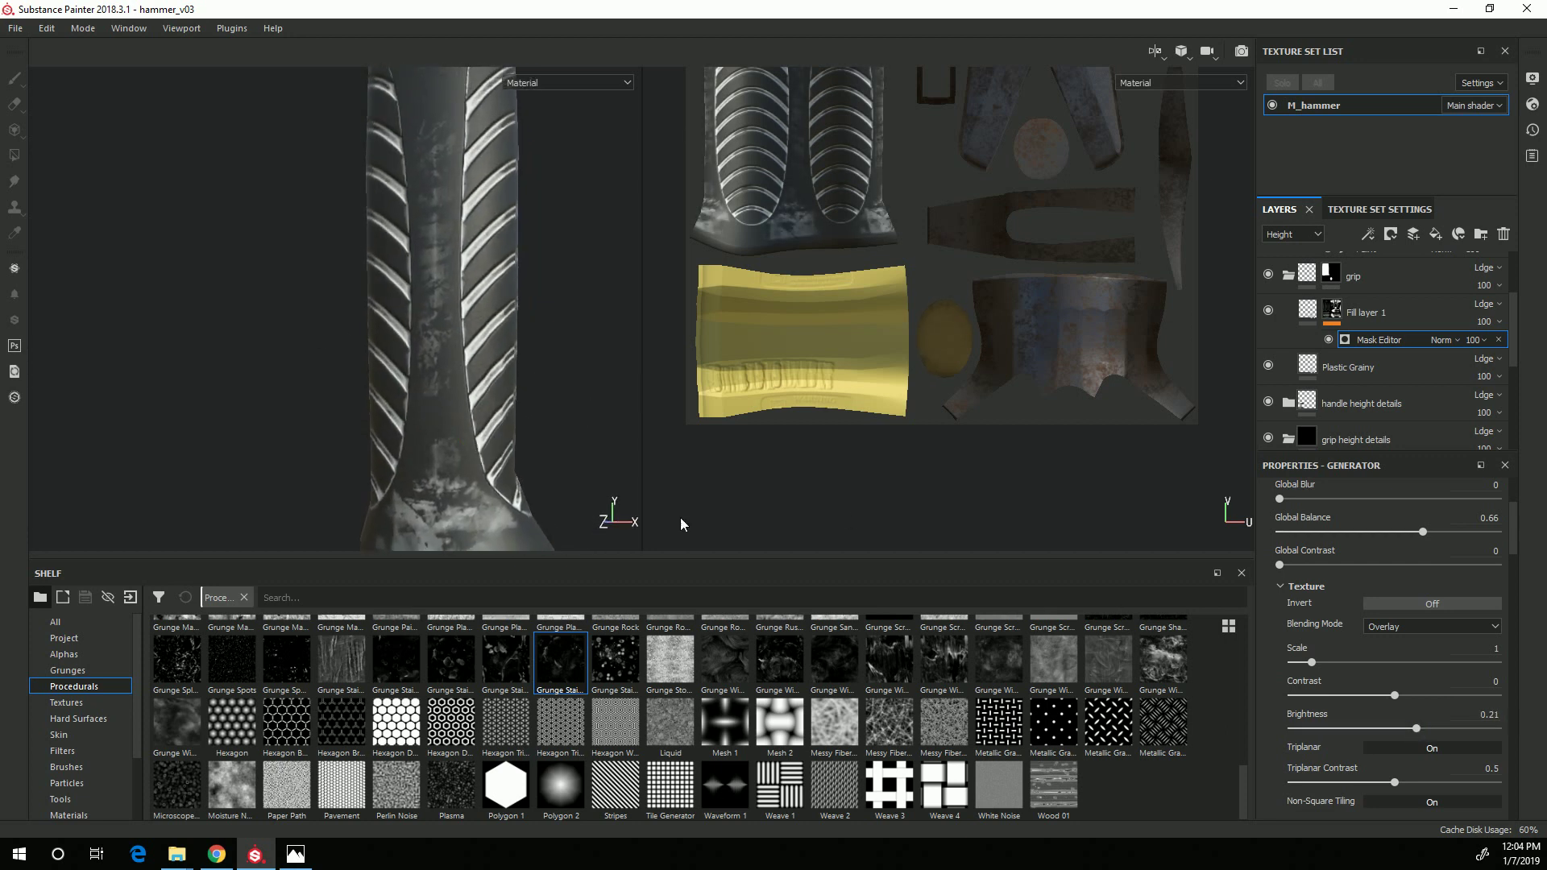
mouse_move(1414, 734)
left_mouse_down()
mouse_move(1363, 734)
mouse_move(1443, 734)
mouse_move(1396, 739)
left_mouse_up()
Set Texture 2's Brightness to 0.06 in the Mask Editor, keeping Texture Opacity at 1.
scroll(1343, 777, "down", 2)
scroll(1362, 775, "down", 4)
mouse_move(1488, 698)
left_mouse_down()
mouse_move(1402, 712)
mouse_move(1497, 712)
left_mouse_up()
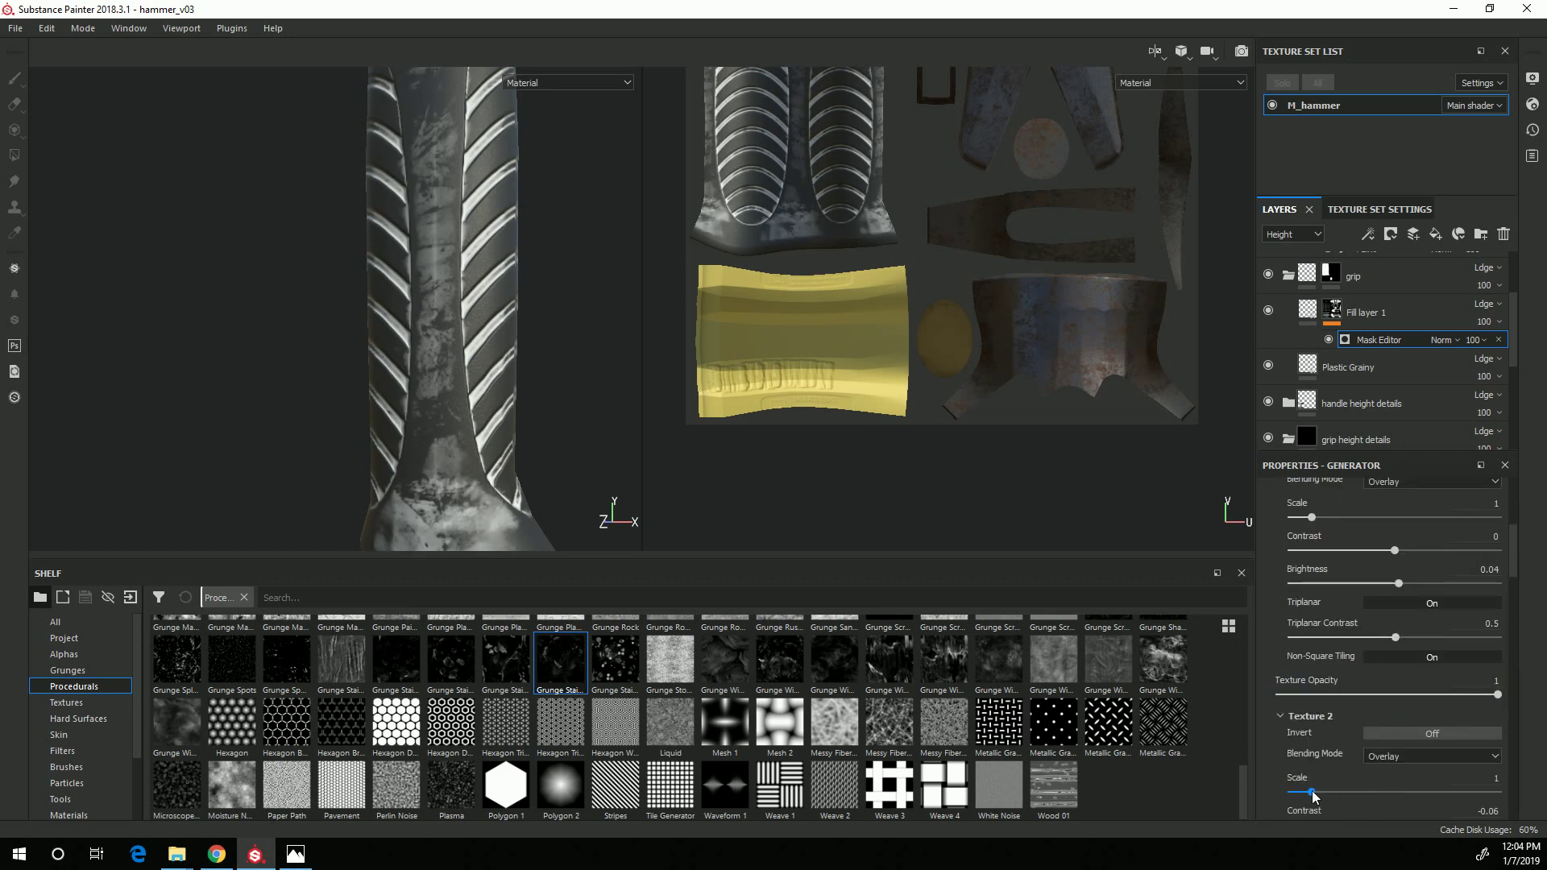
scroll(1353, 786, "down", 4)
left_click_drag(1431, 765, 1402, 772)
left_click_drag(447, 415, 371, 483, "alt")
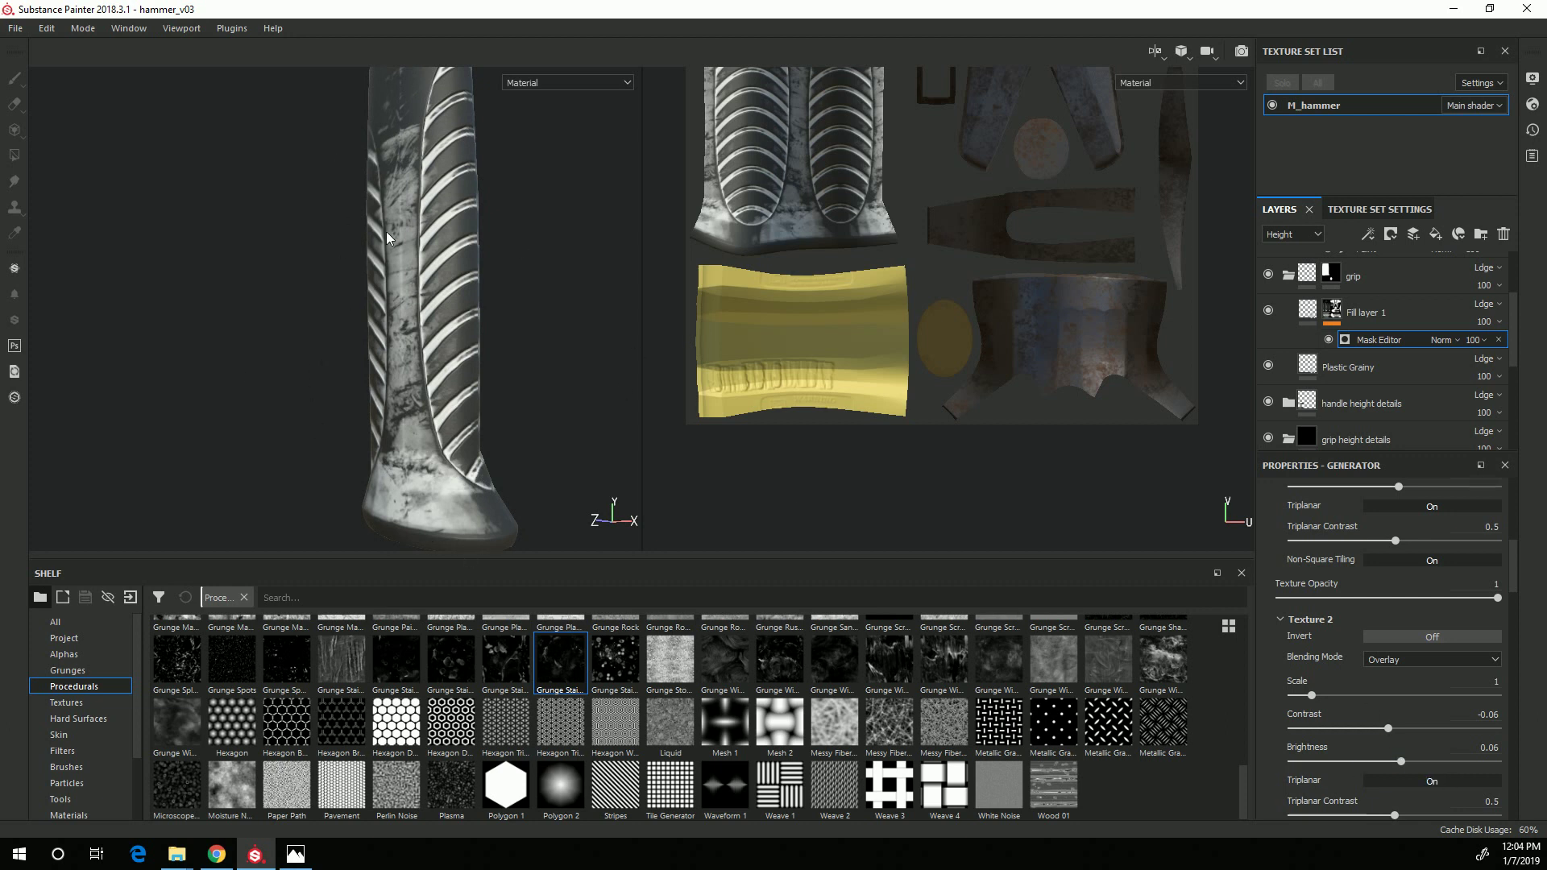
Replace the Mask Editor's Texture (Secondary) input with Grunge Map 007 and check the wear on the grip.
scroll(1410, 708, "down", 7)
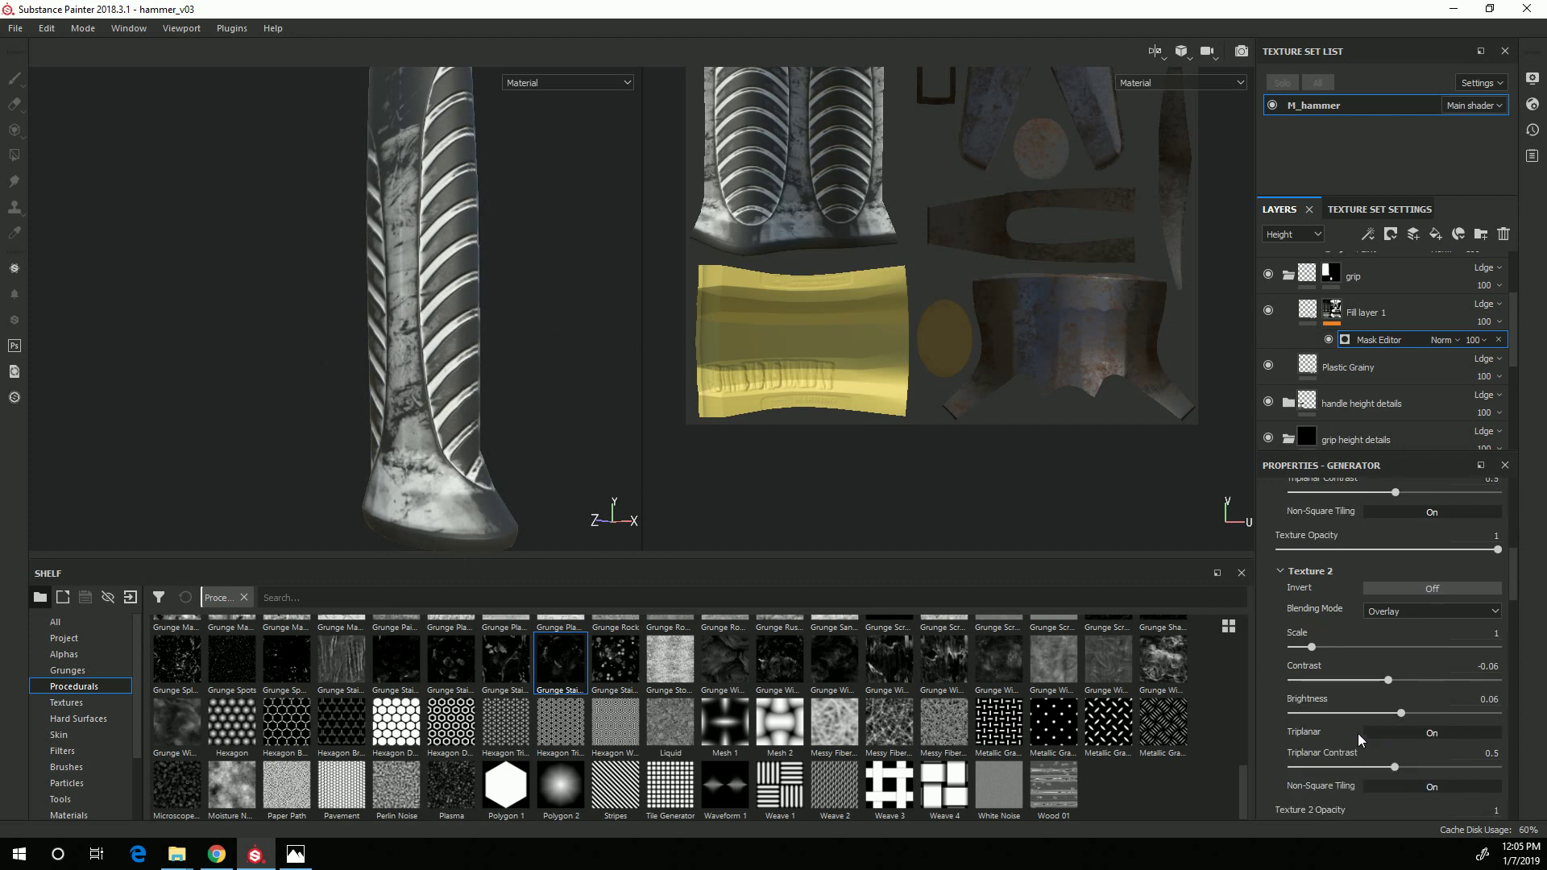
scroll(1434, 708, "down", 8)
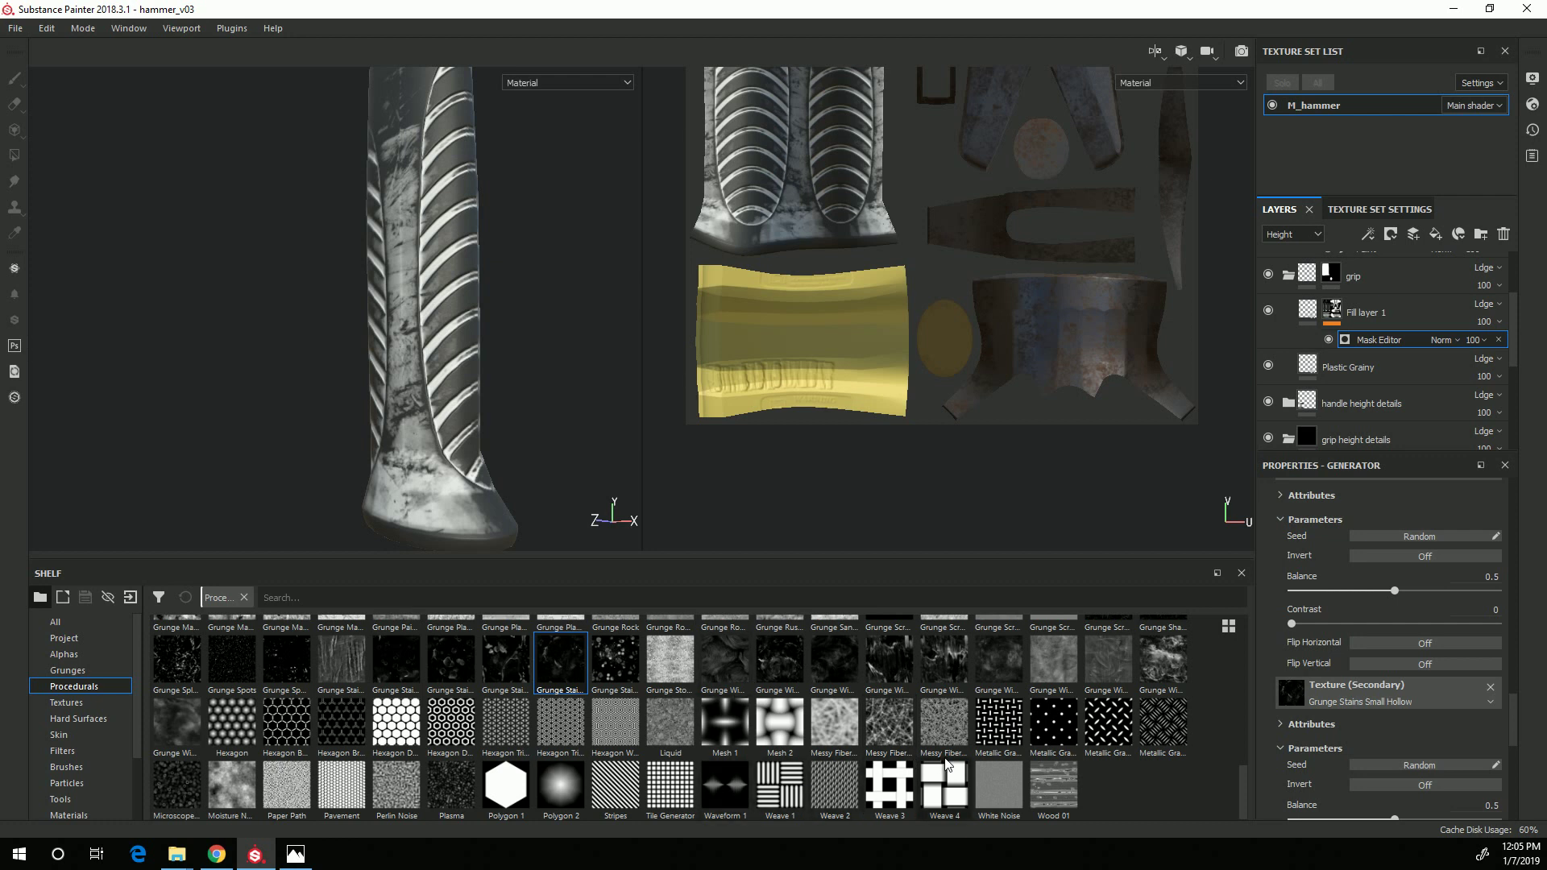
scroll(816, 766, "up", 3)
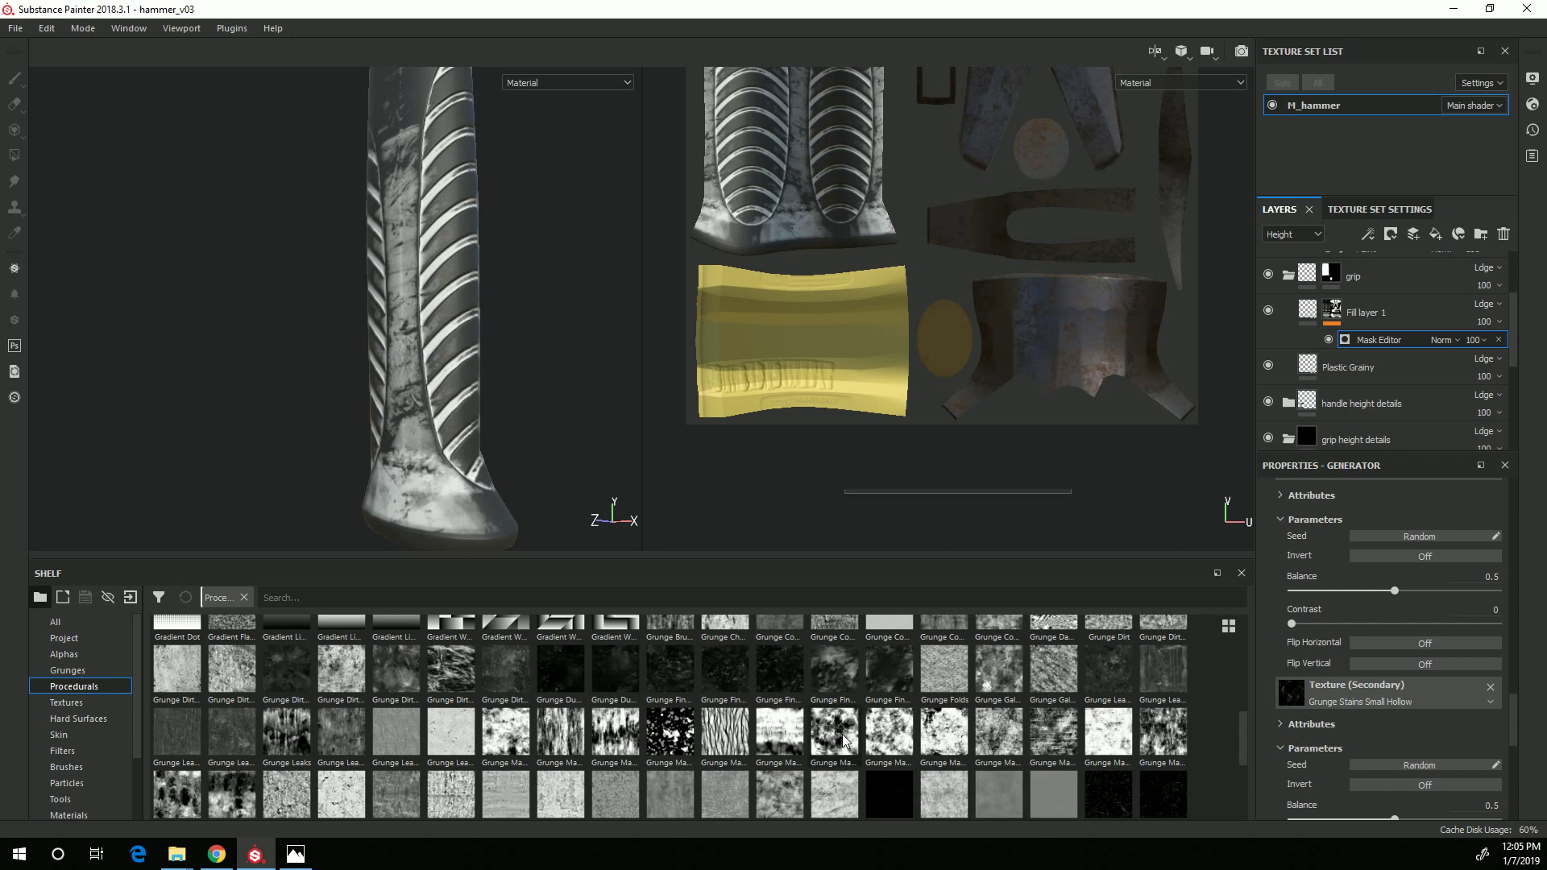
mouse_move(844, 739)
left_click_drag(830, 748, 1319, 699)
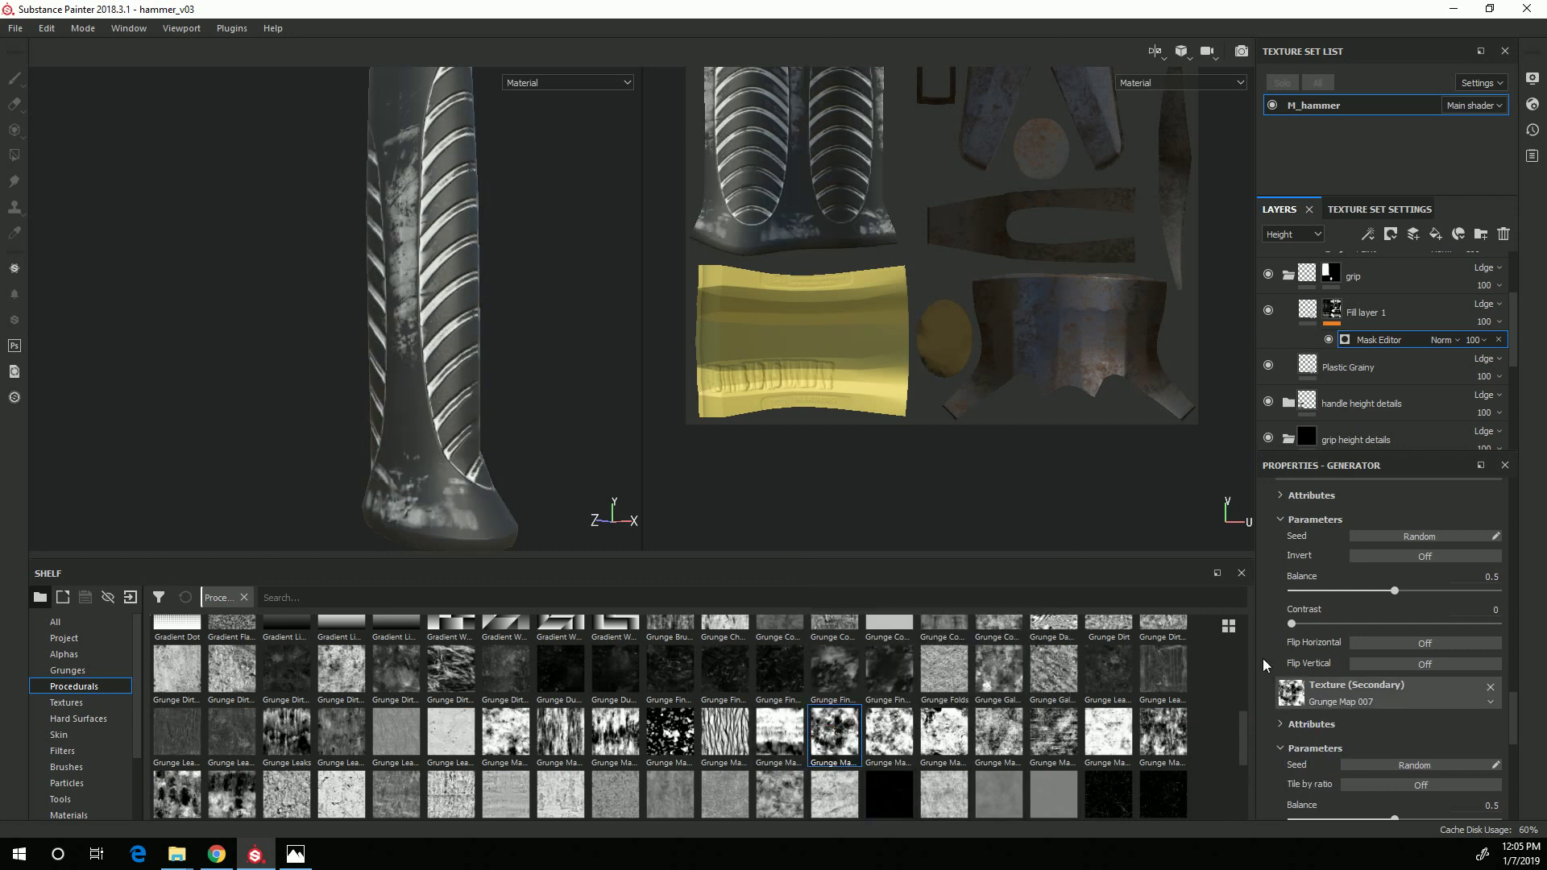
left_click_drag(371, 372, 355, 483, "alt")
left_click_drag(310, 428, 355, 431, "alt")
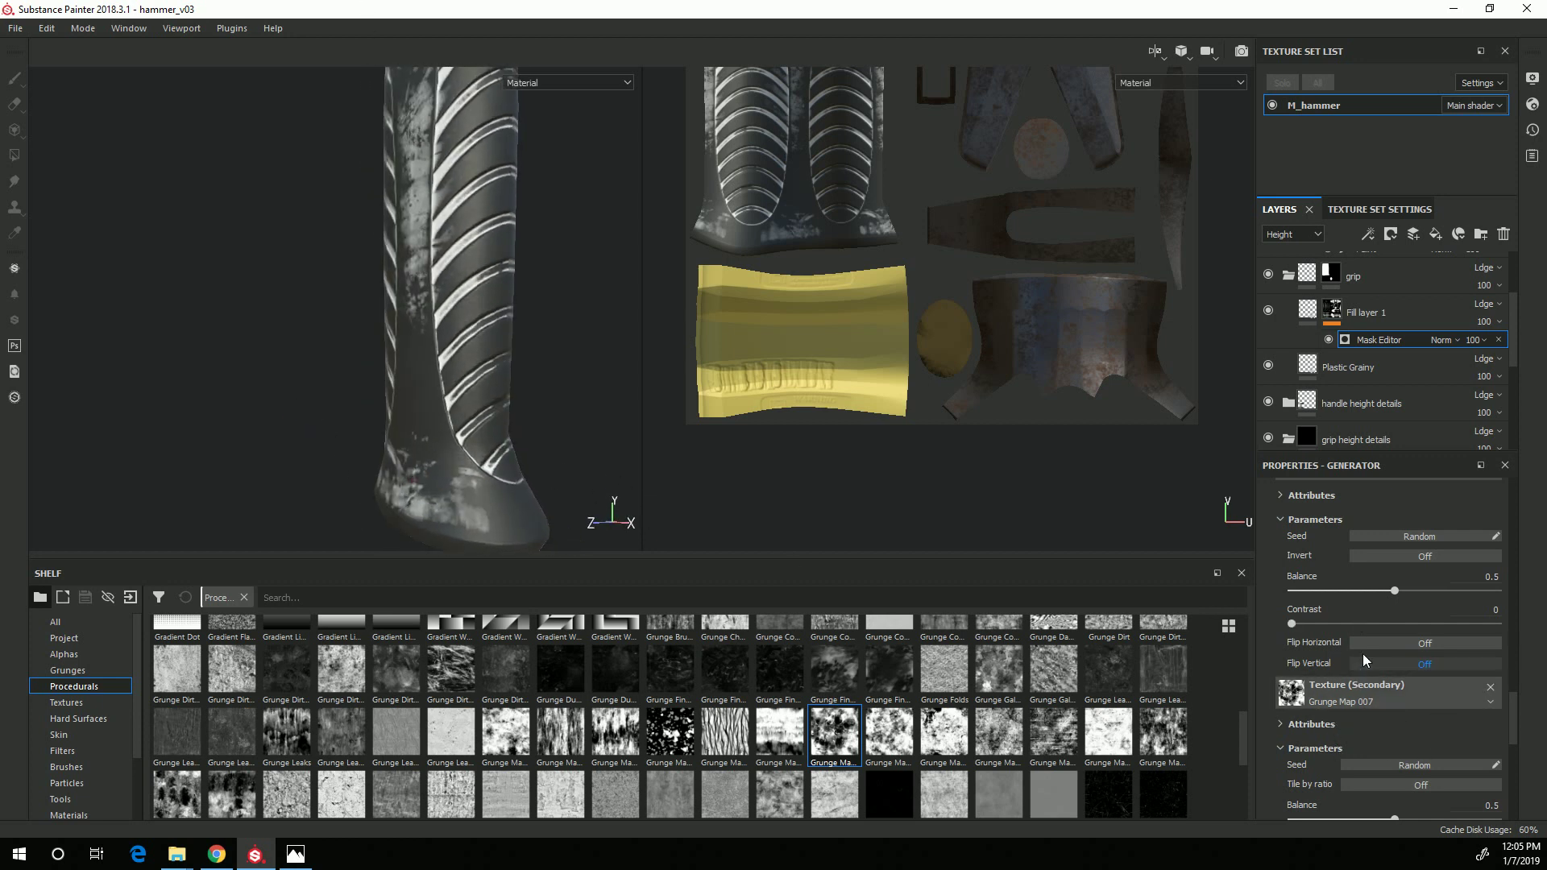
Set the primary texture's Balance to 0.47 and try out its Invert option, leaving it off.
left_click_drag(1383, 594, 1387, 593)
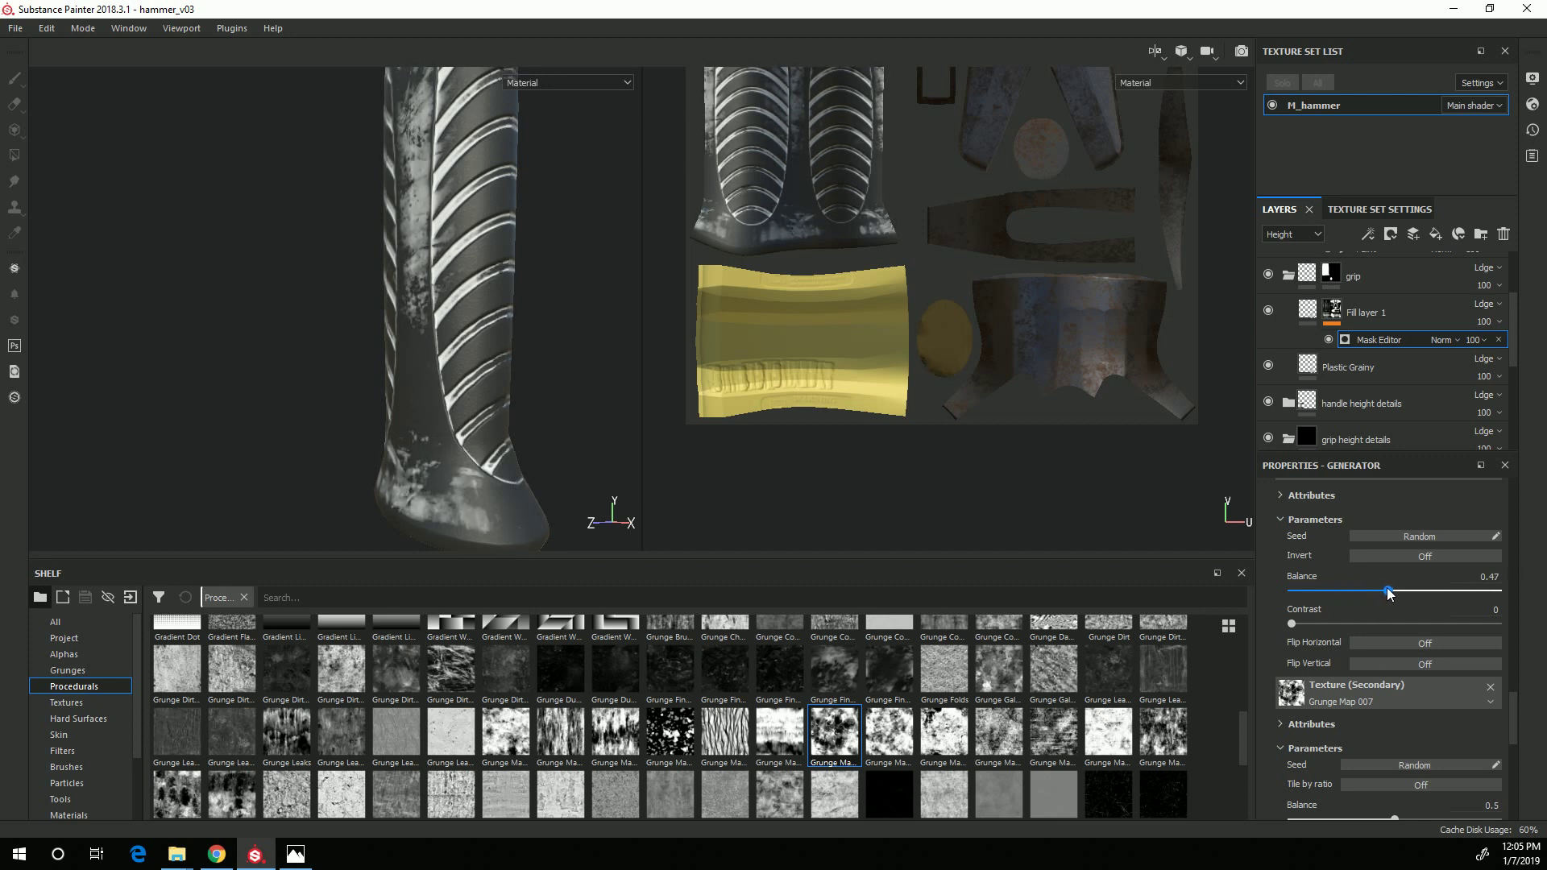
left_click(1439, 557)
left_click(1439, 558)
left_click(1439, 557)
left_click(1439, 557)
Set Grunge Map 007's Balance to 0.61 and Contrast to 0, and inspect the wear around the grip.
scroll(1421, 724, "down", 1)
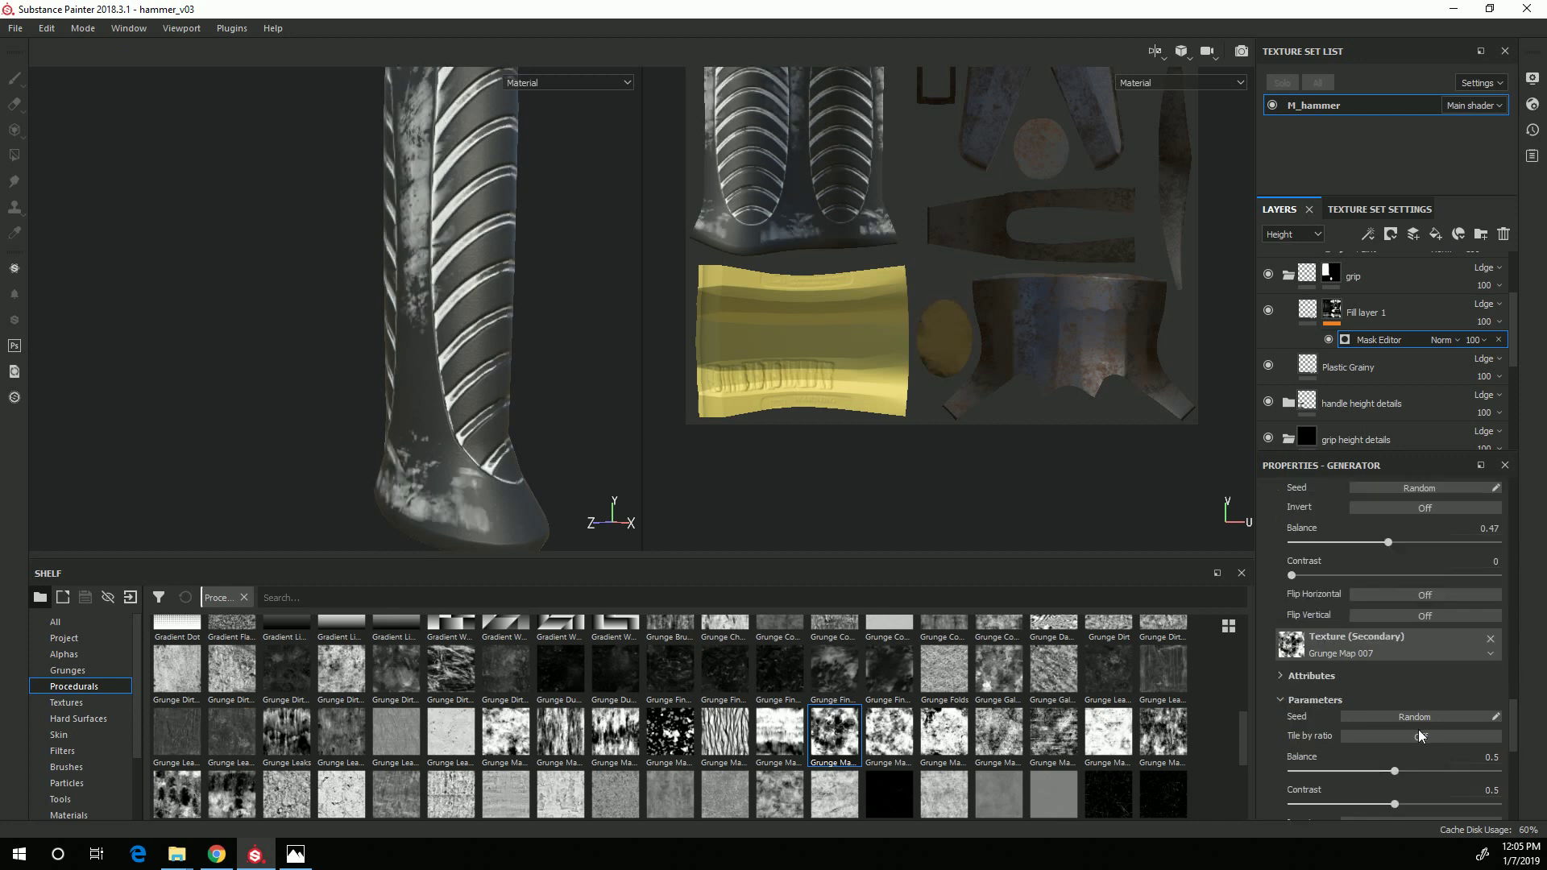
mouse_move(1394, 771)
left_mouse_down()
mouse_move(1355, 775)
mouse_move(1375, 776)
mouse_move(1330, 805)
mouse_move(1284, 805)
mouse_move(1513, 812)
mouse_move(1306, 814)
mouse_move(1385, 777)
mouse_move(1338, 779)
mouse_move(1417, 782)
left_mouse_up()
left_click_drag(283, 404, 442, 338, "alt")
left_click_drag(474, 455, 569, 372, "alt")
right_click_drag(569, 372, 431, 222, "alt")
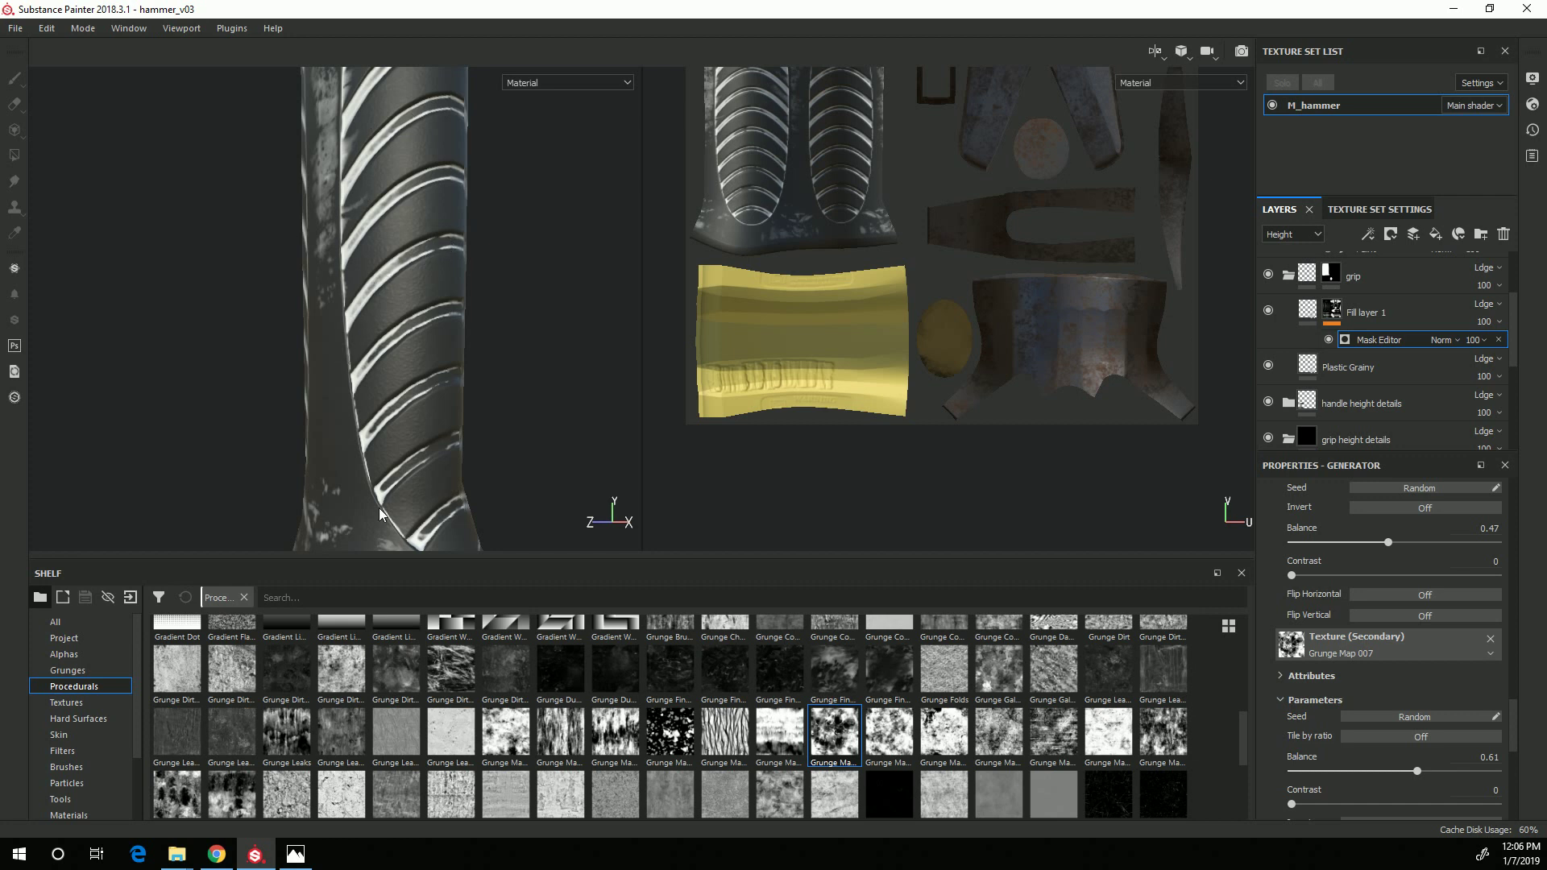
left_click_drag(404, 286, 335, 184, "alt")
mouse_move(301, 437)
left_mouse_down("alt")
mouse_move(259, 431)
mouse_move(311, 441)
left_mouse_up("alt")
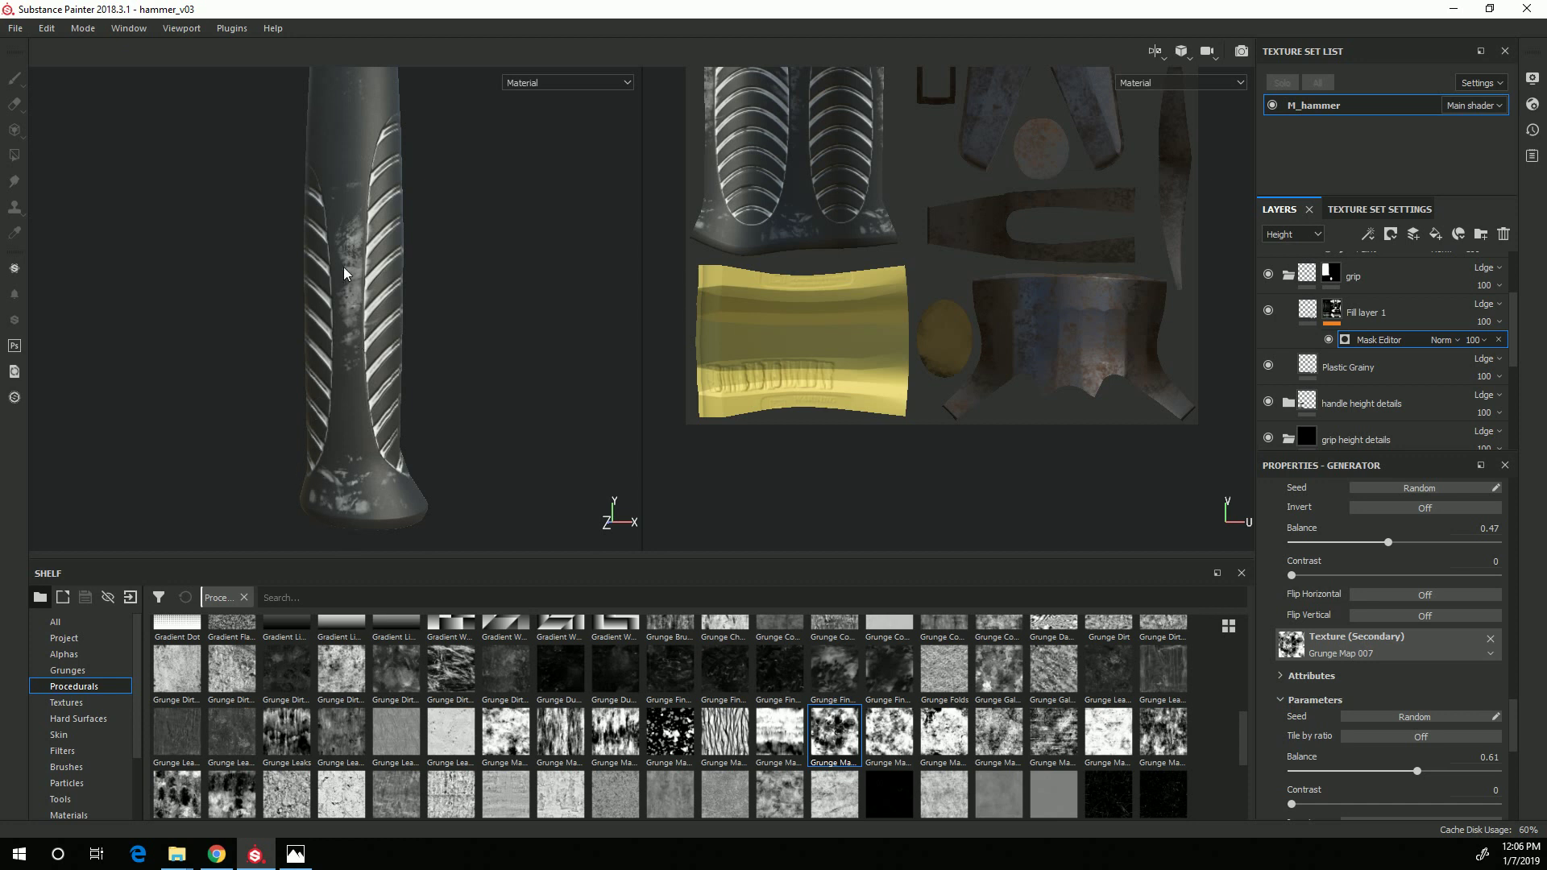
left_click_drag(355, 312, 484, 403, "alt")
right_click_drag(483, 402, 483, 395, "alt")
left_click_drag(460, 429, 425, 358, "alt")
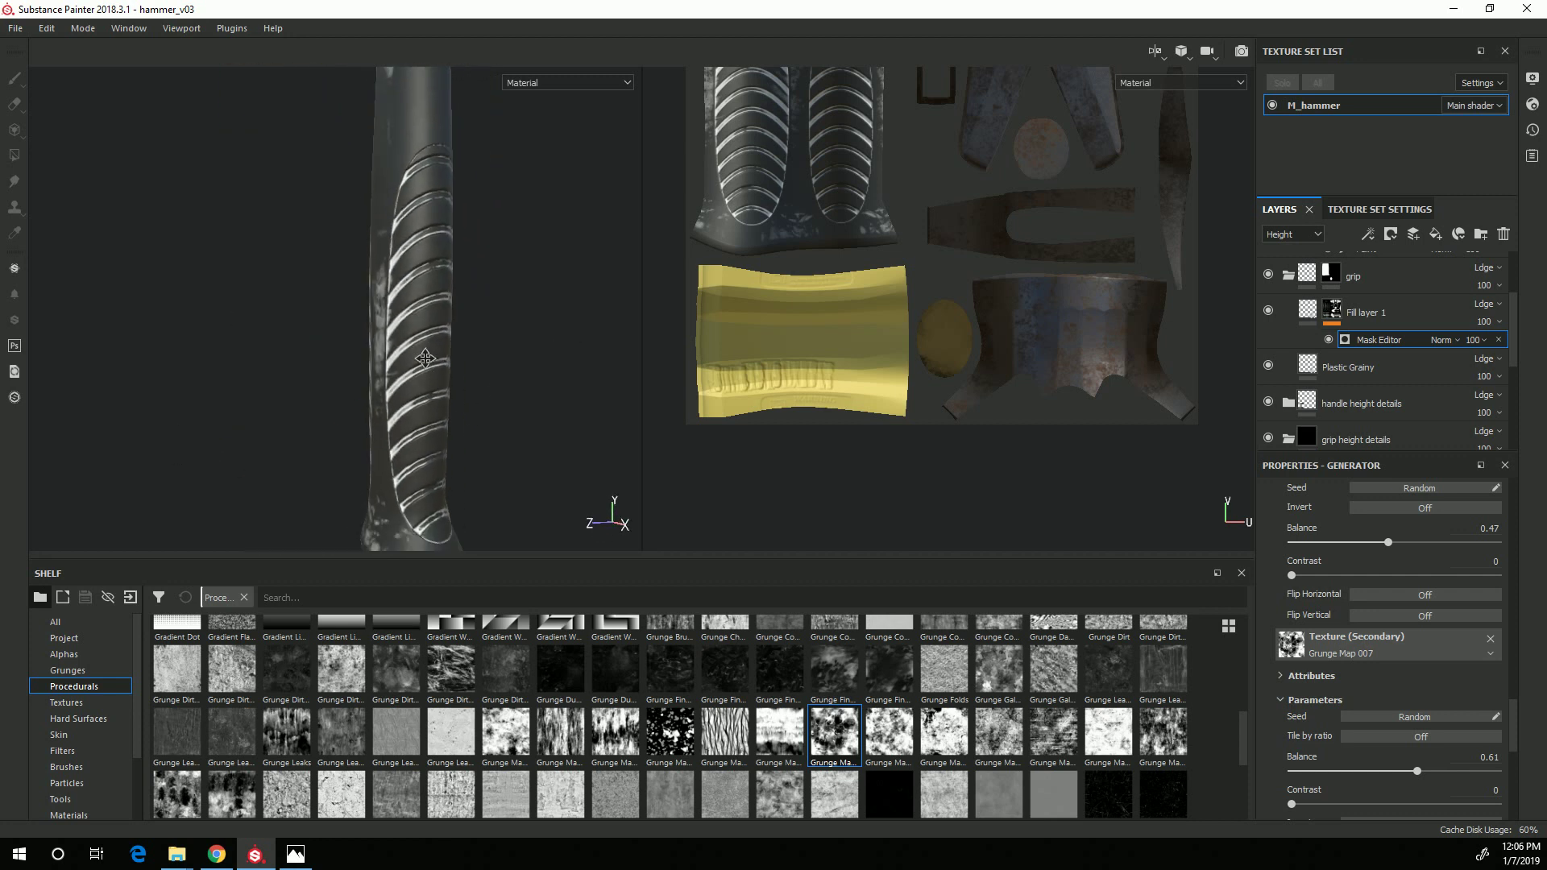
Raise the Mask Editor's Ambient Occlusion Opacity to 1 and check the grip's ridges up close.
scroll(1305, 665, "up", 3)
scroll(1331, 683, "up", 2)
scroll(1394, 697, "down", 1)
scroll(1371, 674, "up", 4)
scroll(1374, 688, "up", 3)
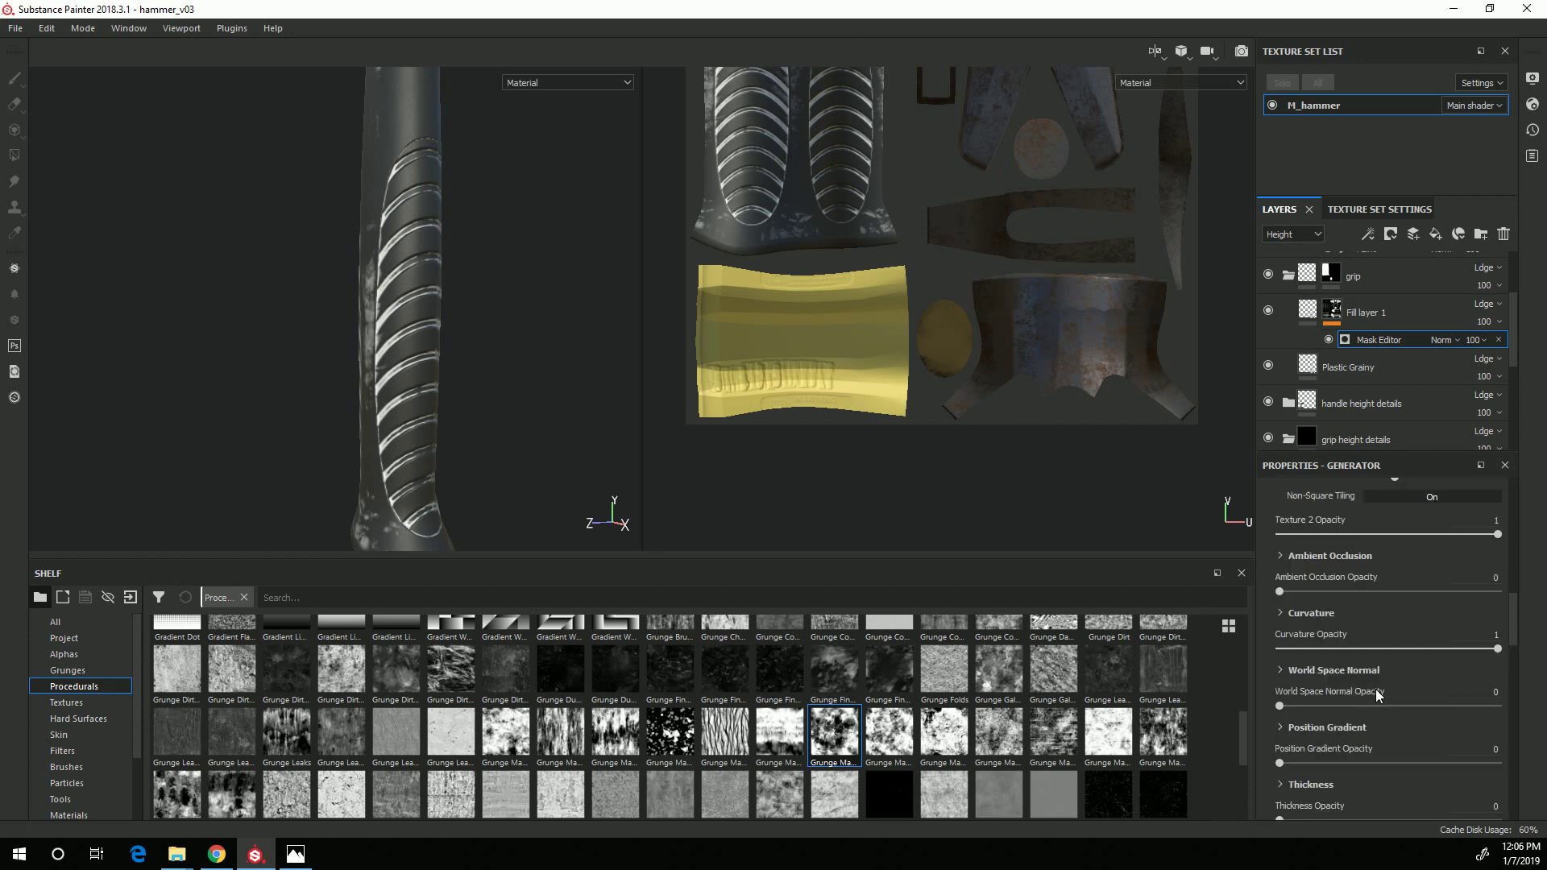
left_click_drag(1279, 592, 1352, 604)
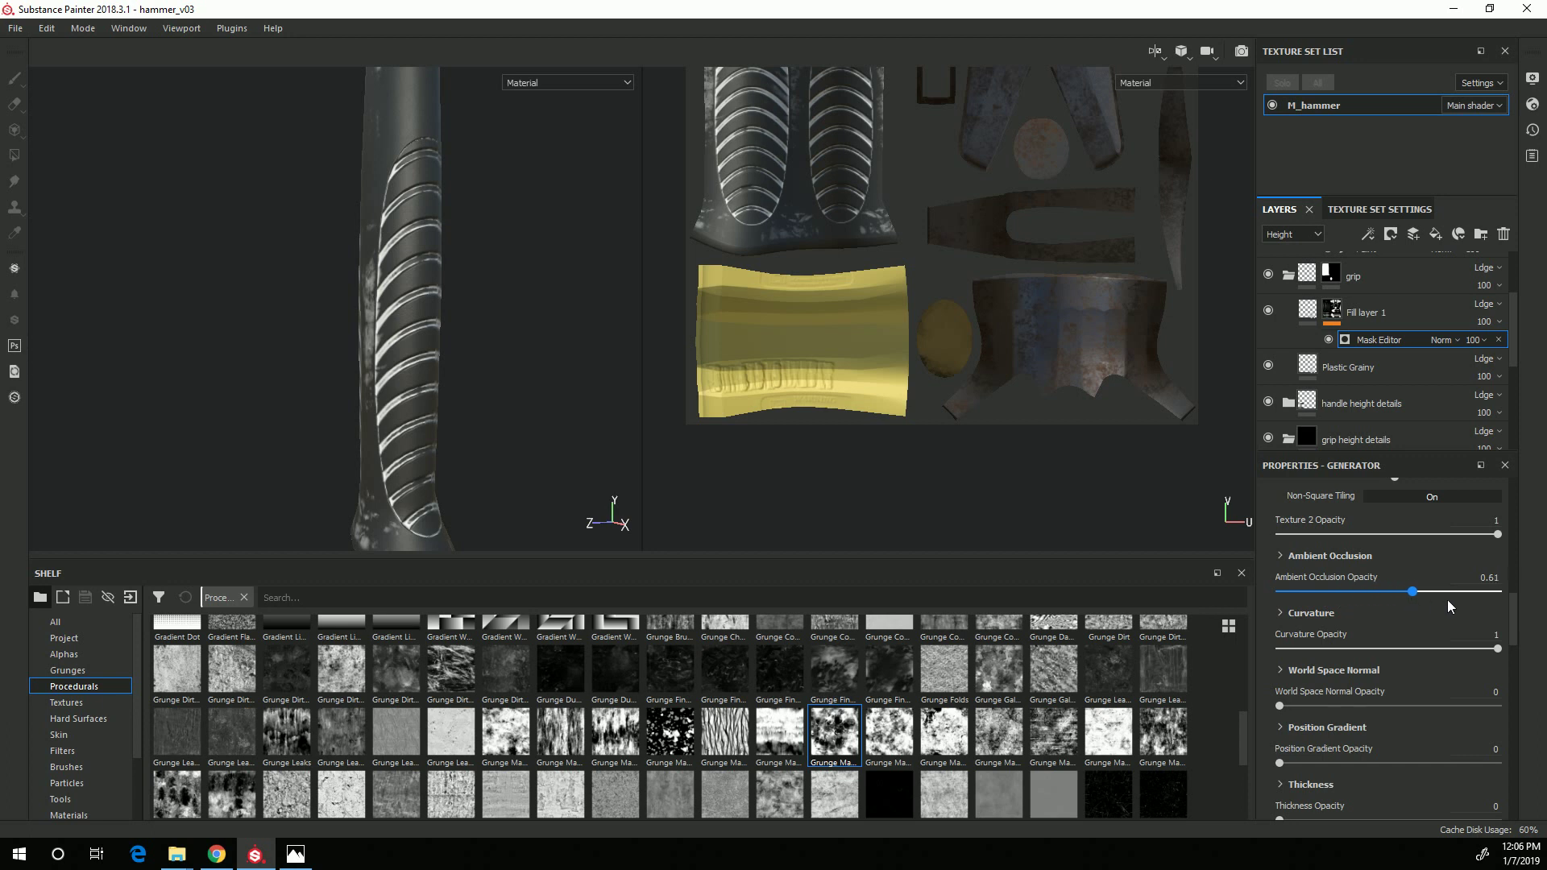
left_click_drag(1457, 606, 1537, 611)
scroll(414, 306, "up", 5)
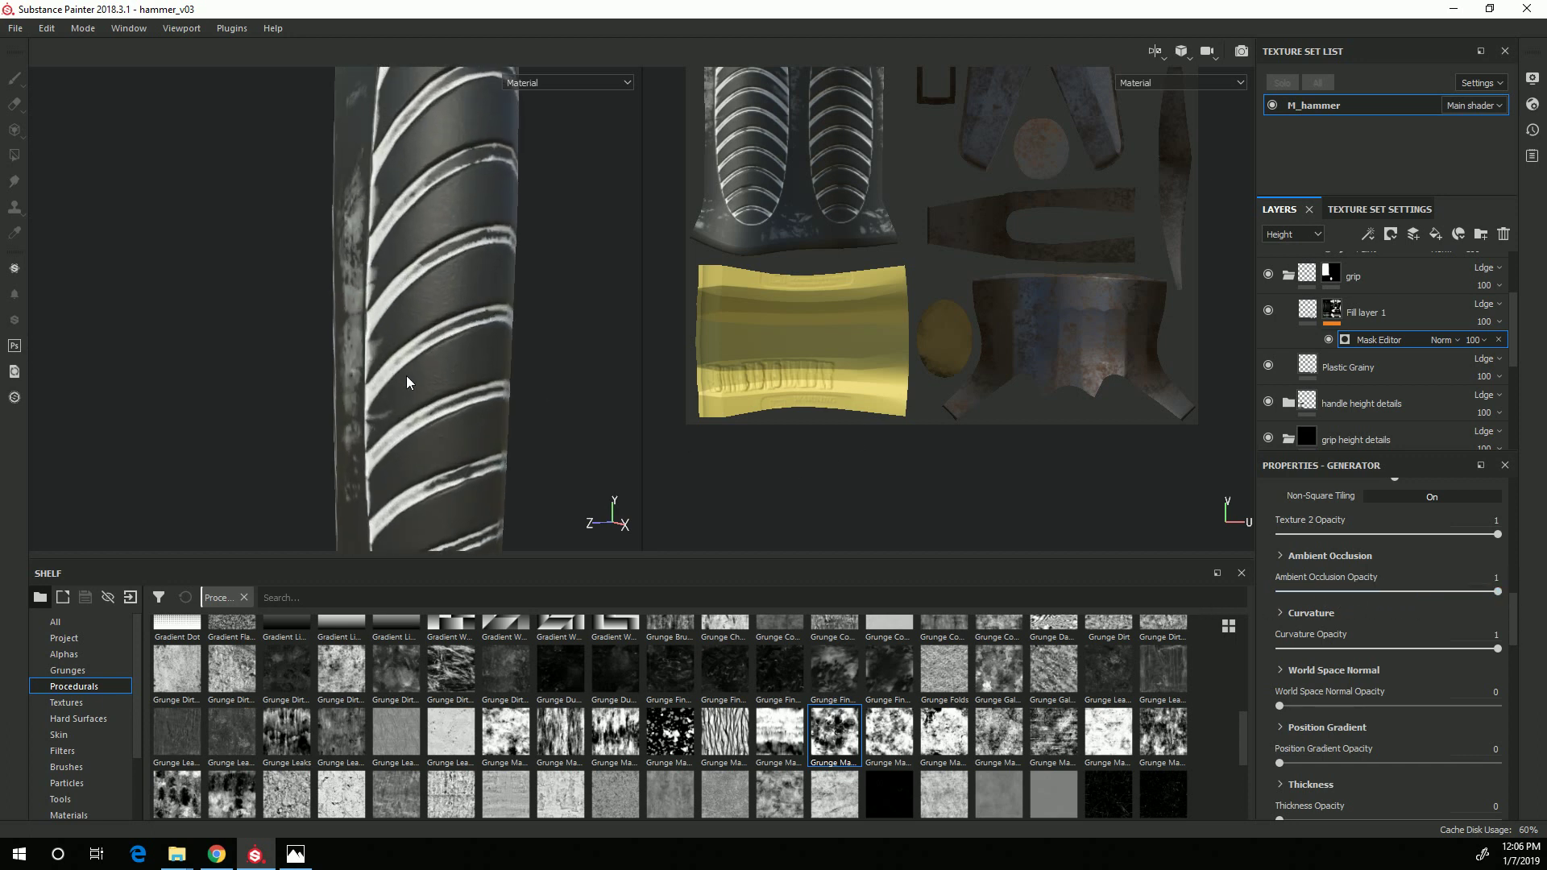
mouse_move(1497, 592)
left_mouse_down()
mouse_move(1279, 592)
mouse_move(1497, 592)
left_mouse_up()
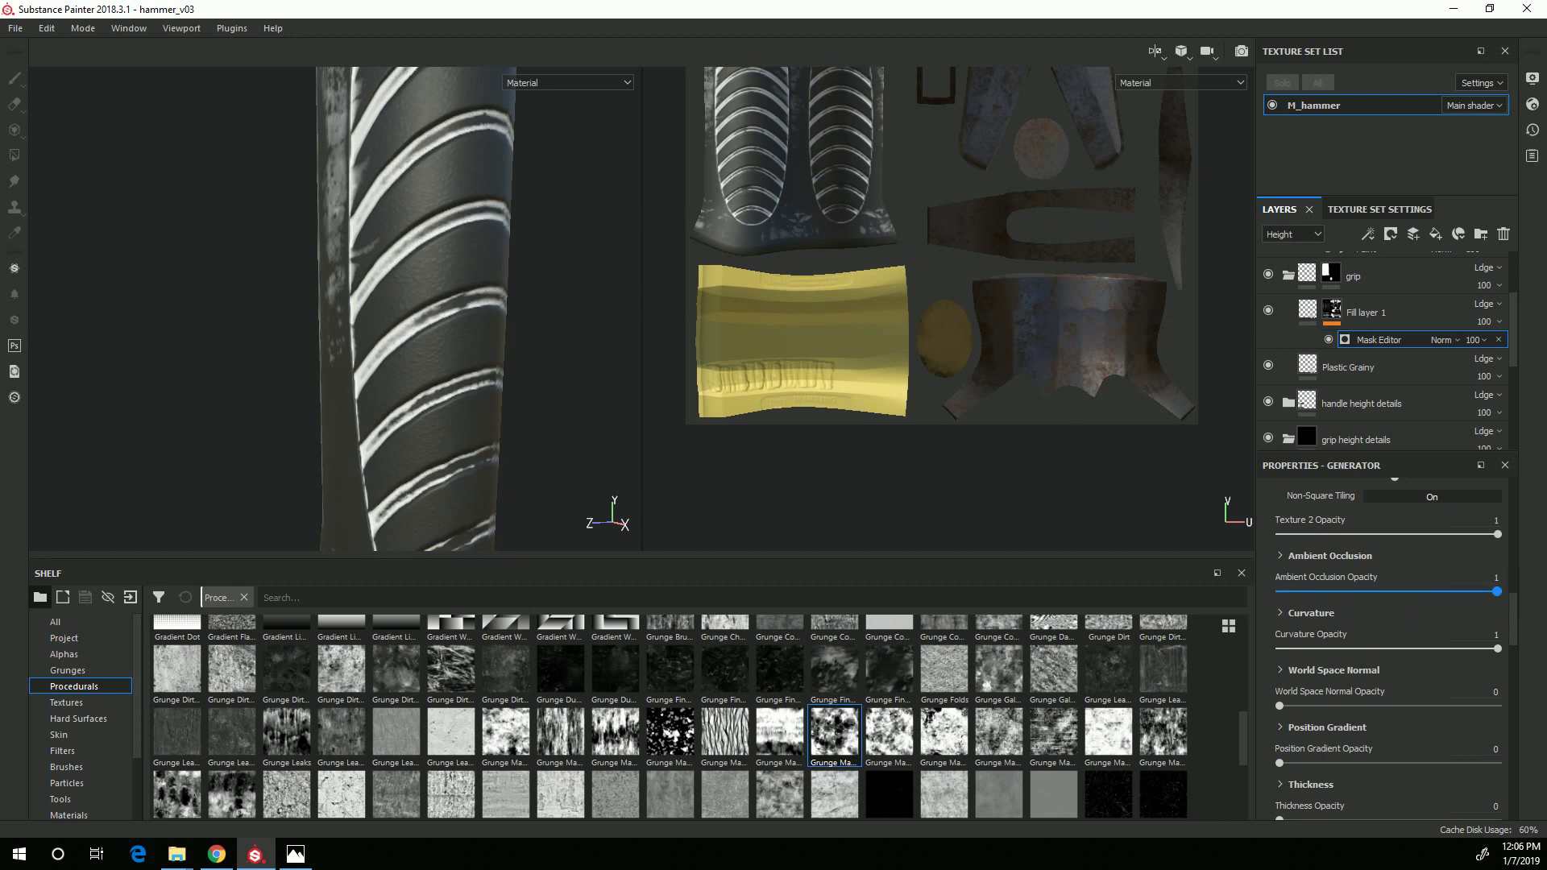
Try out World Space Normal Opacity in the Mask Editor, returning it to 0.
mouse_move(1279, 707)
left_mouse_down()
mouse_move(1394, 717)
mouse_move(1255, 712)
mouse_move(1298, 711)
left_mouse_up()
left_click_drag(460, 335, 901, 585, "alt")
left_click_drag(1292, 710, 1229, 714)
mouse_move(1280, 762)
left_mouse_down()
mouse_move(1498, 762)
mouse_move(1279, 762)
left_mouse_up()
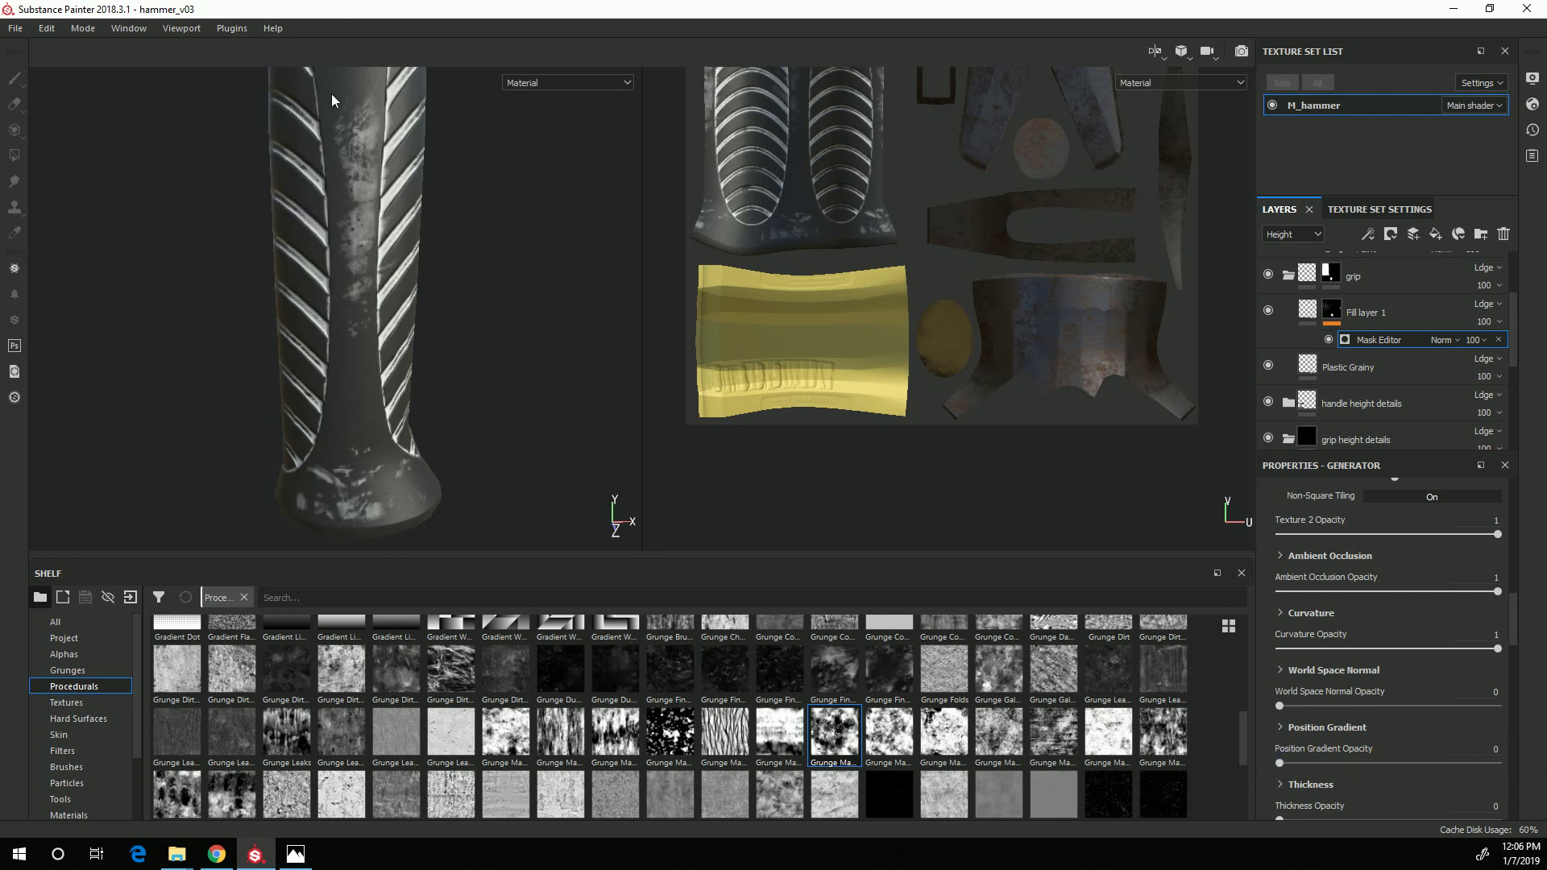
Set Texture 2 Opacity to 0.96 in the Mask Editor.
scroll(1360, 755, "up", 2)
scroll(1345, 670, "up", 2)
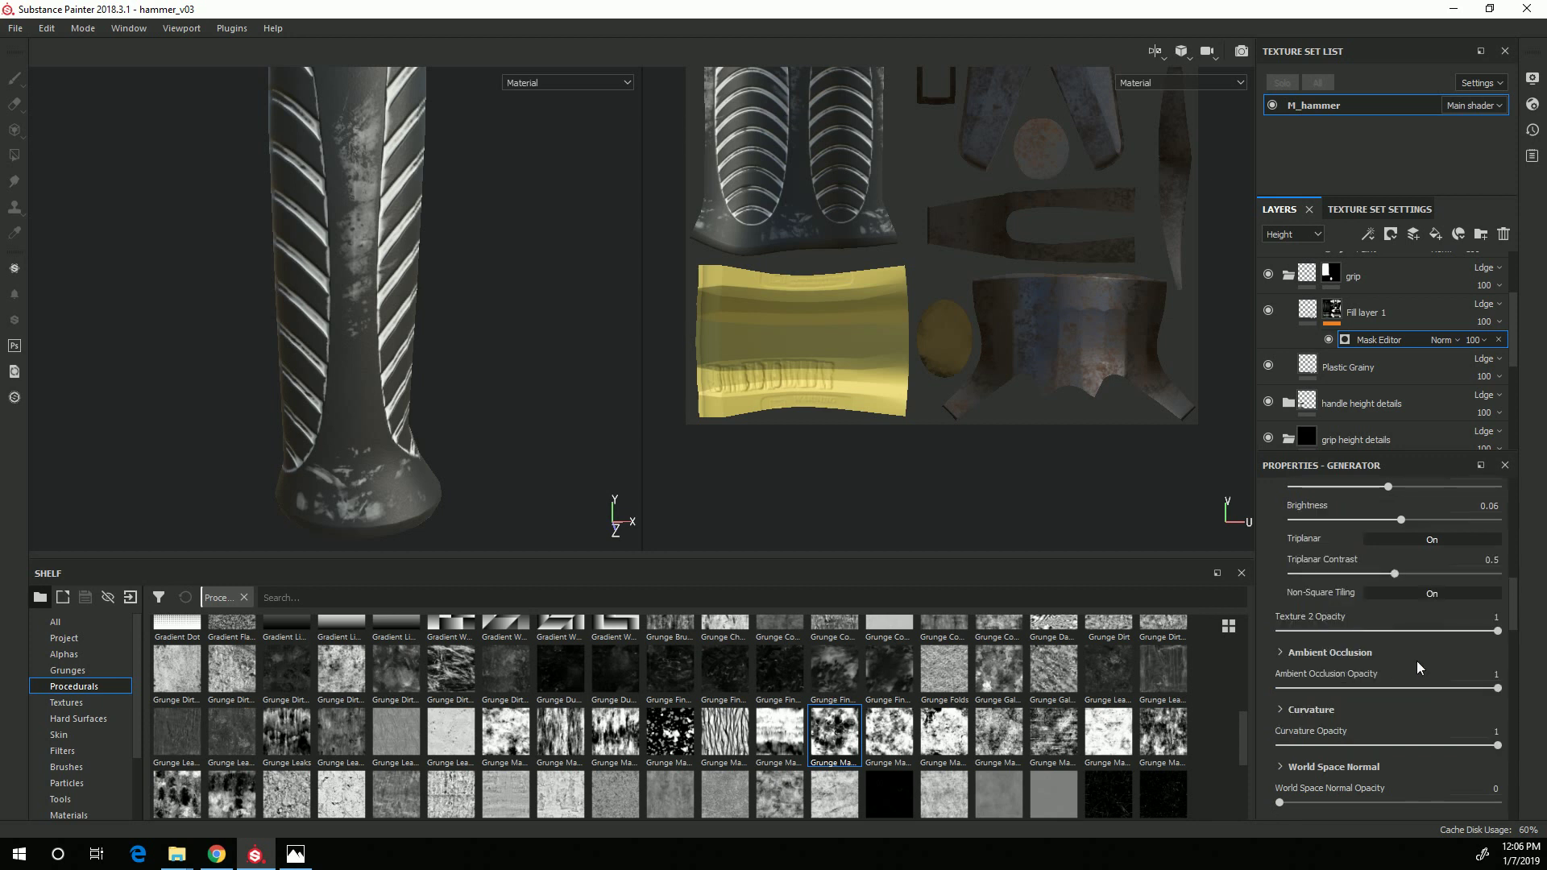
mouse_move(1469, 642)
left_mouse_down()
mouse_move(1437, 644)
mouse_move(1485, 636)
left_mouse_up()
scroll(1307, 623, "up", 10)
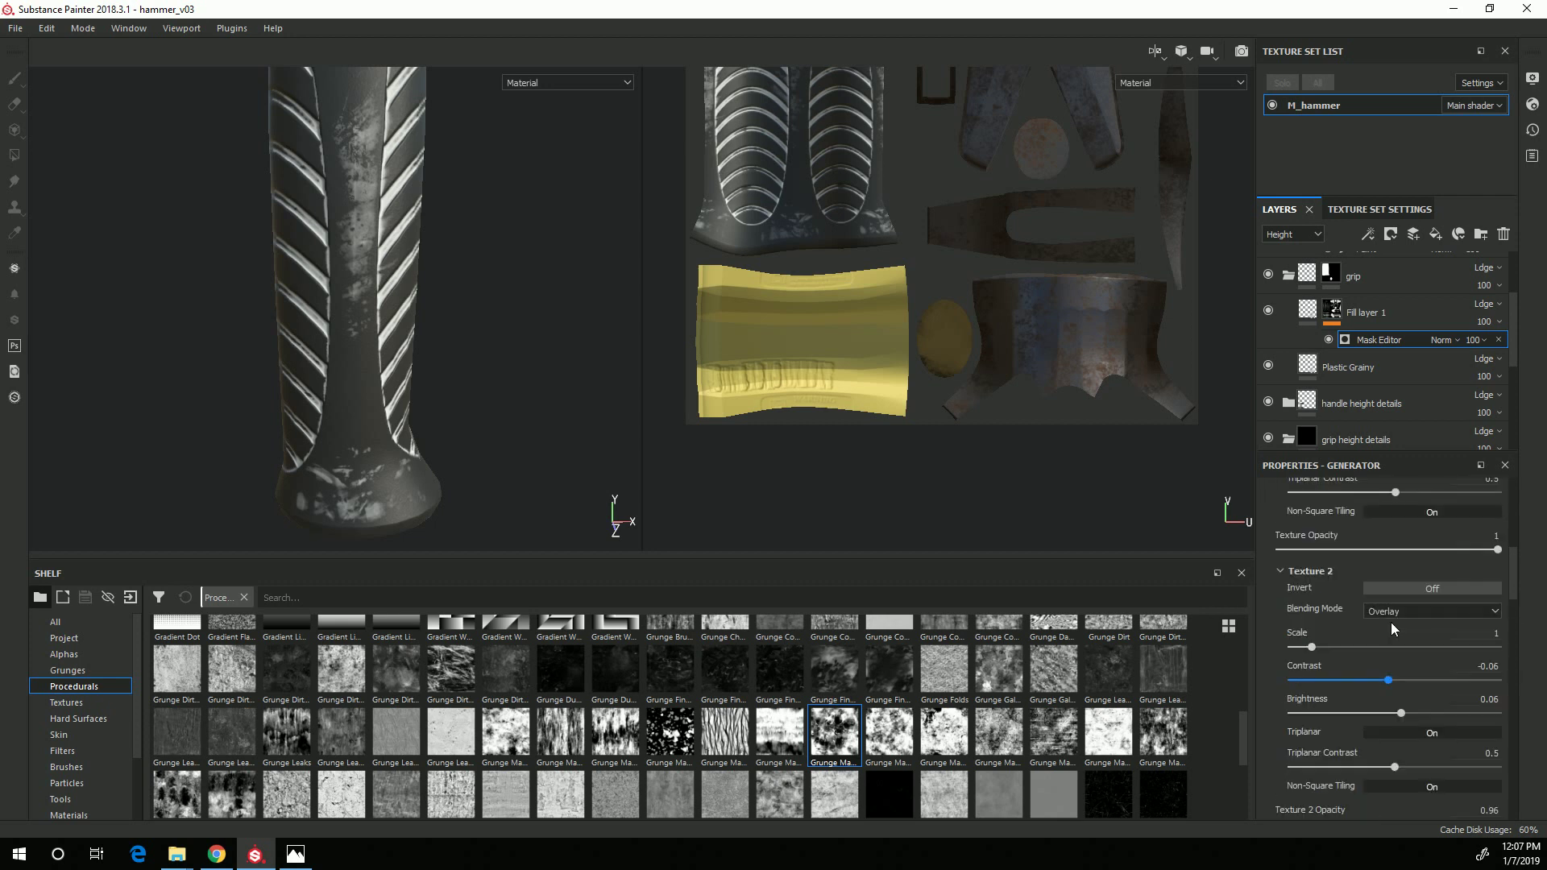
Set the Contrast of the Mask Editor's Texture to -0.1.
scroll(1384, 626, "up", 6)
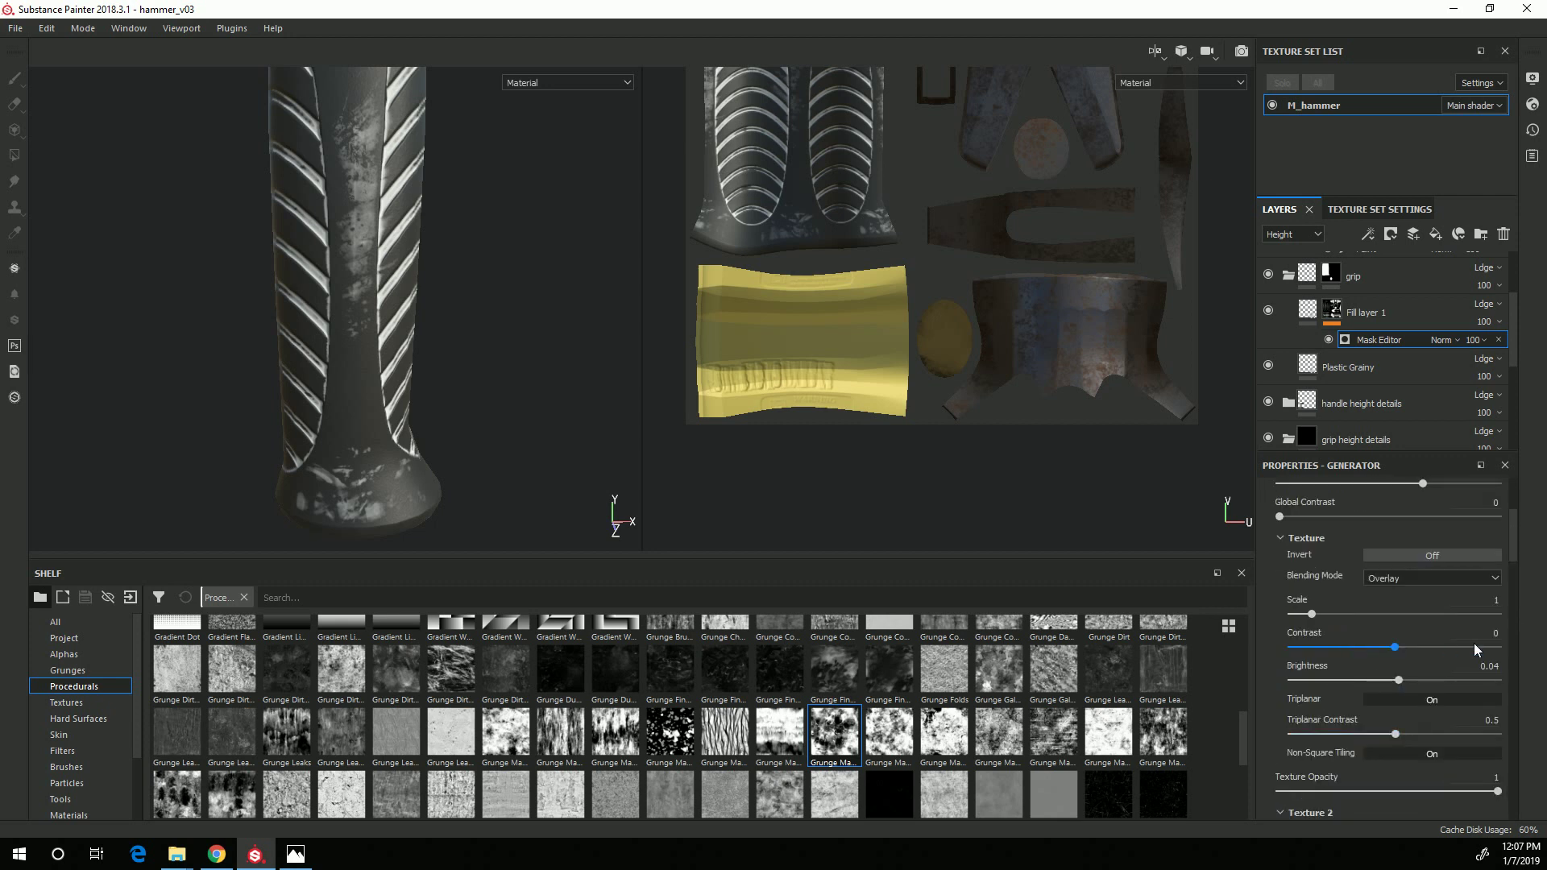
mouse_move(1394, 647)
left_mouse_down()
mouse_move(1373, 647)
mouse_move(1423, 653)
mouse_move(1393, 653)
left_mouse_up()
left_click_drag(495, 399, 535, 439, "alt")
Try out larger Scale values for the Mask Editor's Texture and reset the Scale to 1.
left_click(1314, 615)
mouse_move(1313, 614)
left_mouse_down()
mouse_move(1369, 615)
mouse_move(1342, 615)
left_mouse_up()
right_click_drag(105, 338, 104, 274, "alt")
left_click_drag(1341, 620, 1329, 631)
left_click(1481, 601)
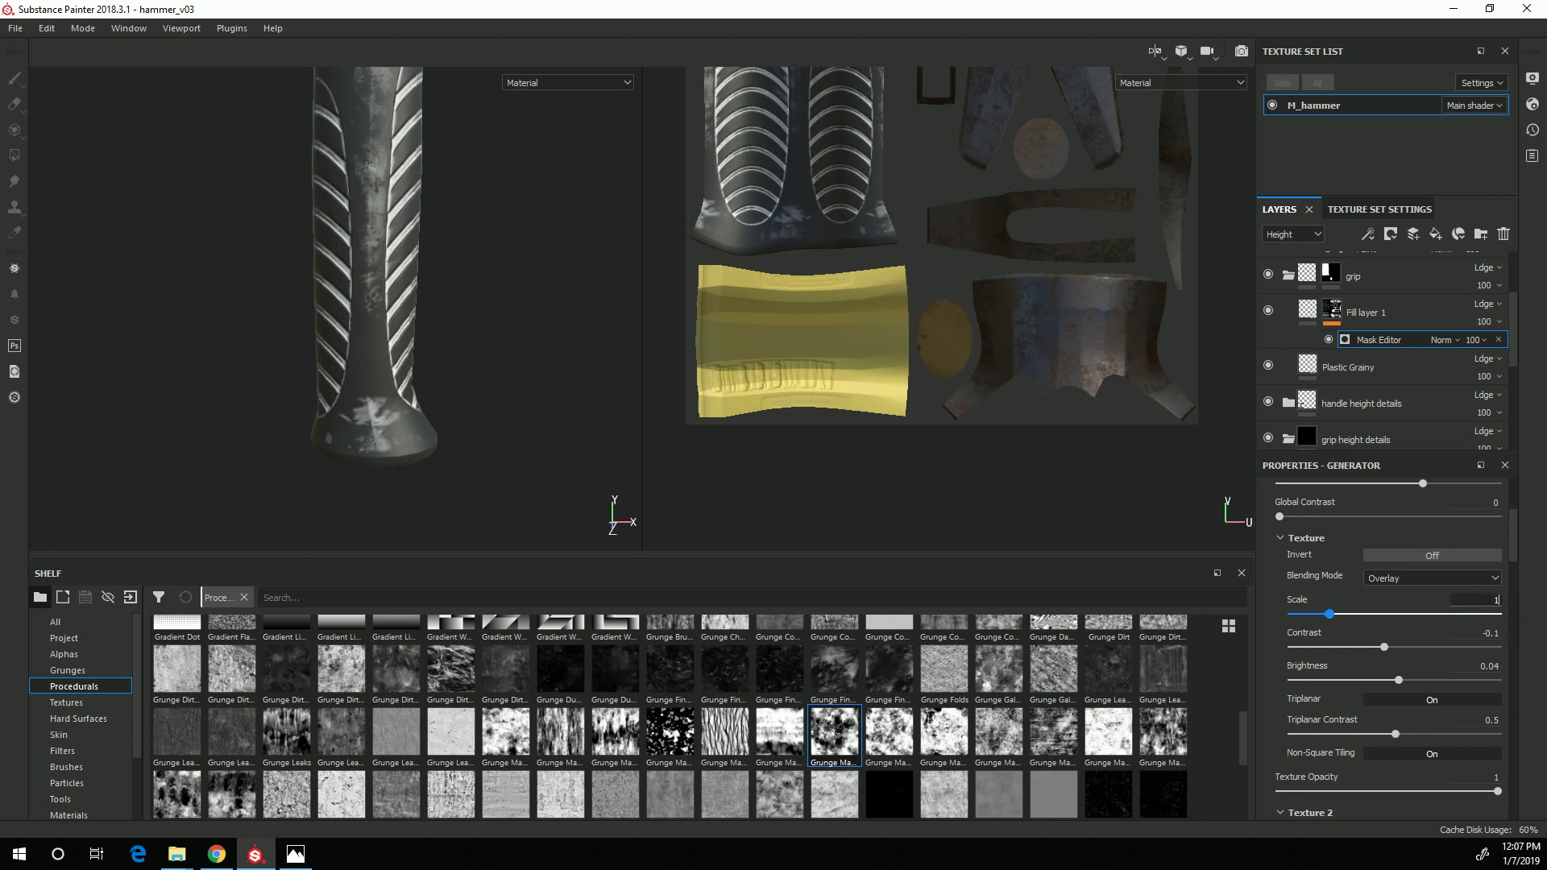
key("Return")
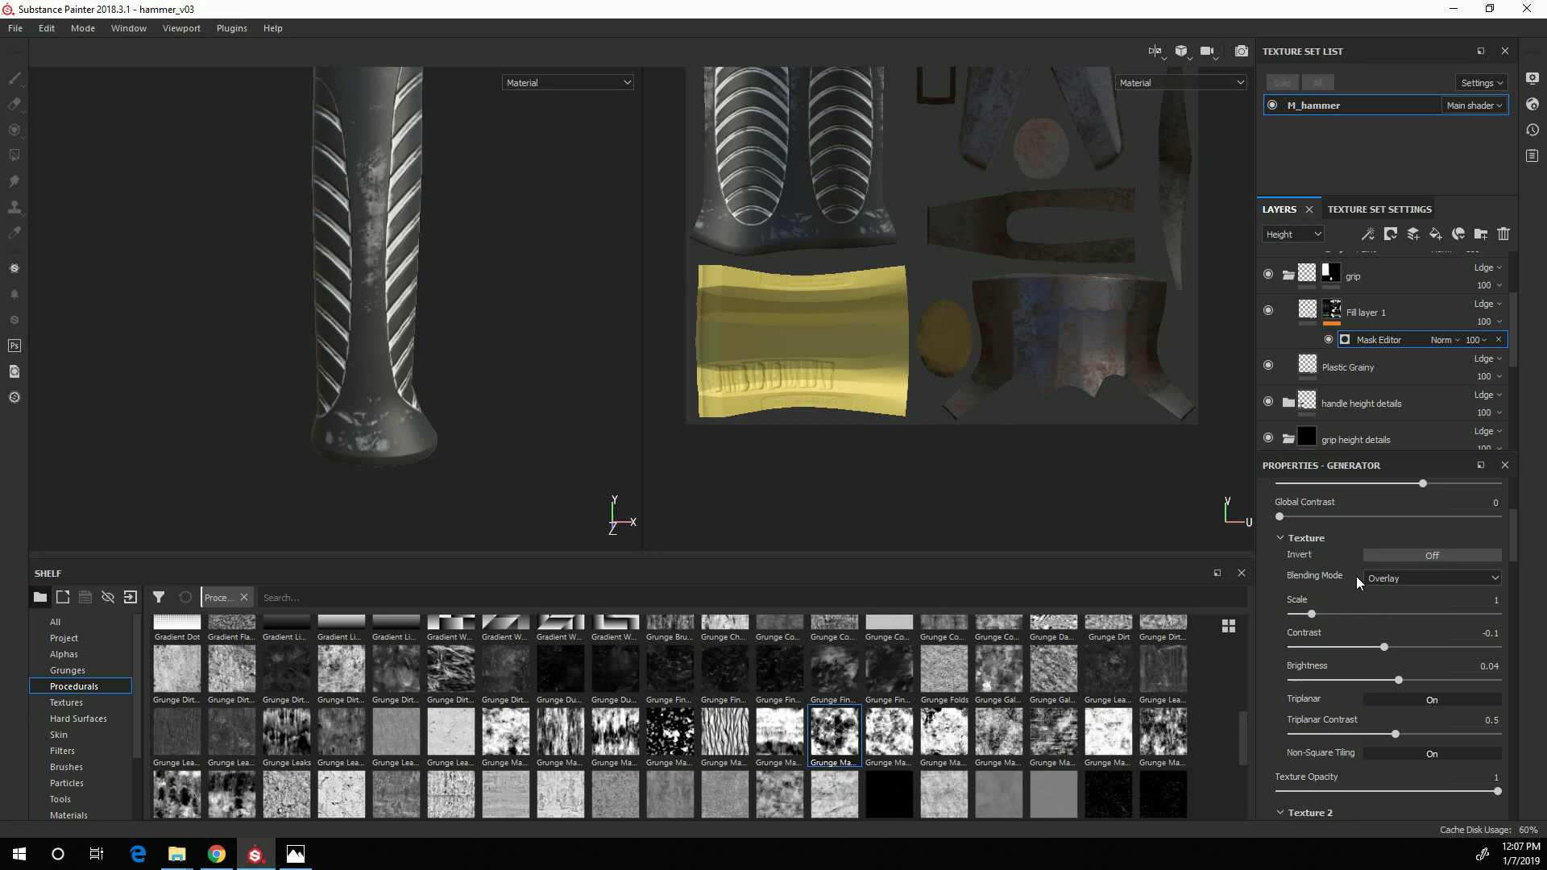
Try out the Mask Editor's Global Contrast, Global Blur and Global Invert, leaving them at 0, 0 and On.
mouse_move(1302, 517)
left_mouse_down()
mouse_move(1341, 521)
mouse_move(1281, 517)
left_mouse_up()
scroll(1331, 559, "up", 3)
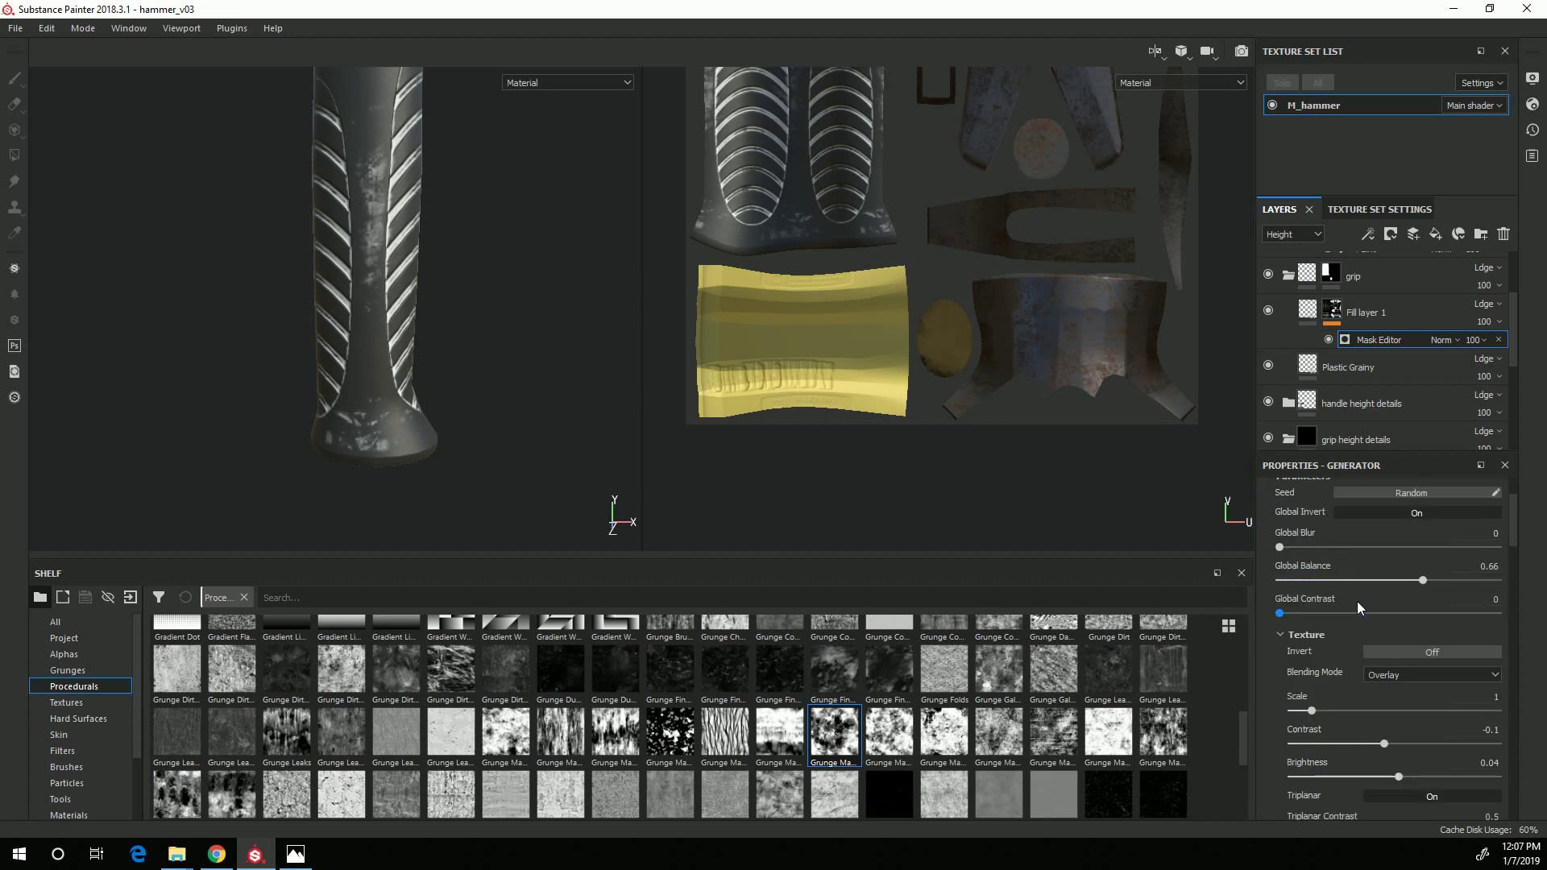
left_click_drag(1275, 543, 1249, 553)
scroll(1326, 636, "up", 1)
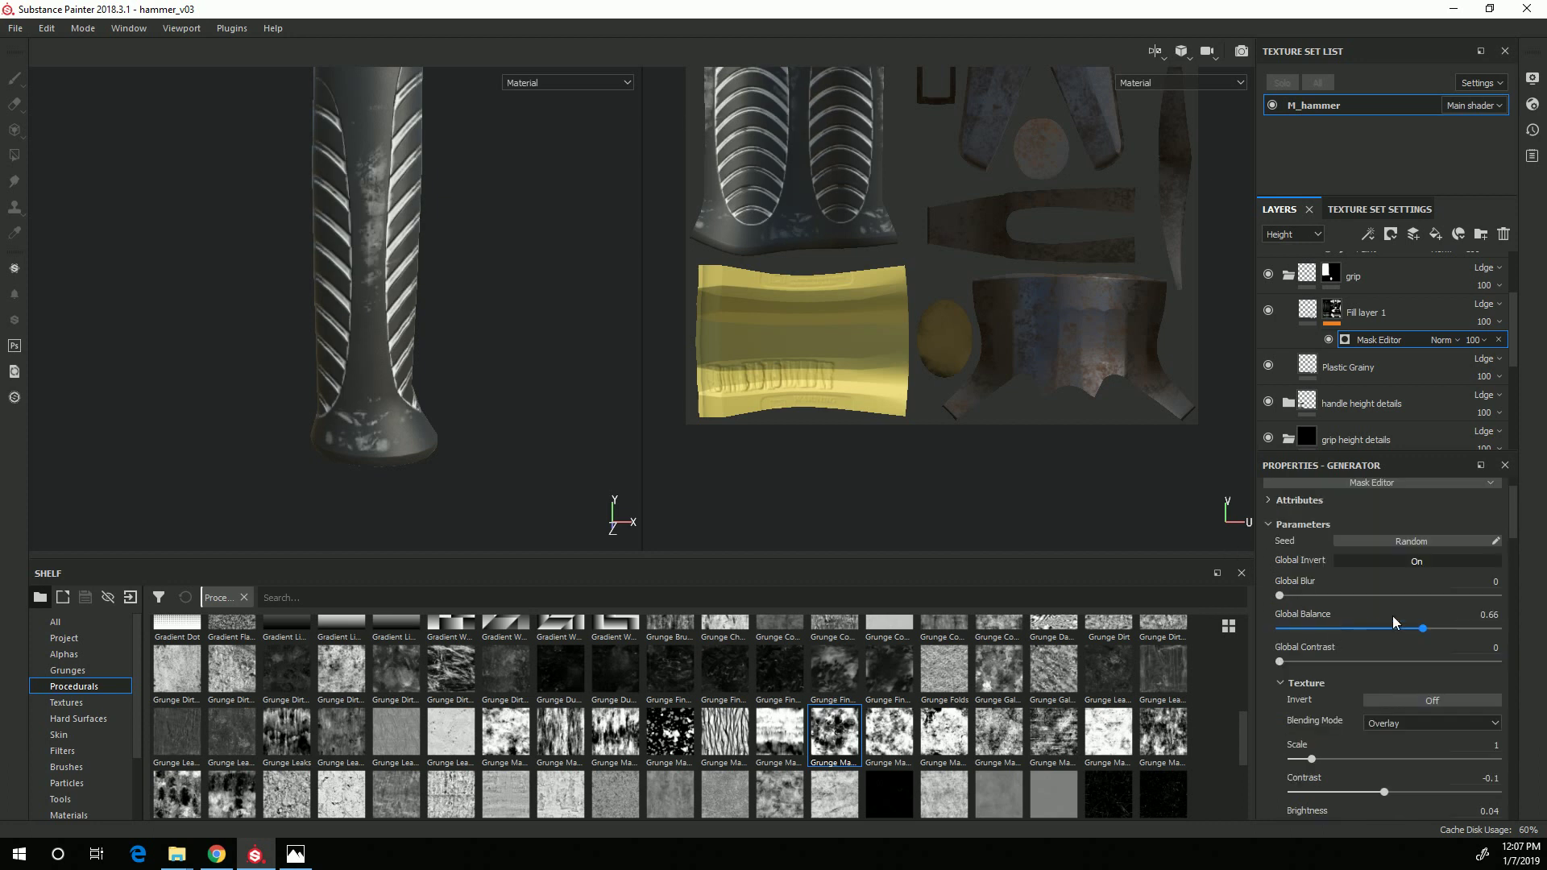
left_click(1402, 562)
left_click(1402, 562)
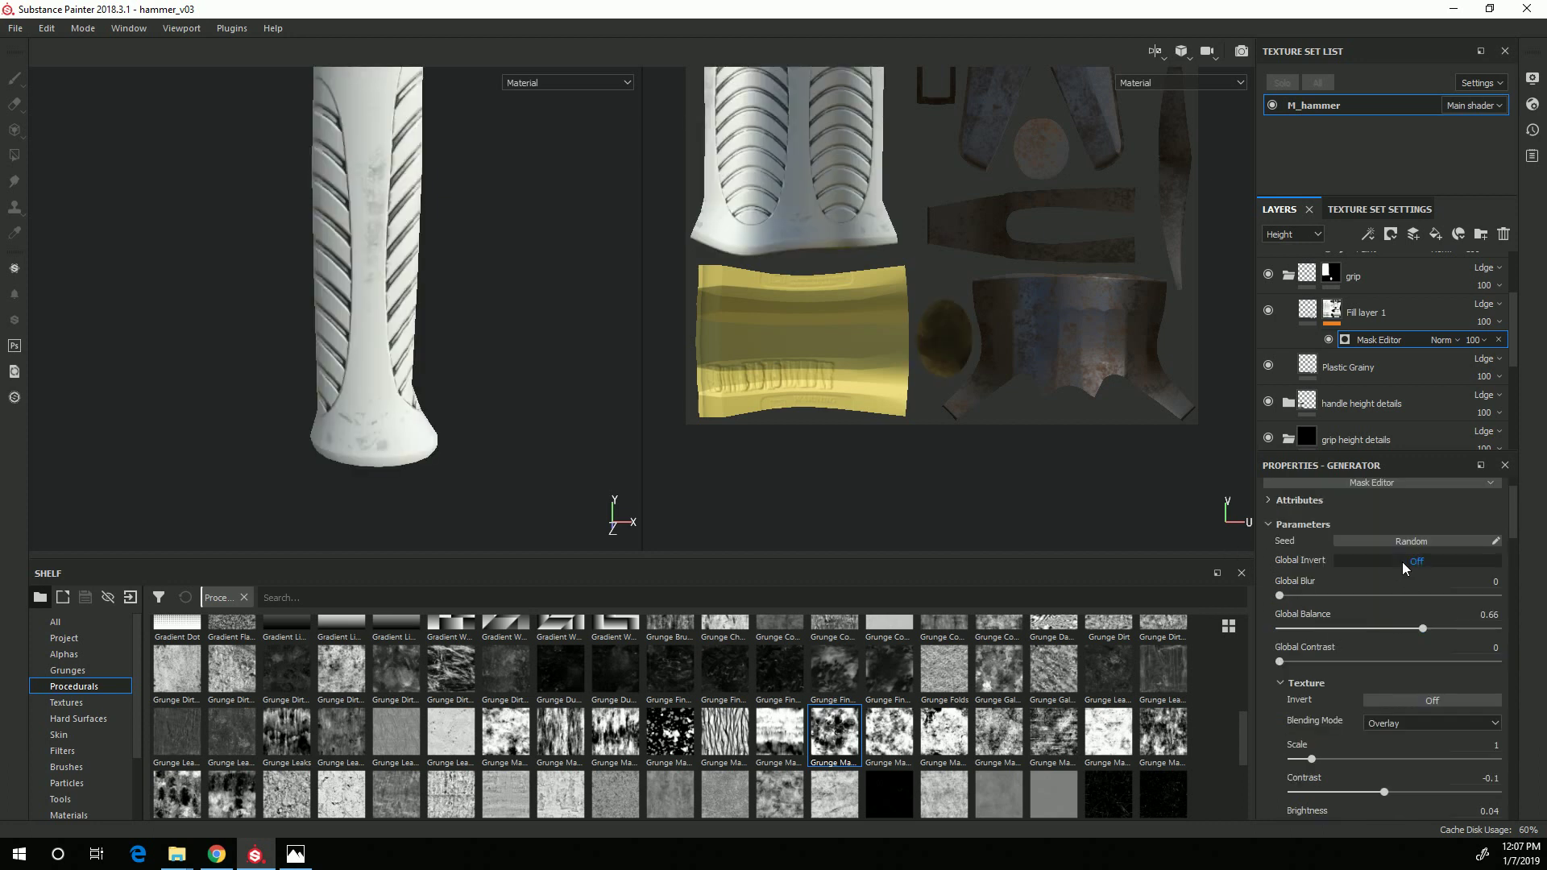
scroll(1392, 656, "up", 1)
Inspect the wear on the grip up close and switch the layer stack to the Base Color channel.
left_click_drag(486, 462, 307, 443, "alt")
right_click_drag(307, 443, 424, 421, "alt")
left_click_drag(424, 421, 385, 348, "alt")
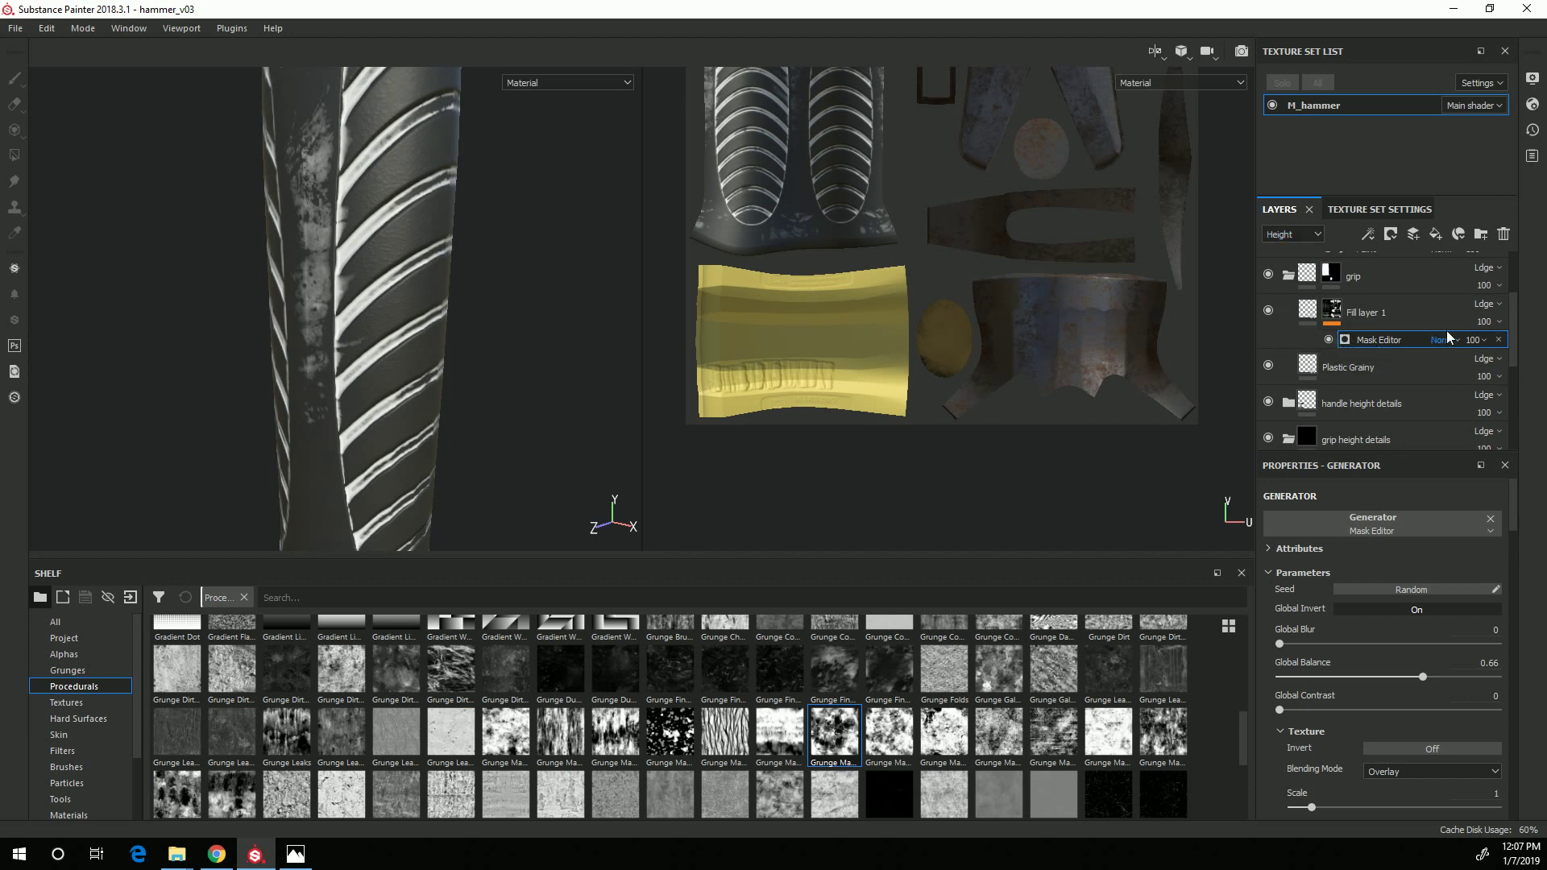
left_click(1322, 239)
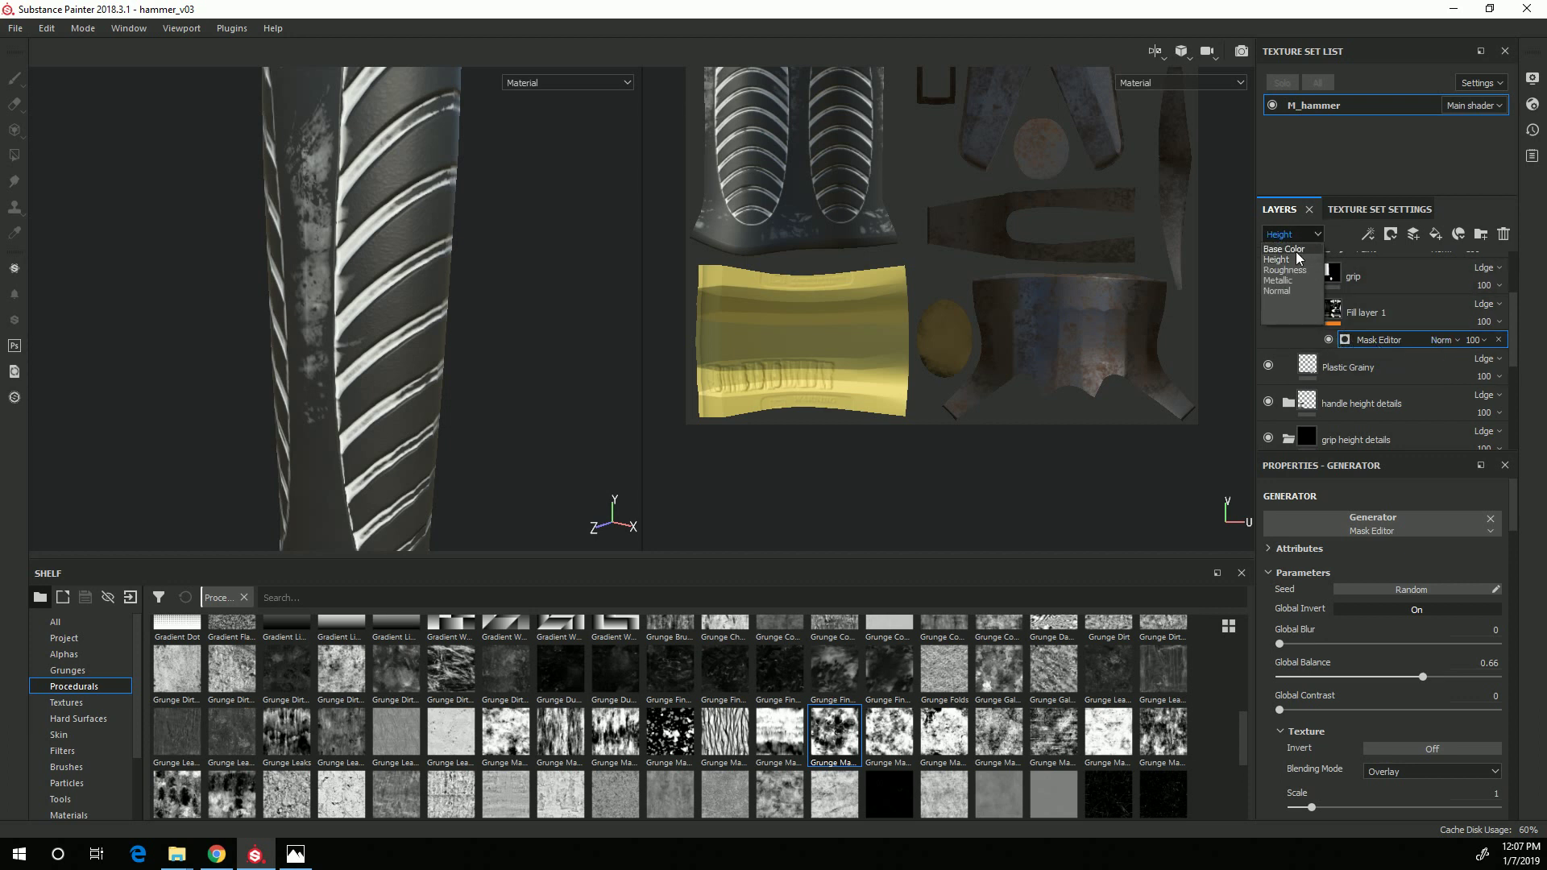
left_click(1289, 252)
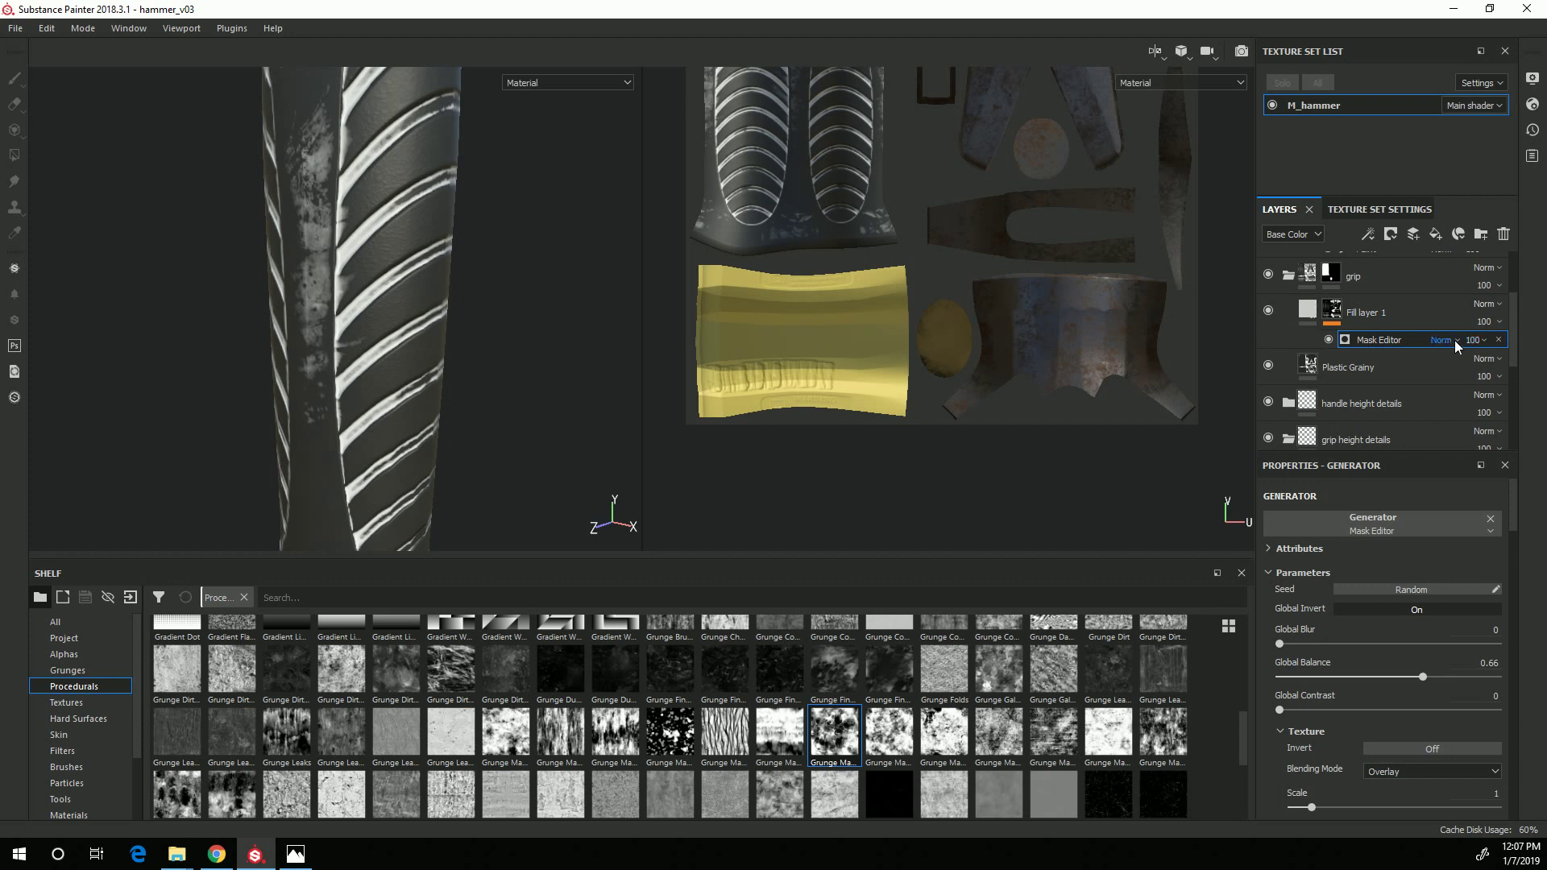
Lower the Mask Editor effect's opacity to 34 and check the softened wear around the grip.
left_click(1477, 341)
left_click_drag(1538, 368, 1491, 369)
right_click_drag(389, 259, 319, 406, "alt")
left_click_drag(319, 405, 228, 379, "alt")
left_click_drag(311, 418, 337, 478, "alt")
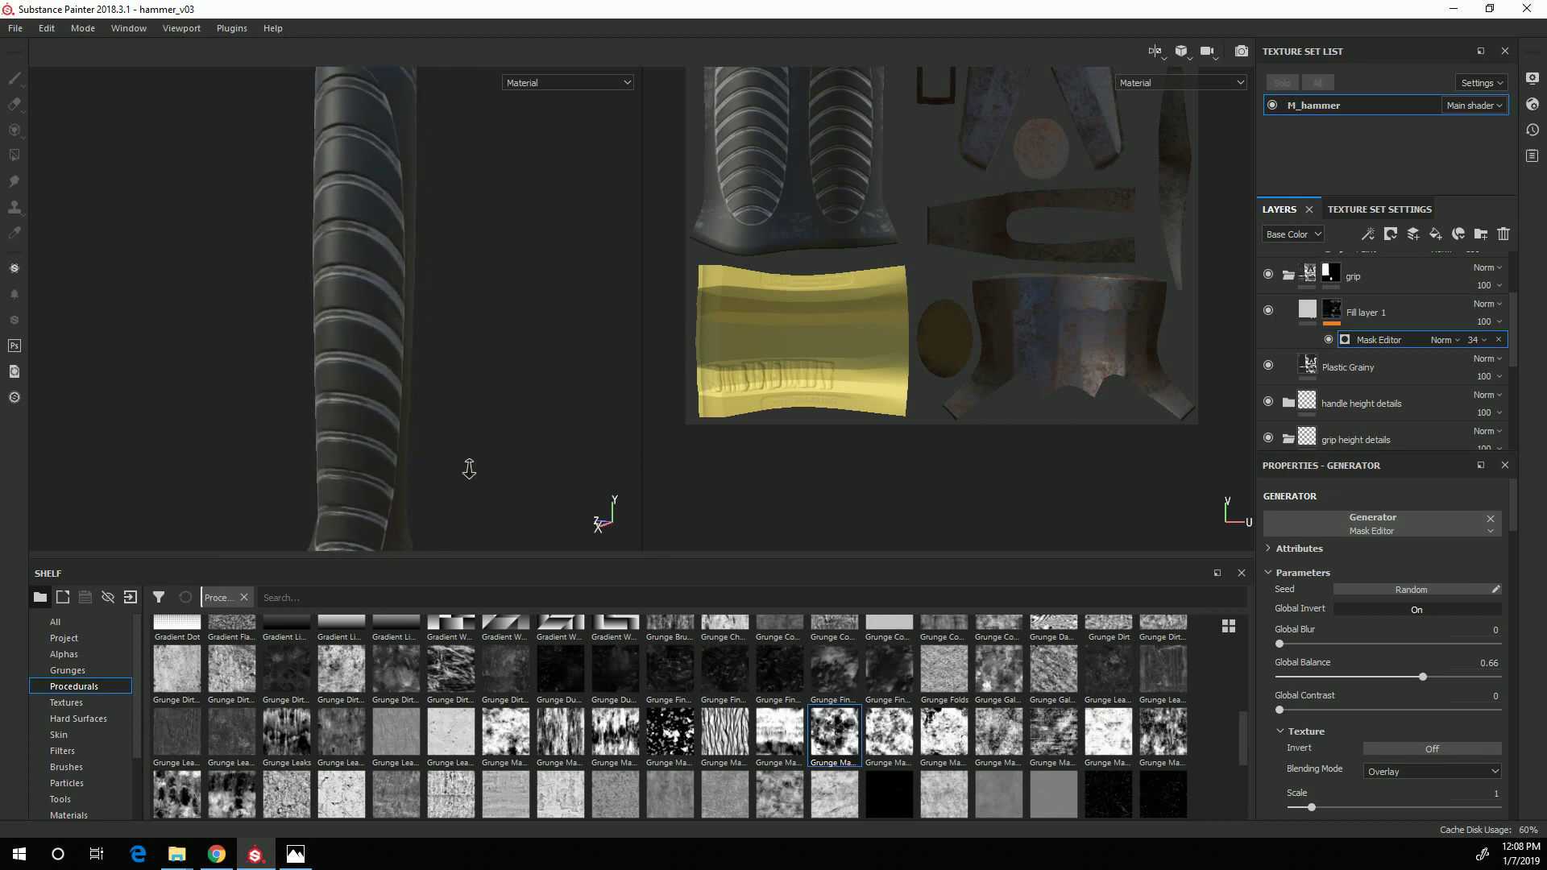
Inspect the wear on the grip from several sides and look over the yellow handle.
middle_click_drag(435, 524, 417, 463, "alt")
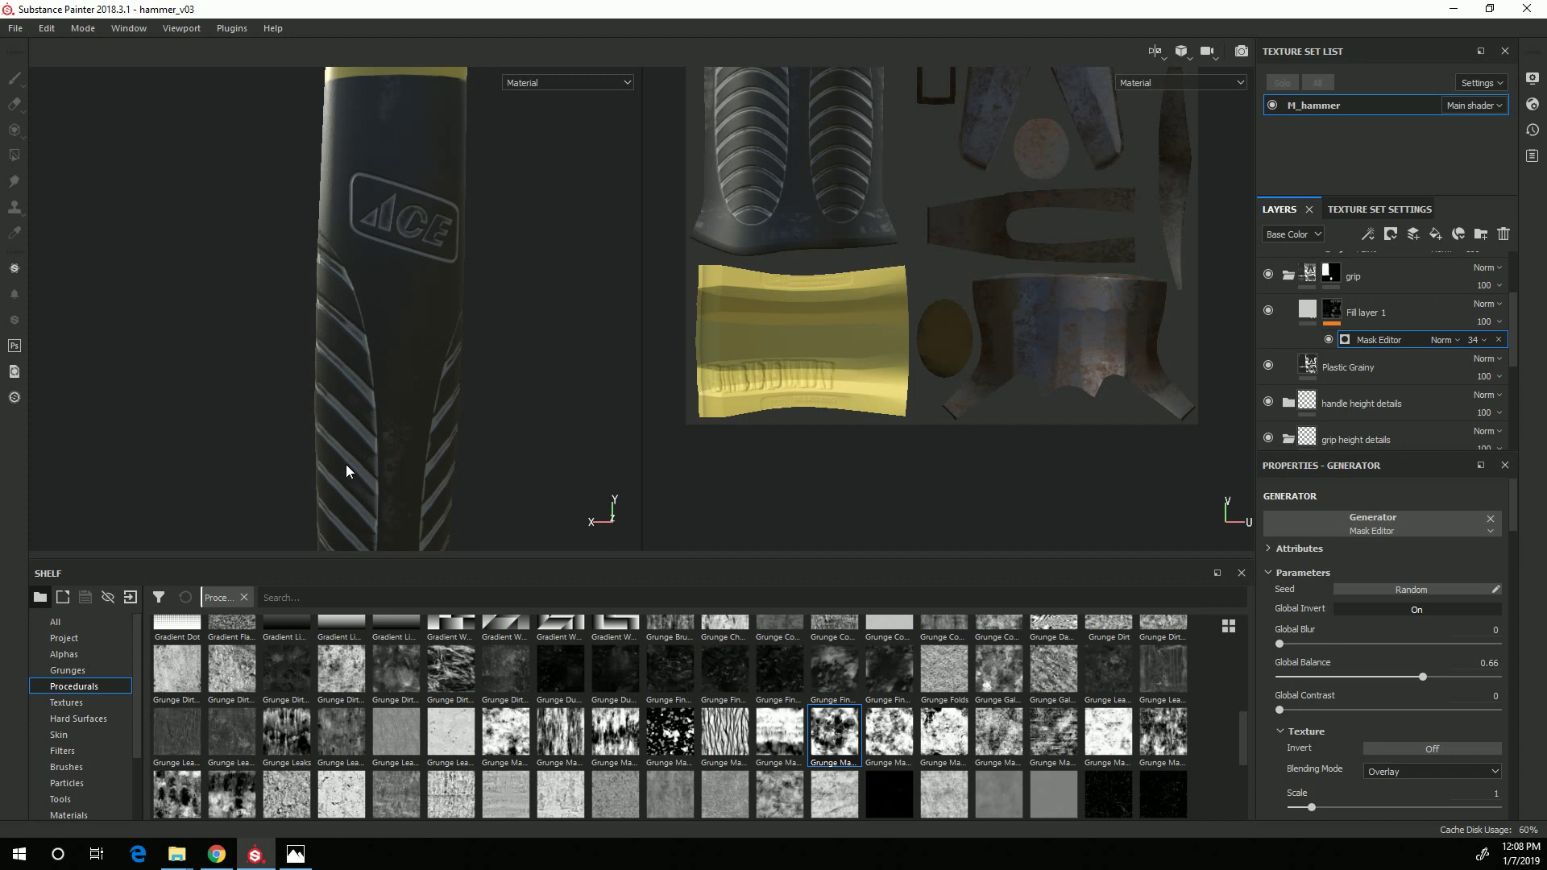
left_click_drag(426, 260, 394, 354, "alt")
right_click_drag(432, 442, 276, 398, "alt")
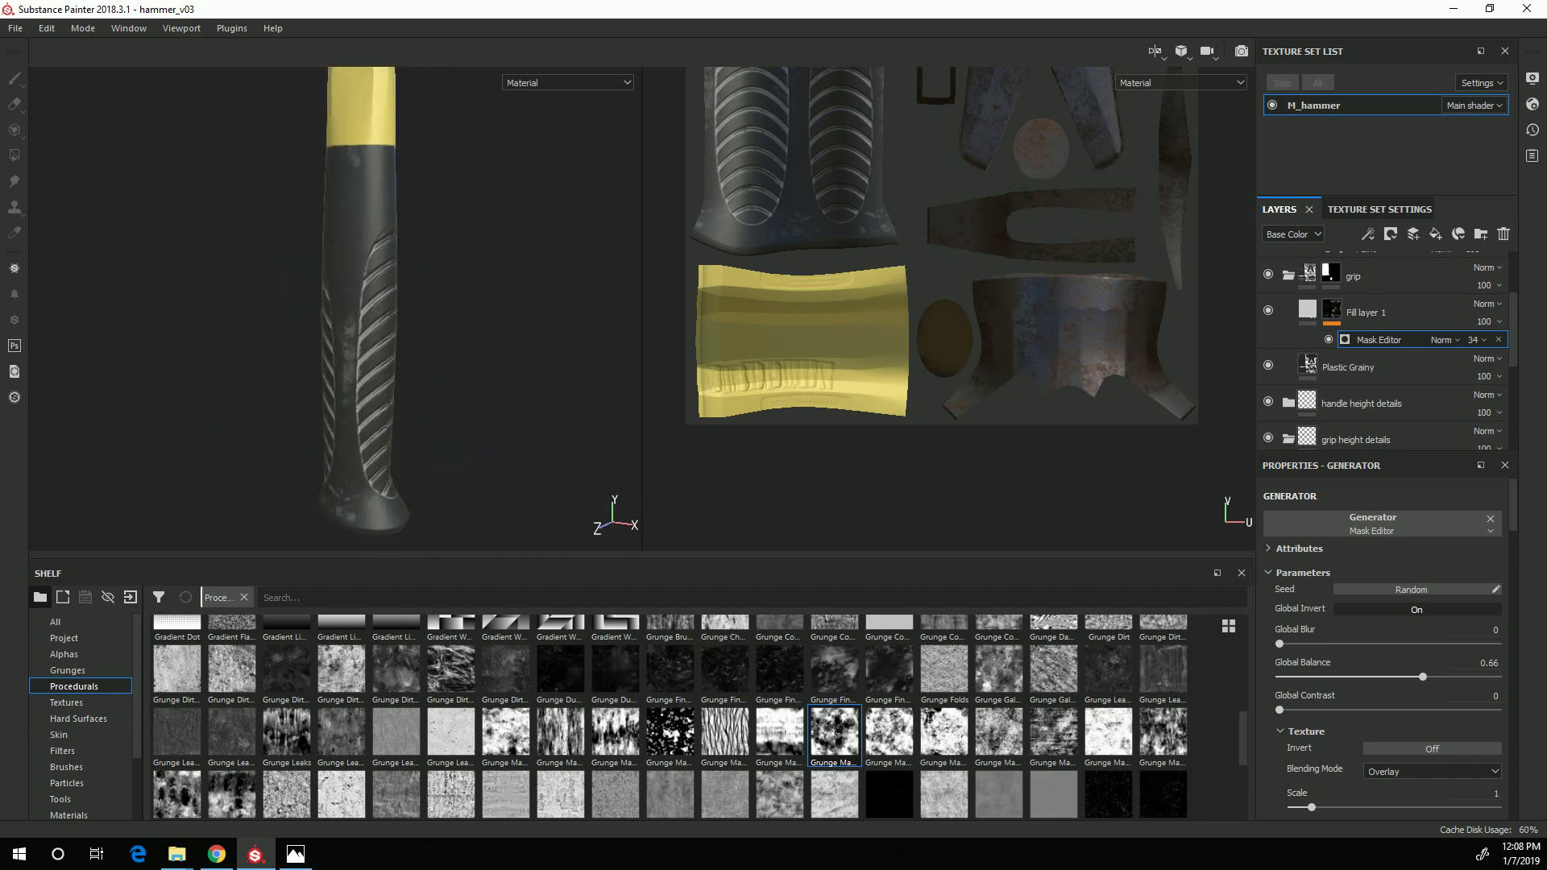
left_click_drag(280, 365, 445, 445, "alt")
right_click_drag(444, 445, 379, 242, "alt")
left_click_drag(379, 242, 355, 228, "alt")
middle_click_drag(354, 228, 456, 111, "alt")
left_click_drag(464, 377, 568, 393, "alt")
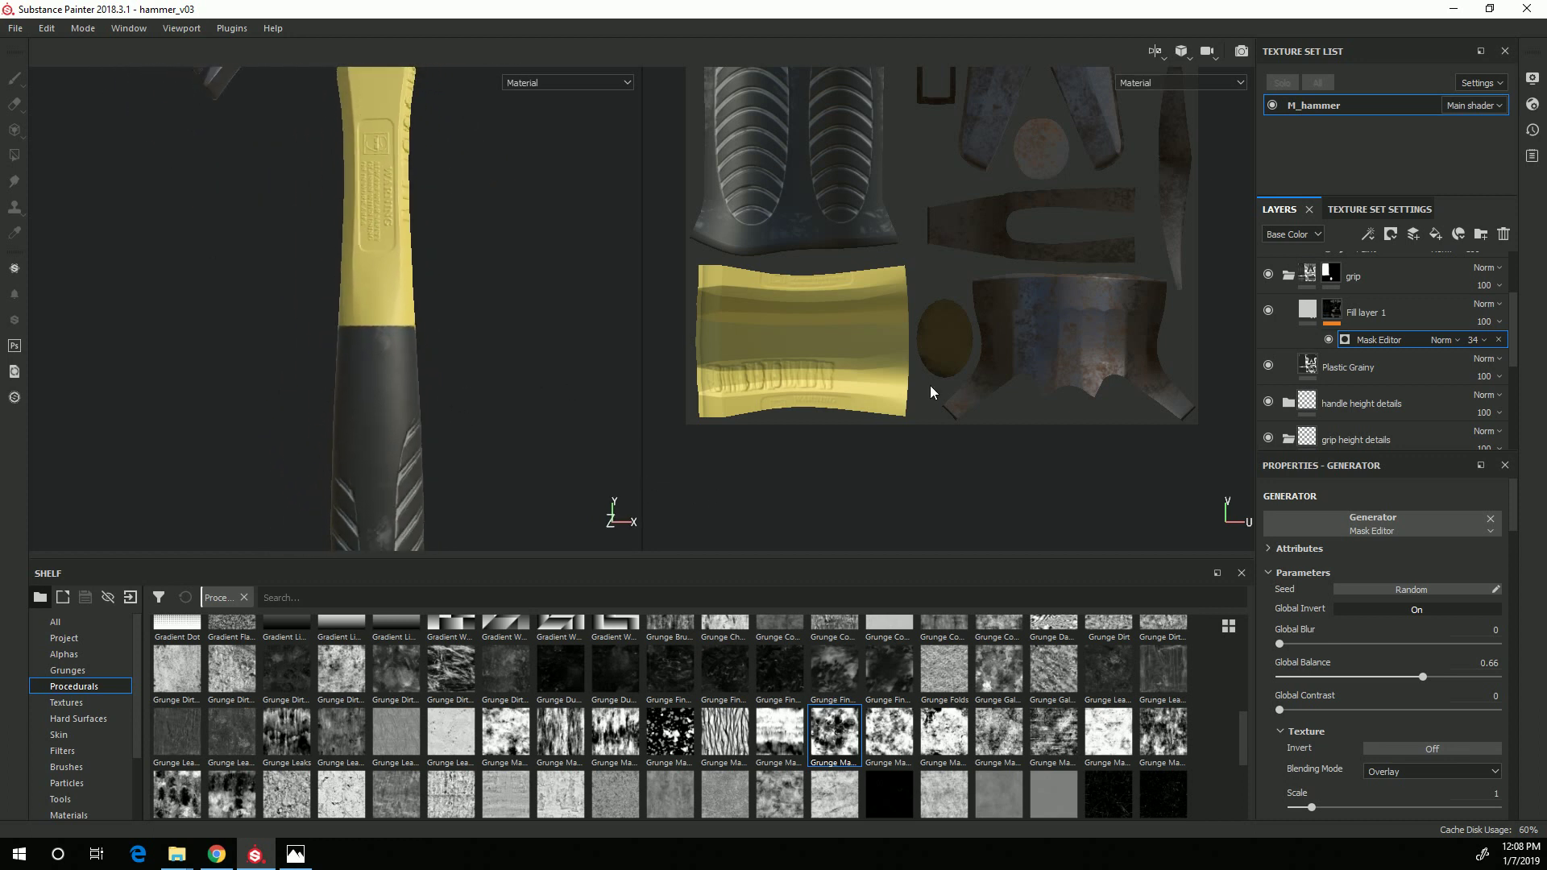
Duplicate the grip's Fill layer 1, move the copy into the handle folder above Plastic Matte Pure and check the wear on the handle.
scroll(1369, 387, "up", 3)
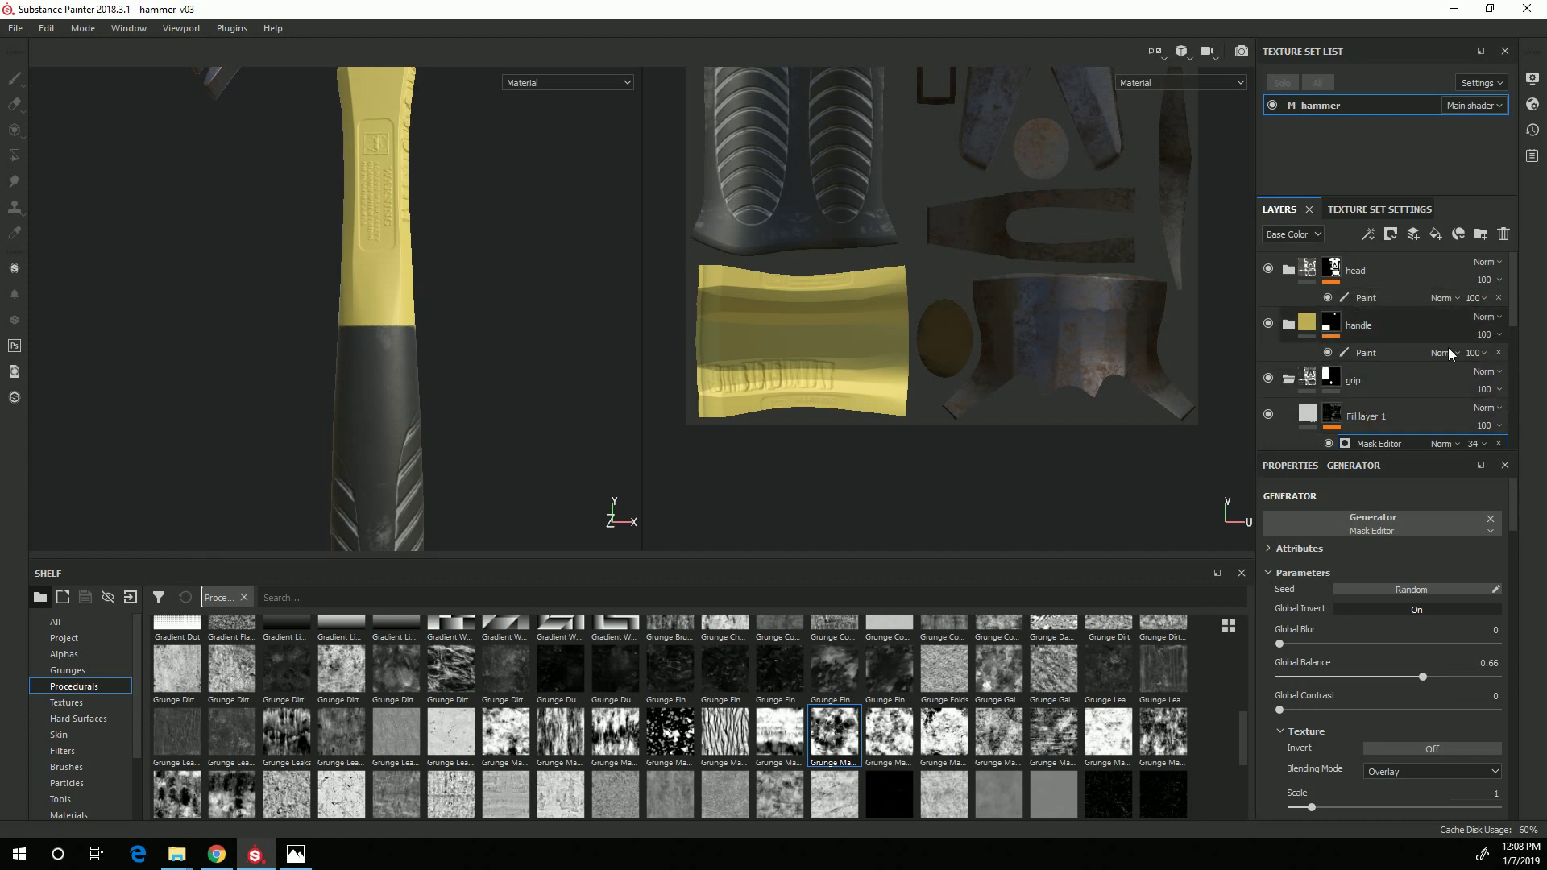
scroll(1321, 387, "down", 1)
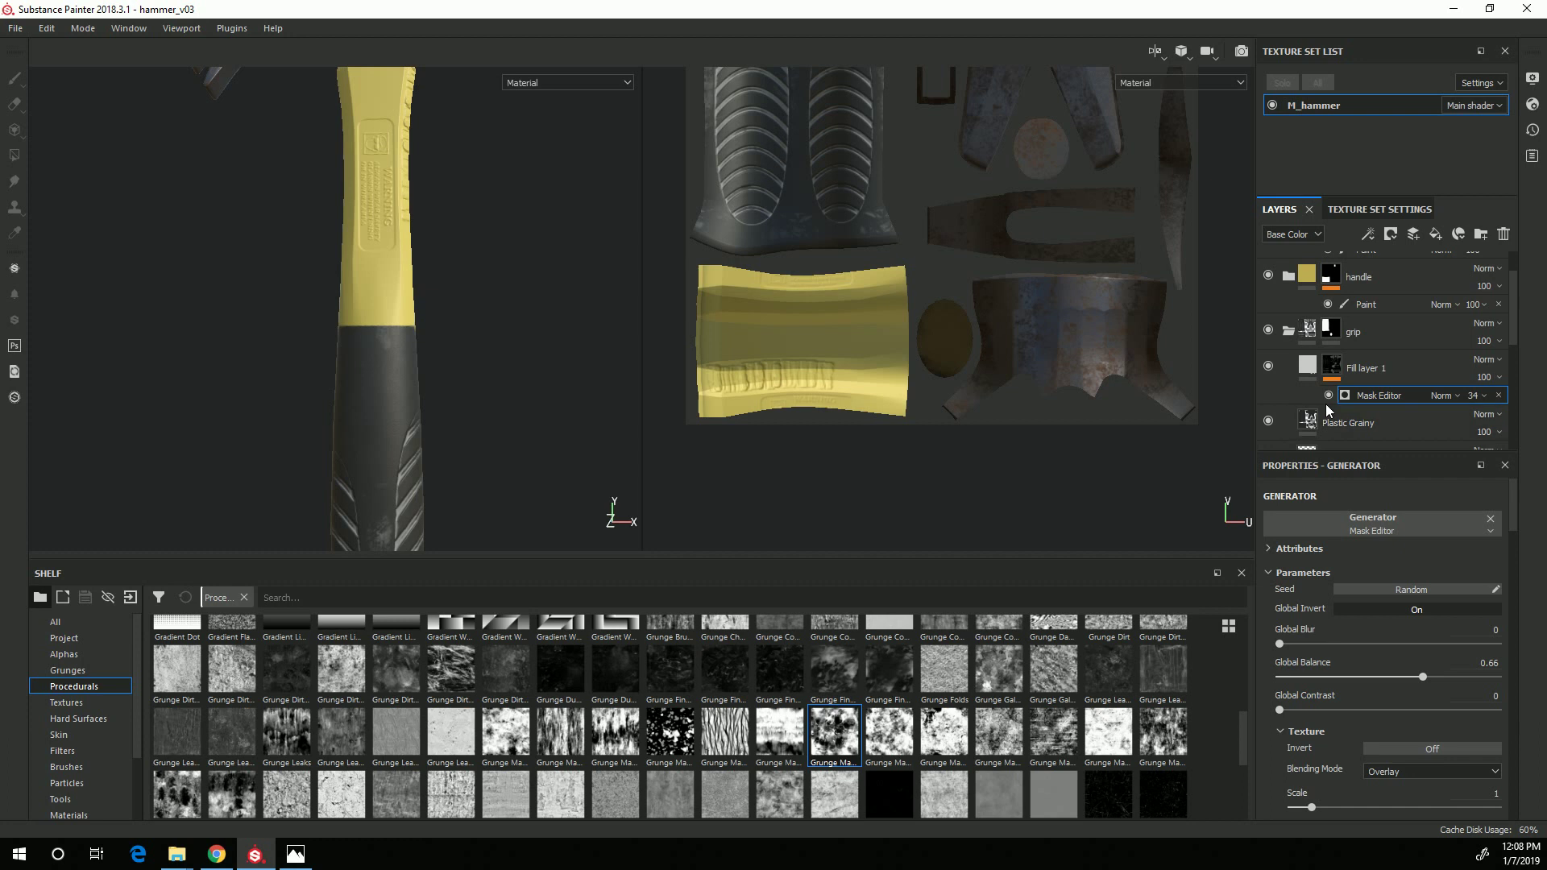
left_click(1385, 364)
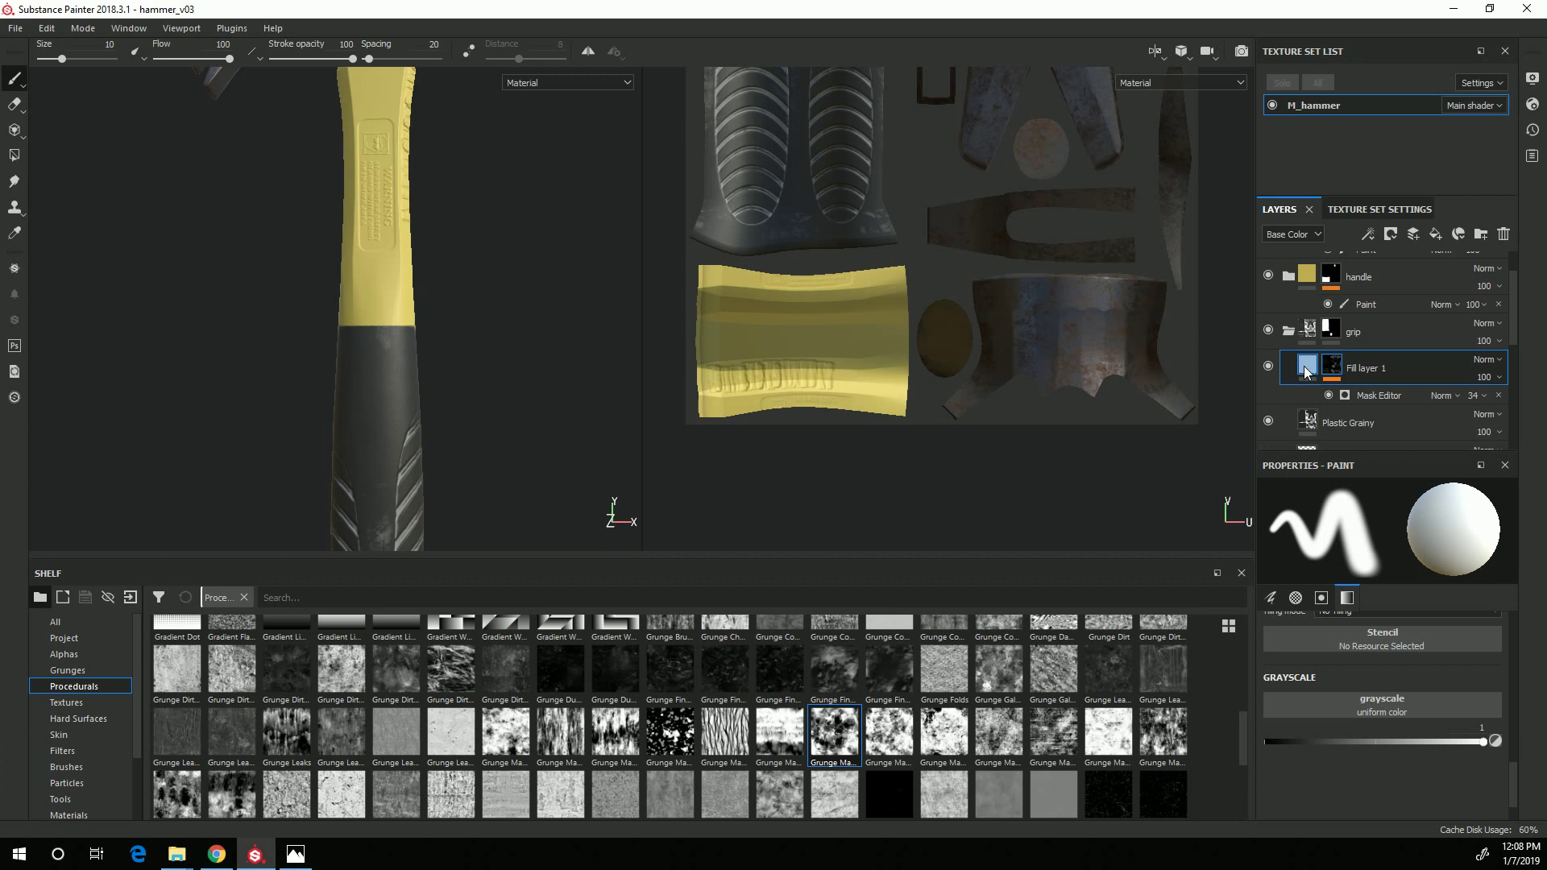
right_click(1385, 369)
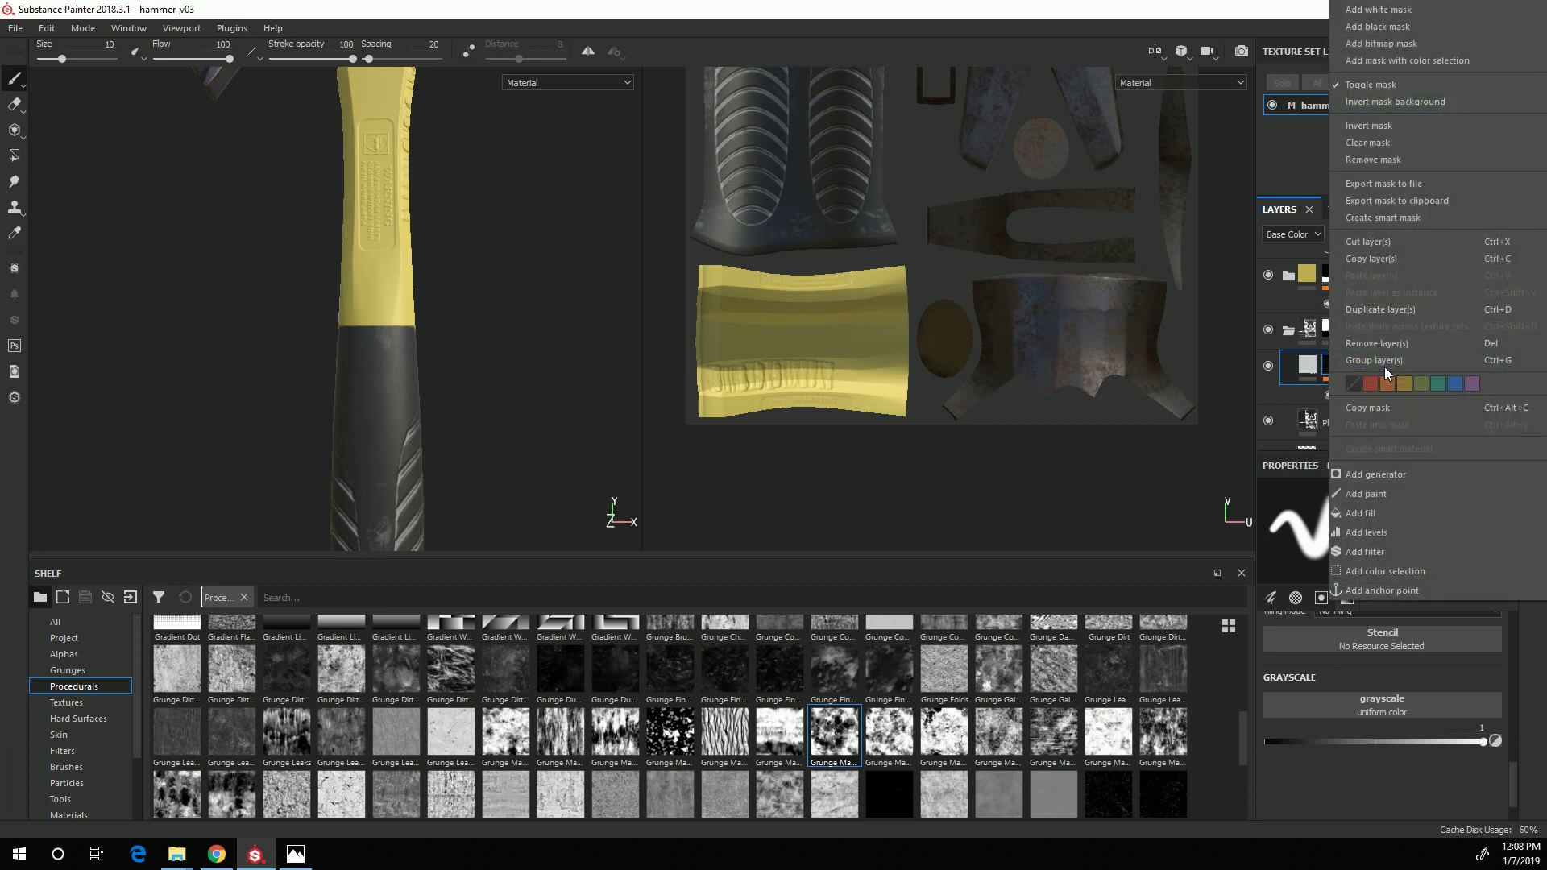
left_click(1409, 310)
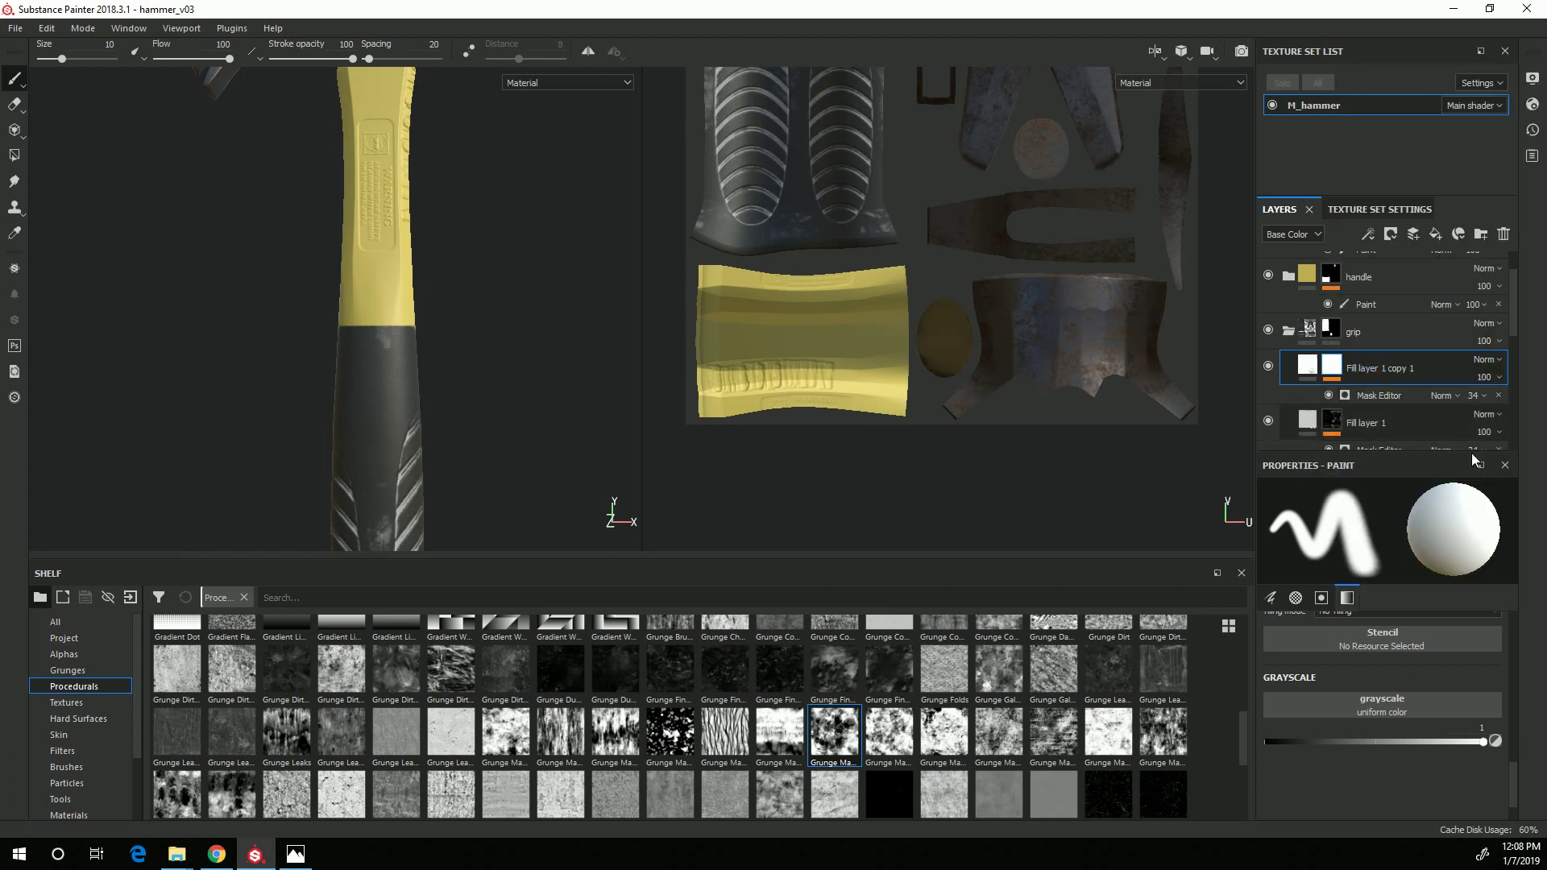
left_click_drag(1307, 370, 1317, 311)
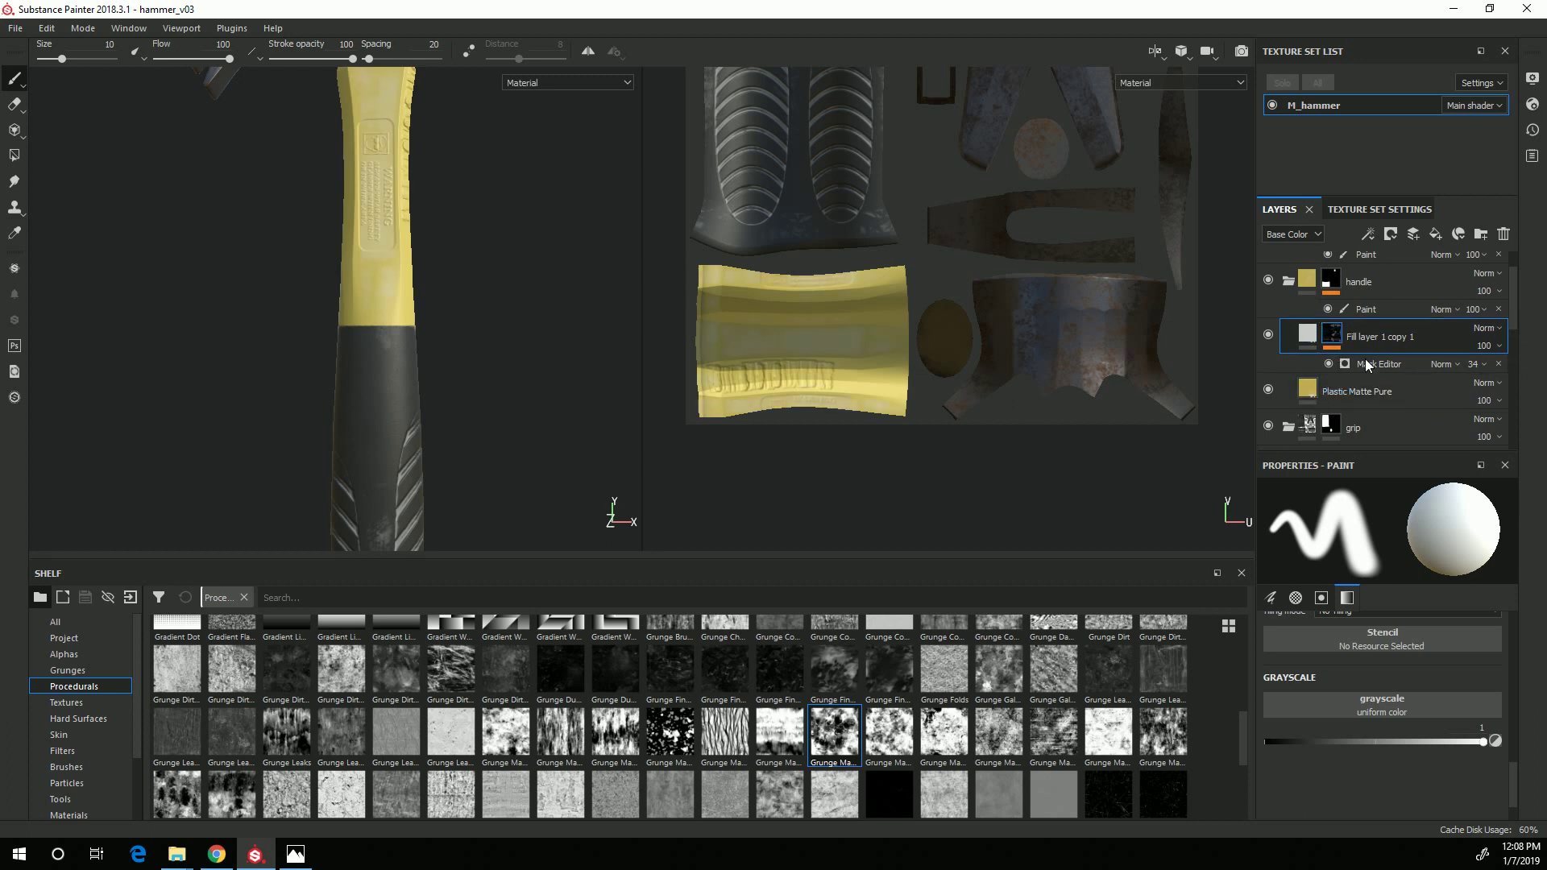
left_click_drag(511, 355, 390, 470, "alt")
right_click_drag(390, 470, 285, 422, "alt")
mouse_move(285, 422)
left_mouse_down("alt")
mouse_move(373, 431)
mouse_move(441, 498)
mouse_move(483, 466)
left_mouse_up("alt")
scroll(387, 380, "down", 4)
mouse_move(234, 415)
left_mouse_down("alt")
mouse_move(335, 379)
mouse_move(286, 425)
mouse_move(283, 335)
left_mouse_up("alt")
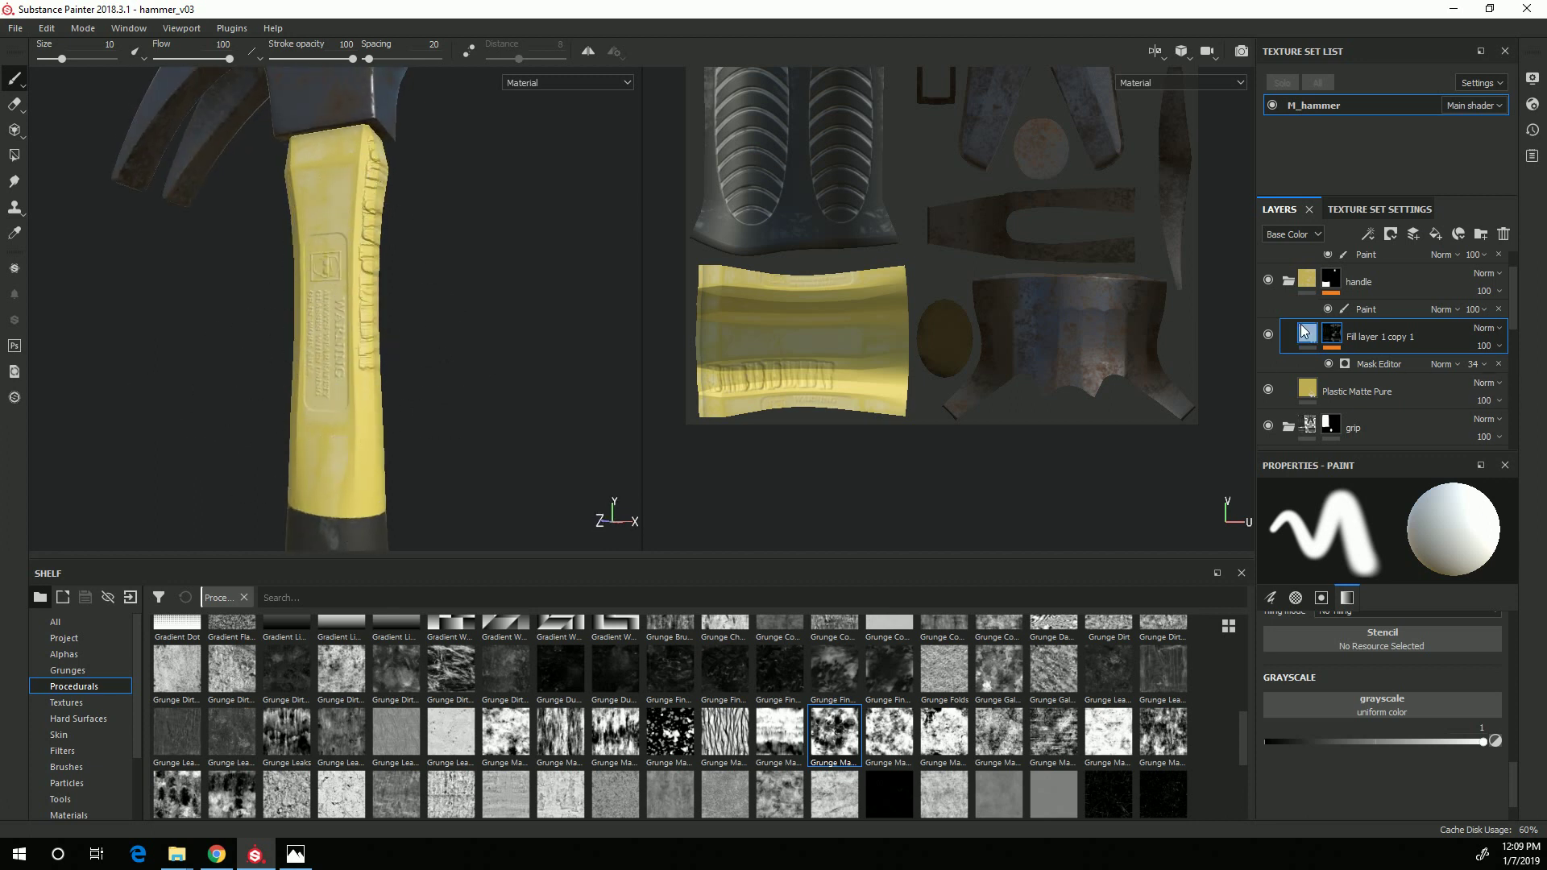
Collapse the grip height details folder and expand the handle height details folder in the layer stack.
scroll(1463, 346, "down", 5)
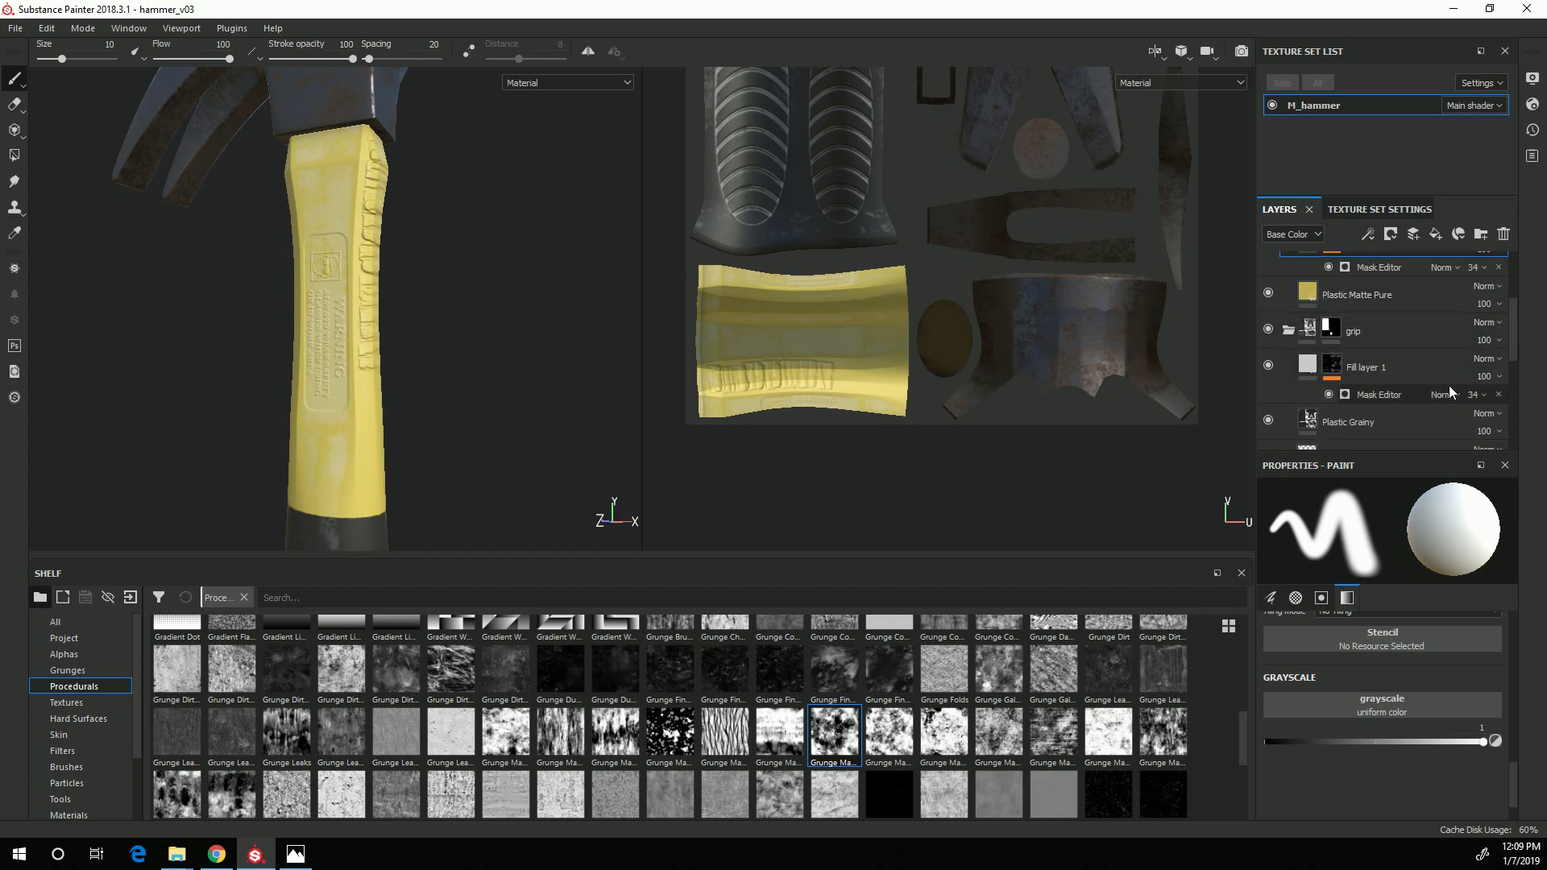
scroll(1432, 371, "down", 5)
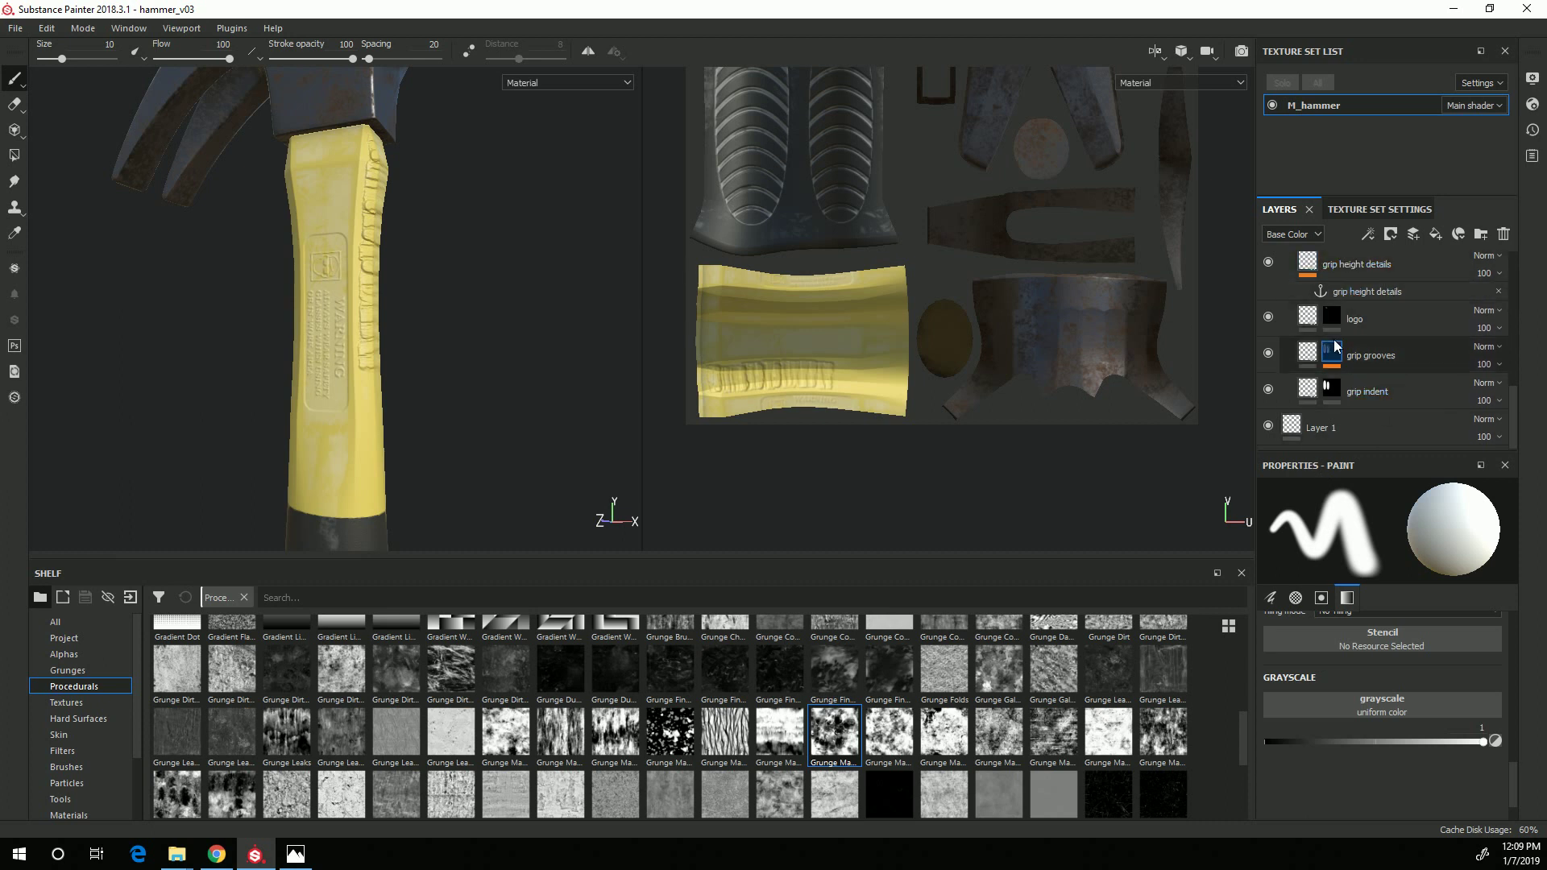
scroll(1403, 345, "up", 1)
scroll(1403, 345, "up", 1)
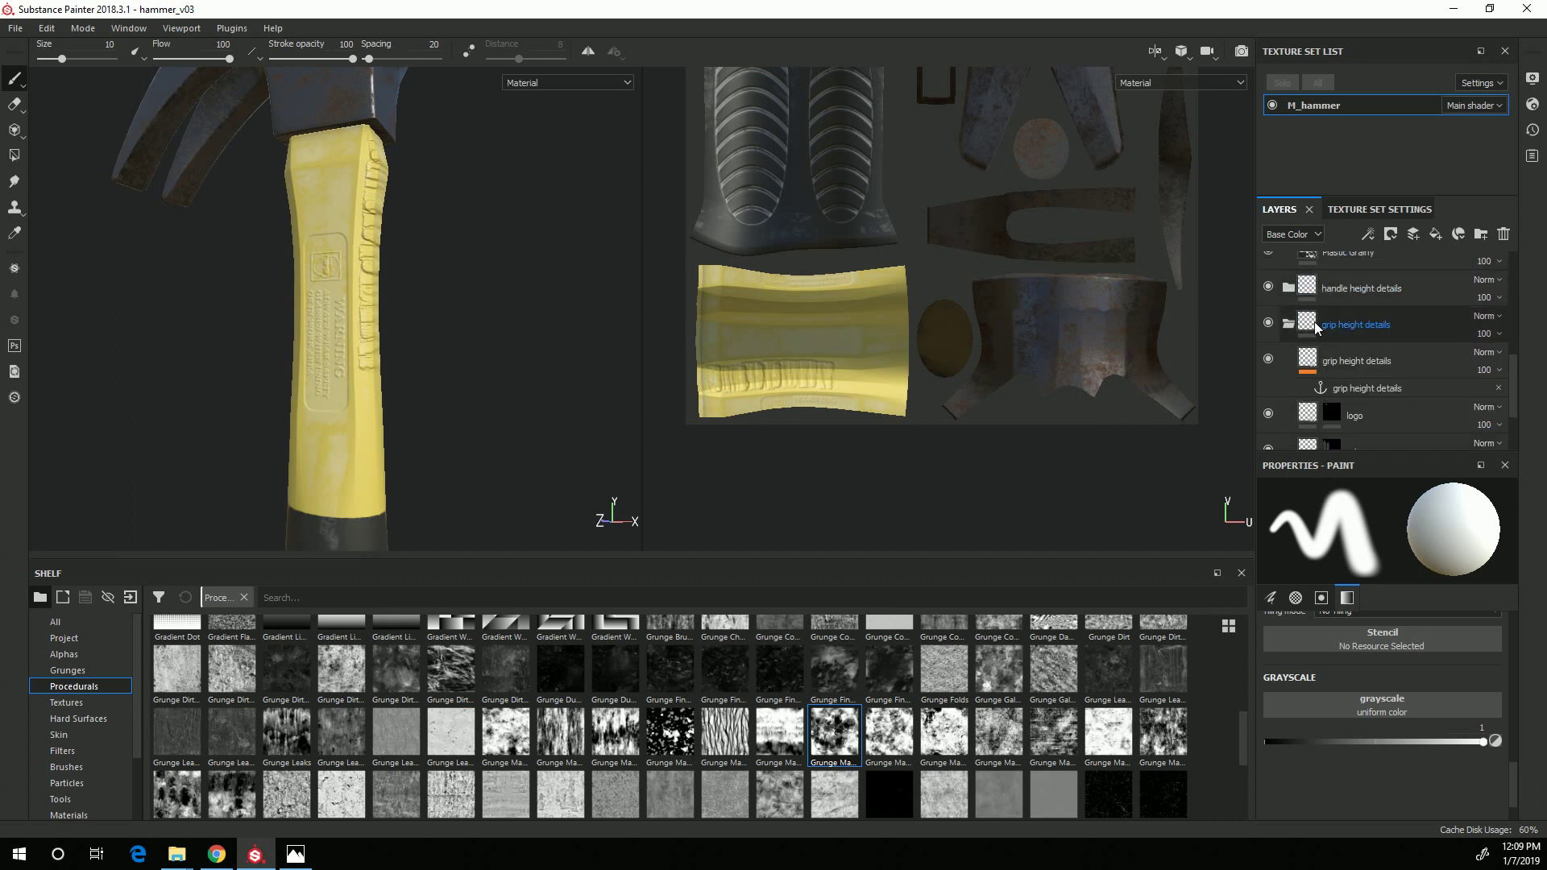
left_click(1286, 323)
scroll(1389, 394, "up", 3)
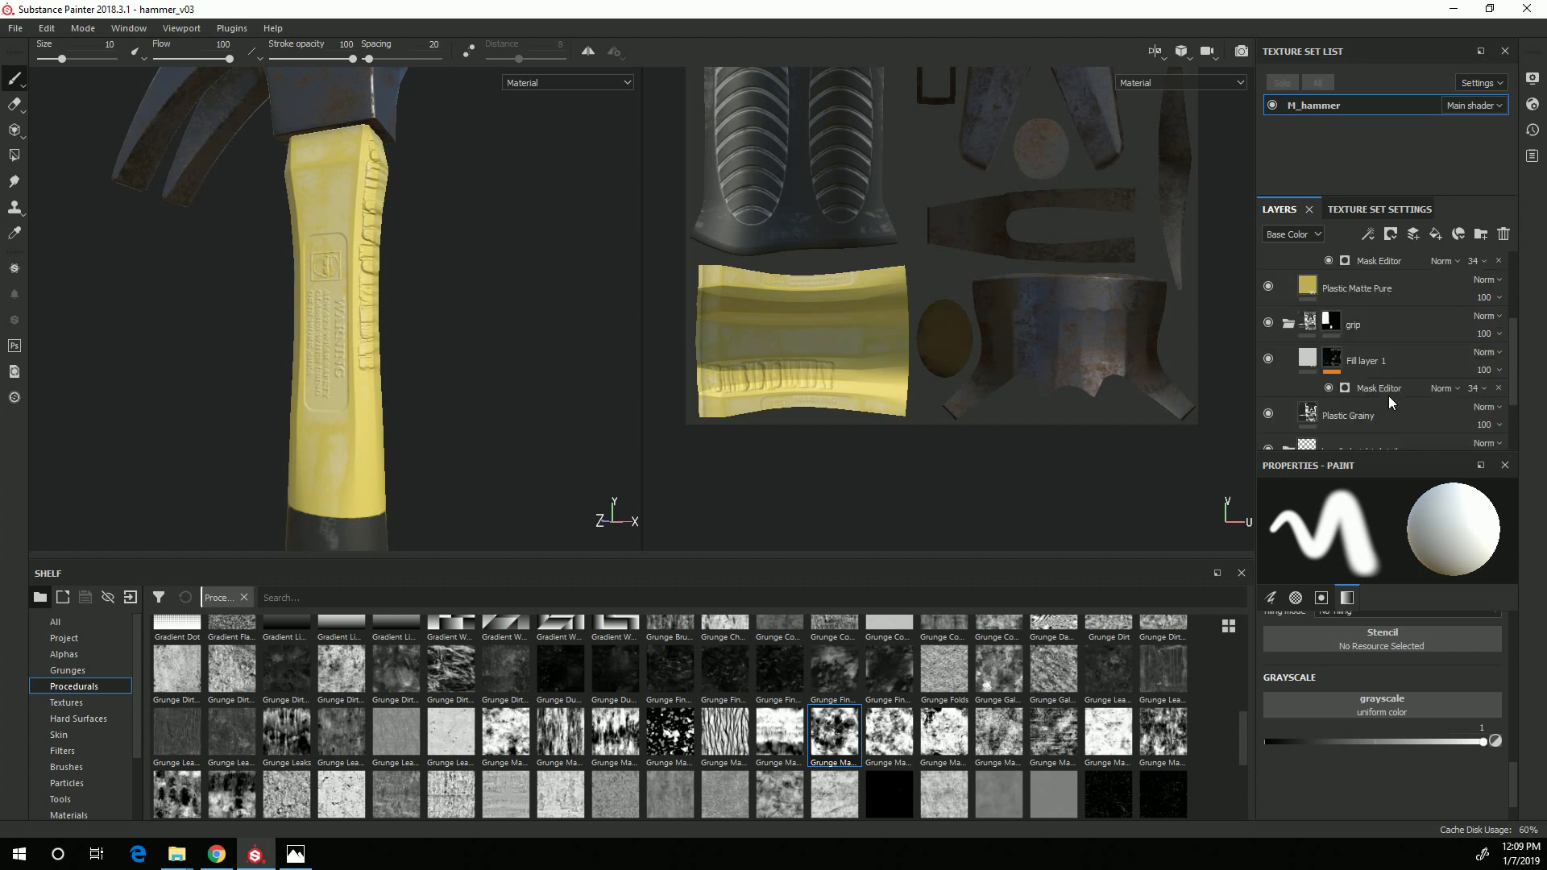
left_click(1420, 365)
scroll(1418, 367, "down", 1)
left_click(1418, 370)
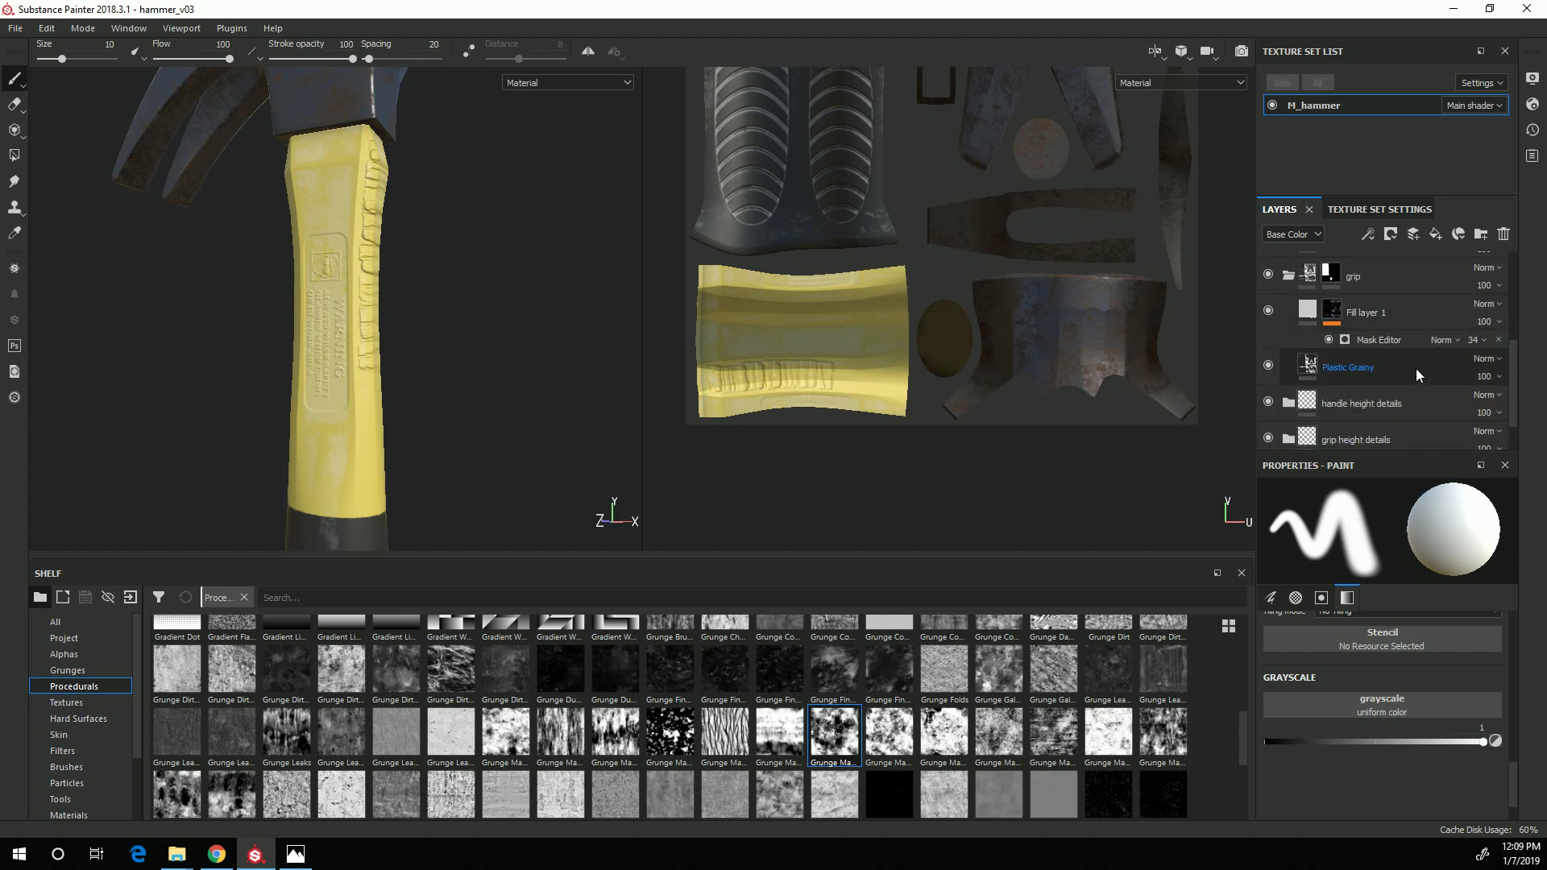
scroll(1415, 369, "down", 1)
left_click(1289, 356)
scroll(1306, 330, "down", 1)
Add a fill layer above melted detail 3 and name it "handle height details".
left_click(1327, 342)
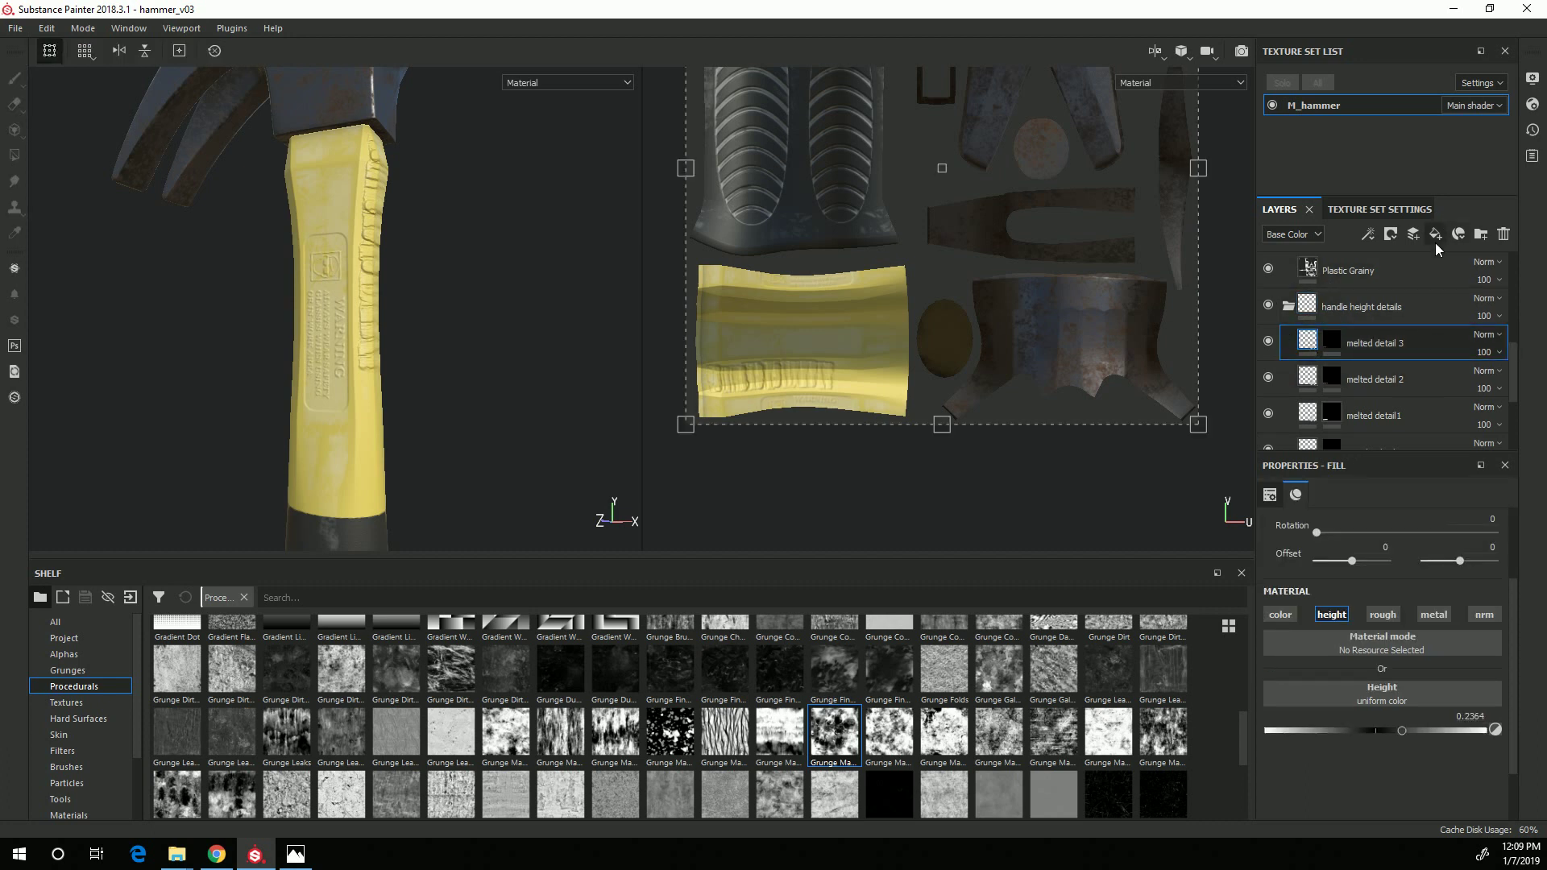
left_click(1435, 234)
double_click(1324, 347)
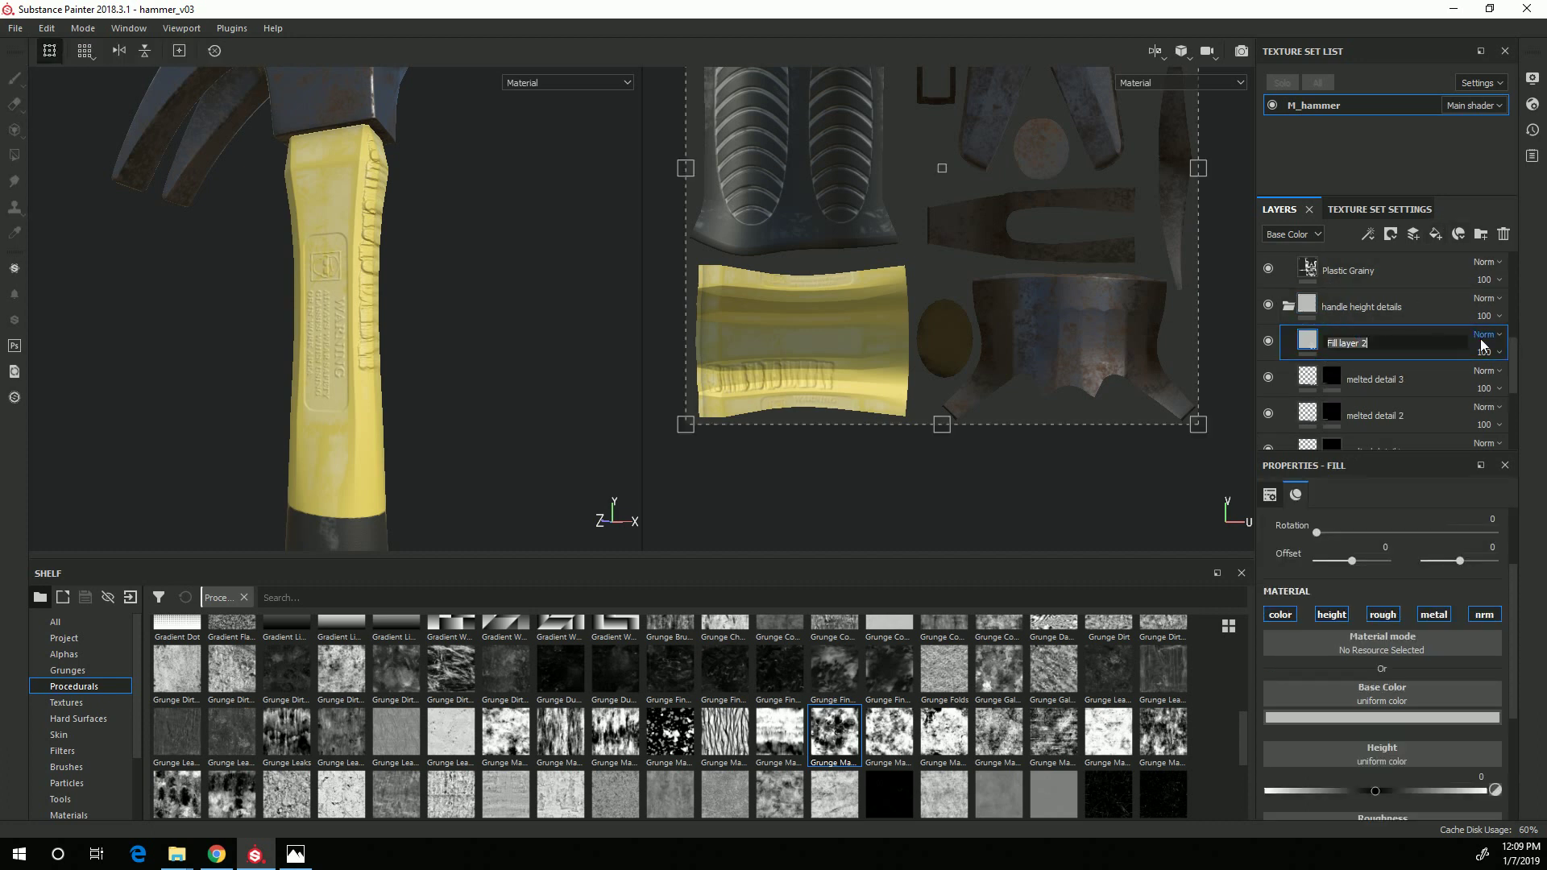
type("han")
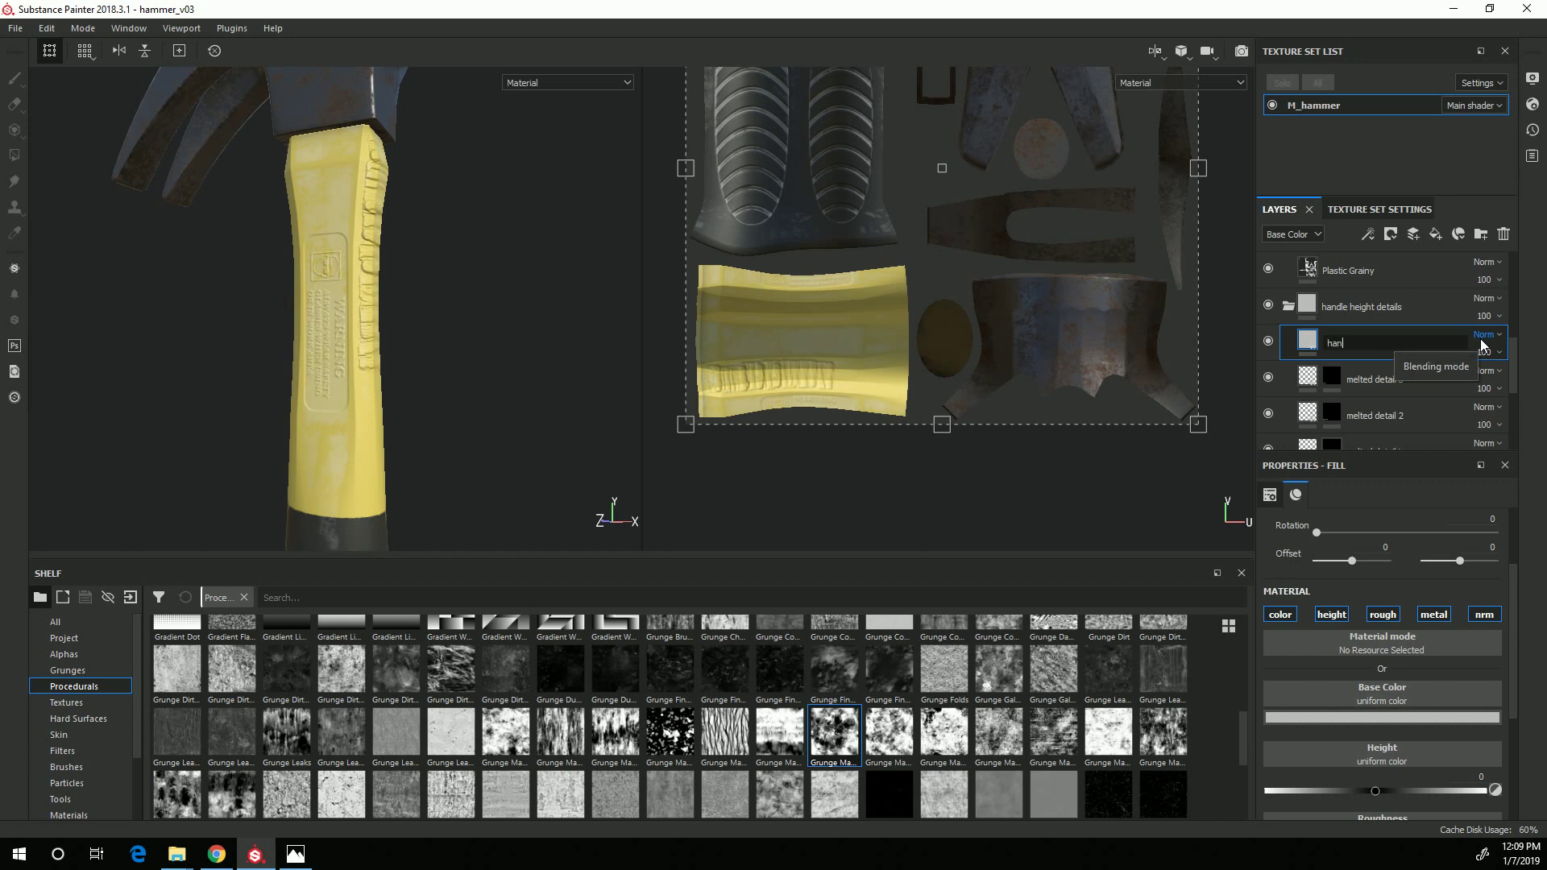
type("dle Height")
key("BackSpace")
key("BackSpace")
key("BackSpace")
key("BackSpace")
key("BackSpace")
key("BackSpace")
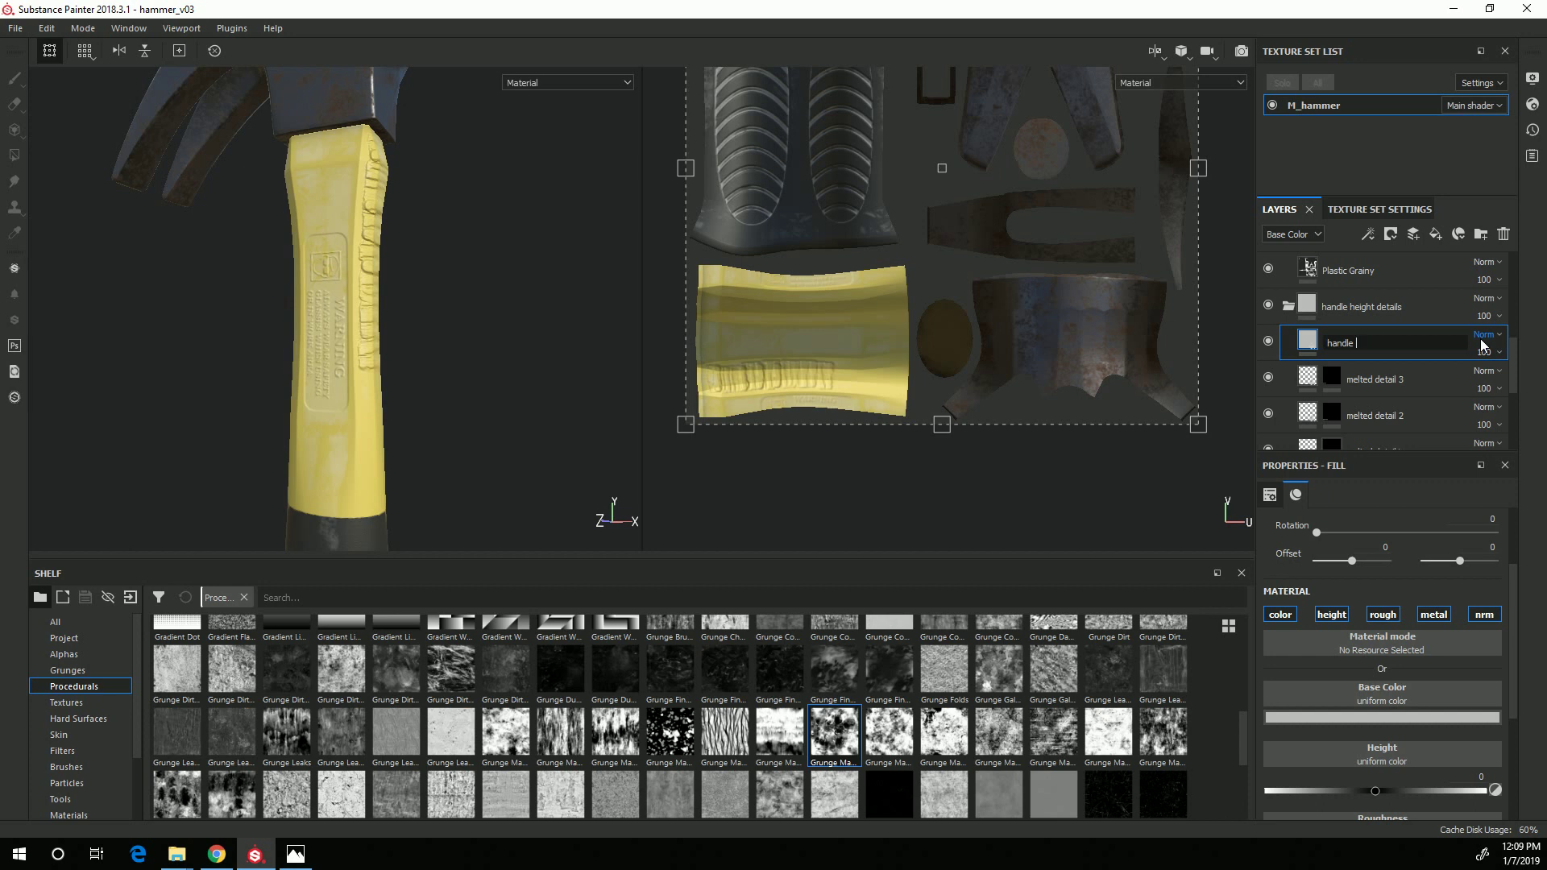
type("height details")
key("Return")
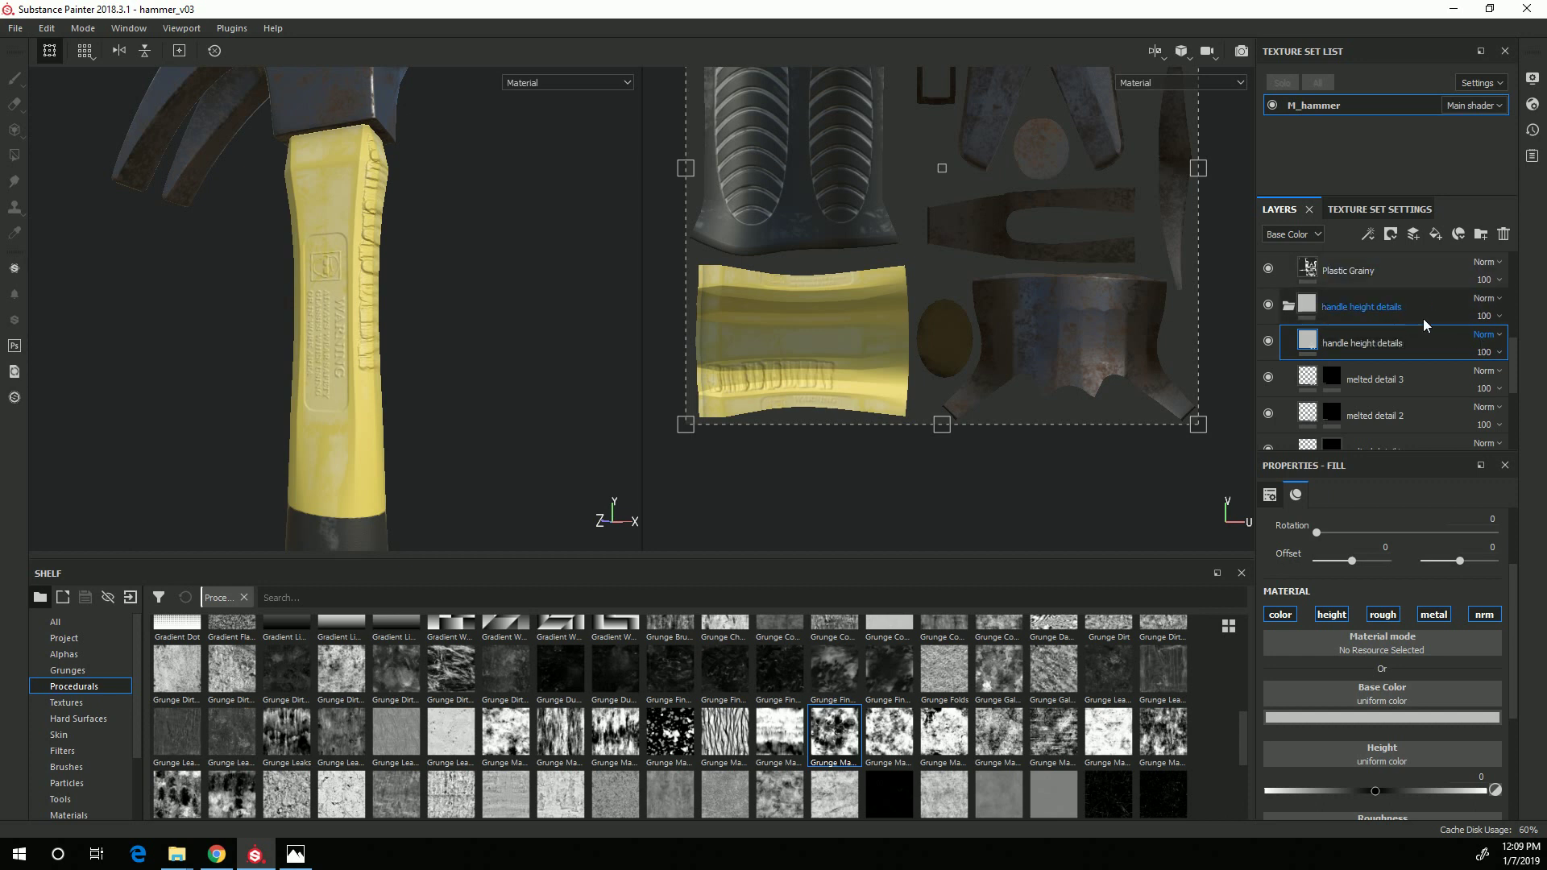
Limit the new handle height details layer to the height channel and add an anchor point to it.
left_click(1288, 616)
left_click(1448, 616)
left_click(1492, 616)
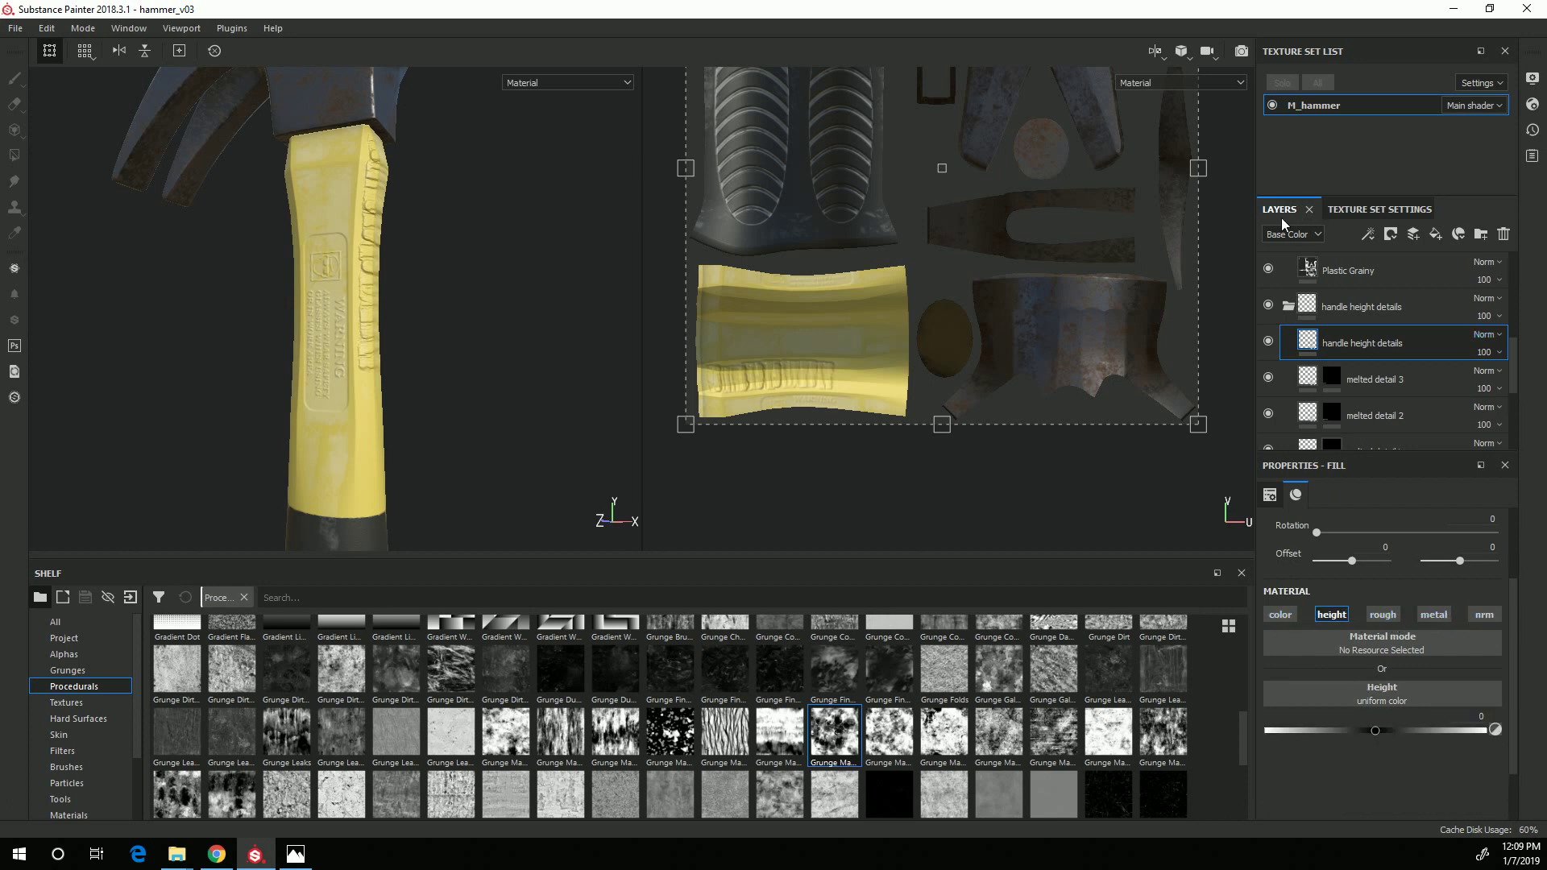
right_click(1375, 344)
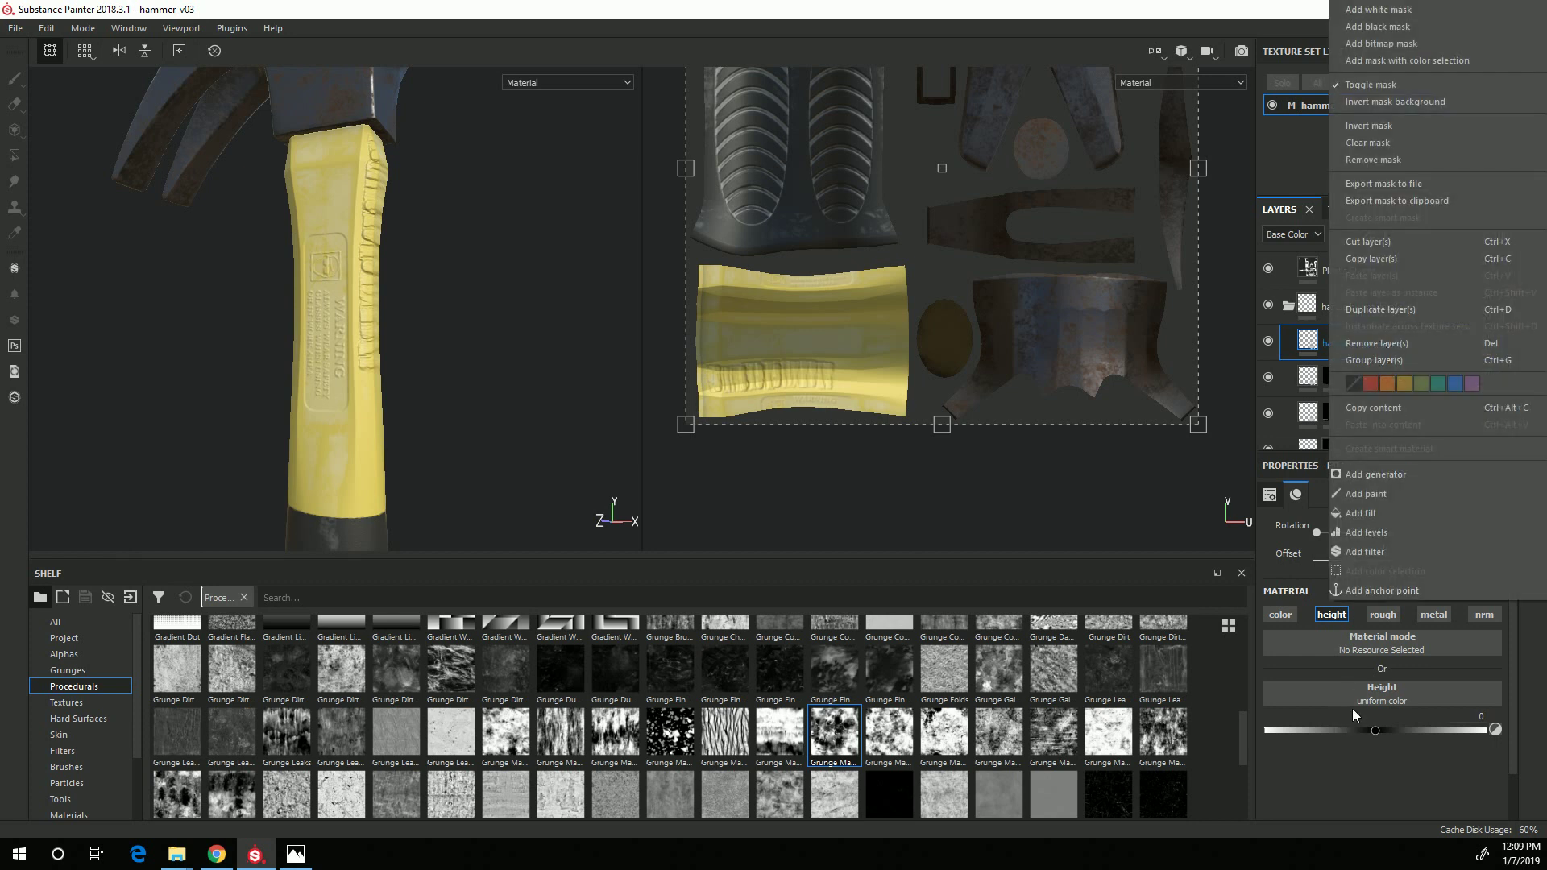
left_click(1394, 590)
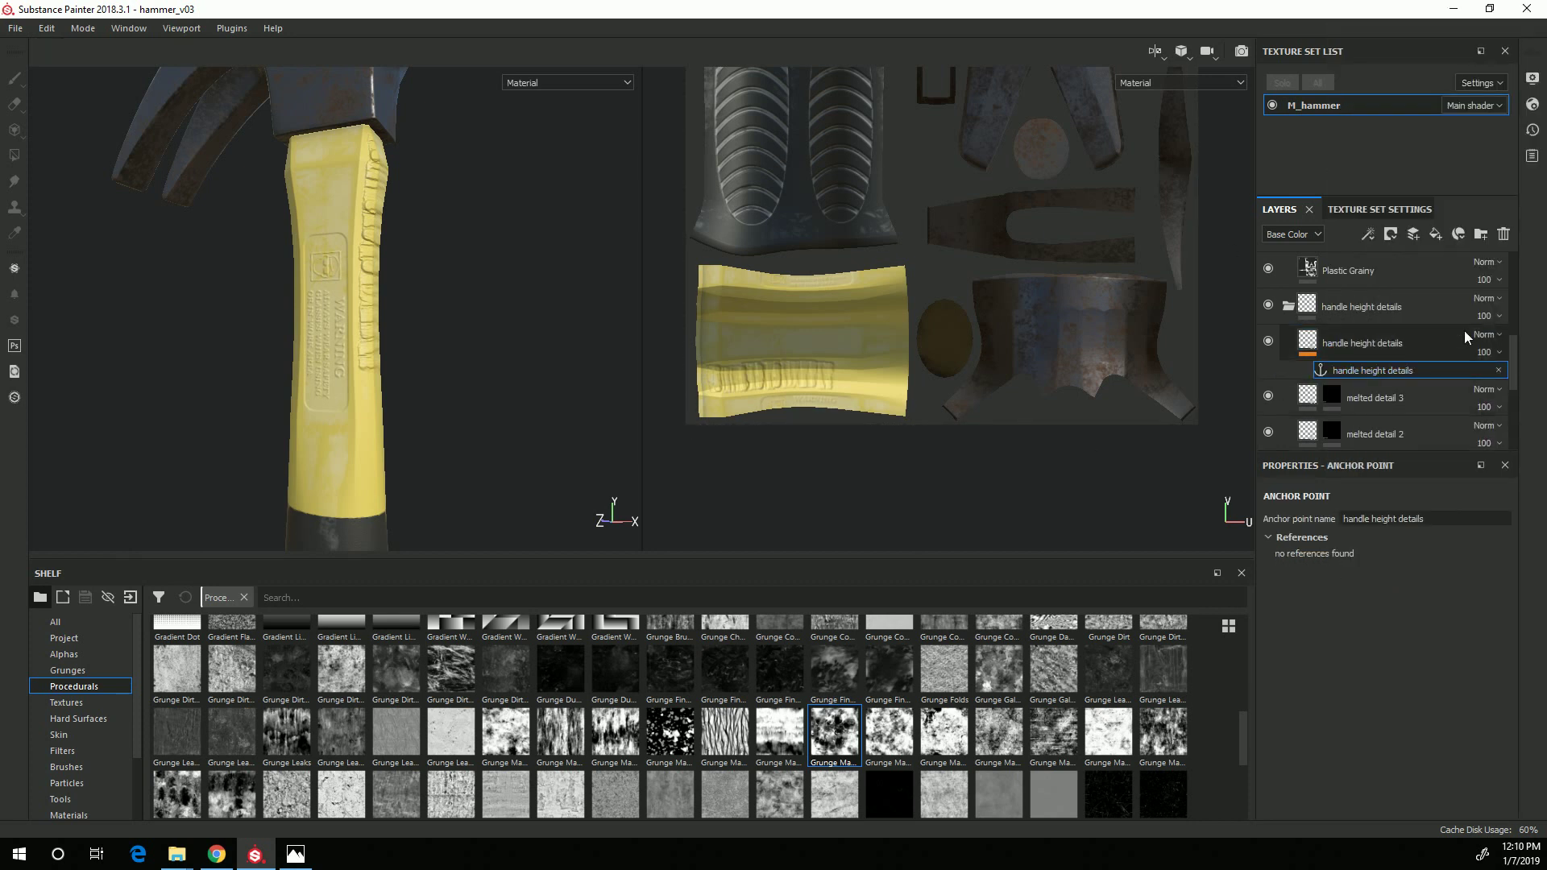
Switch the layer stack to the Height channel and set the handle height details fill layer's blending mode to Passthrough.
left_click(1360, 336)
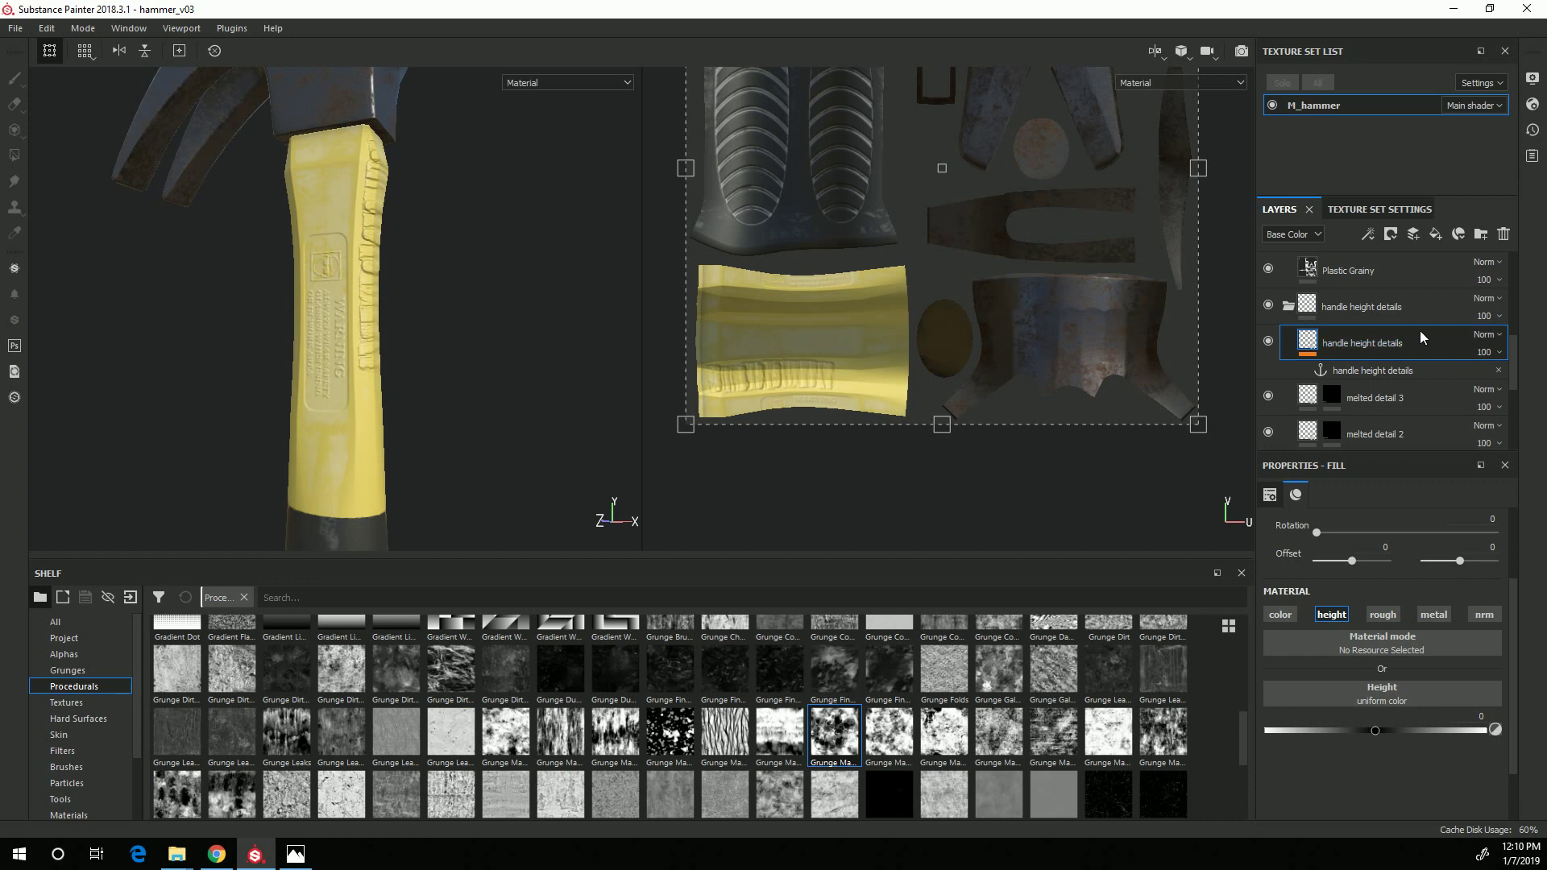
left_click(1290, 234)
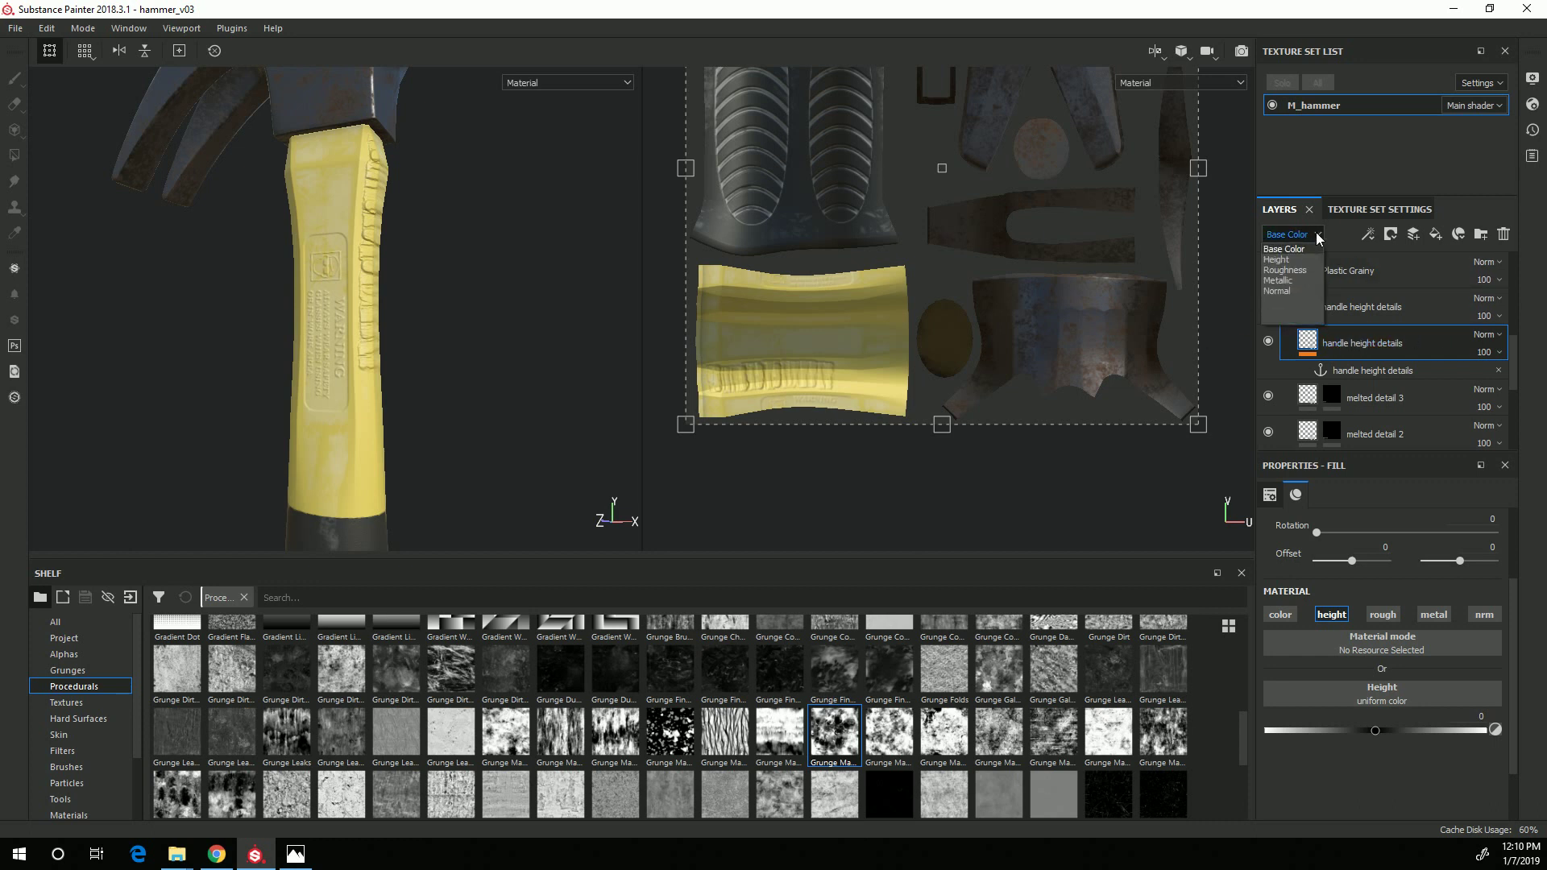
left_click(1303, 260)
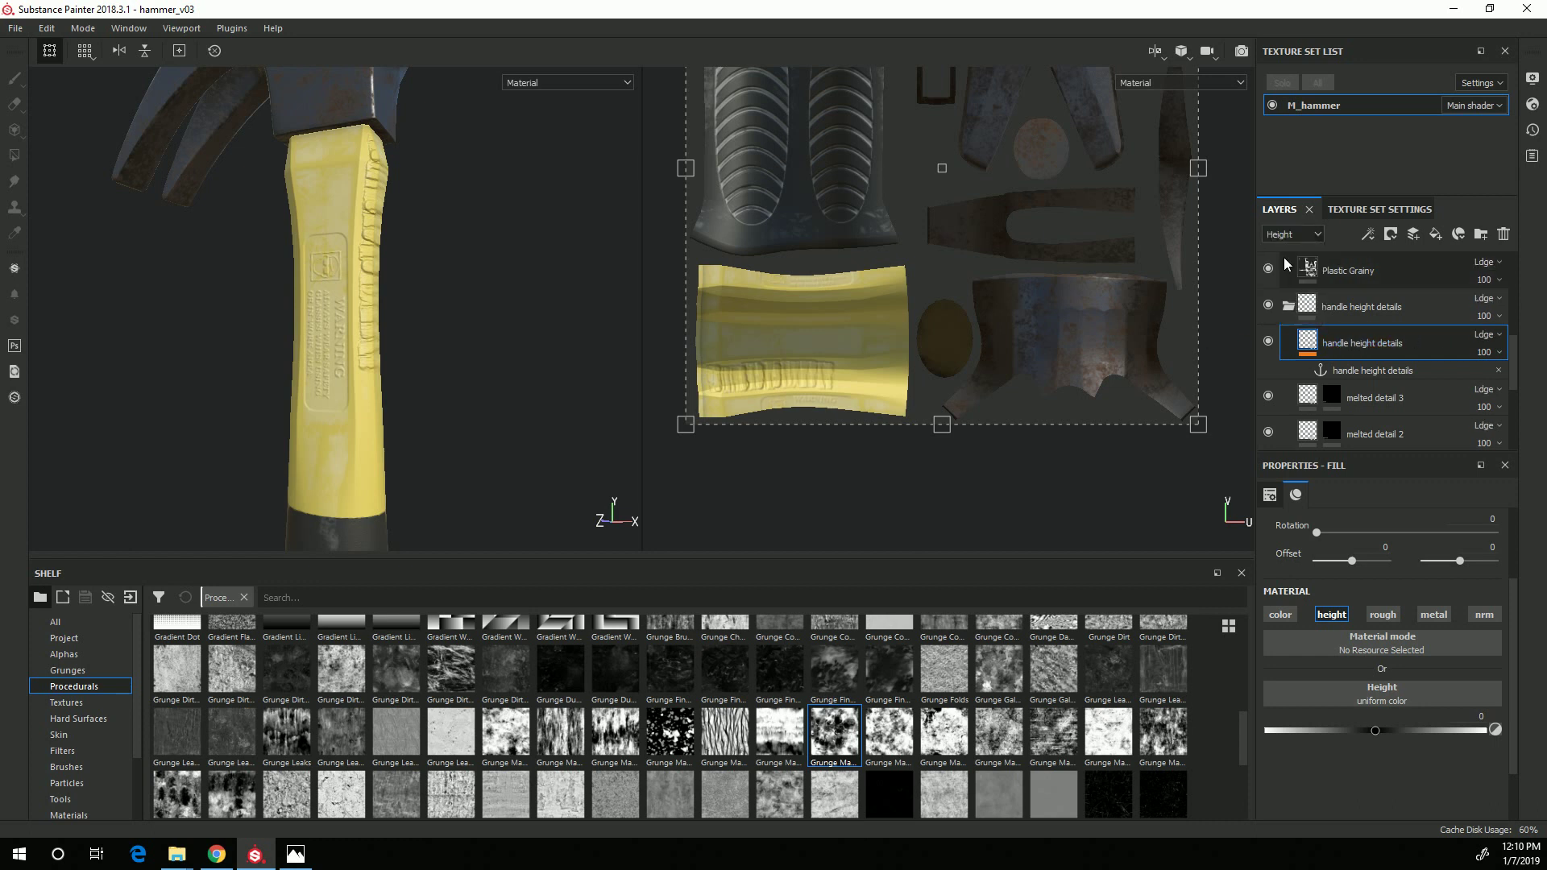
left_click(1497, 336)
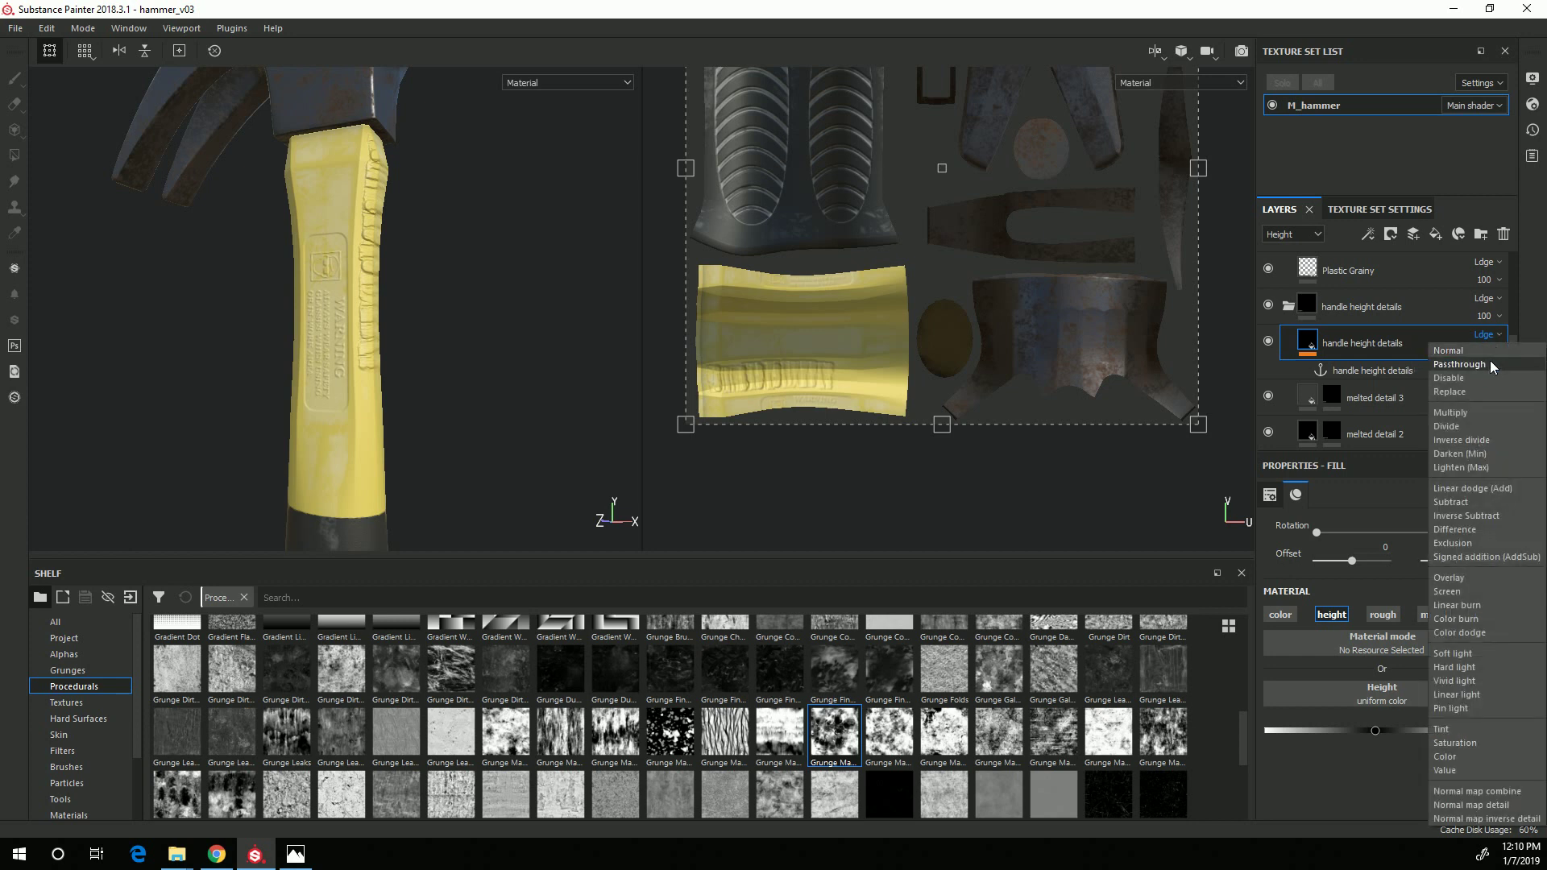
left_click(1477, 364)
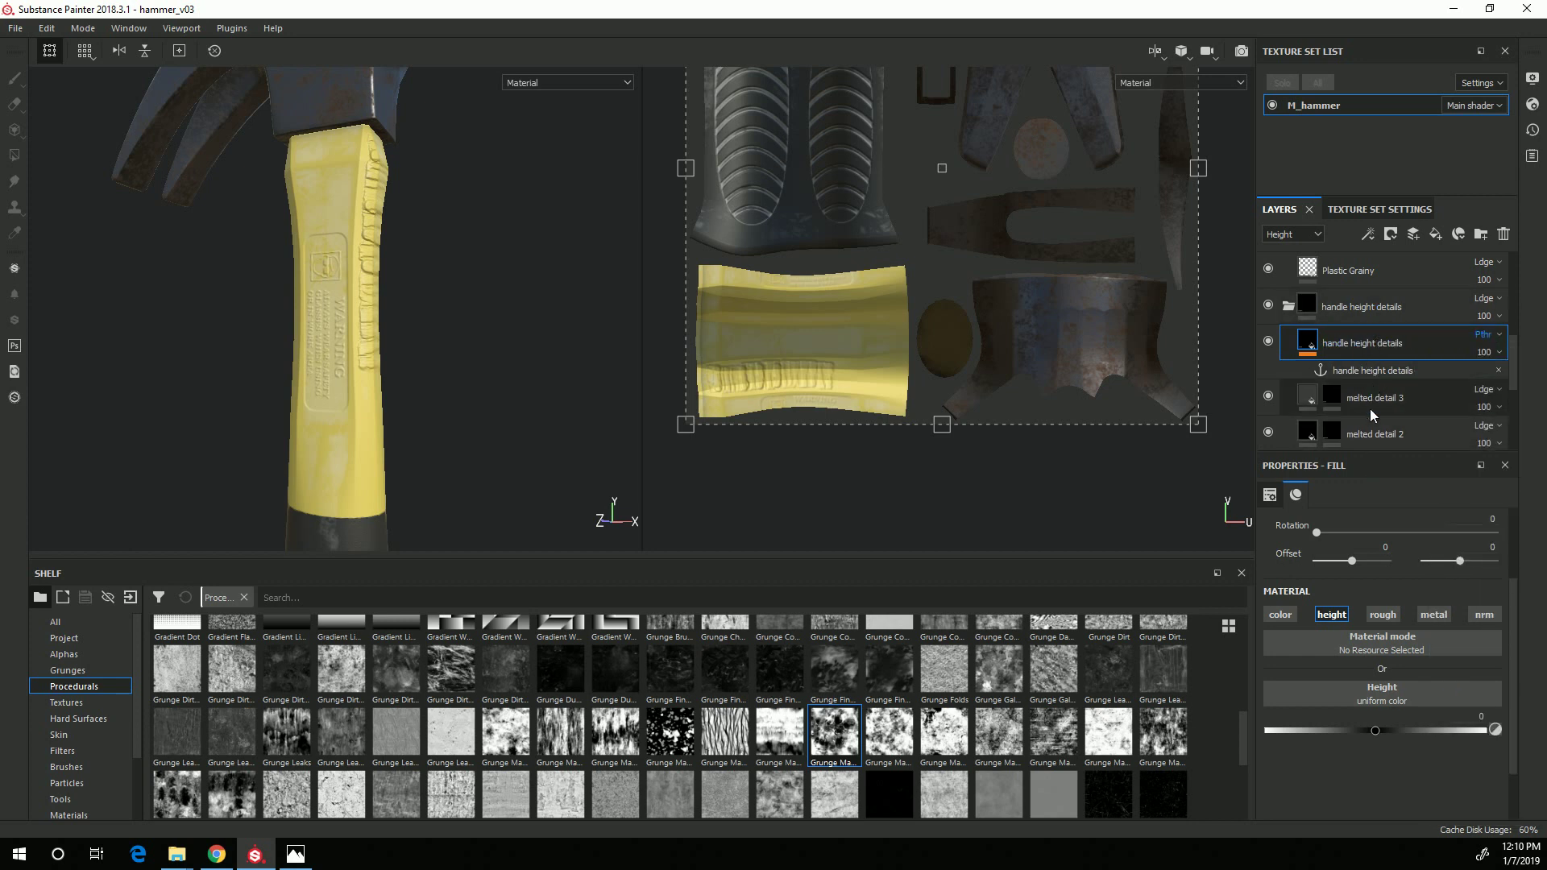
Set the micro height input of Fill layer 1 copy 1's Mask Editor to the handle height details anchor point, referencing its Height channel.
scroll(1337, 335, "up", 4)
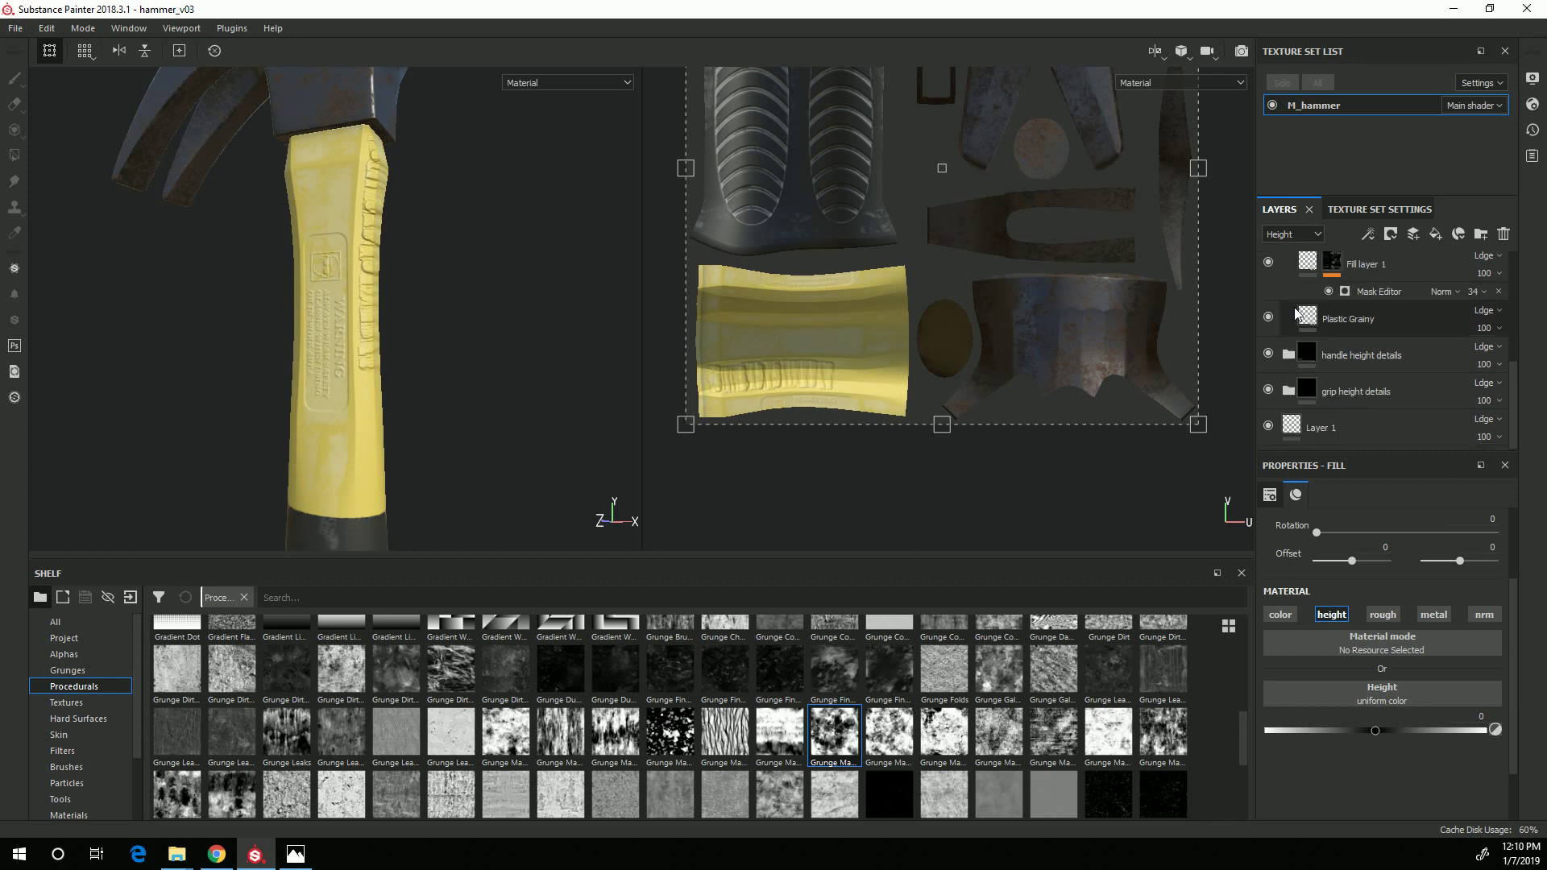
scroll(1415, 370, "up", 3)
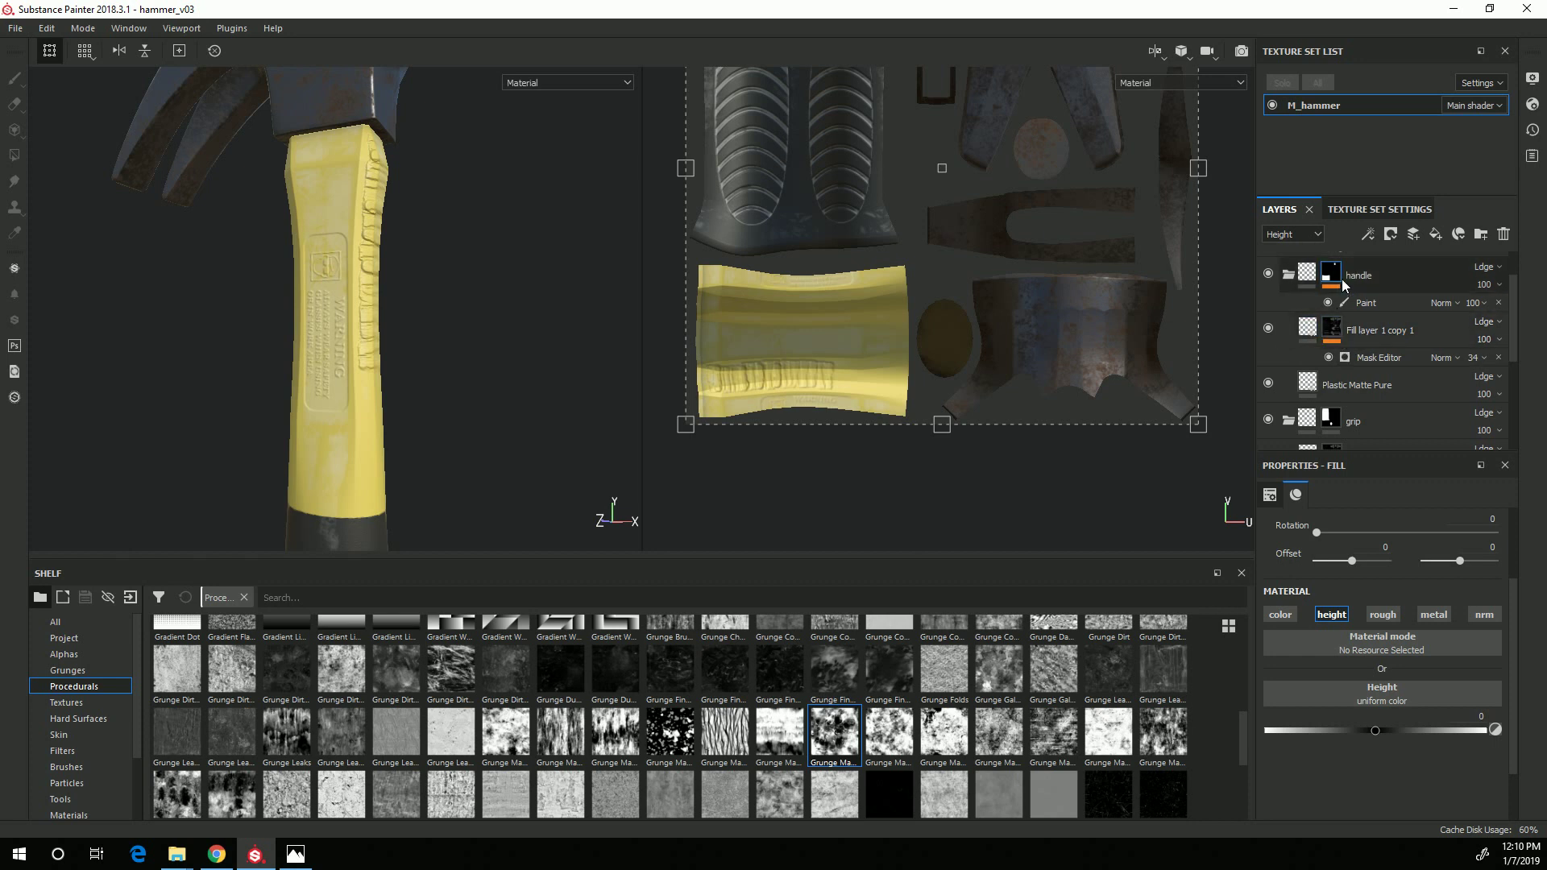
left_click(1375, 355)
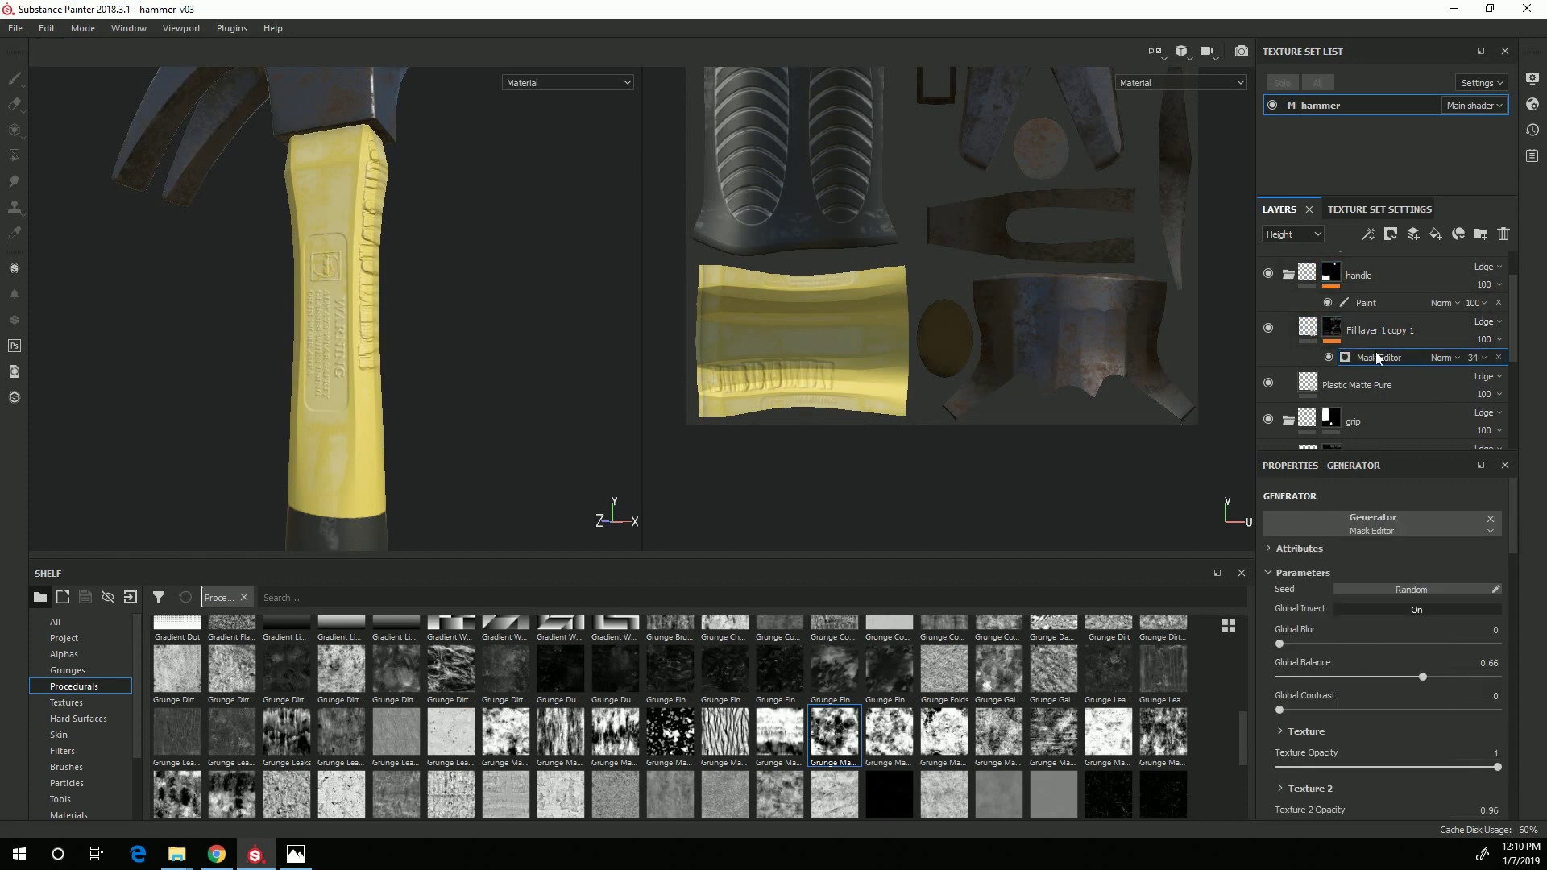
scroll(1409, 735, "down", 5)
scroll(1413, 720, "down", 5)
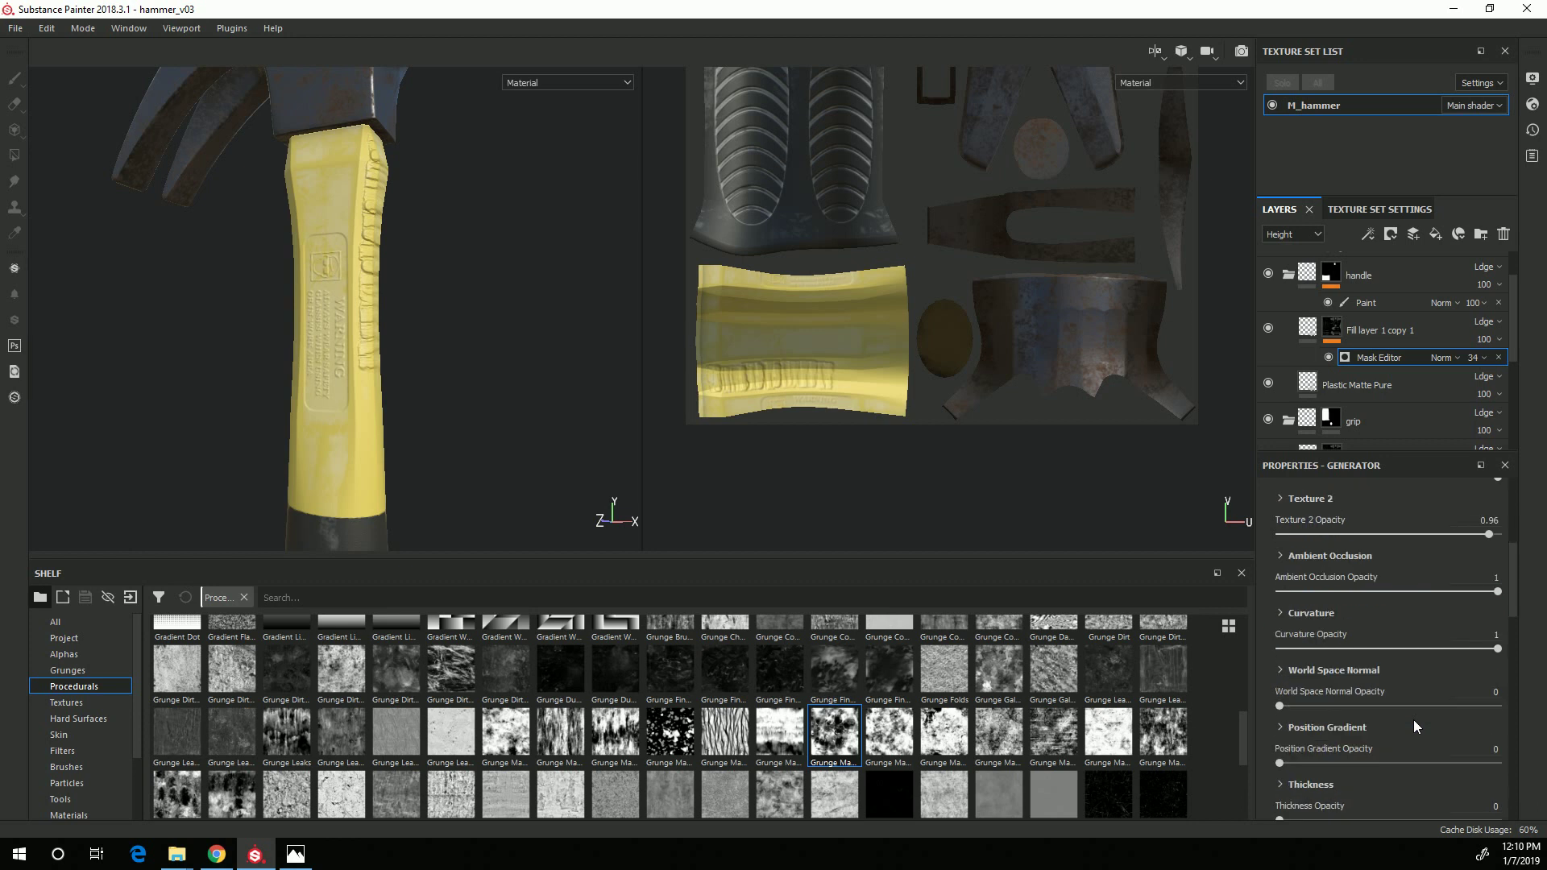
scroll(1418, 668, "down", 3)
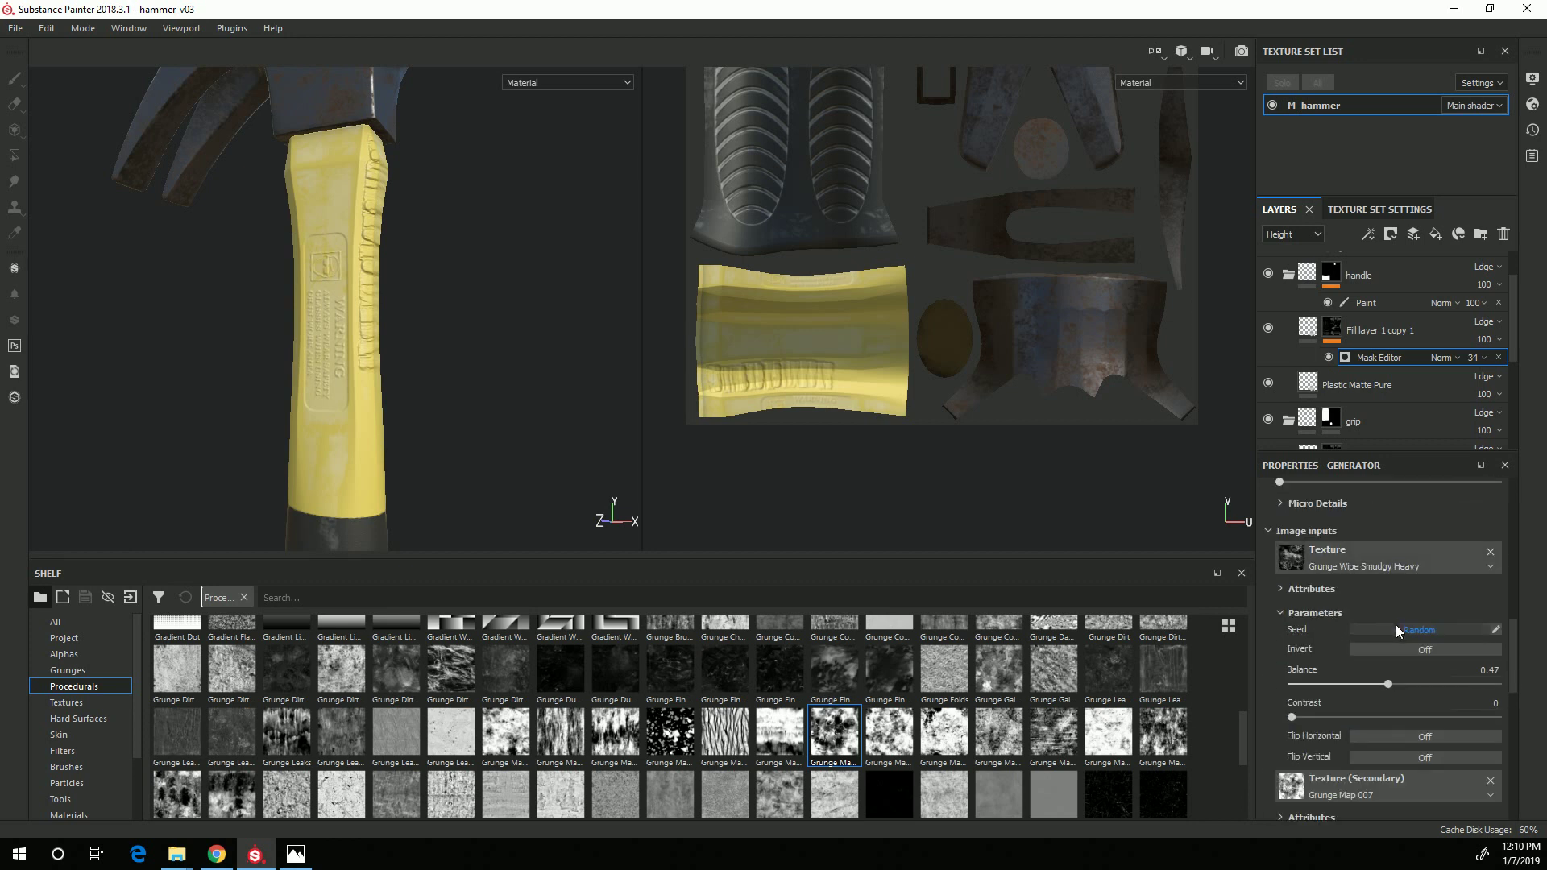
scroll(1395, 626, "down", 6)
scroll(1398, 635, "down", 2)
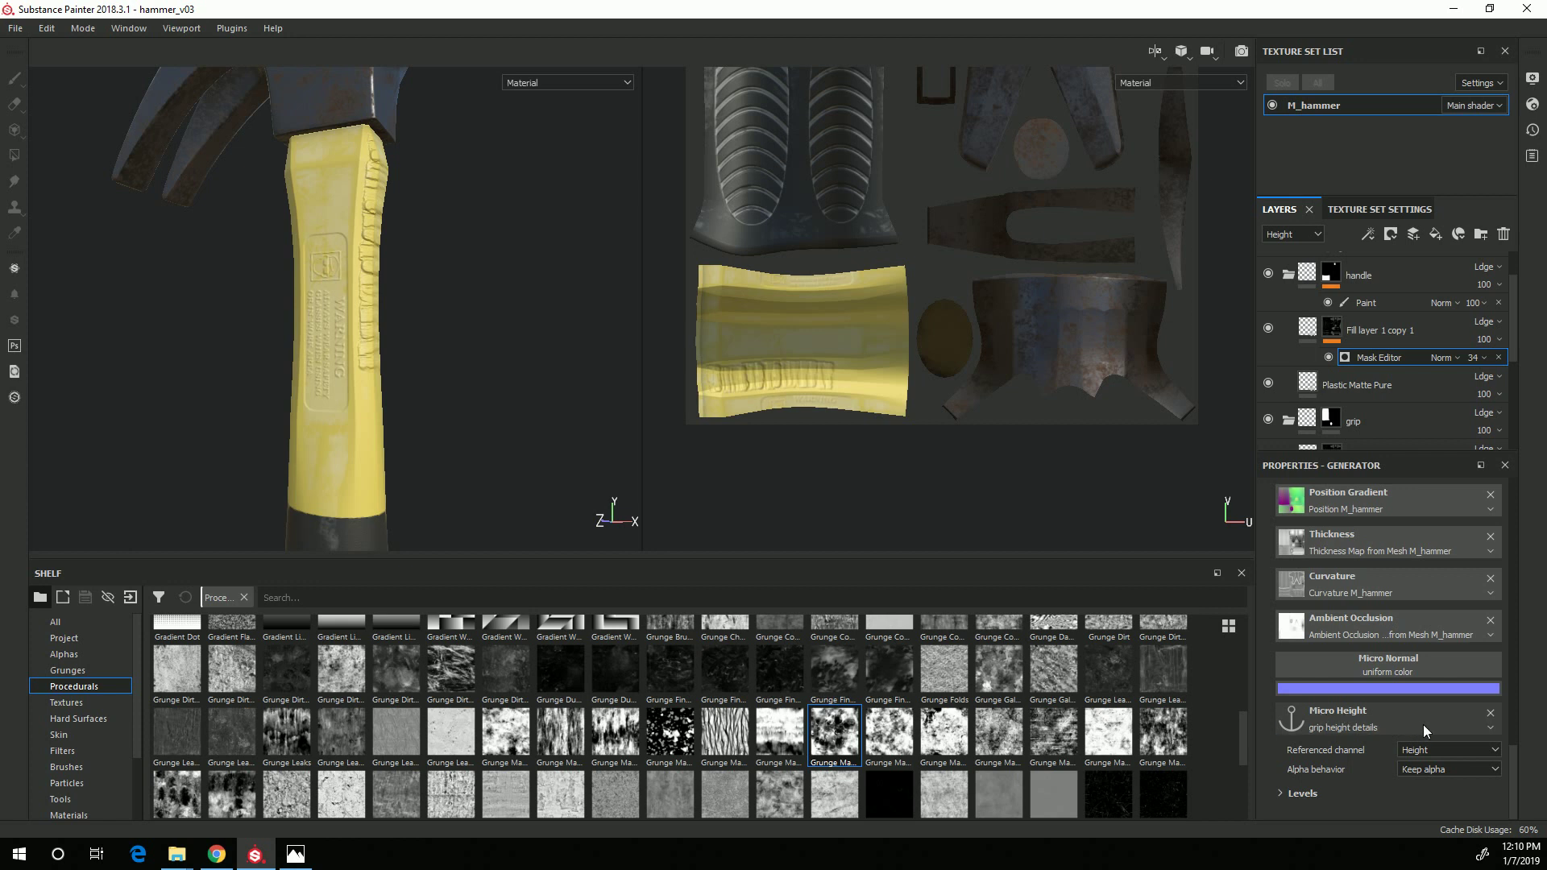
left_click(1379, 719)
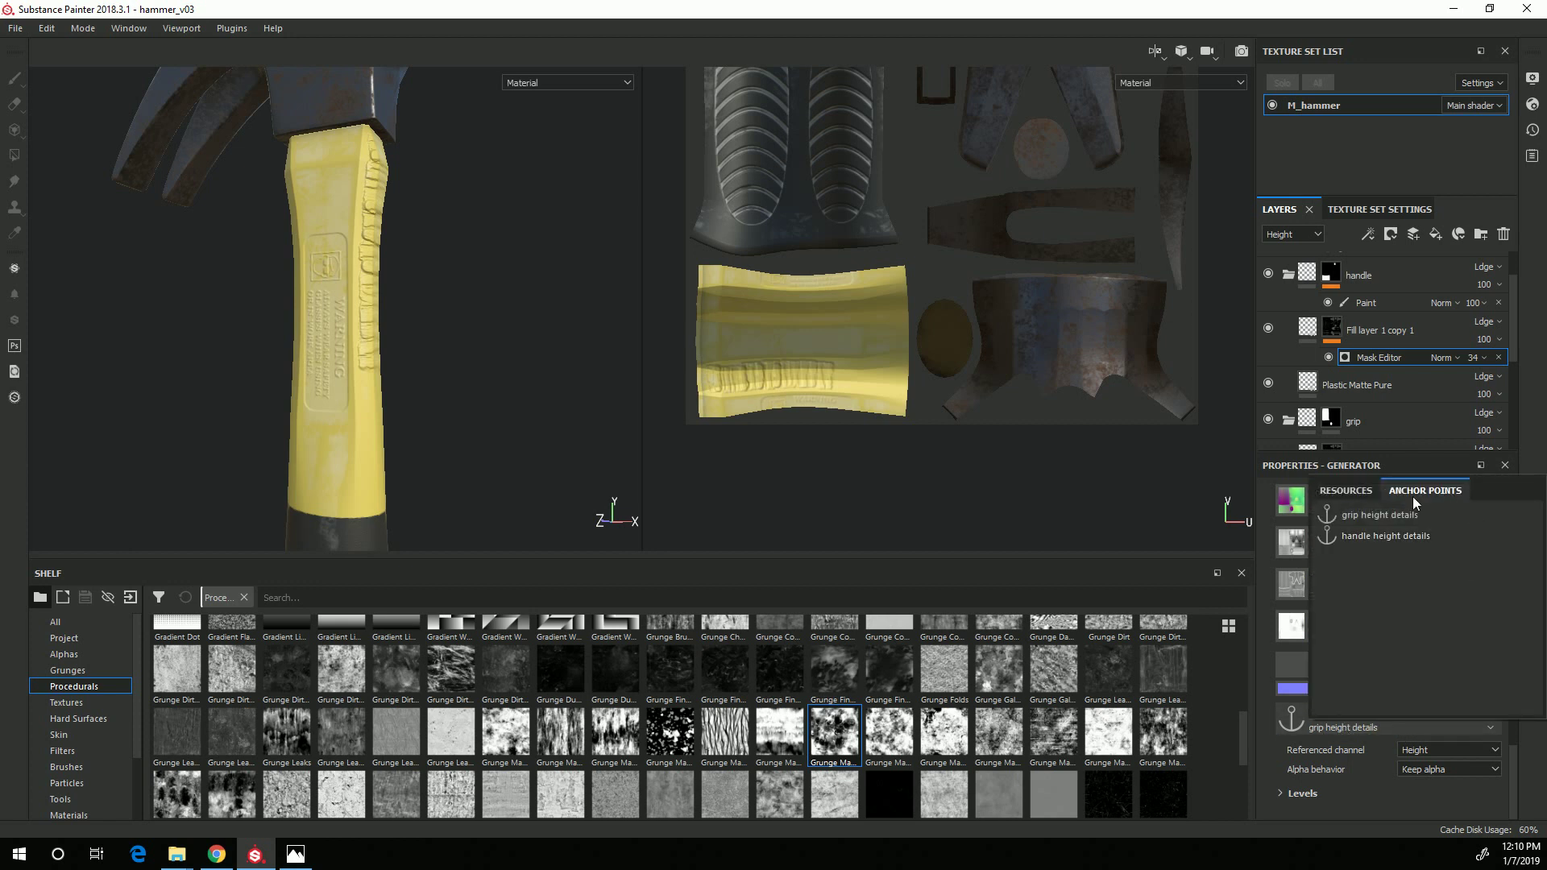
left_click(1354, 537)
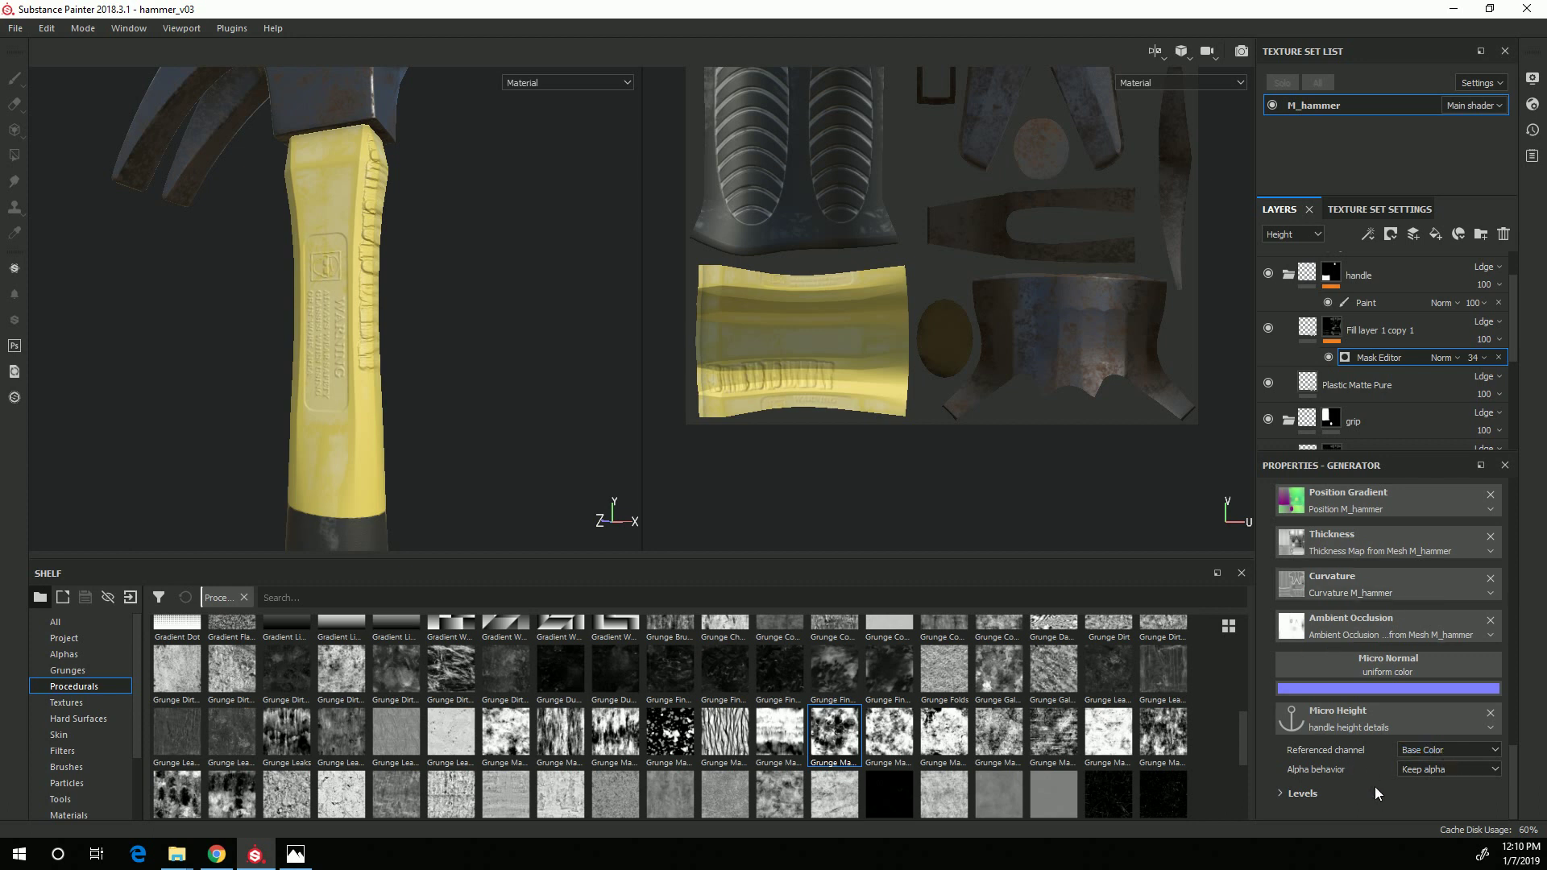
left_click(1442, 751)
left_click(1418, 785)
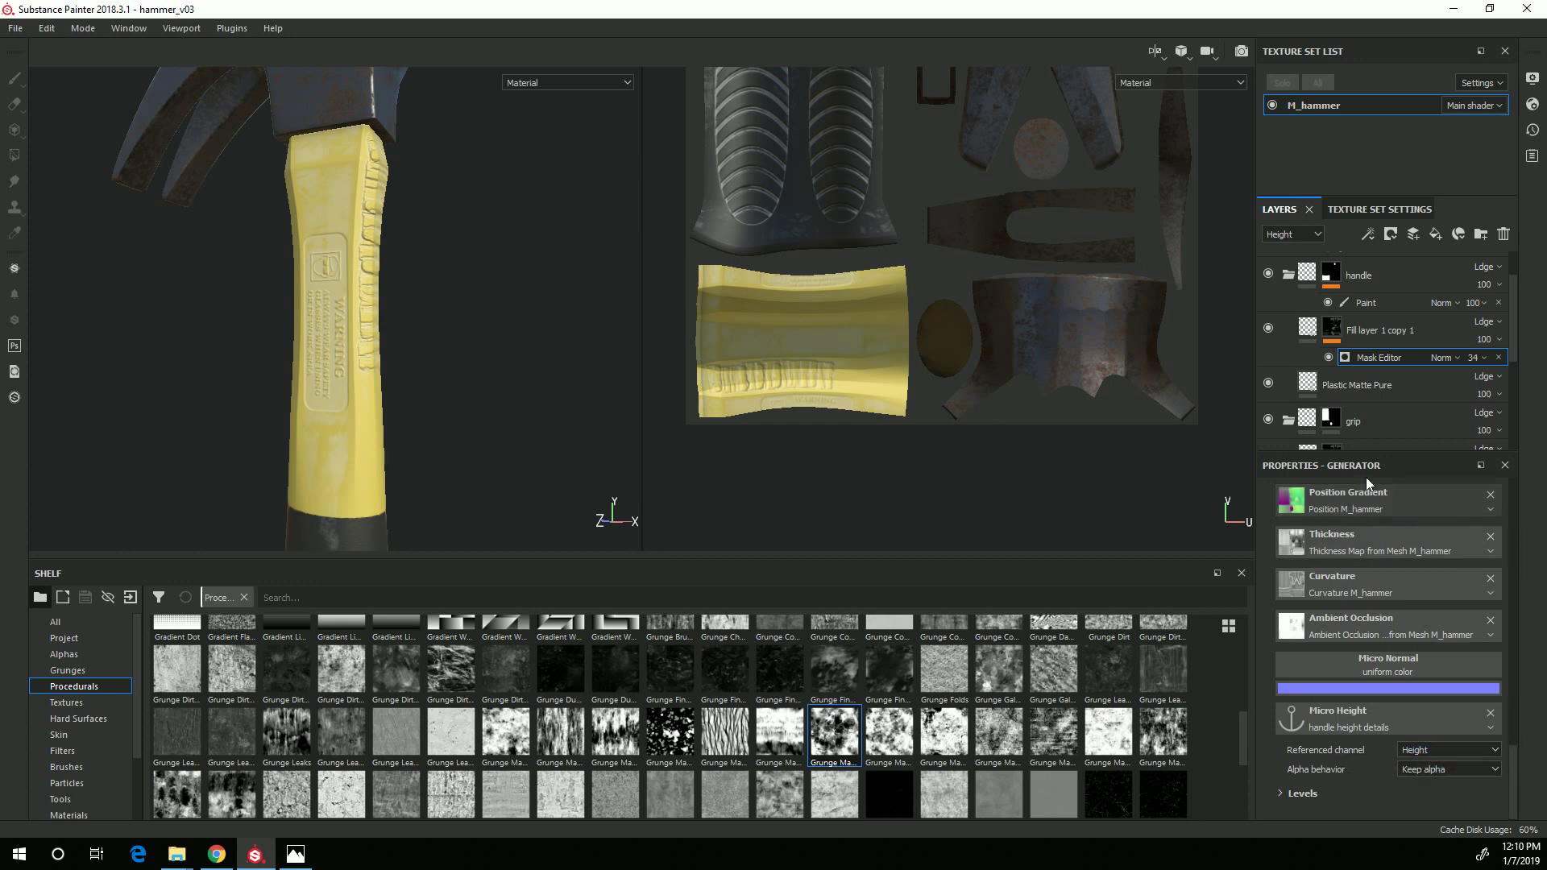
Examine the edge wear around the handle's raised lettering and warning label from several angles.
left_click_drag(358, 359, 384, 294, "alt")
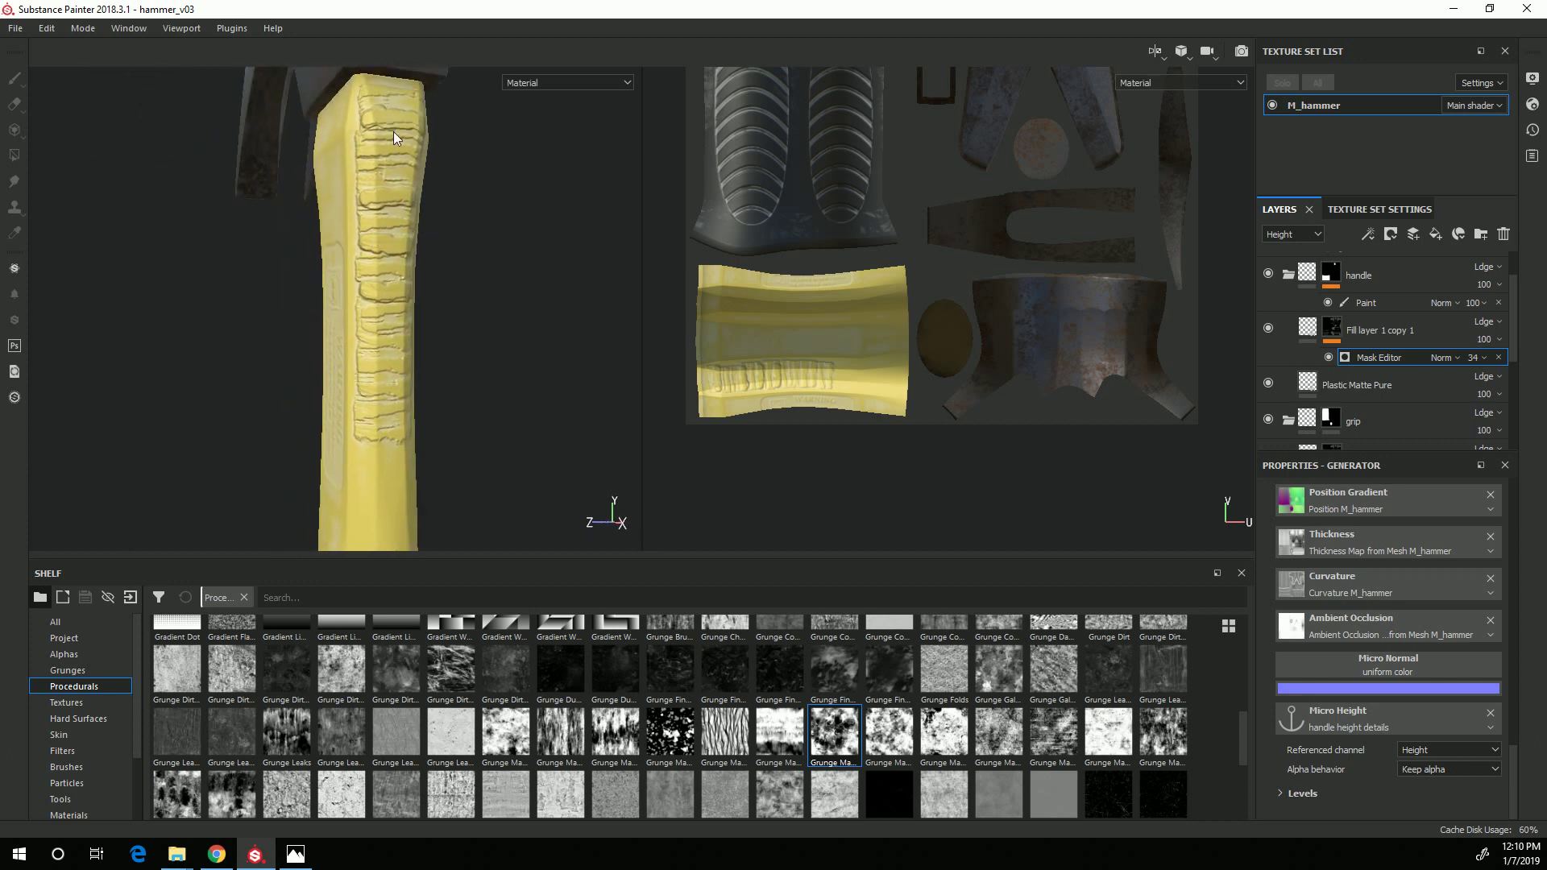
left_click_drag(404, 496, 437, 404, "alt")
left_click_drag(273, 432, 338, 398, "alt")
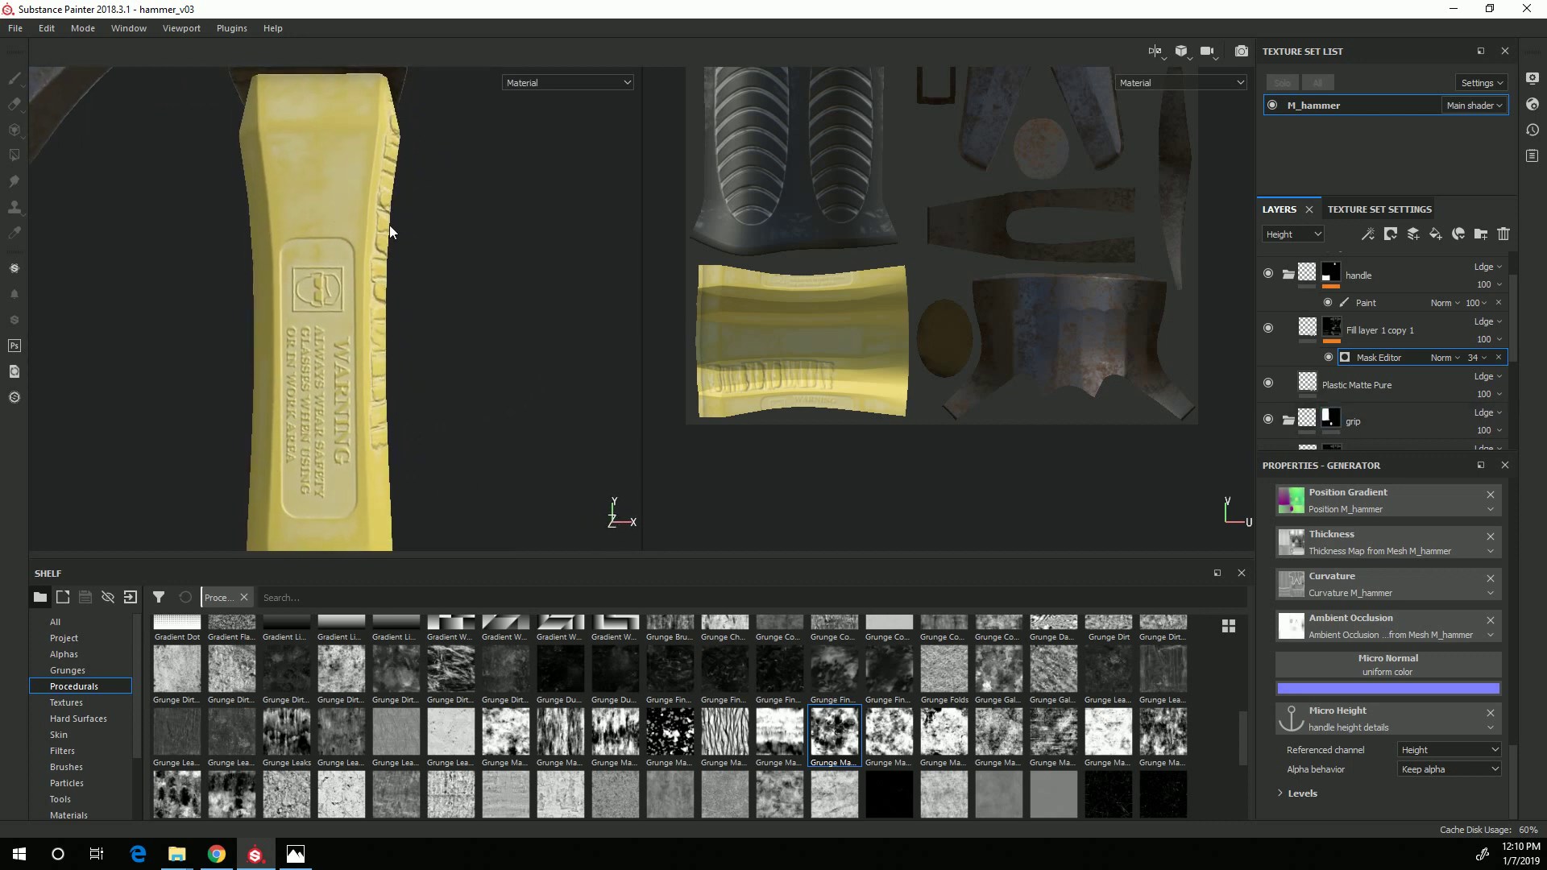
scroll(270, 413, "down", 3)
scroll(346, 290, "up", 2)
middle_click_drag(346, 290, 351, 248, "alt")
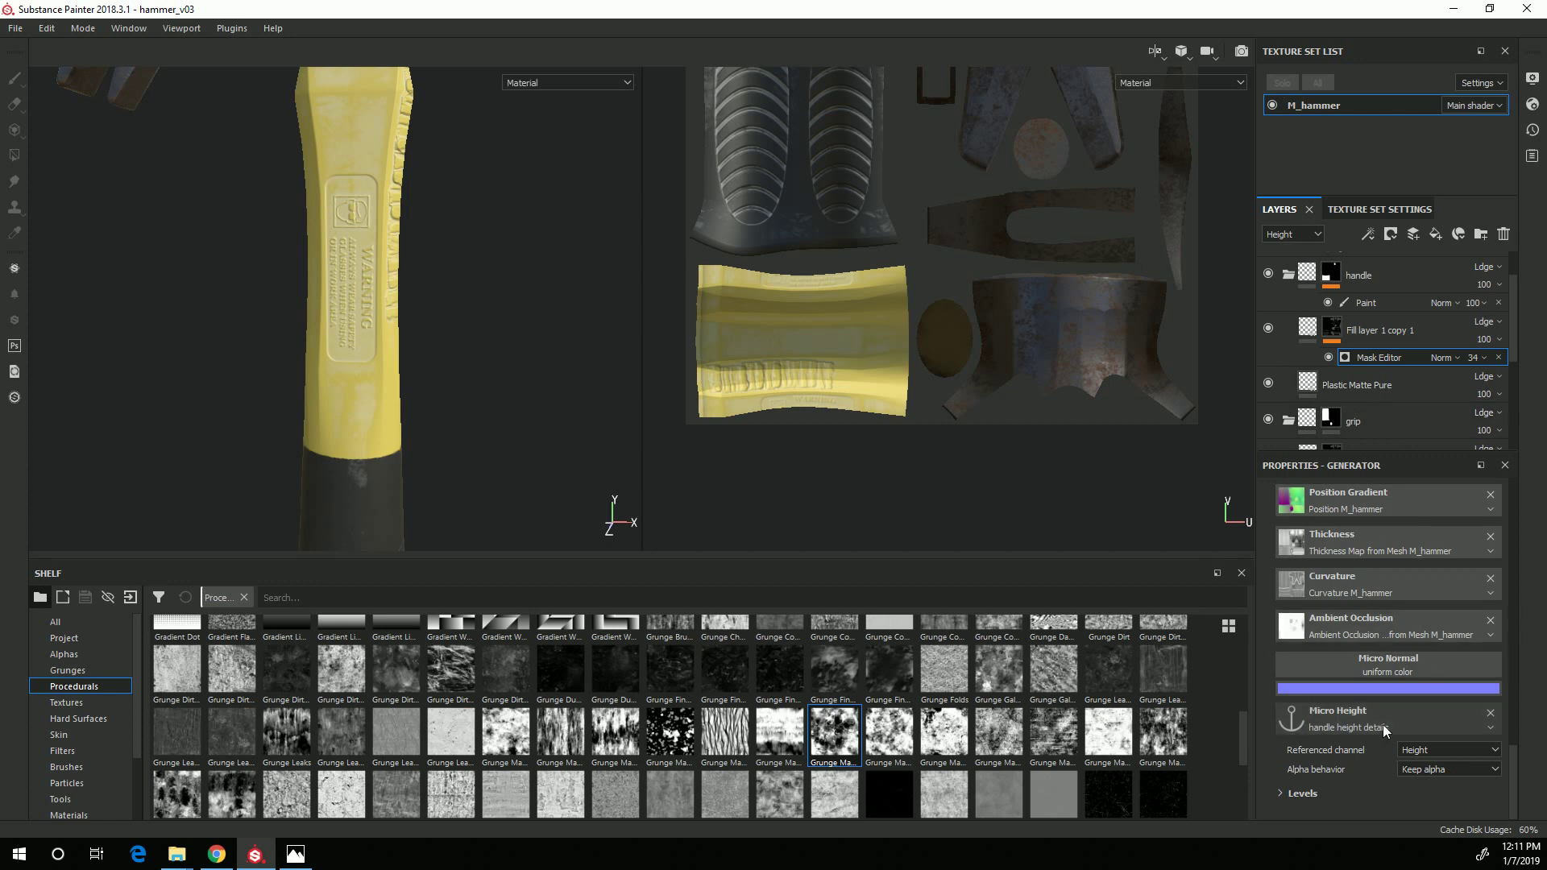
Try a lower curvature opacity in the Mask Editor, undo it, and set the ambient occlusion opacity to 0.
scroll(1383, 725, "down", 10)
scroll(1389, 727, "up", 5)
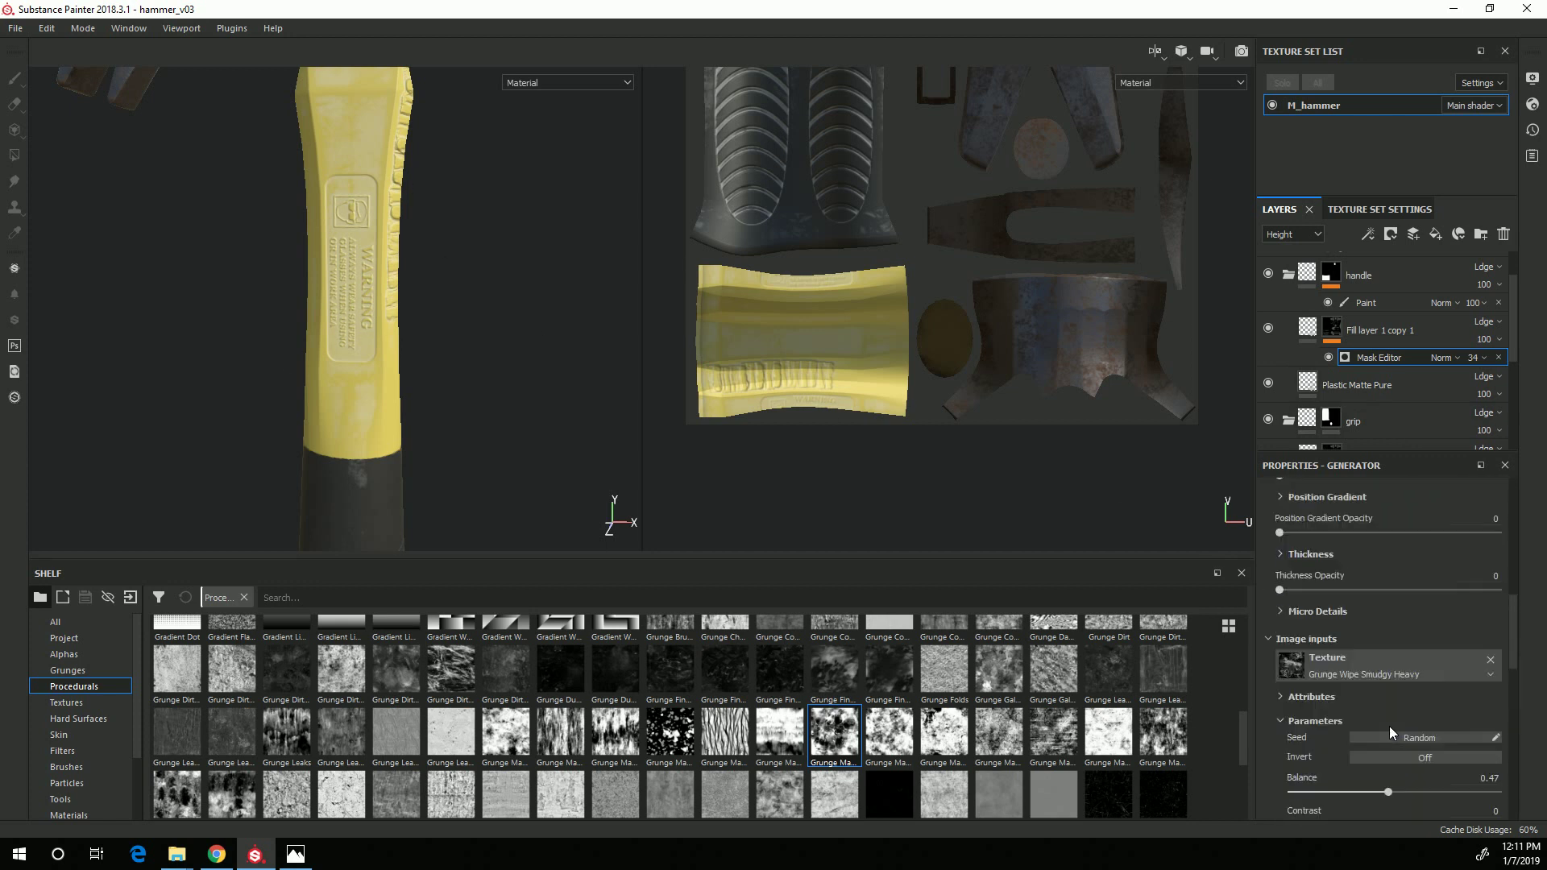
scroll(1389, 727, "up", 5)
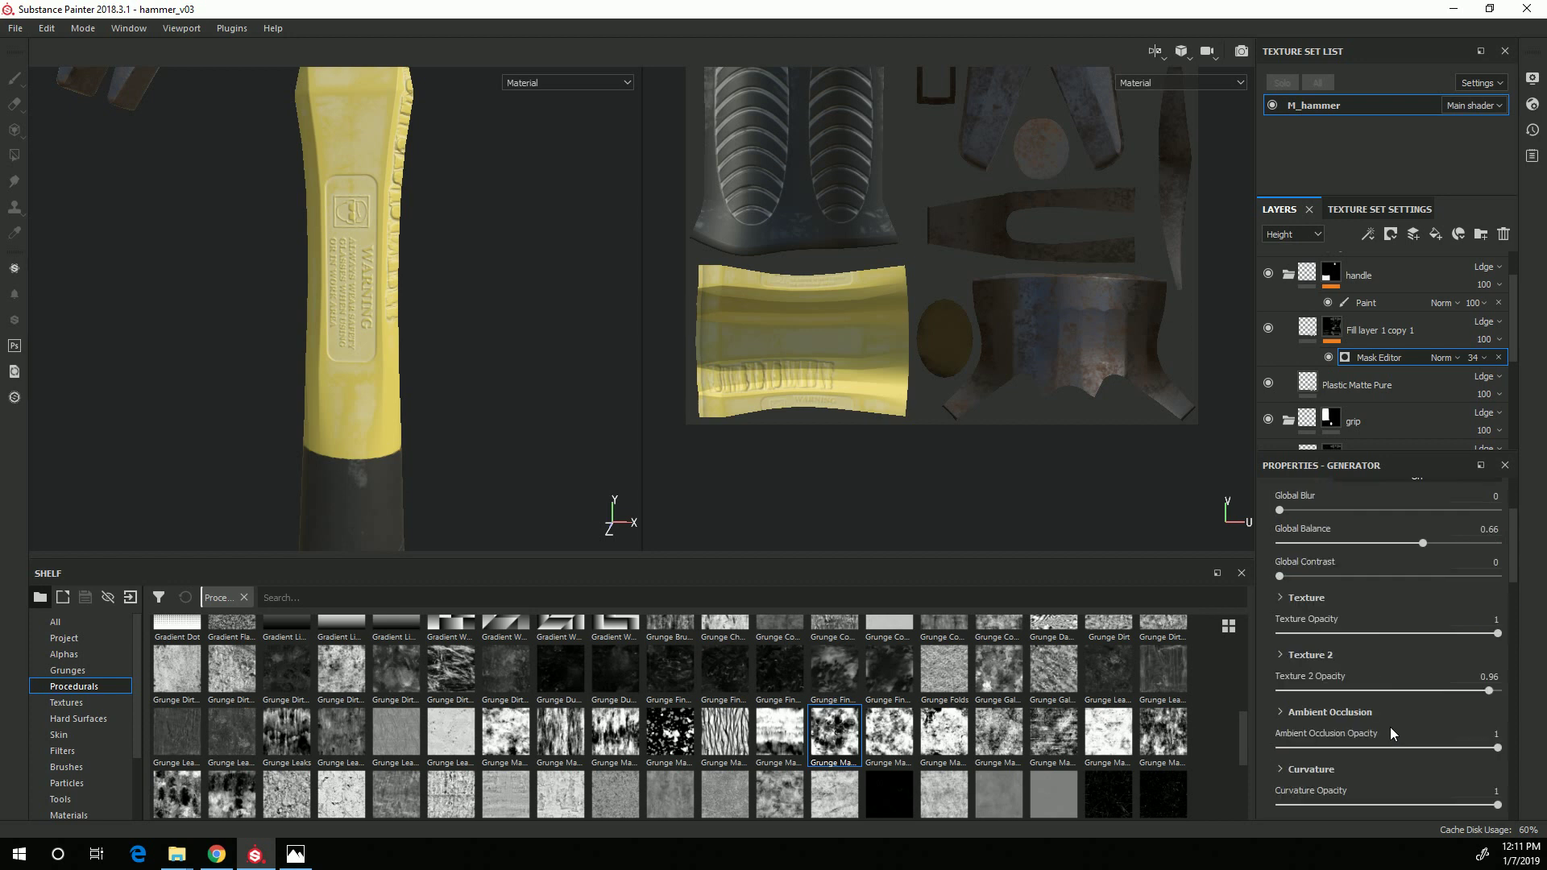
scroll(1390, 725, "down", 5)
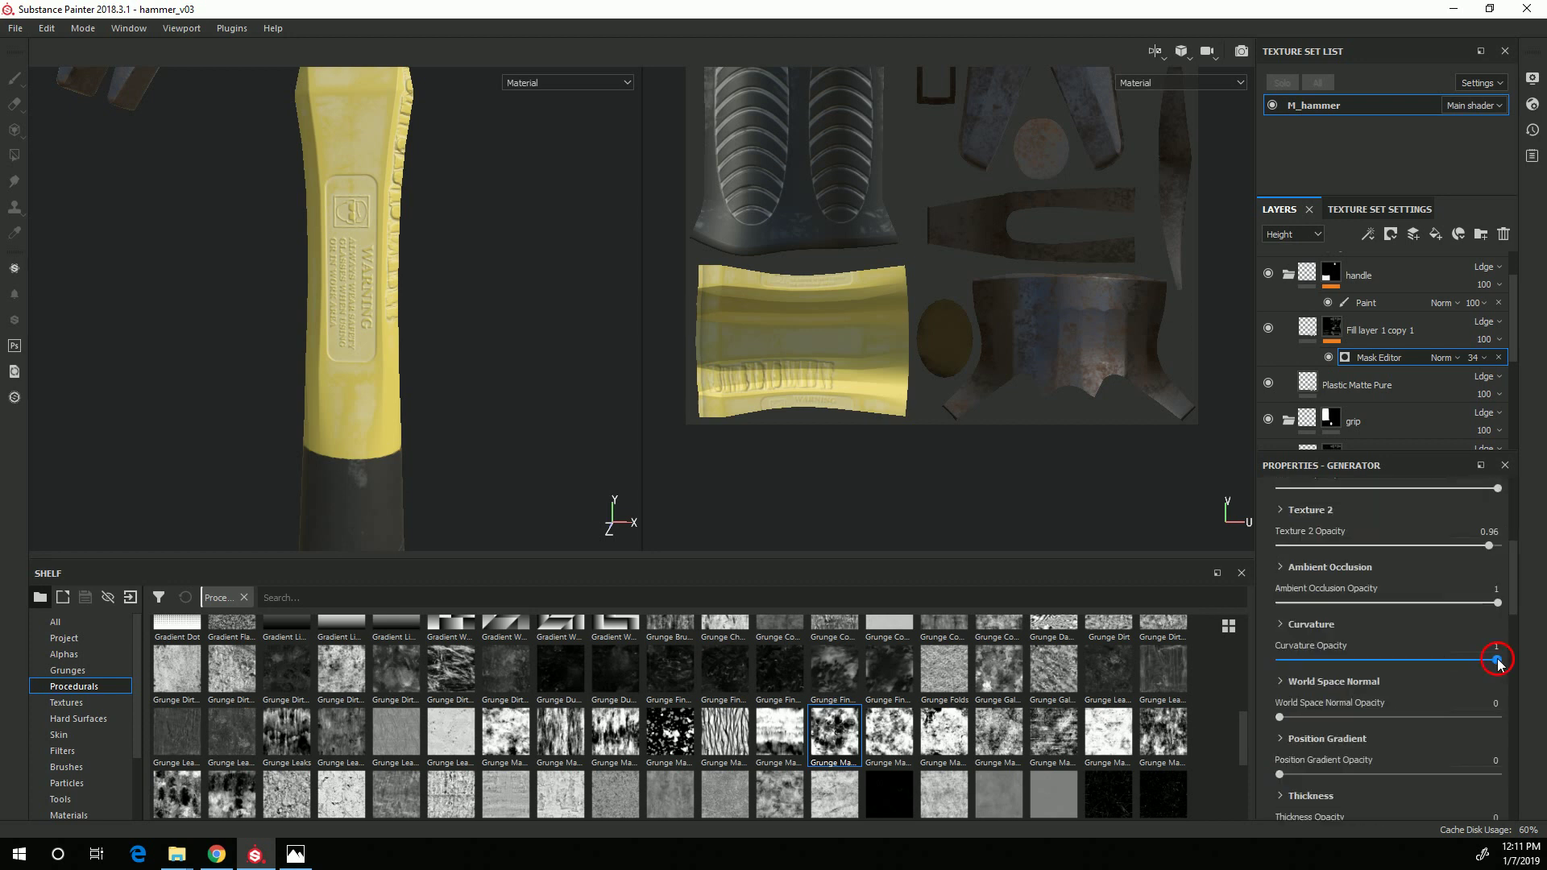
left_click_drag(1444, 664, 1342, 666)
key("ctrl+z")
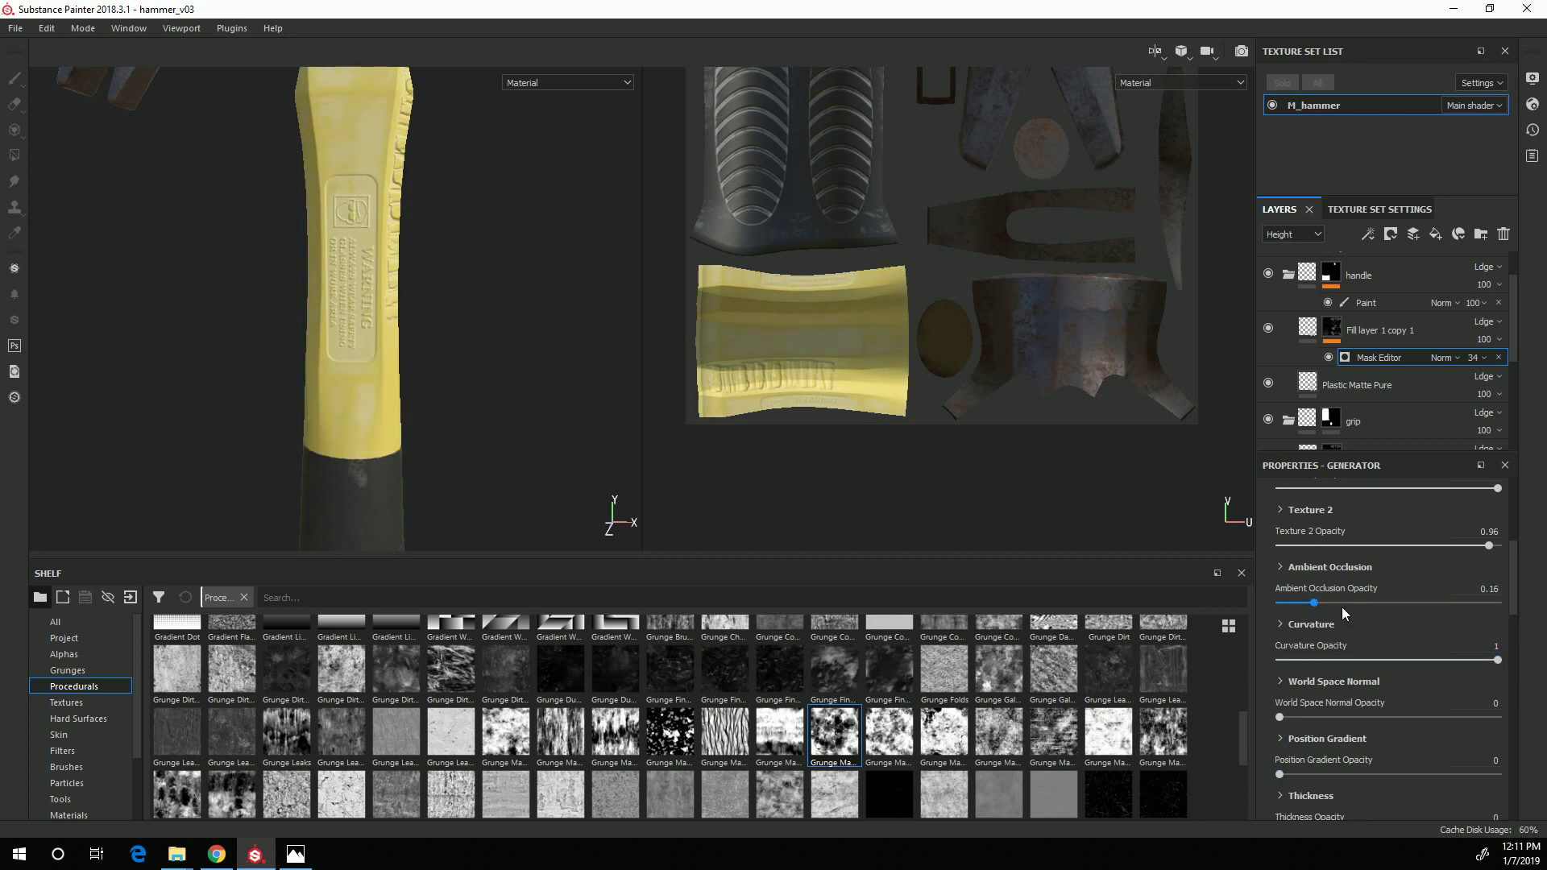
left_click_drag(1308, 604, 1191, 602)
Set the Mask Editor's global balance to 0.63 and Texture 2 opacity to 1, keeping global contrast at 0.
scroll(1397, 691, "up", 4)
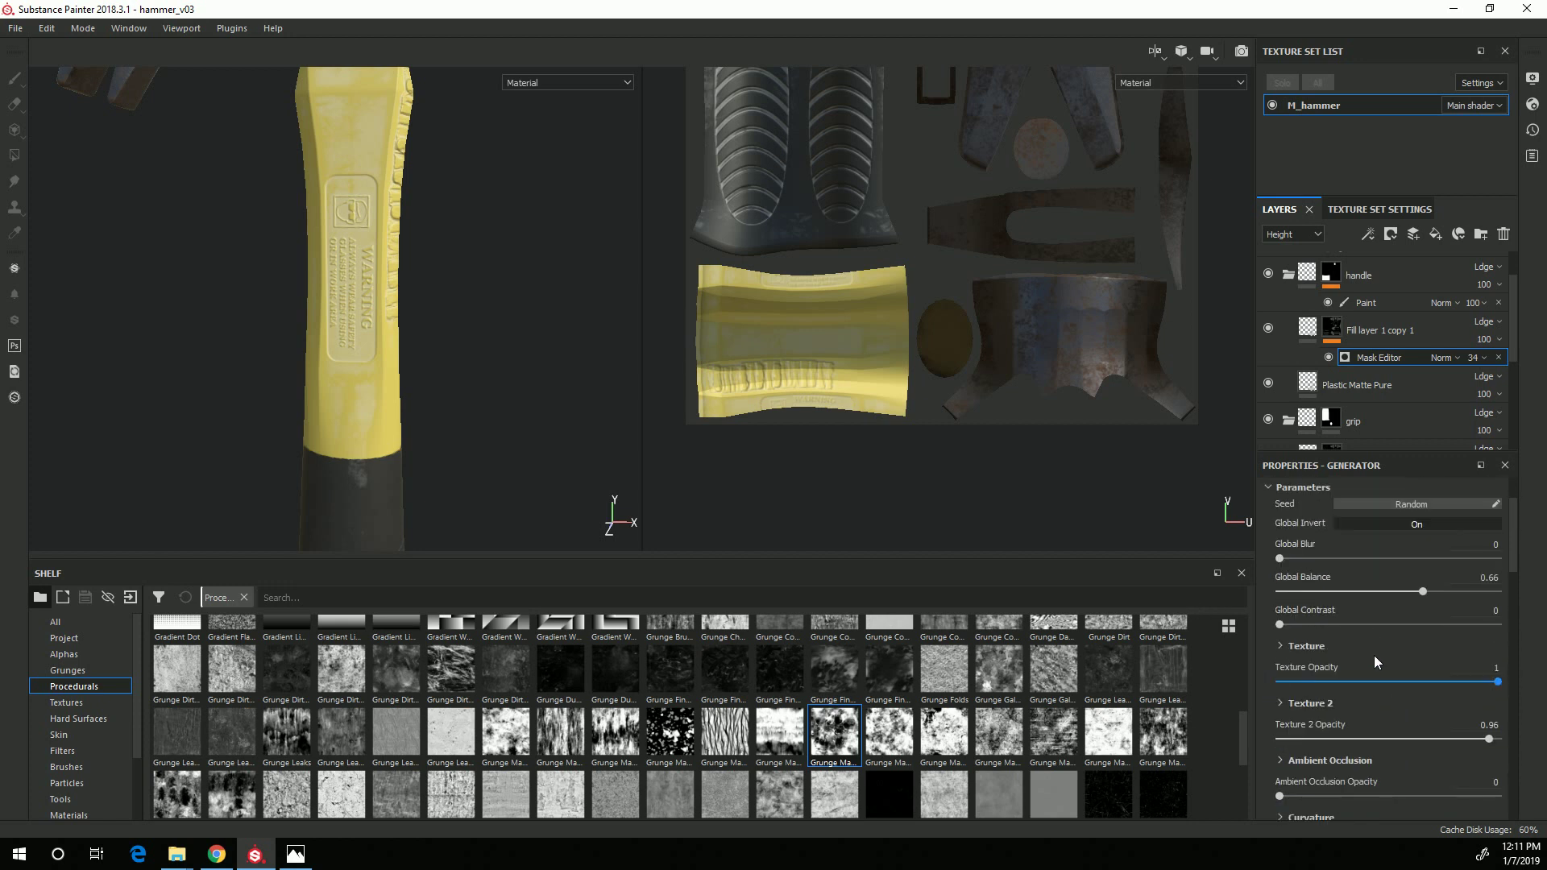
left_click_drag(1281, 626, 1200, 630)
left_click_drag(1436, 597, 1406, 609)
scroll(1392, 699, "down", 2)
left_click_drag(1409, 644, 1499, 644)
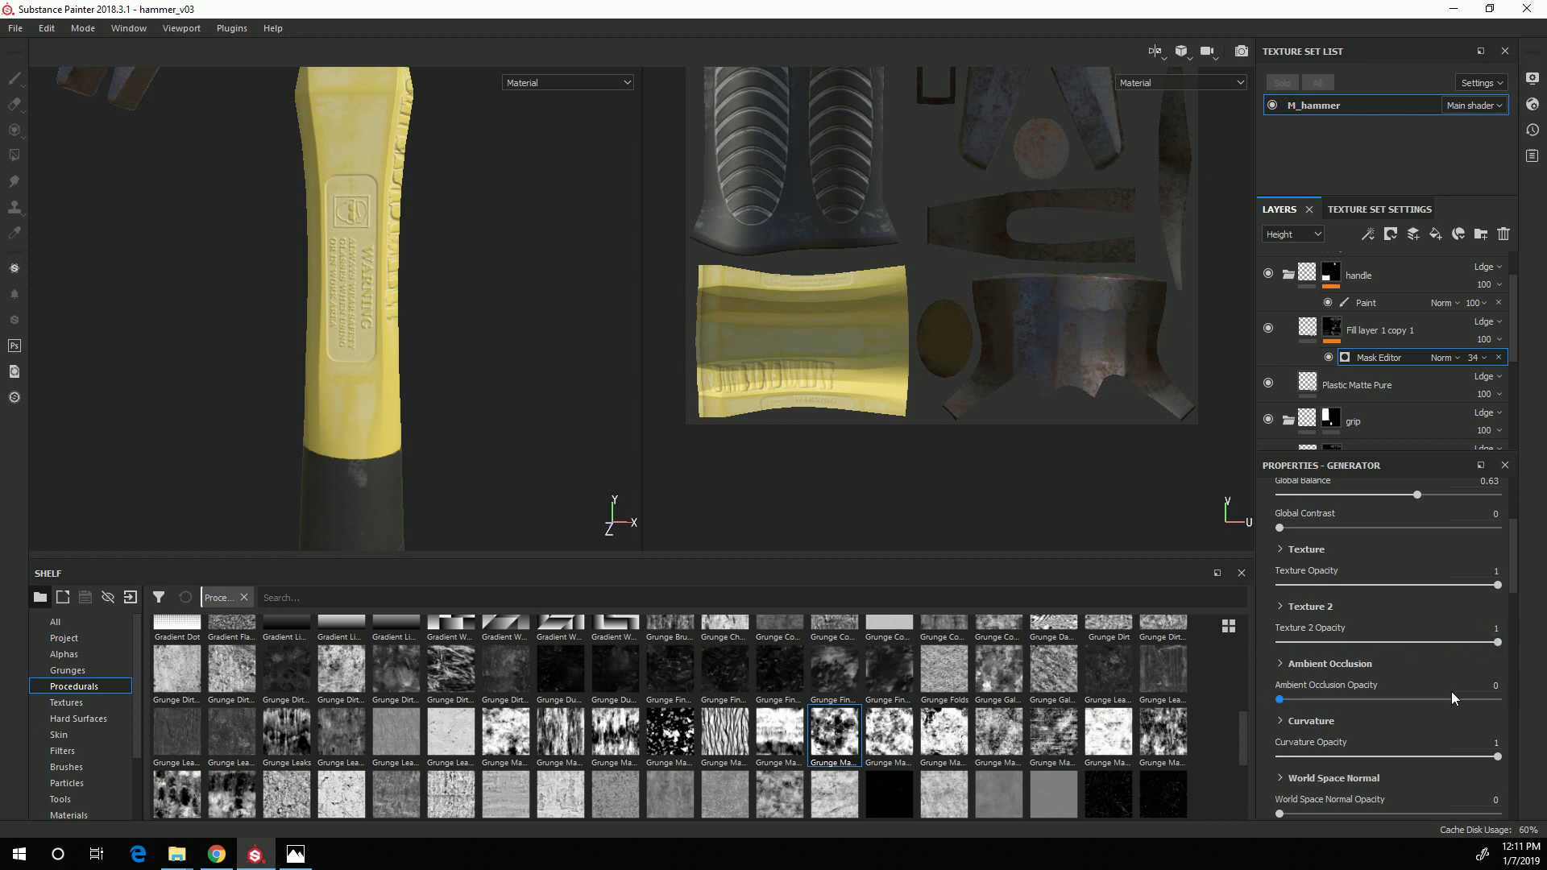
Set the balance of the generator's Grunge Wipe Smudgy Heavy texture input to 1.
scroll(1357, 675, "down", 3)
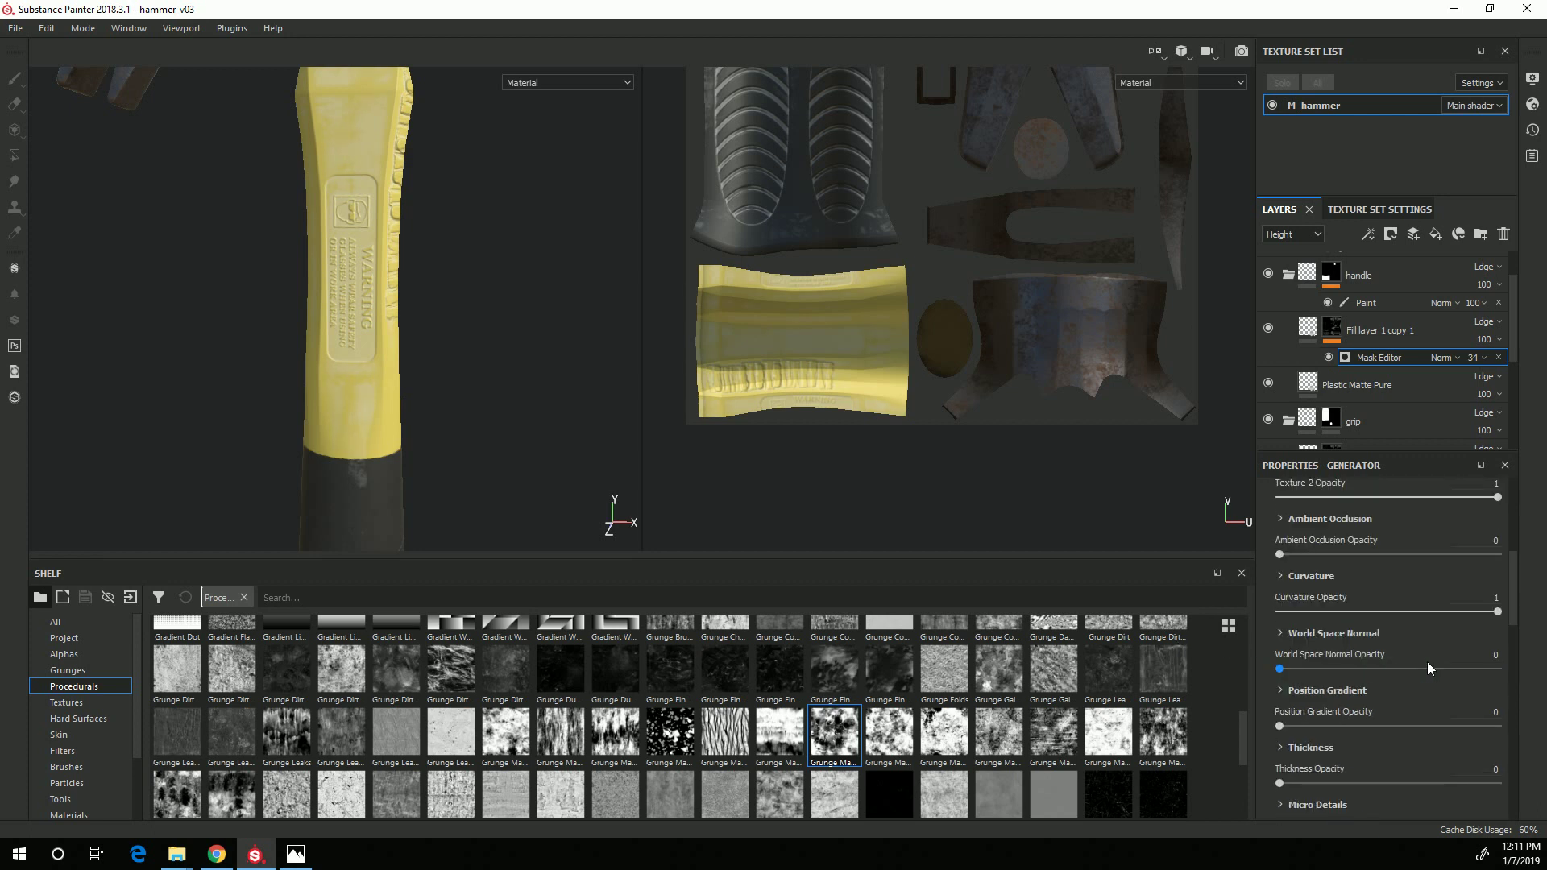
scroll(1424, 664, "down", 1)
scroll(1321, 684, "down", 1)
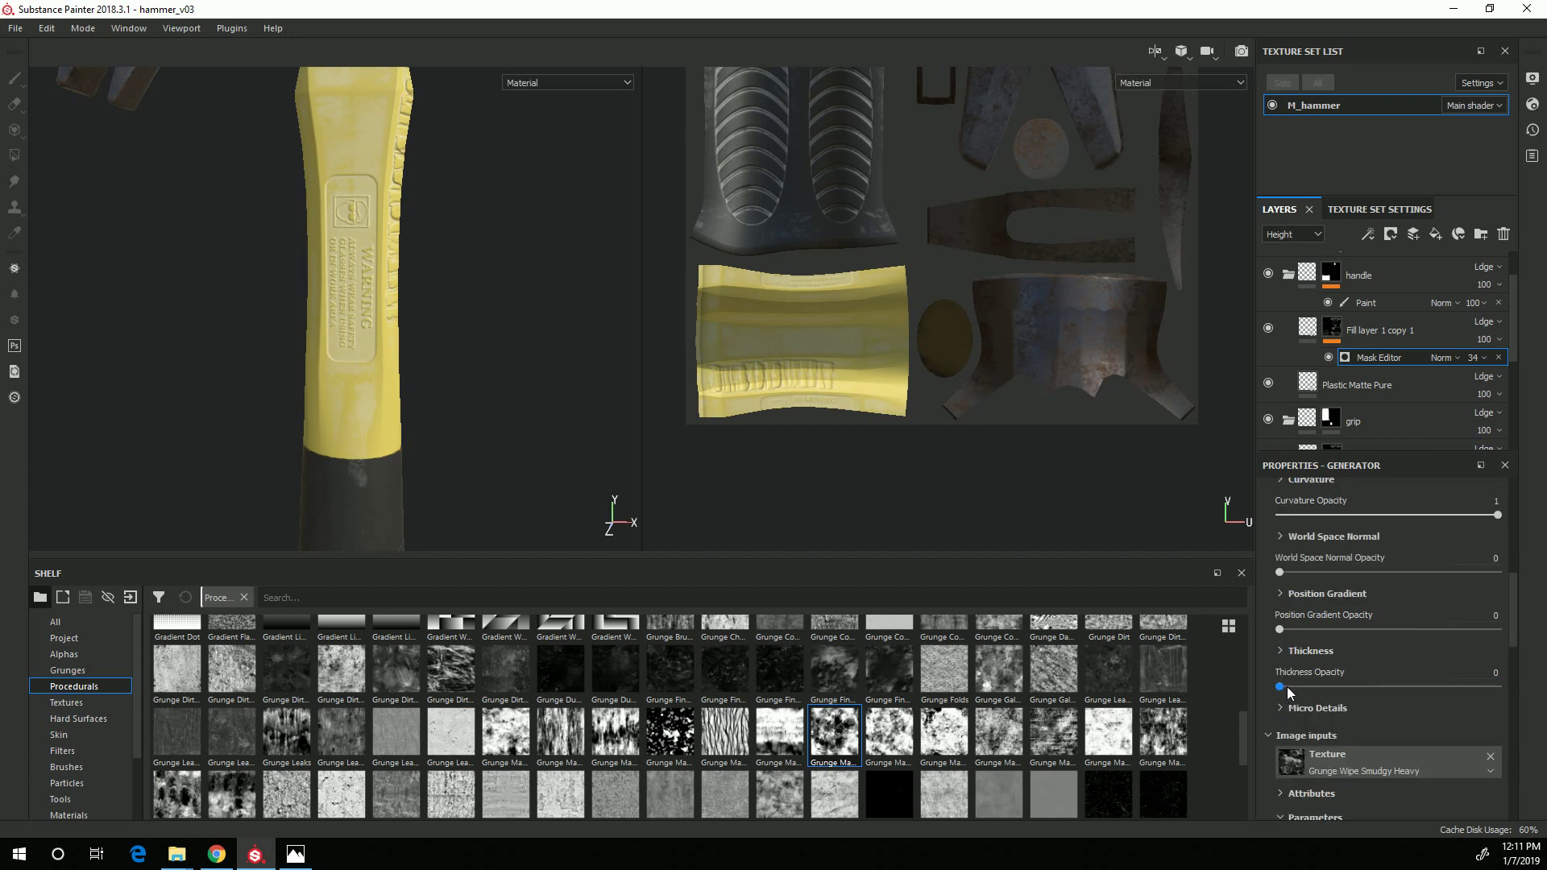
scroll(1429, 663, "down", 2)
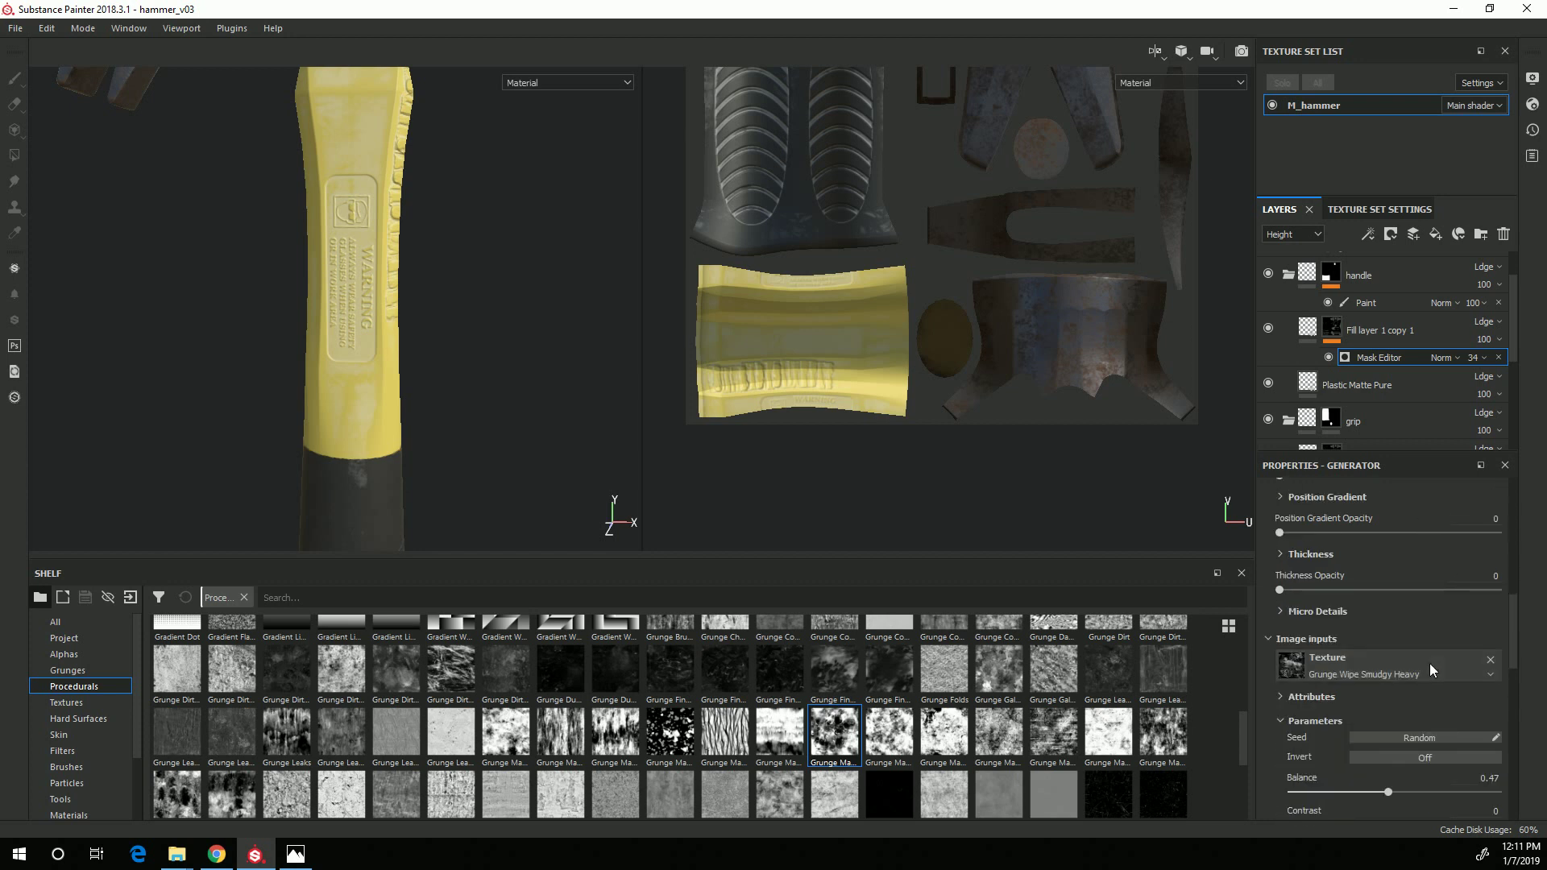
scroll(1429, 664, "down", 2)
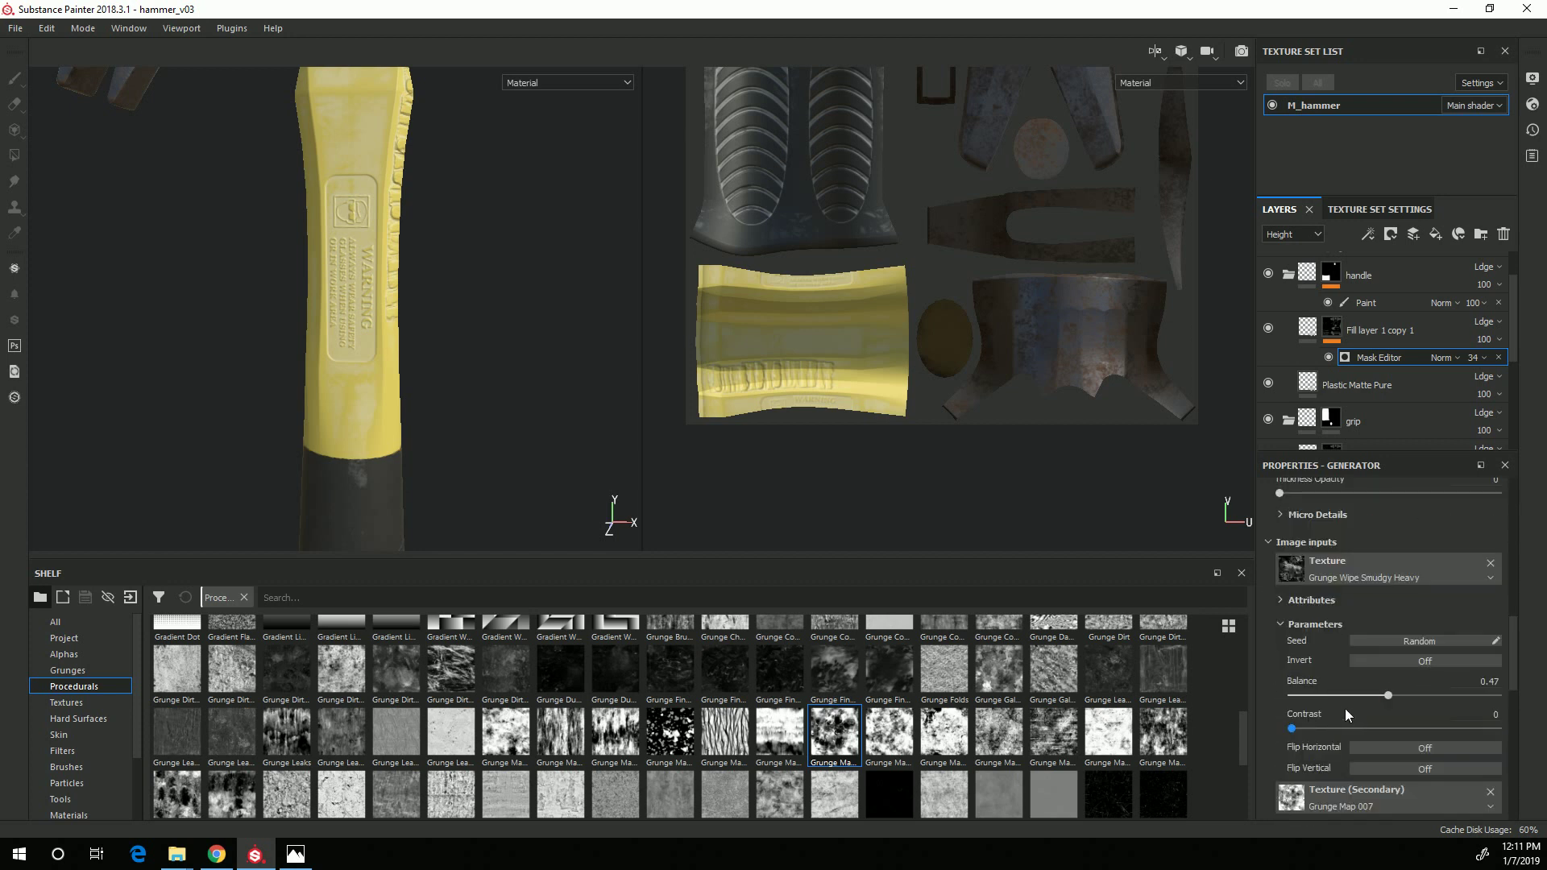
left_click_drag(1386, 698, 1545, 722)
mouse_move(524, 432)
left_mouse_down("alt")
mouse_move(370, 432)
mouse_move(511, 442)
left_mouse_up("alt")
Set the secondary Grunge Map 007 texture input to balance 1 and contrast 0, and check the handle.
scroll(1335, 693, "down", 3)
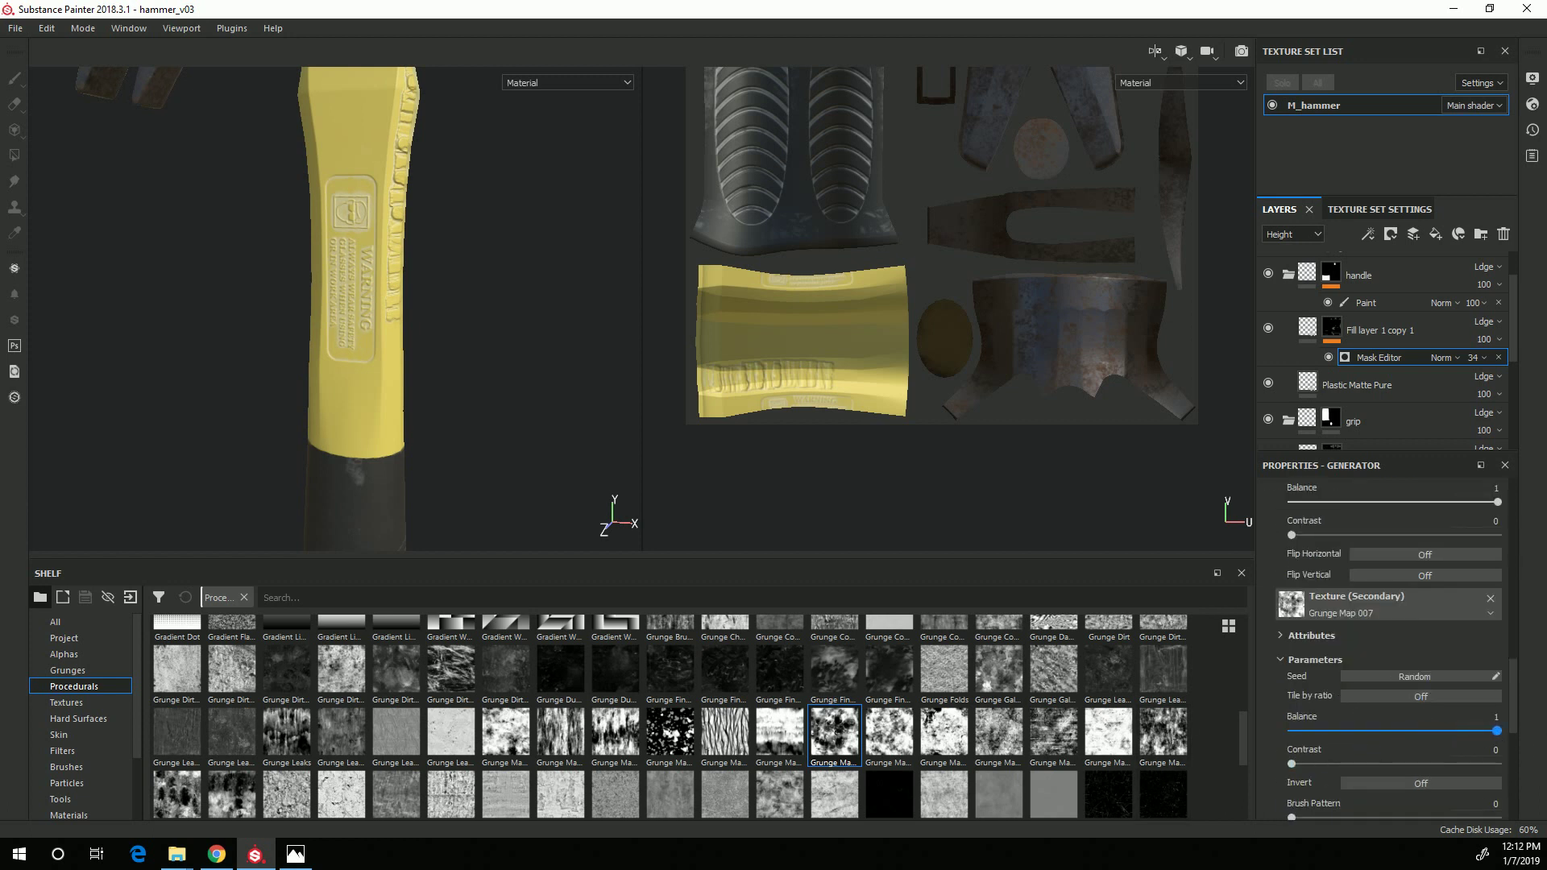
left_click_drag(1291, 764, 1254, 798)
scroll(1344, 771, "up", 3)
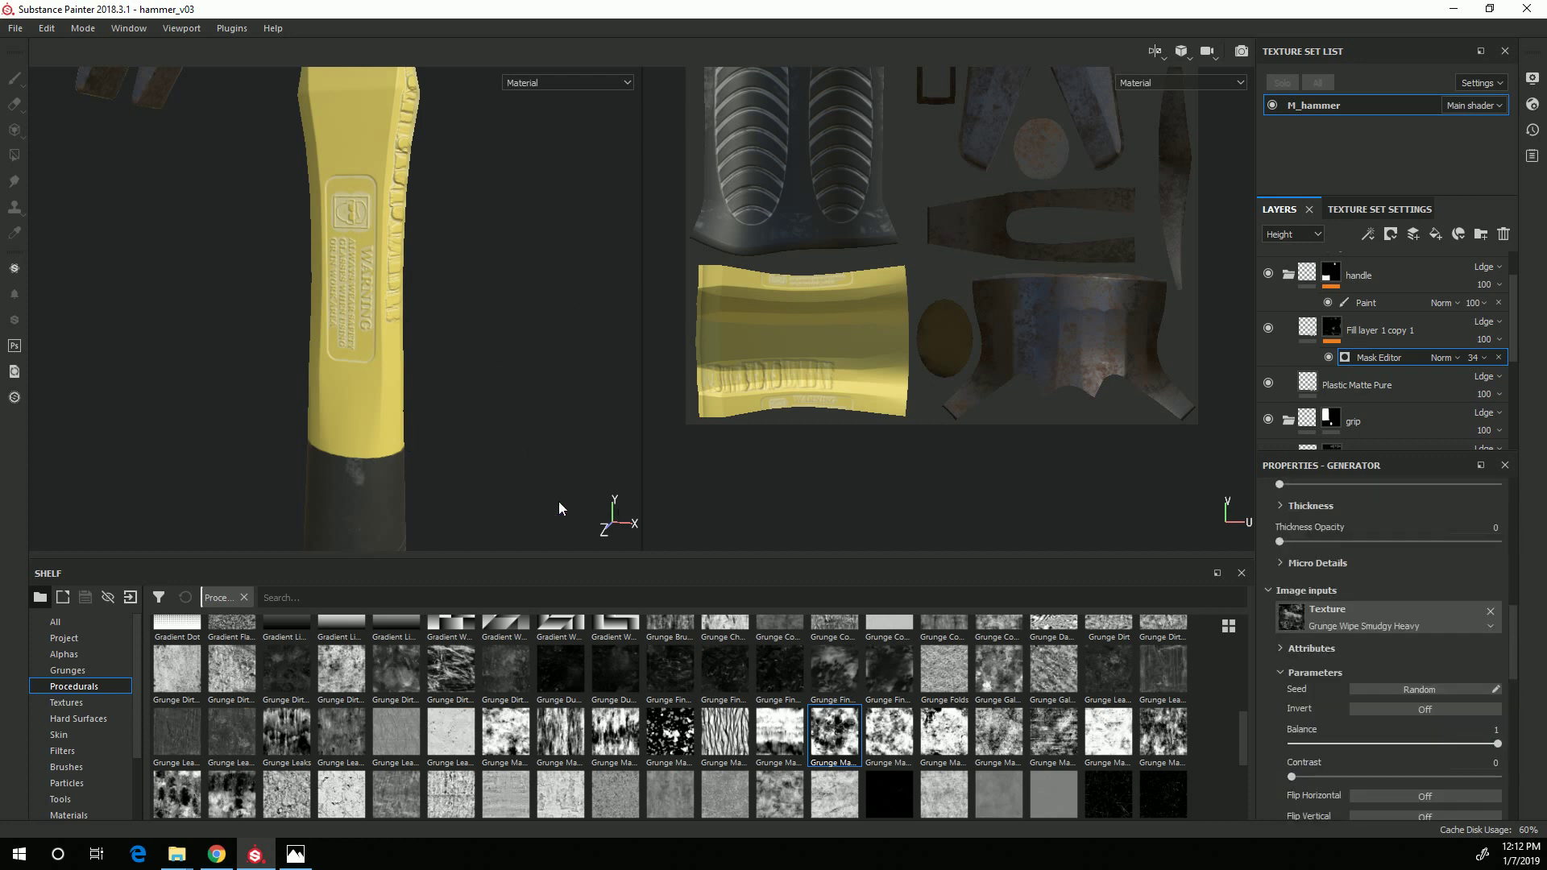
left_click_drag(494, 383, 501, 442, "alt")
scroll(615, 511, "up", 4)
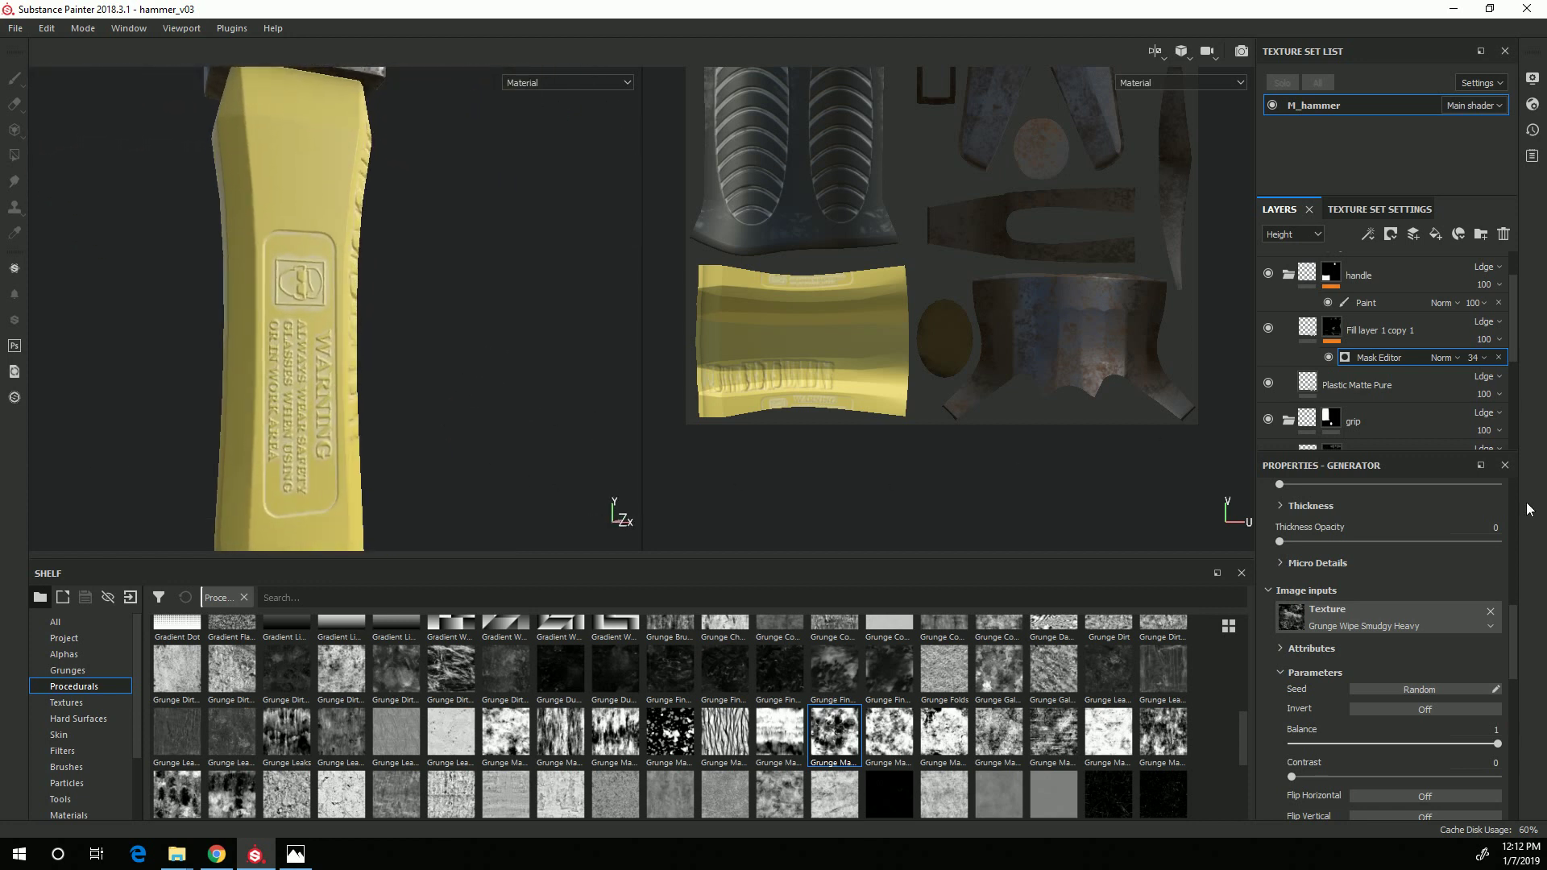
Raise the Mask Editor's global balance to 1 and set its global contrast to 0.71, with curvature opacity at 1.
scroll(1393, 617, "up", 3)
scroll(1393, 619, "up", 1)
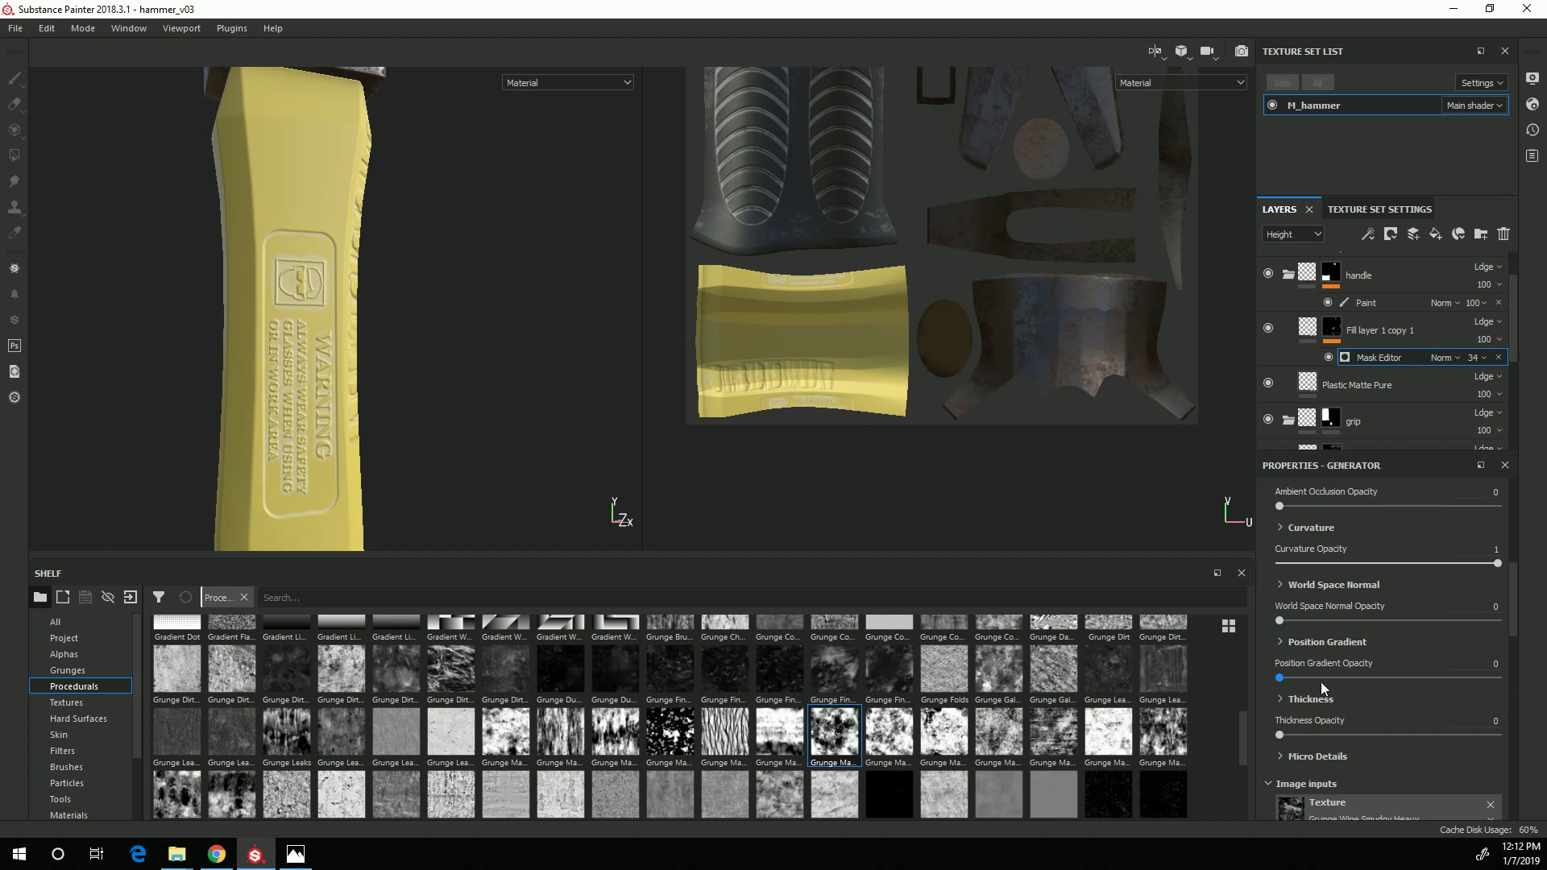
scroll(1345, 649, "up", 1)
mouse_move(1496, 612)
left_mouse_down()
mouse_move(1330, 611)
mouse_move(1497, 612)
left_mouse_up()
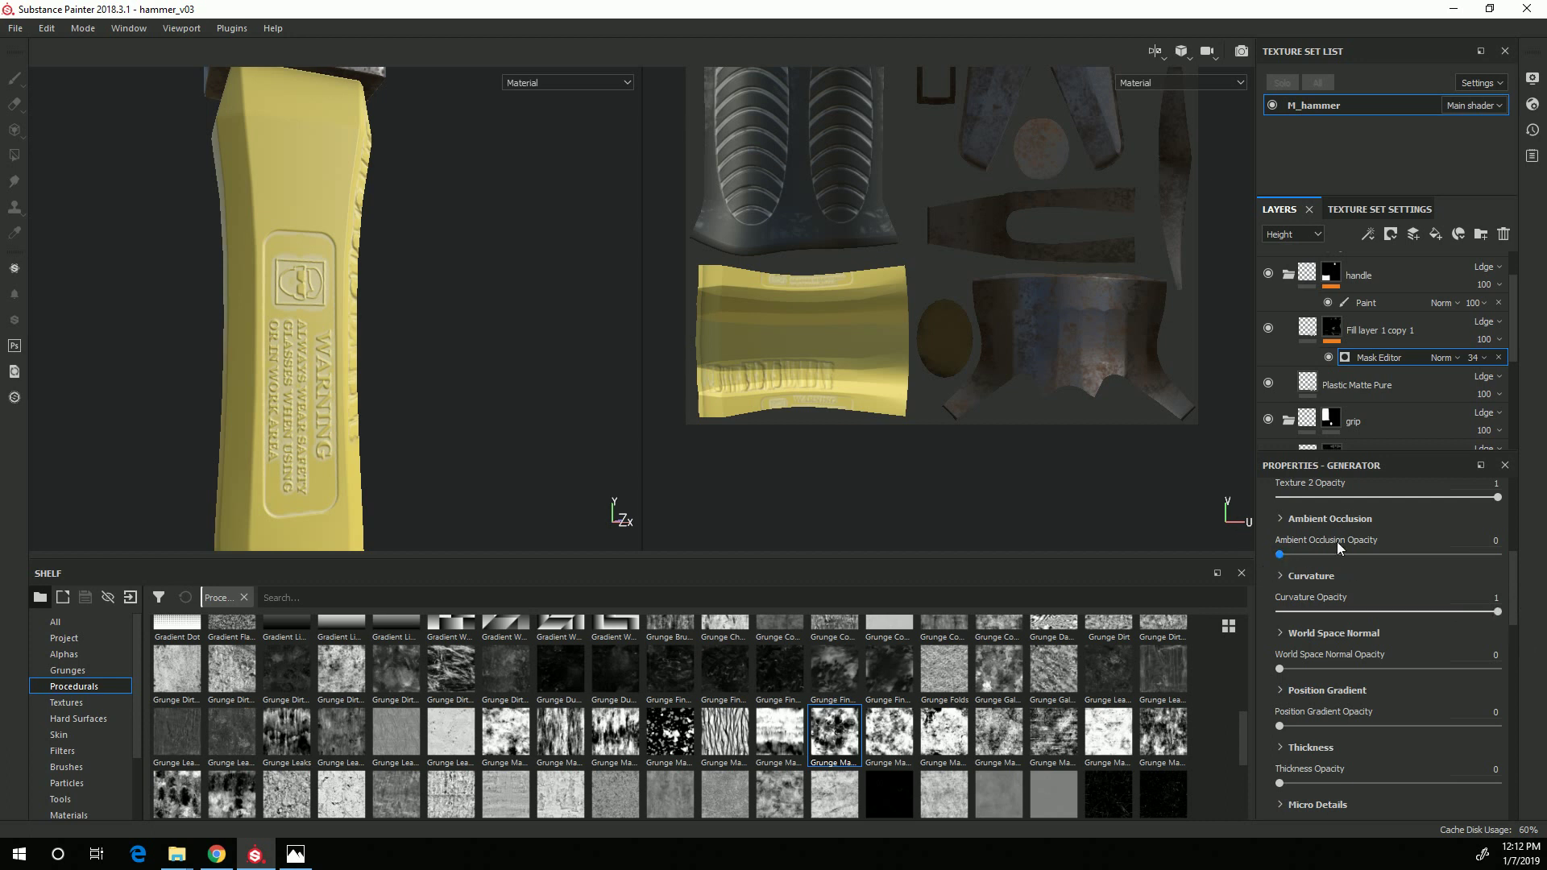
scroll(1354, 544, "up", 3)
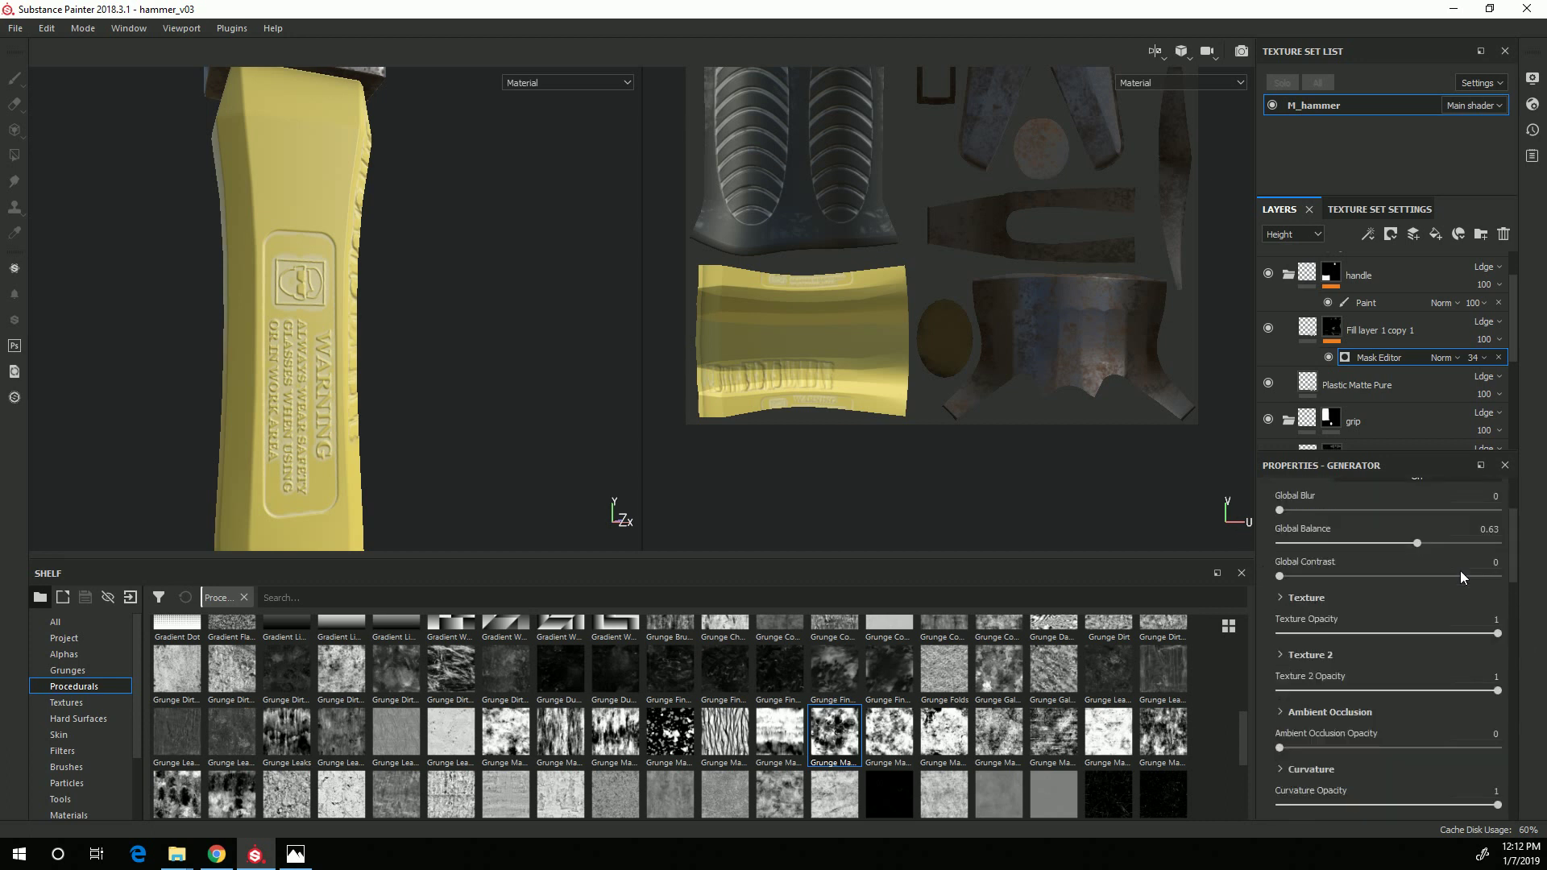
left_click_drag(1416, 543, 1497, 544)
left_click(1342, 580)
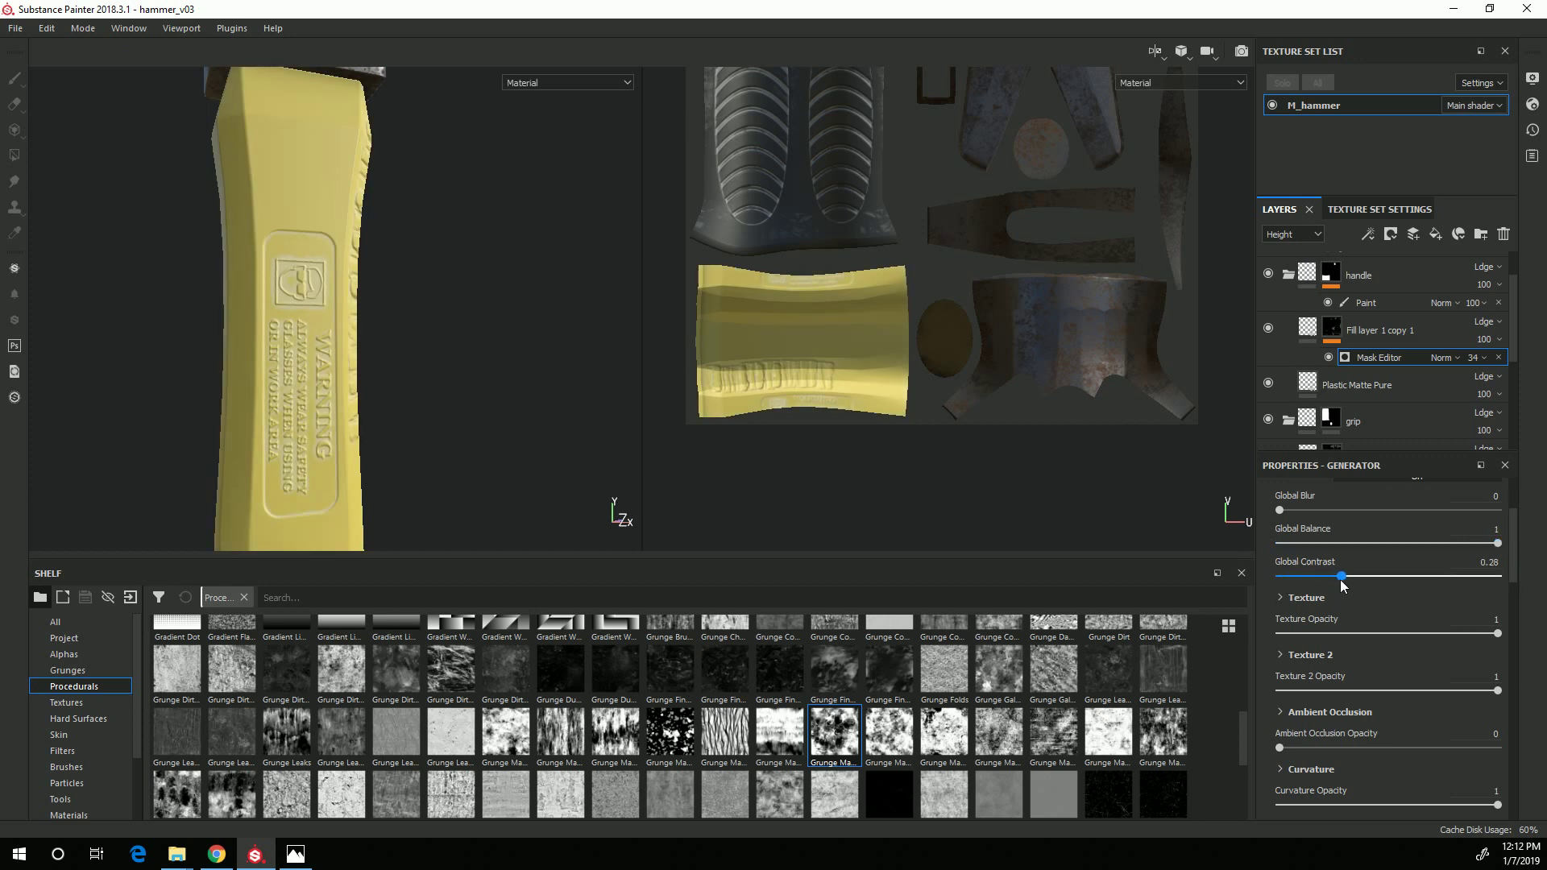
left_click_drag(1418, 593, 1471, 595)
scroll(1381, 580, "up", 2)
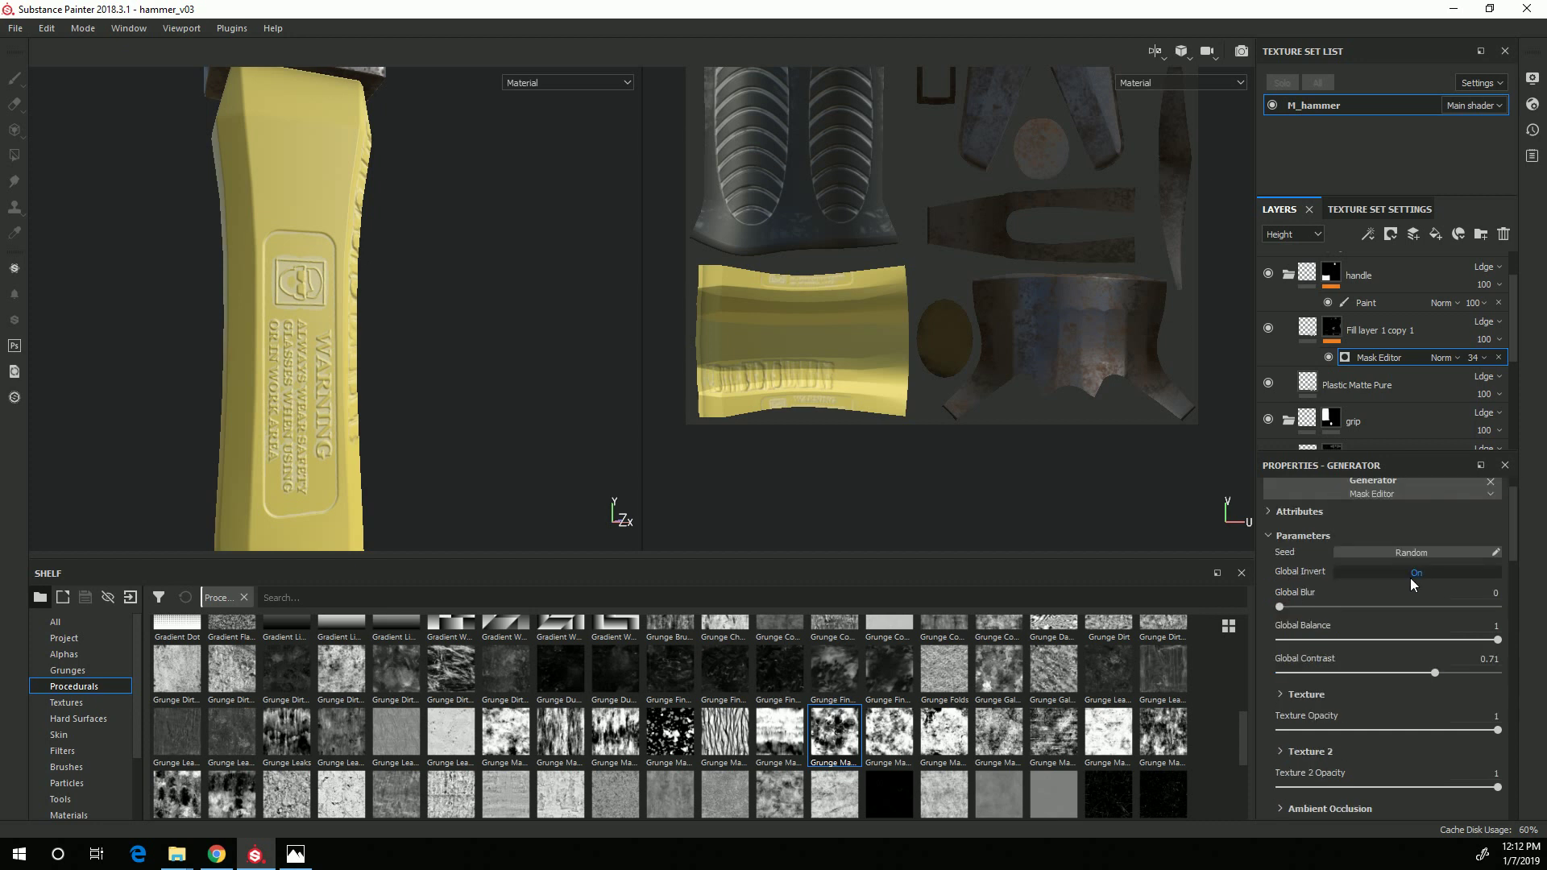
Try a lower texture opacity in the generator, undo it, and inspect the wear on the handle's lettering.
left_click_drag(1496, 730, 1196, 734)
key("ctrl+z")
left_click_drag(517, 354, 277, 442, "alt")
right_click_drag(277, 443, 538, 488, "alt")
mouse_move(537, 488)
left_mouse_down("alt")
mouse_move(307, 431)
mouse_move(542, 467)
left_mouse_up("alt")
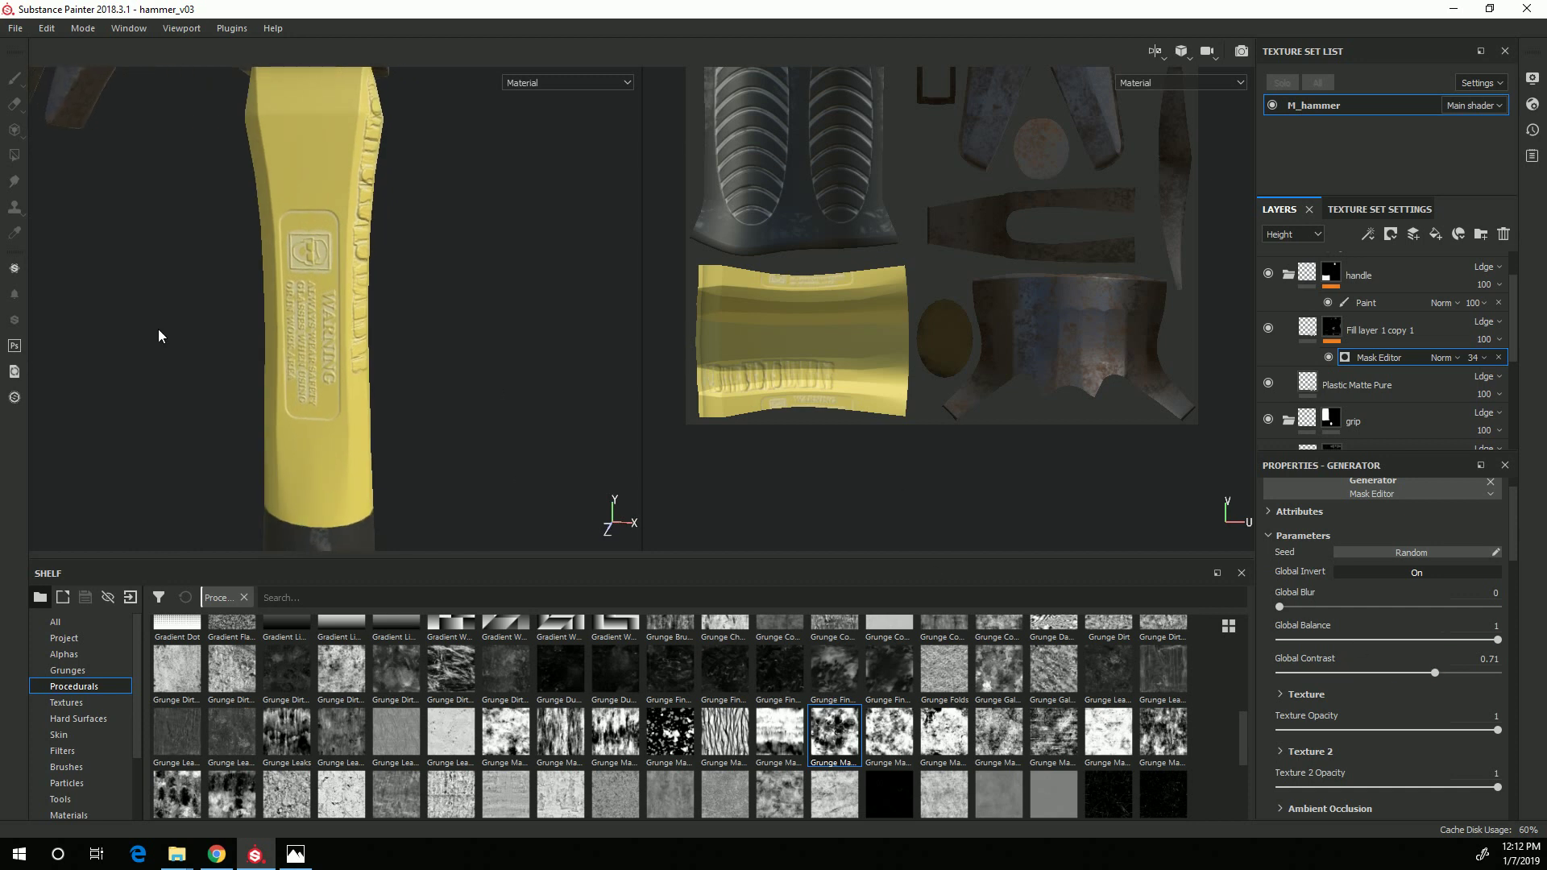
right_click_drag(231, 452, 487, 287, "alt")
left_click_drag(487, 287, 404, 453, "alt")
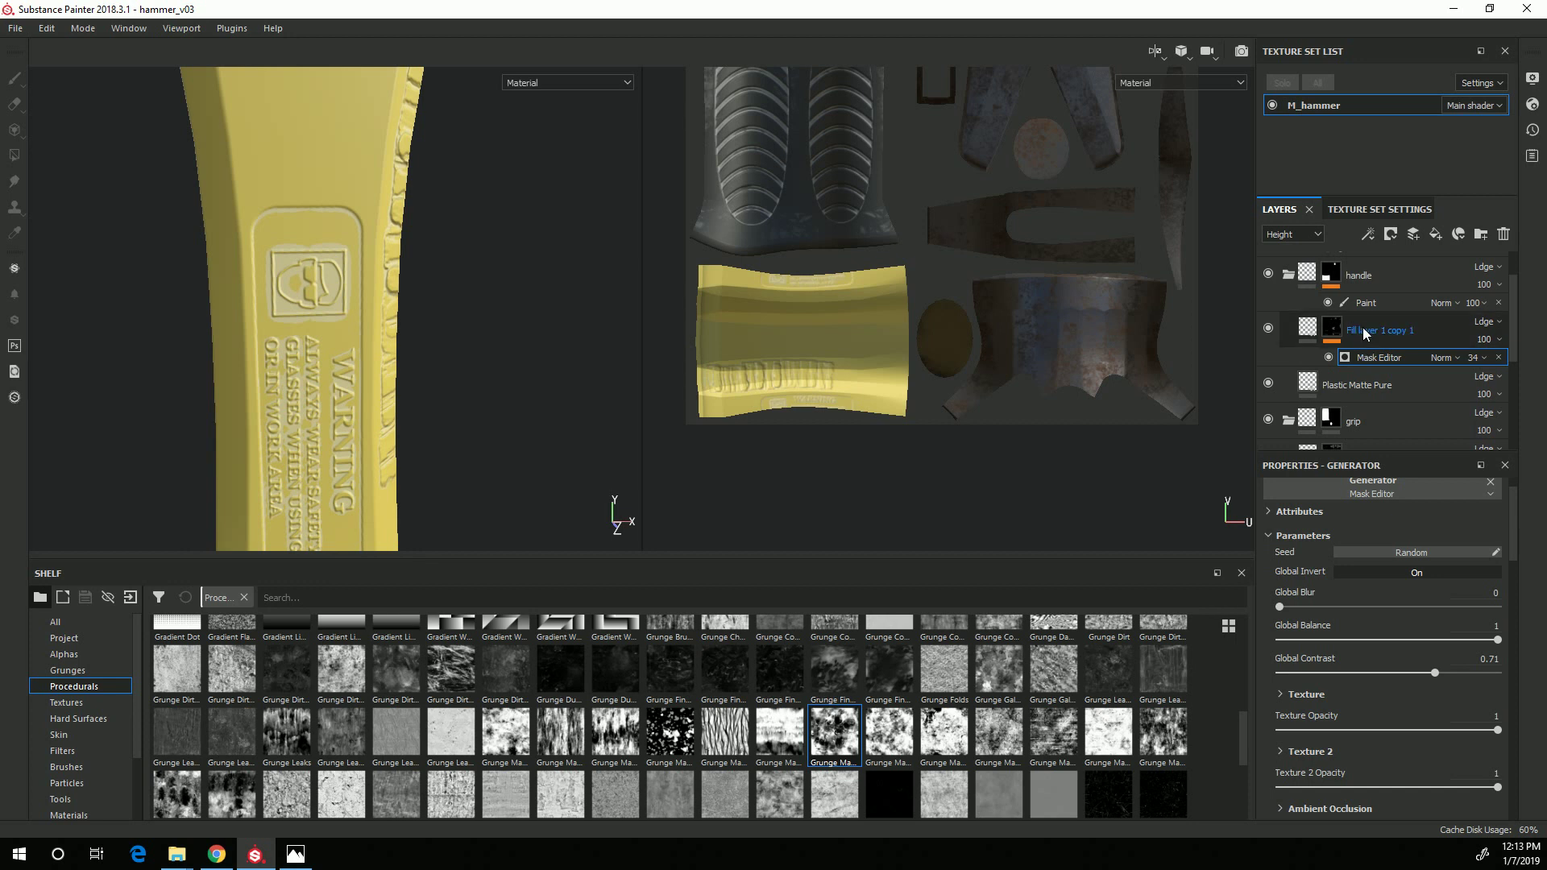
Add a paint effect to the mask of Fill layer 1 copy 1 and set its grayscale value to 0.
left_click(1331, 333)
right_click(1331, 333)
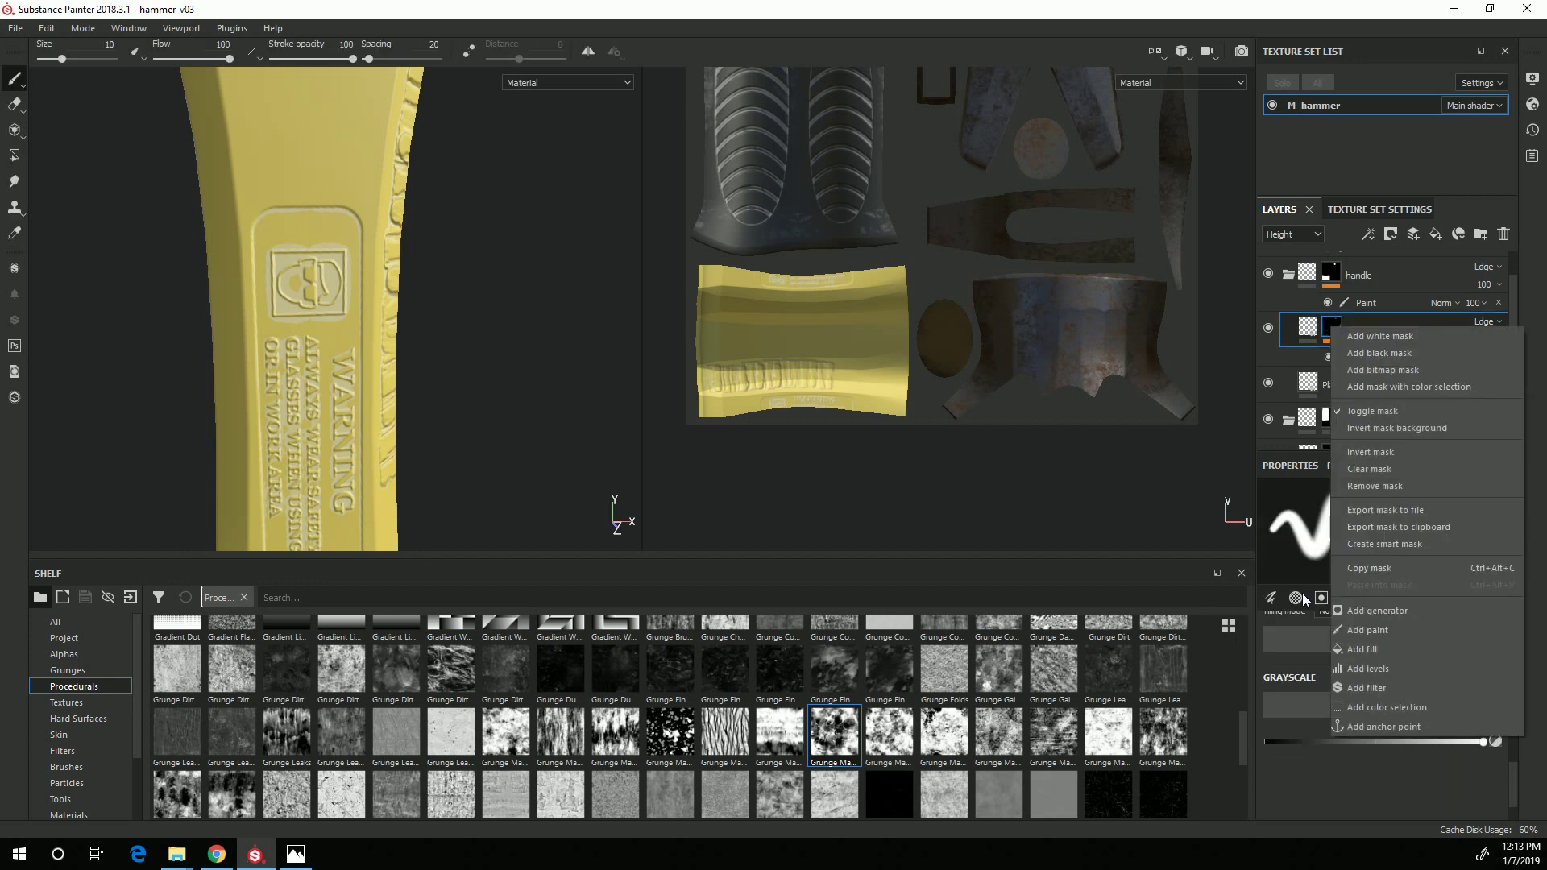
left_click(1405, 629)
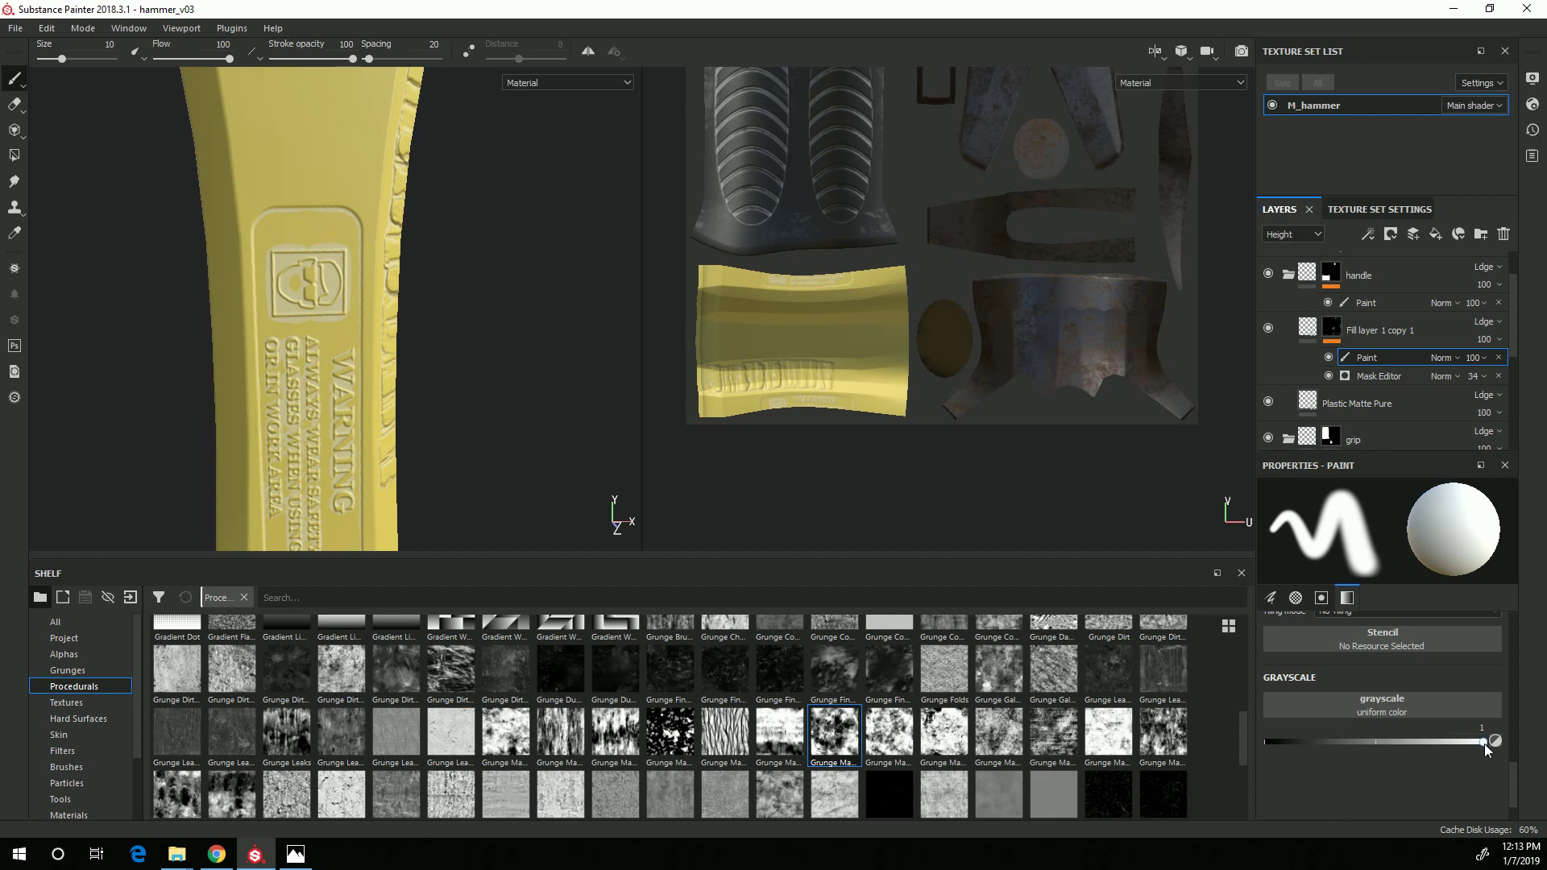
left_click_drag(1484, 741, 1219, 747)
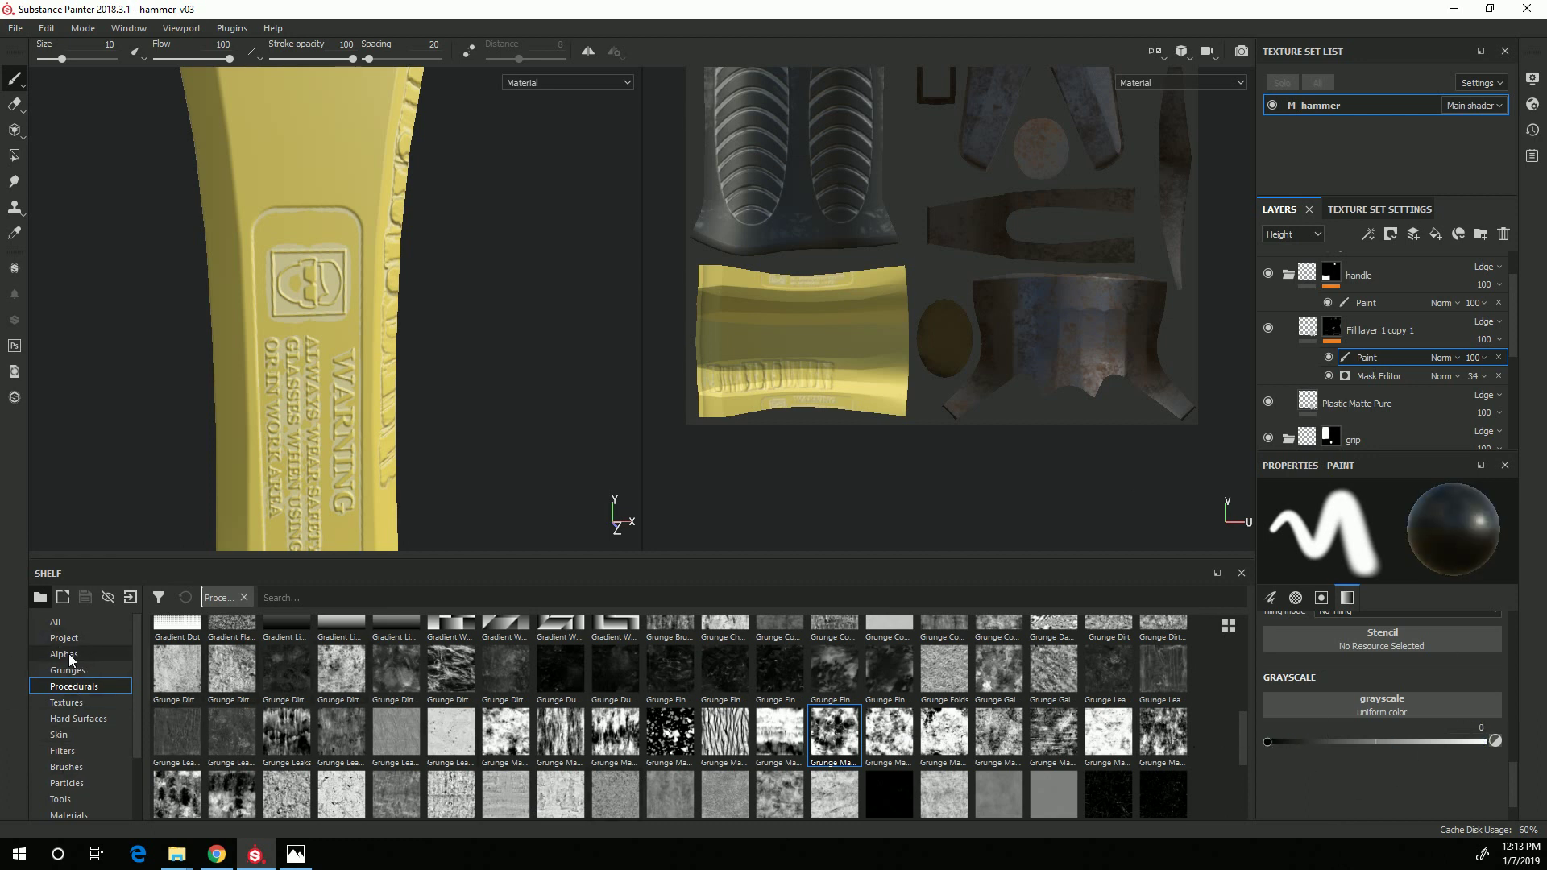
Try the Crystal brush on the wear mask around the handle's safety-glasses emblem and undo the stroke.
left_click(67, 767)
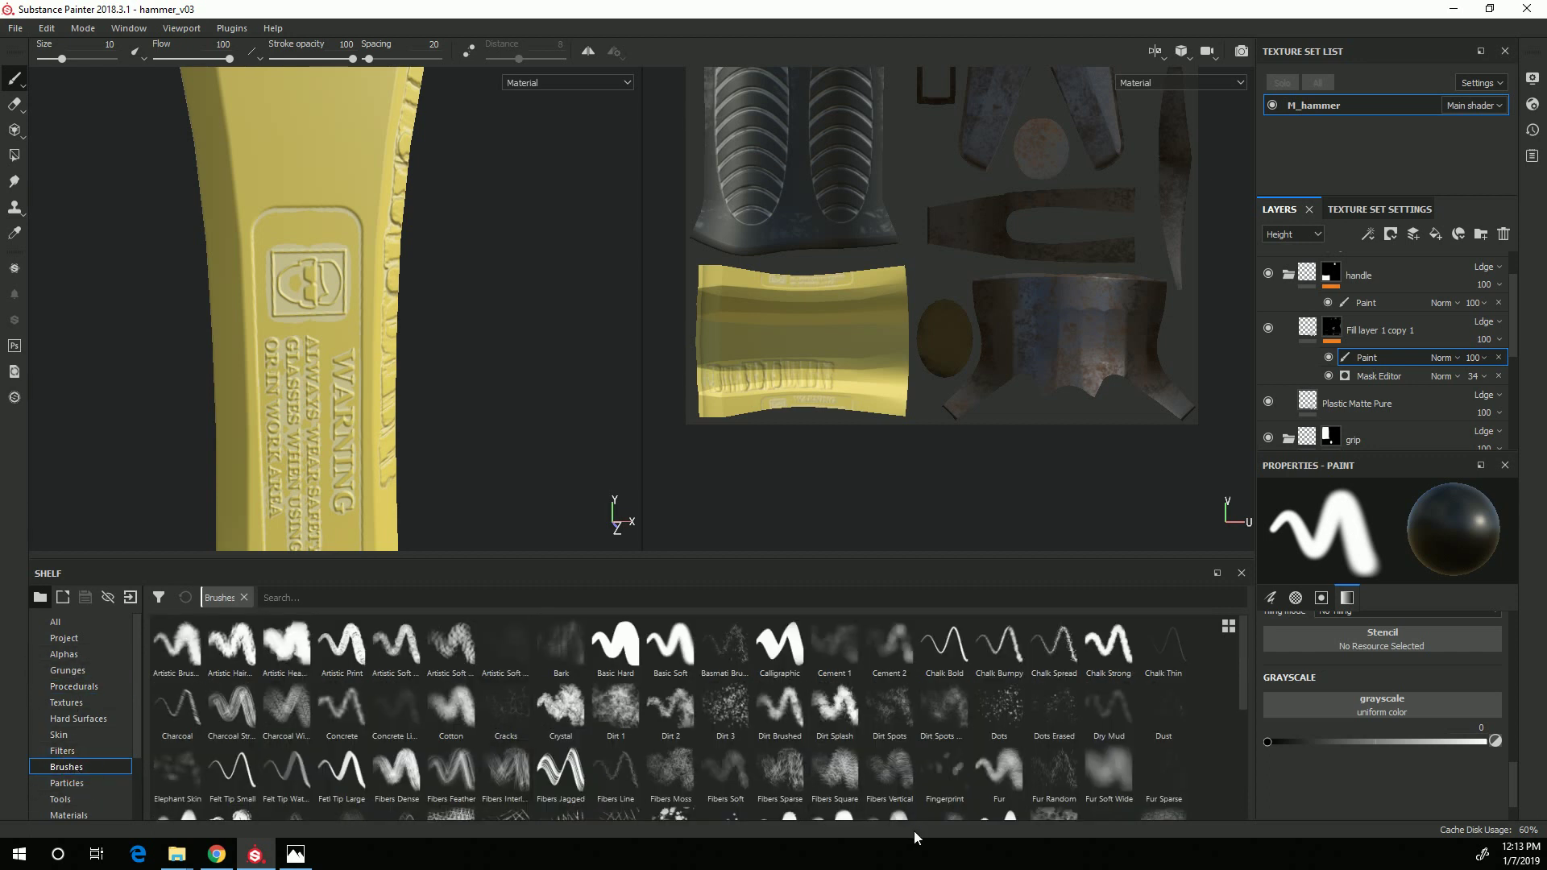
left_click(566, 713)
mouse_move(282, 346)
left_mouse_down()
mouse_move(304, 387)
mouse_move(322, 363)
left_mouse_up()
key("ctrl+z")
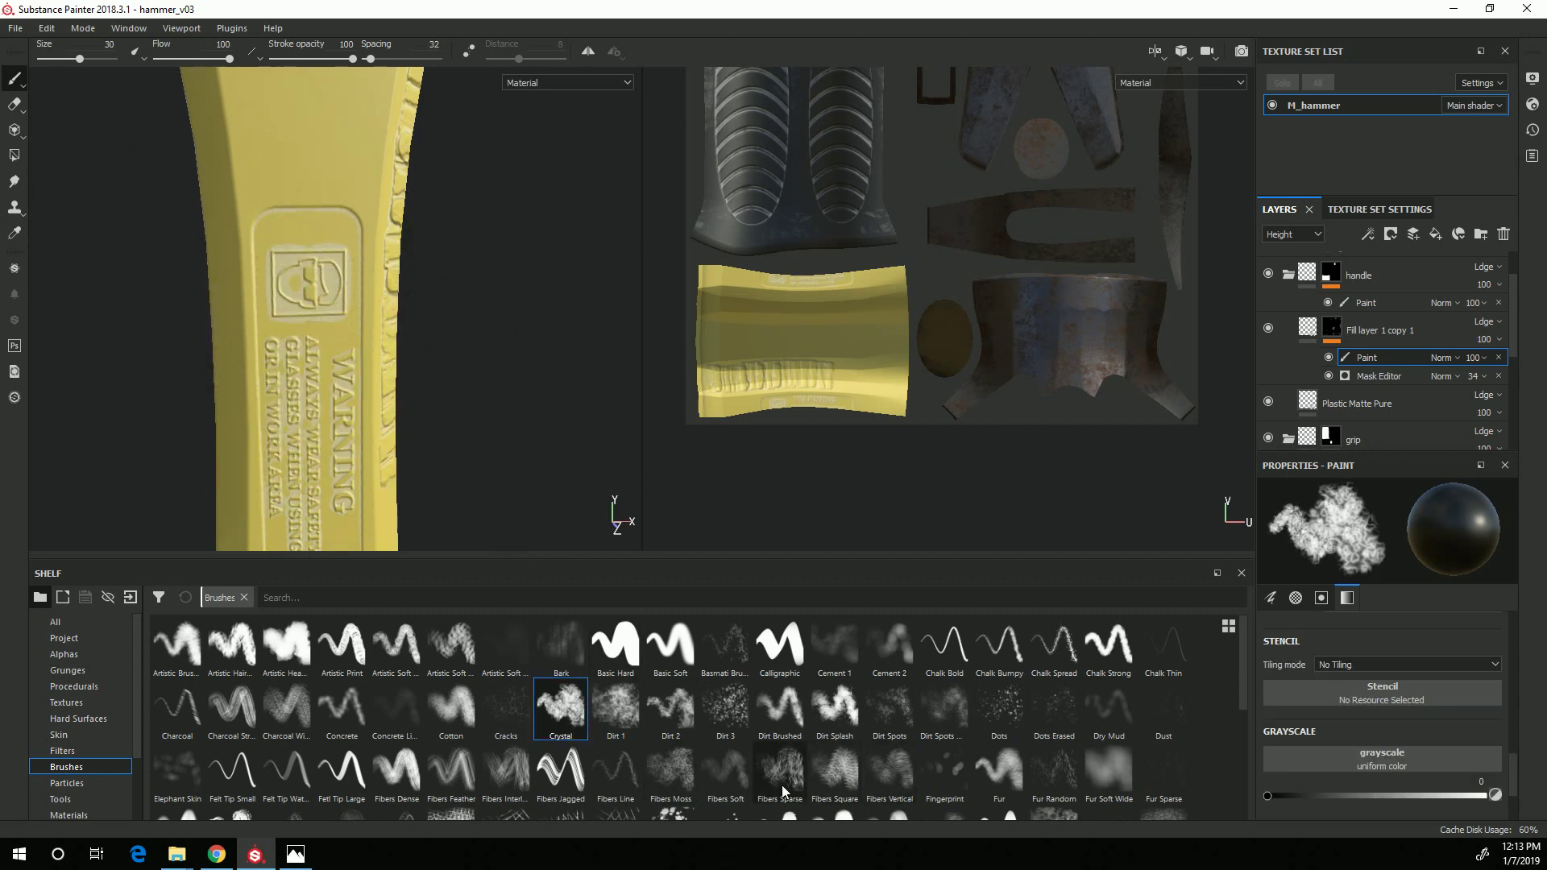
Paint out wear around the handle's warning lettering with the Dirt 2 brush, set the brush size to 9.46, and check the whole hammer.
left_click(677, 717)
left_click_drag(379, 419, 319, 376)
right_click_drag(319, 375, 295, 380, "ctrl")
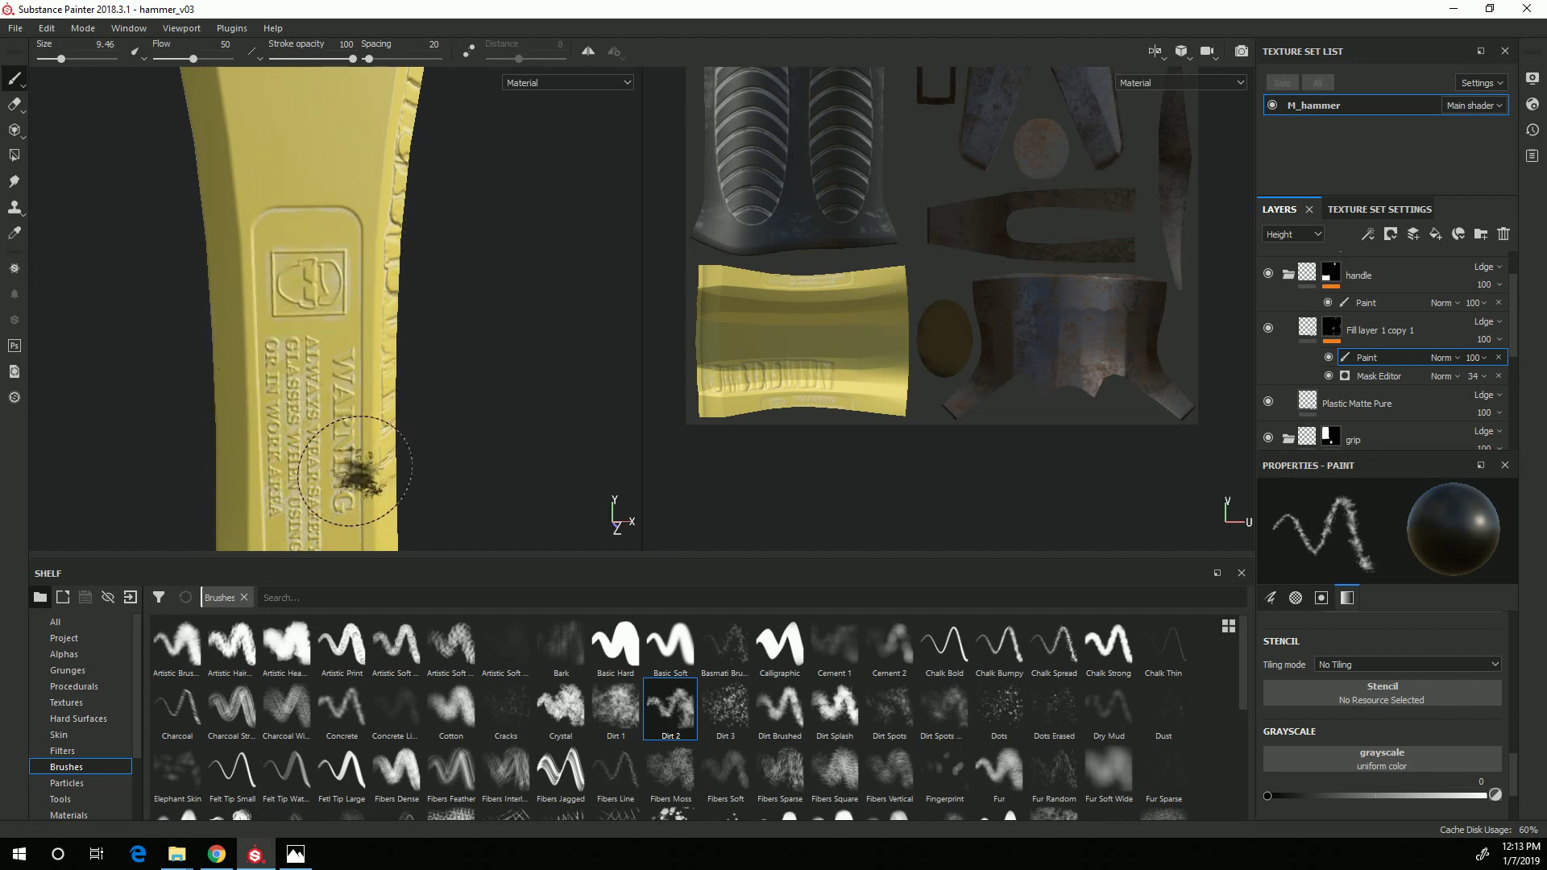
middle_click_drag(364, 457, 398, 207, "alt")
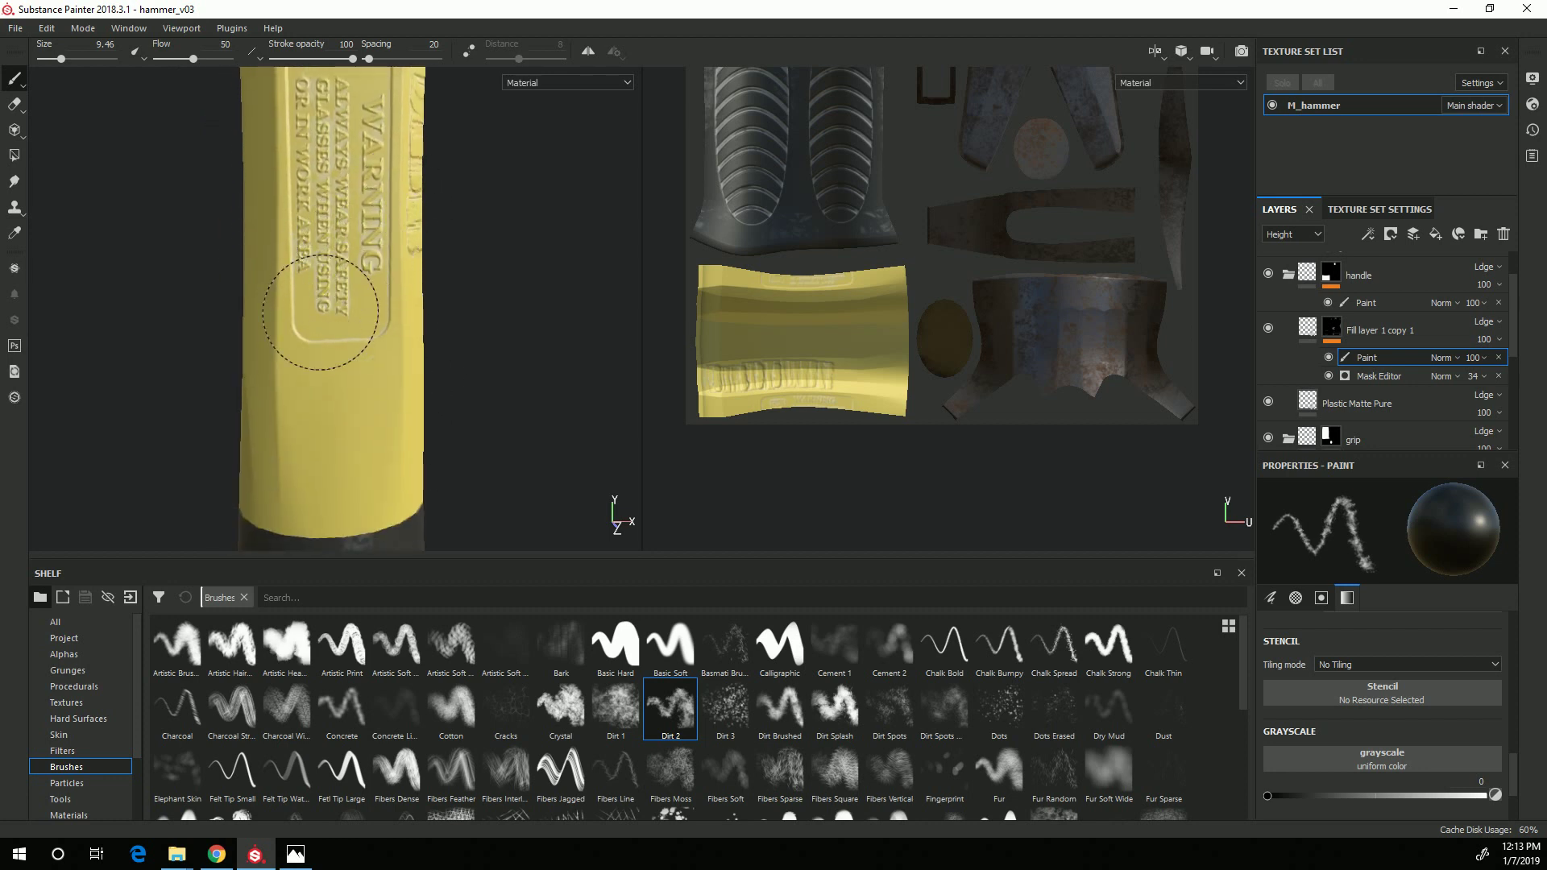
middle_click_drag(375, 317, 370, 390, "alt")
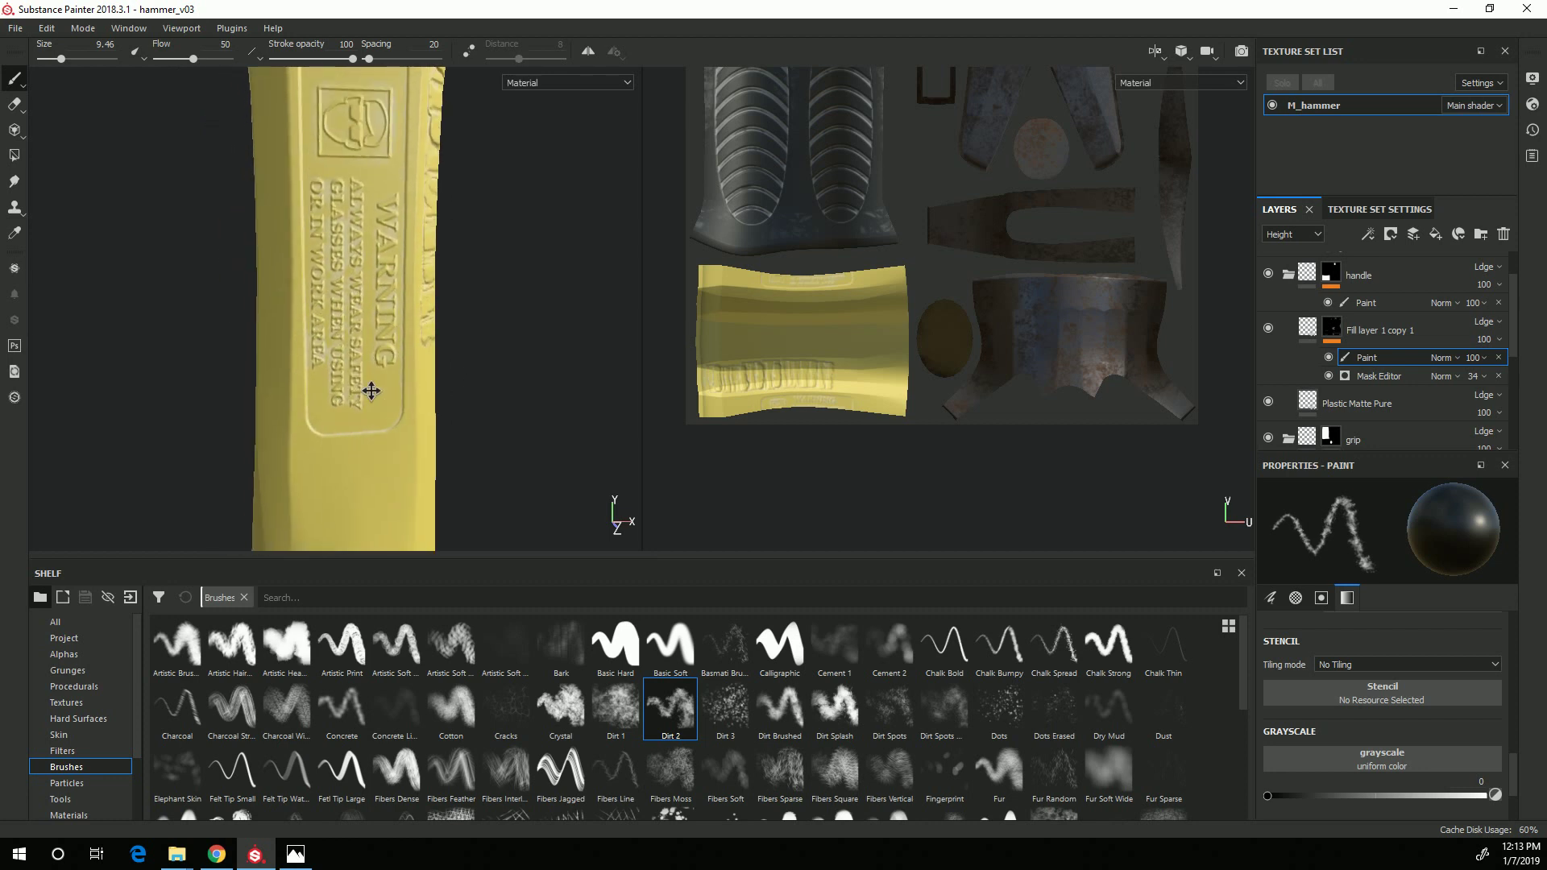
mouse_move(350, 323)
left_mouse_down("alt")
mouse_move(363, 462)
mouse_move(290, 357)
mouse_move(491, 364)
mouse_move(410, 357)
mouse_move(528, 408)
mouse_move(735, 379)
mouse_move(897, 426)
mouse_move(432, 397)
mouse_move(501, 471)
mouse_move(467, 390)
mouse_move(159, 373)
mouse_move(428, 442)
mouse_move(418, 538)
mouse_move(480, 435)
mouse_move(438, 504)
mouse_move(893, 530)
mouse_move(290, 536)
mouse_move(448, 531)
mouse_move(152, 473)
mouse_move(459, 522)
mouse_move(214, 390)
mouse_move(431, 241)
mouse_move(267, 322)
left_mouse_up("alt")
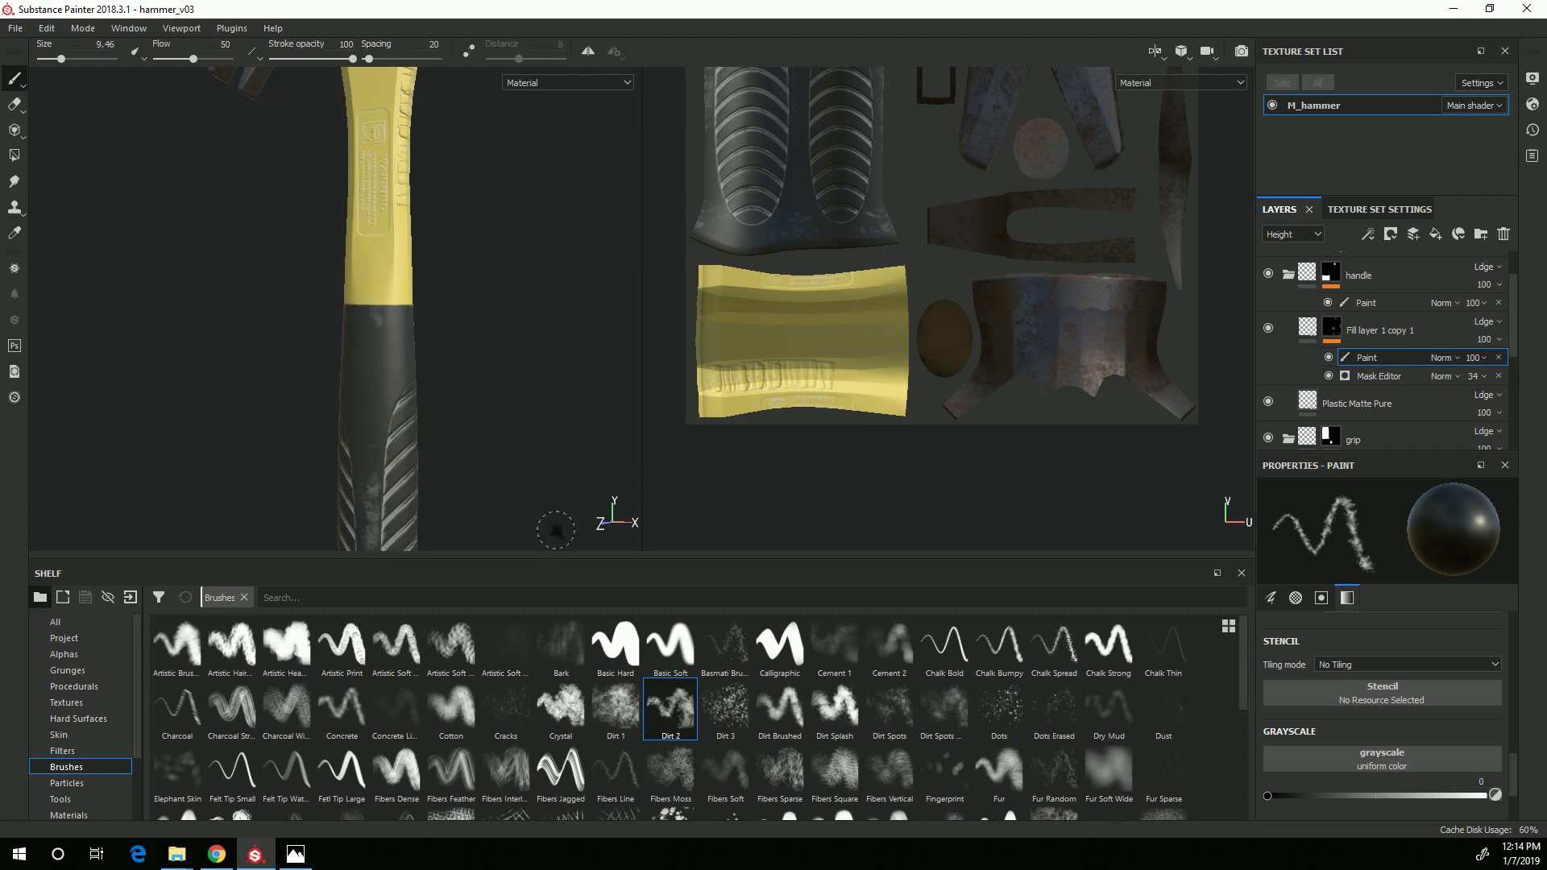
scroll(432, 424, "down", 5)
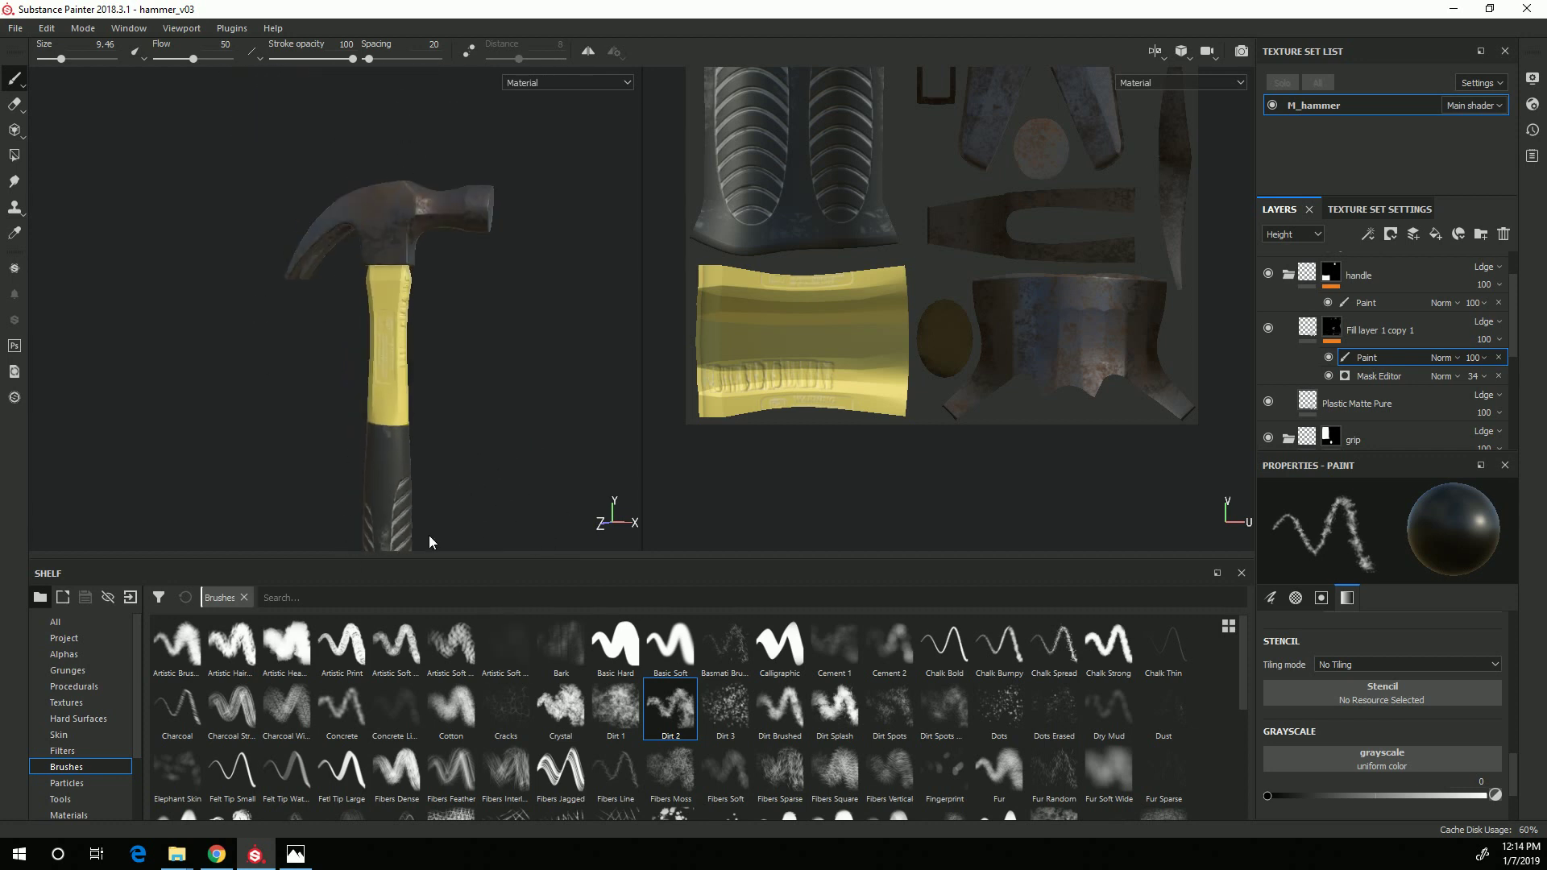